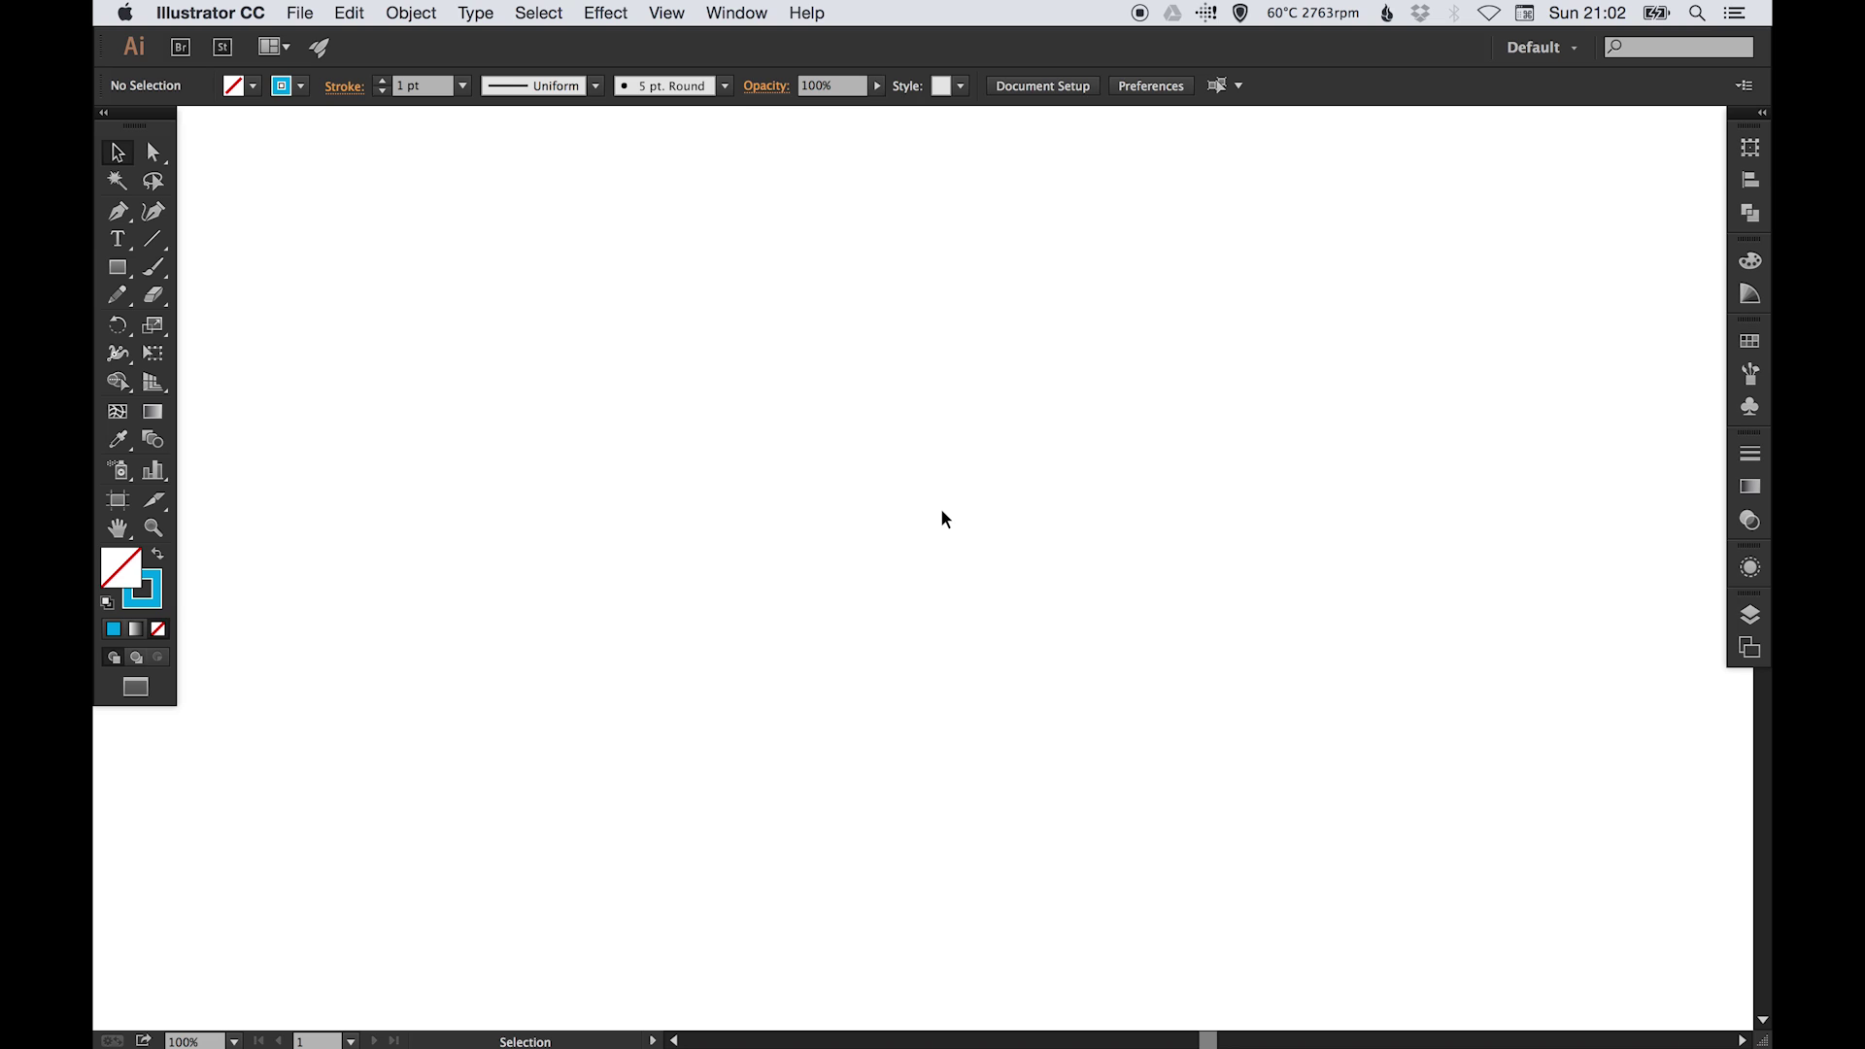
Step: Draw a large page-sized rectangle and give it a black outline from the Swatches
left_click(118, 267)
left_click_drag(648, 210, 1172, 924)
key("v")
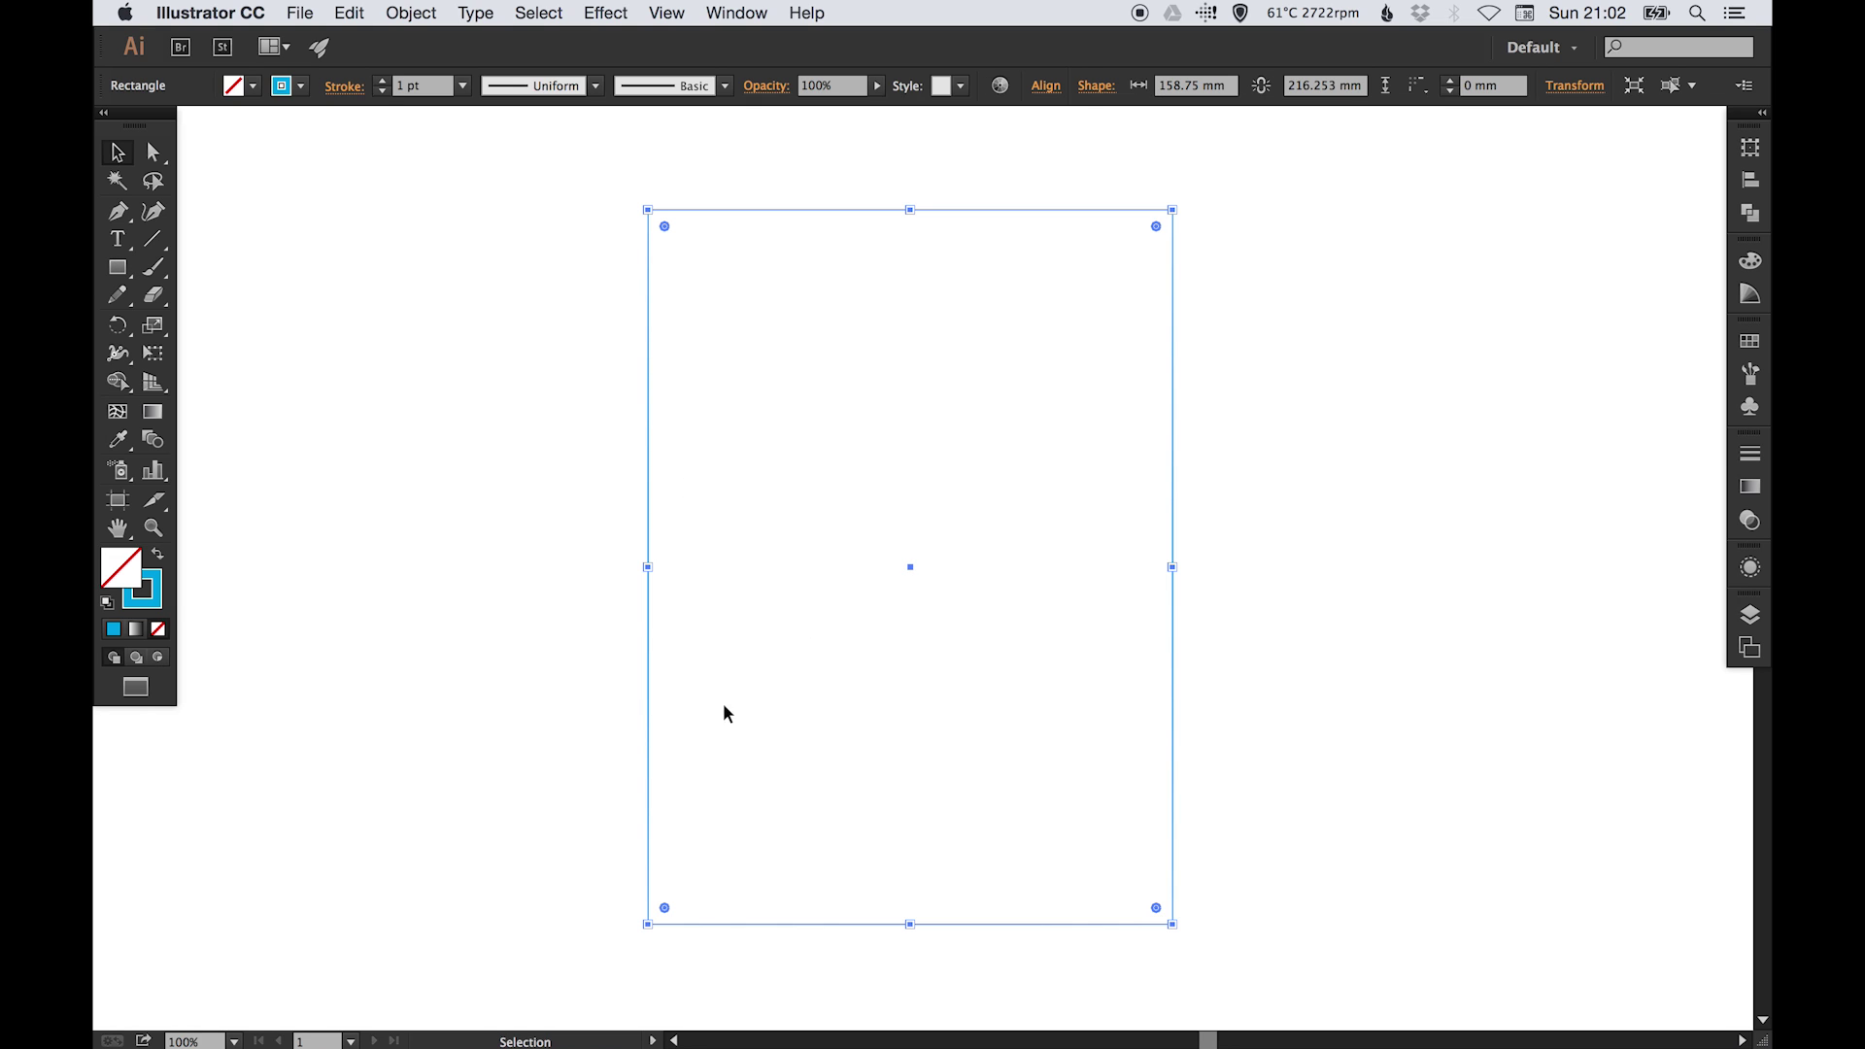
left_click(155, 595)
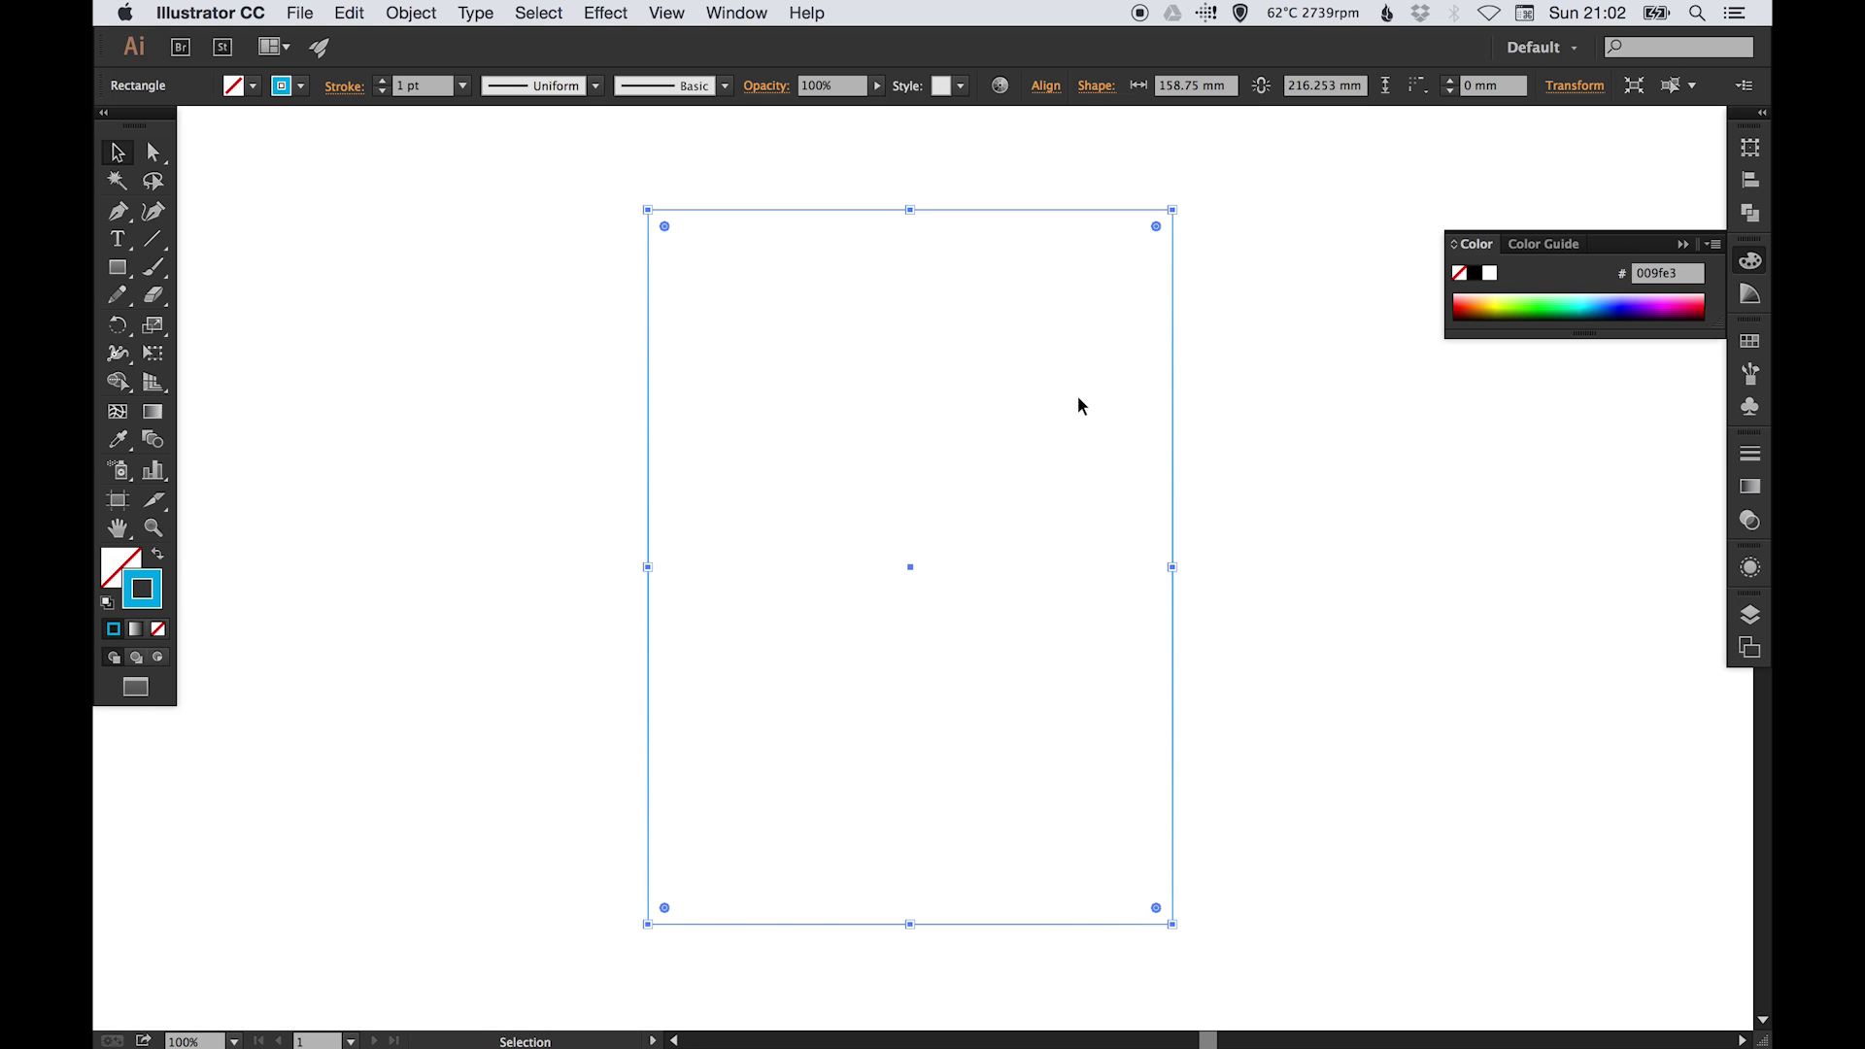
left_click(1749, 341)
left_click(1508, 390)
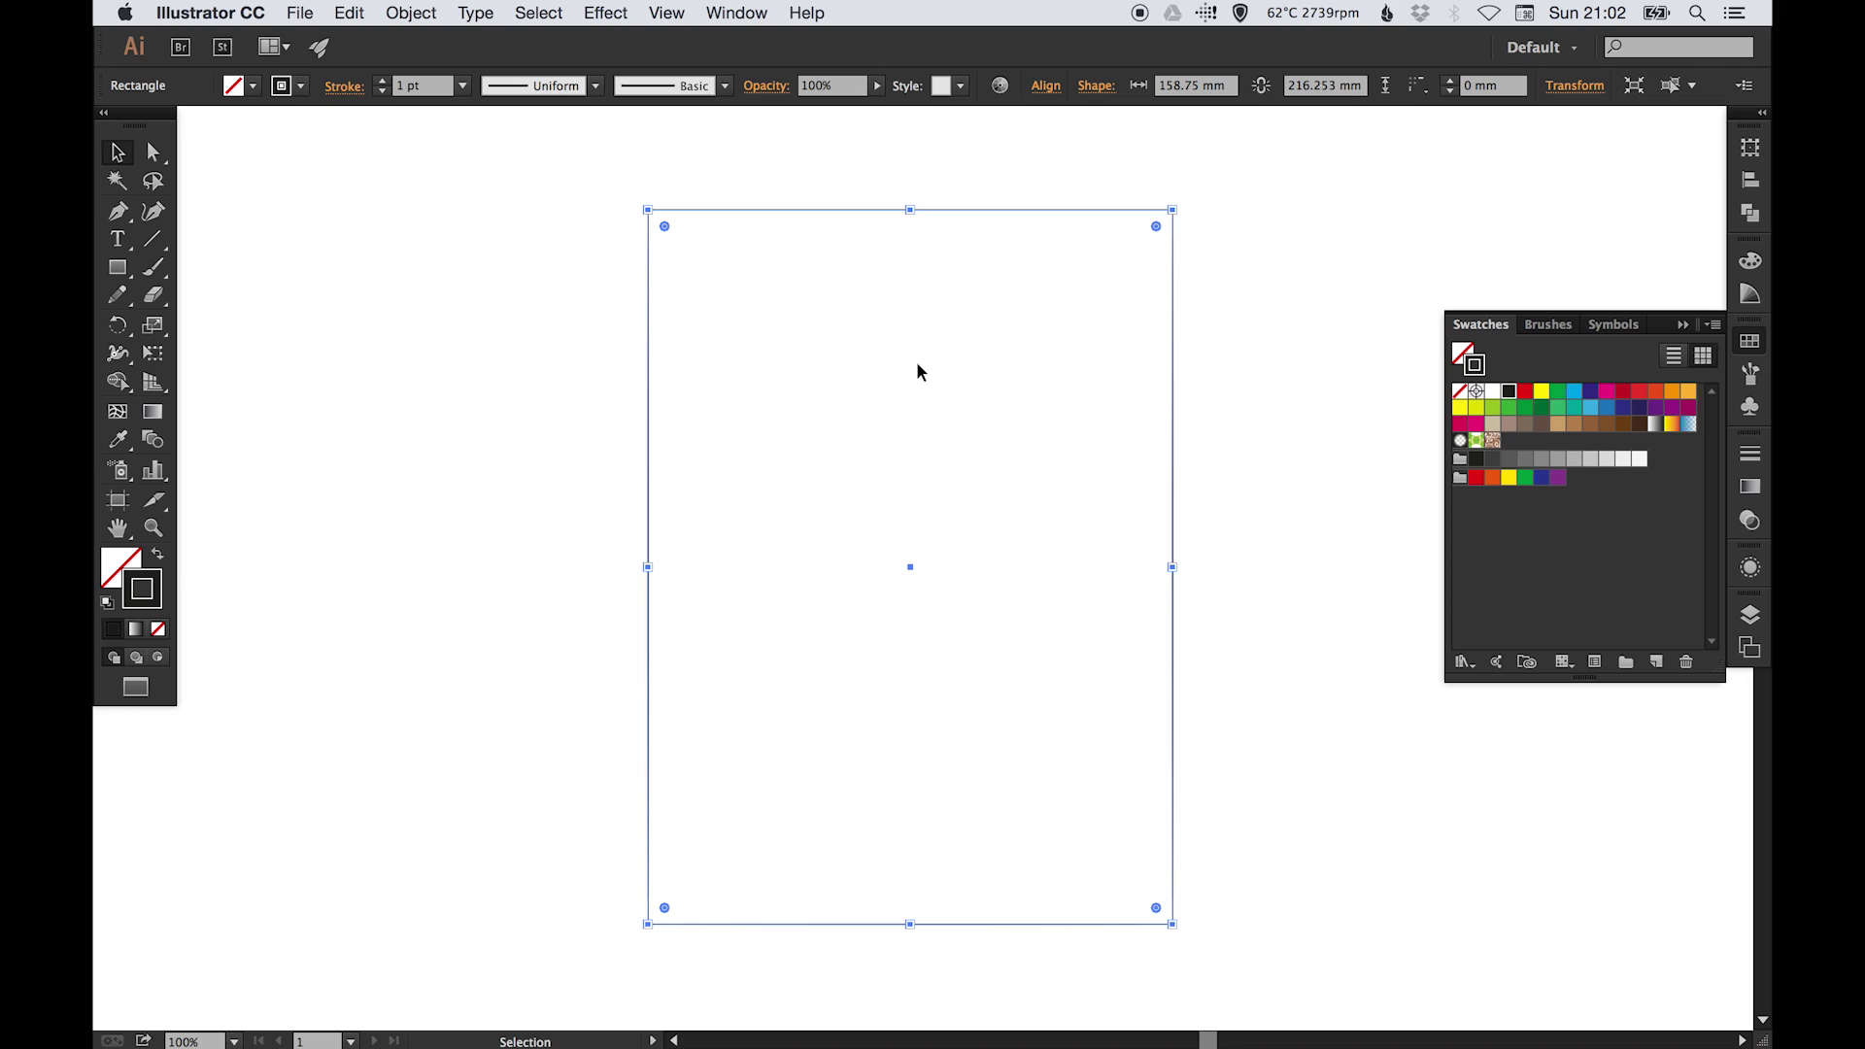
Step: Lock the page rectangle with Object > Lock > Selection and re-centre the view
left_click(412, 14)
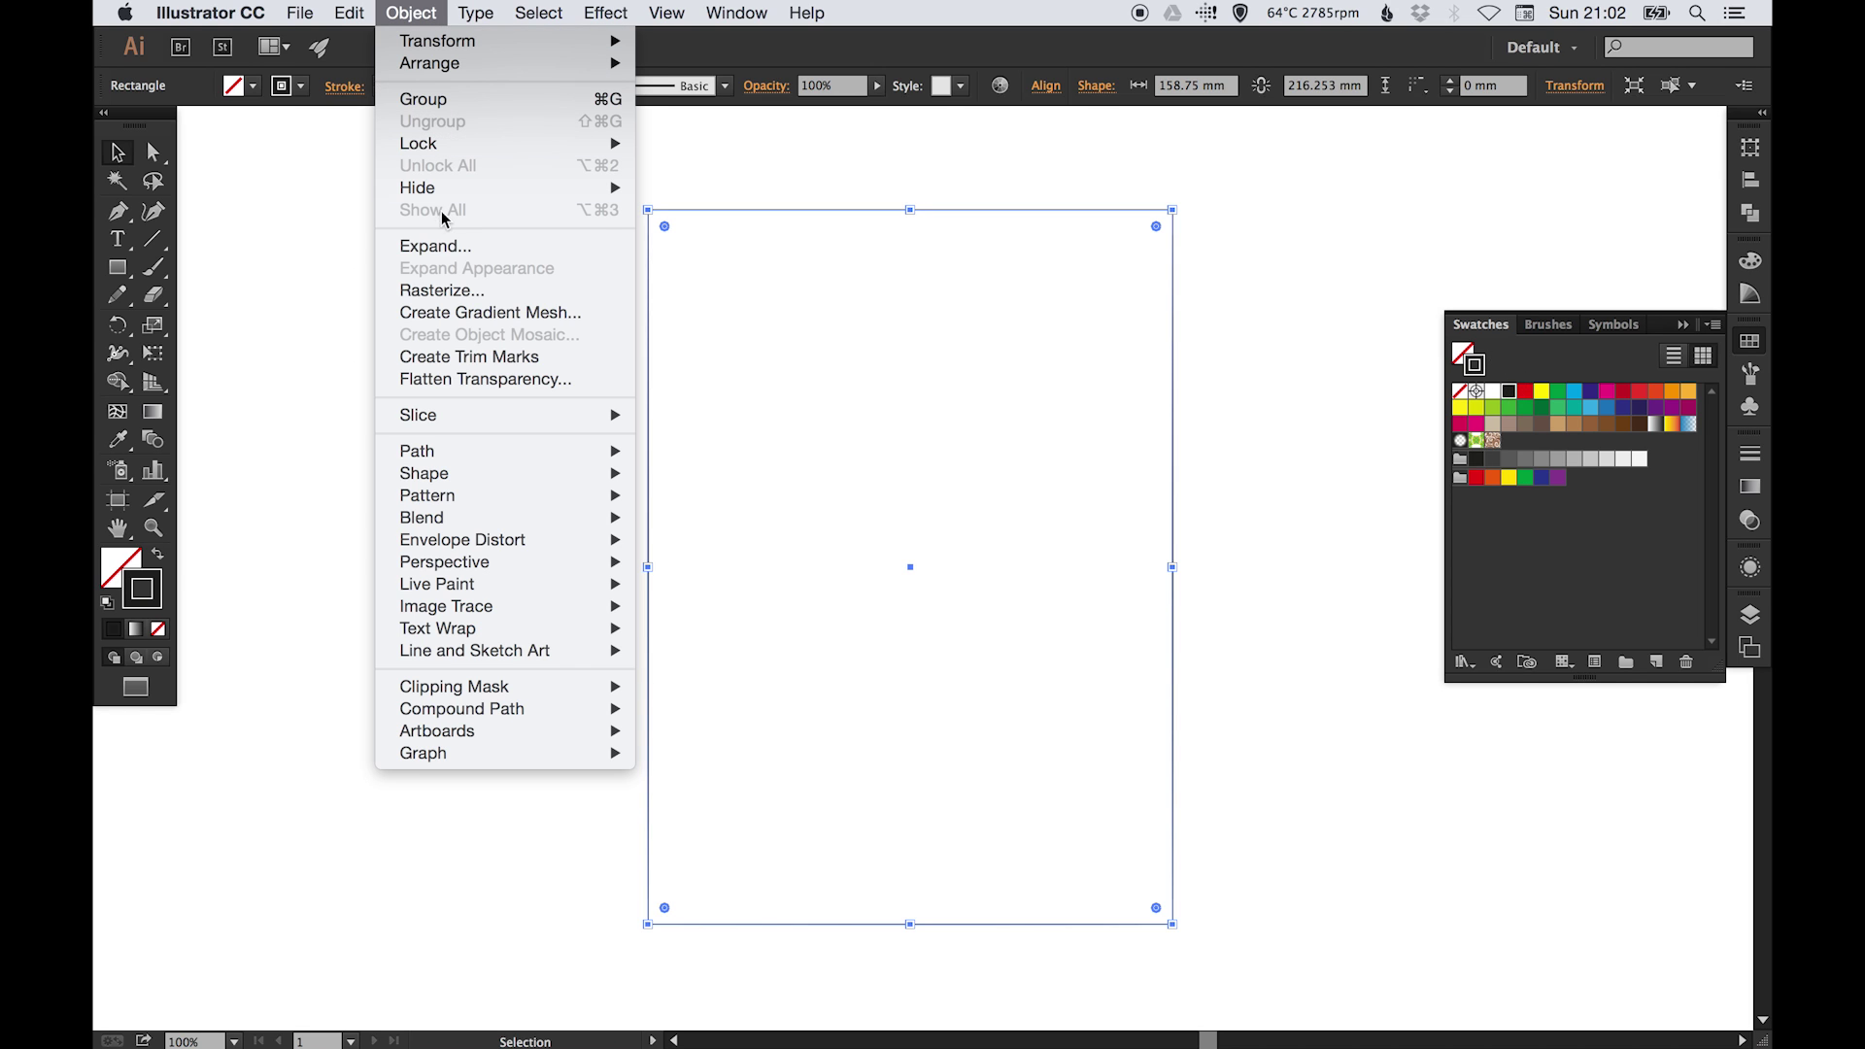
mouse_move(587, 143)
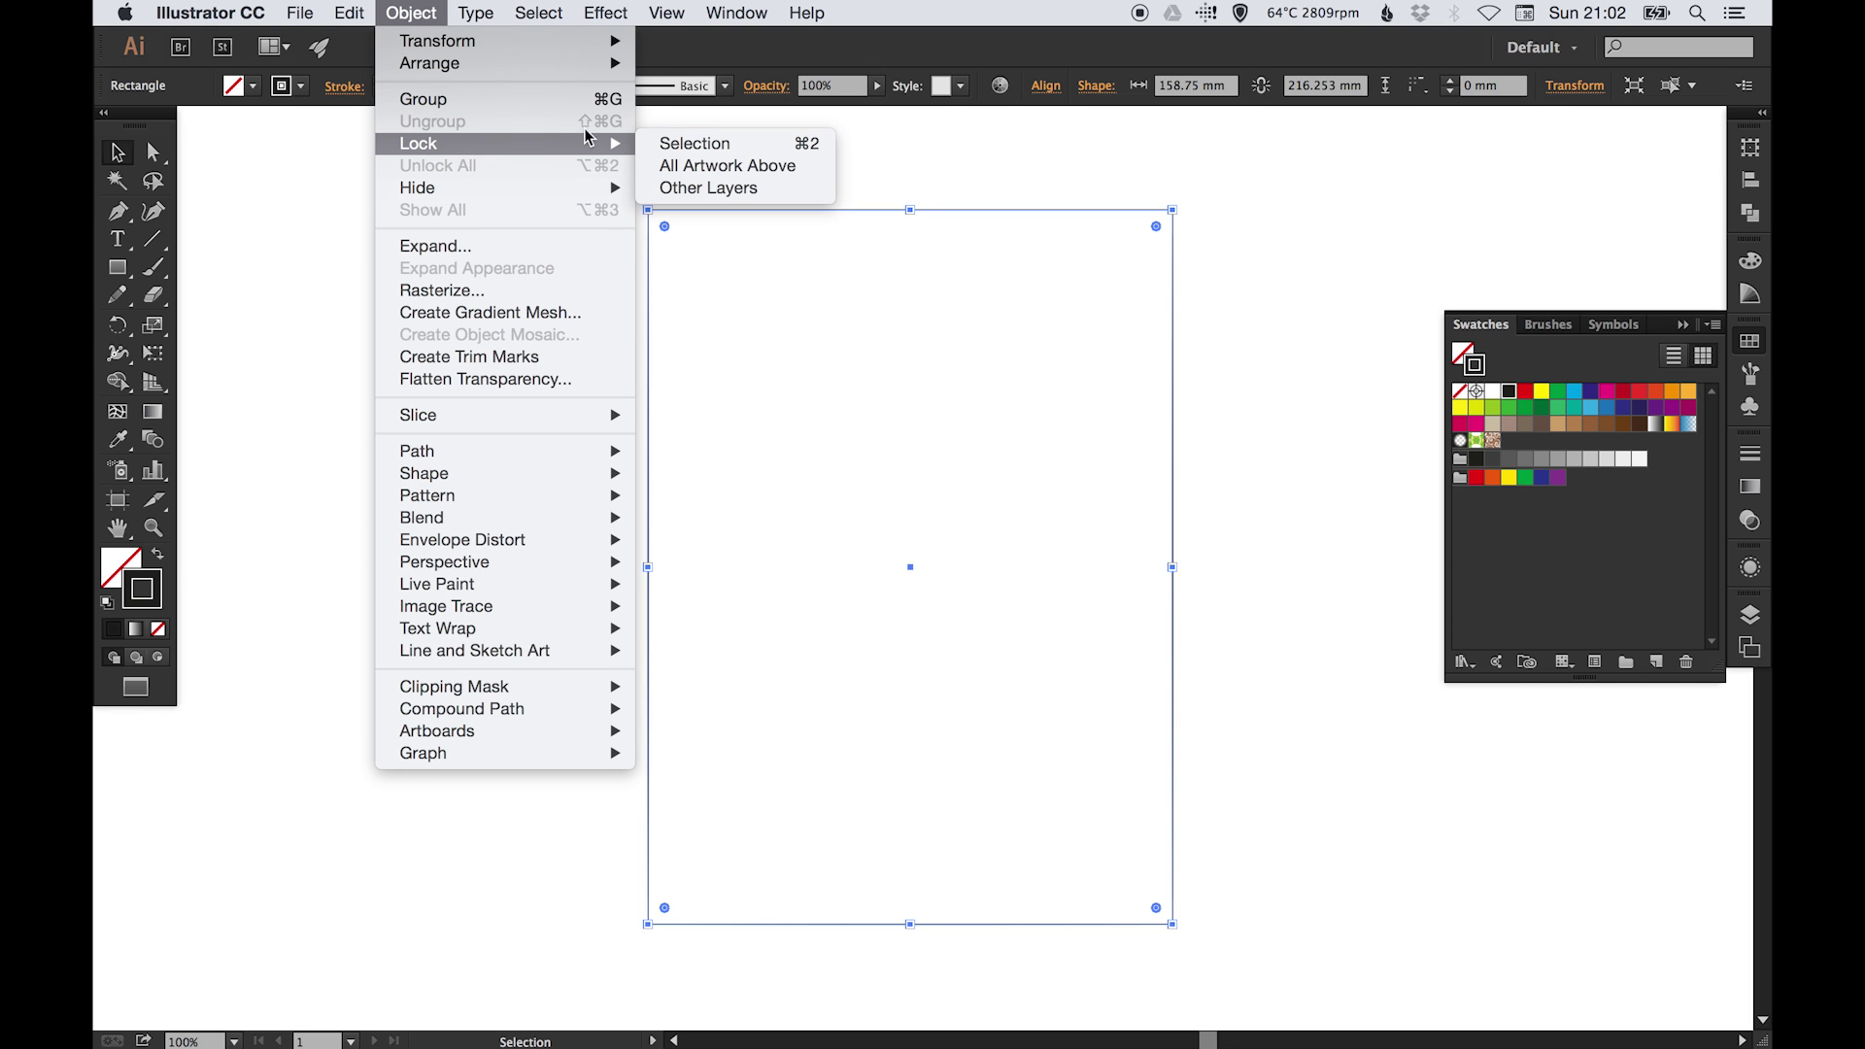
left_click(710, 148)
left_click(1748, 341)
left_click_drag(1097, 399, 1120, 401)
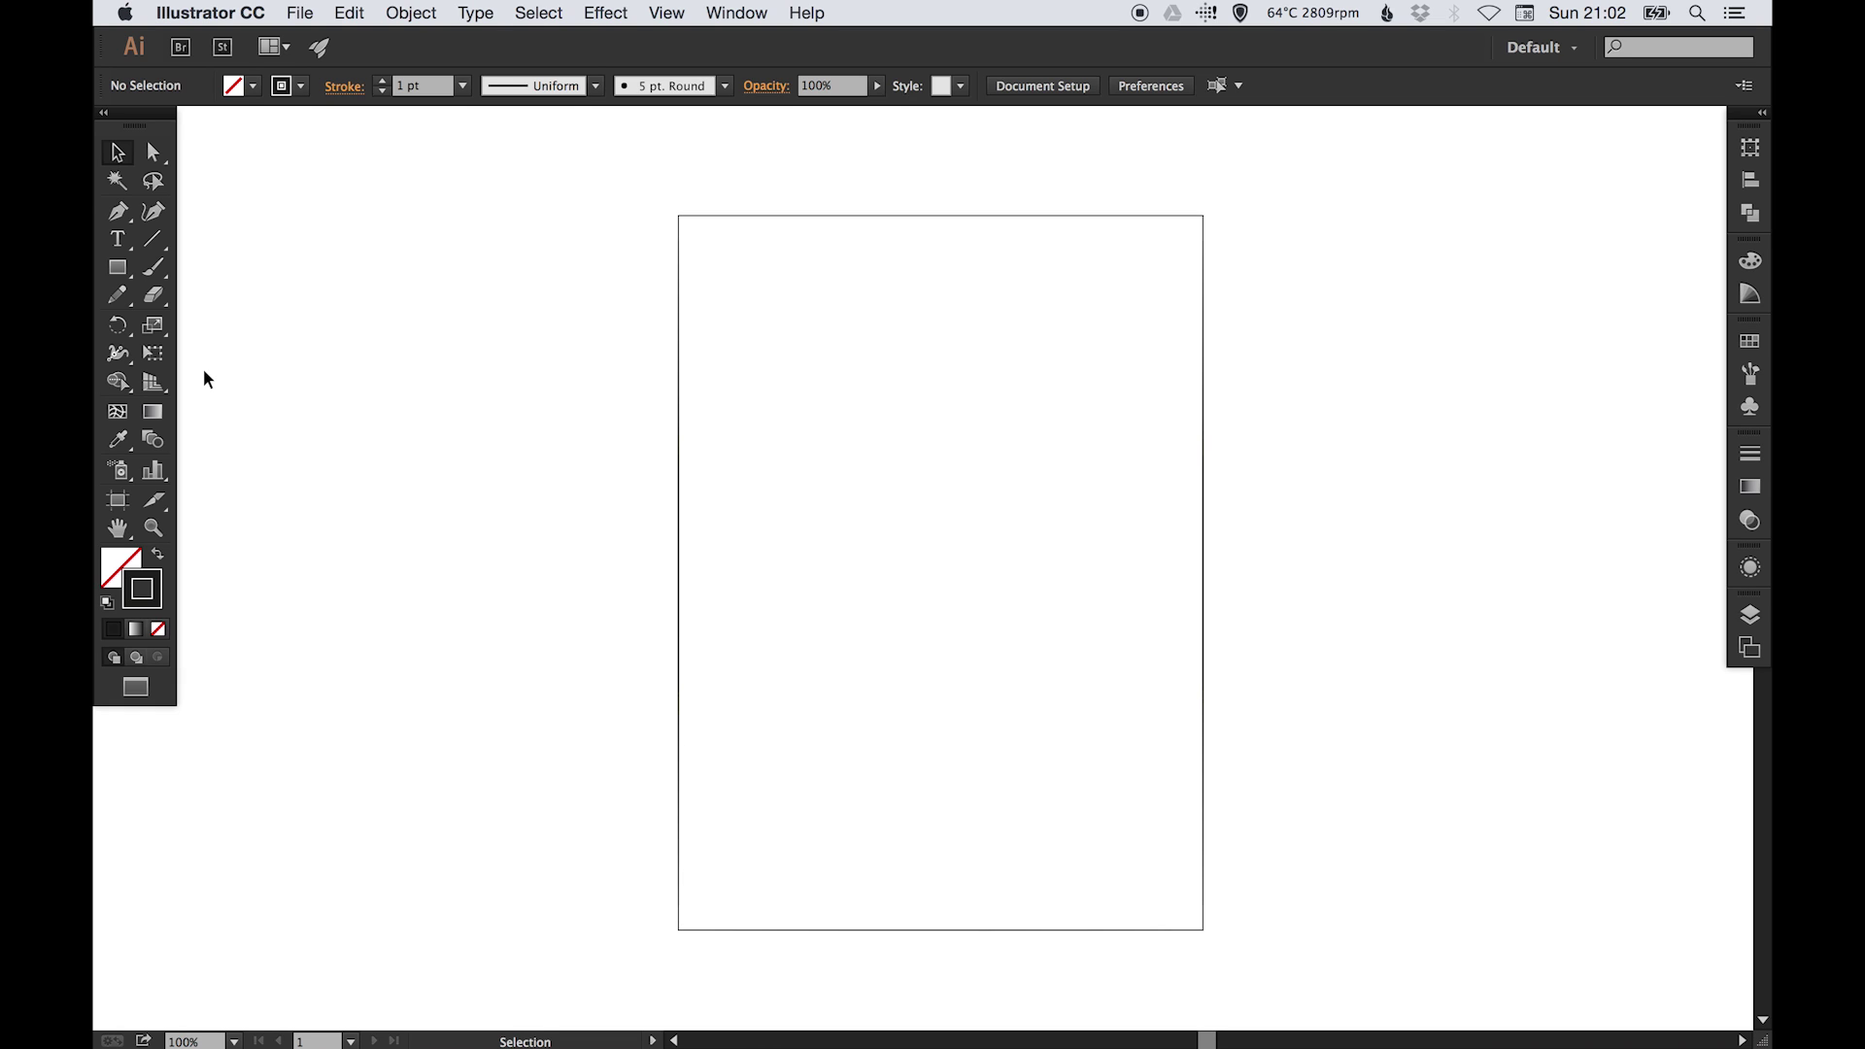
Step: Draw a box on the left of the page and swap fill and stroke so it's solid black
left_click(117, 267)
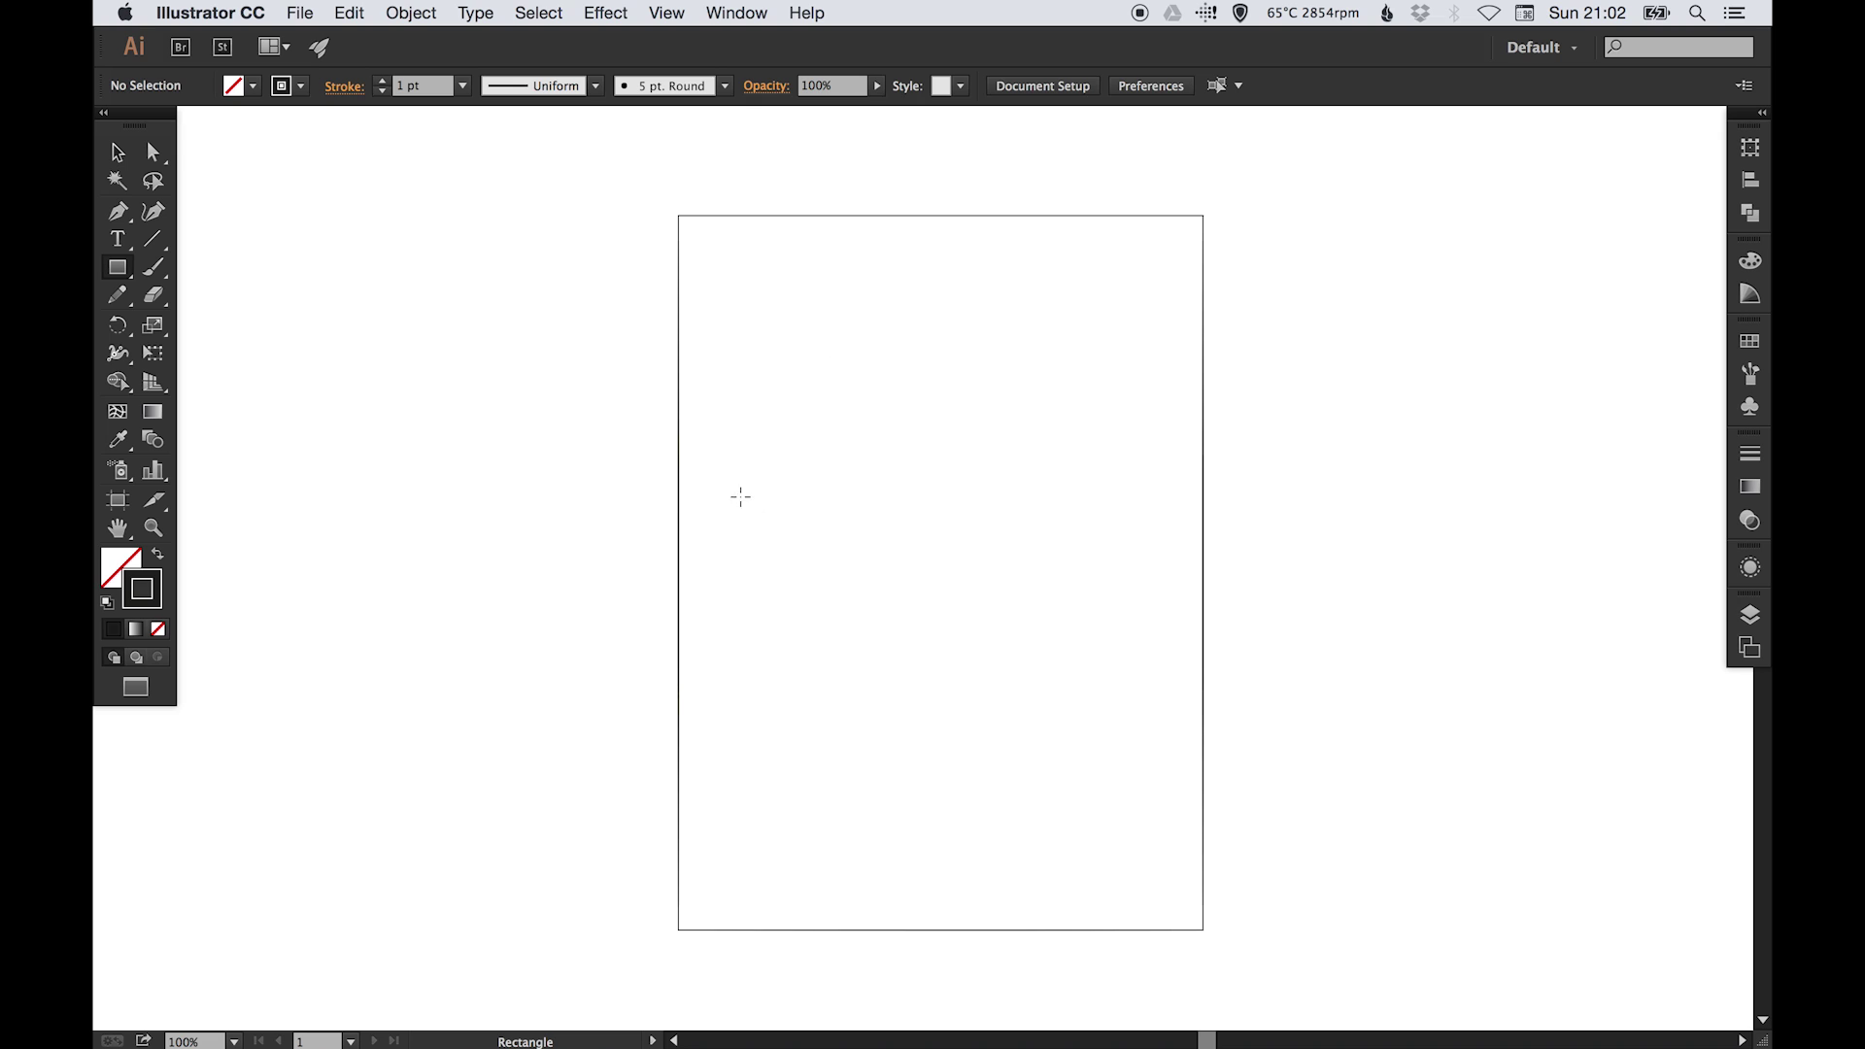
left_click_drag(710, 492, 880, 668)
key("v")
left_click(158, 554)
left_click(533, 583)
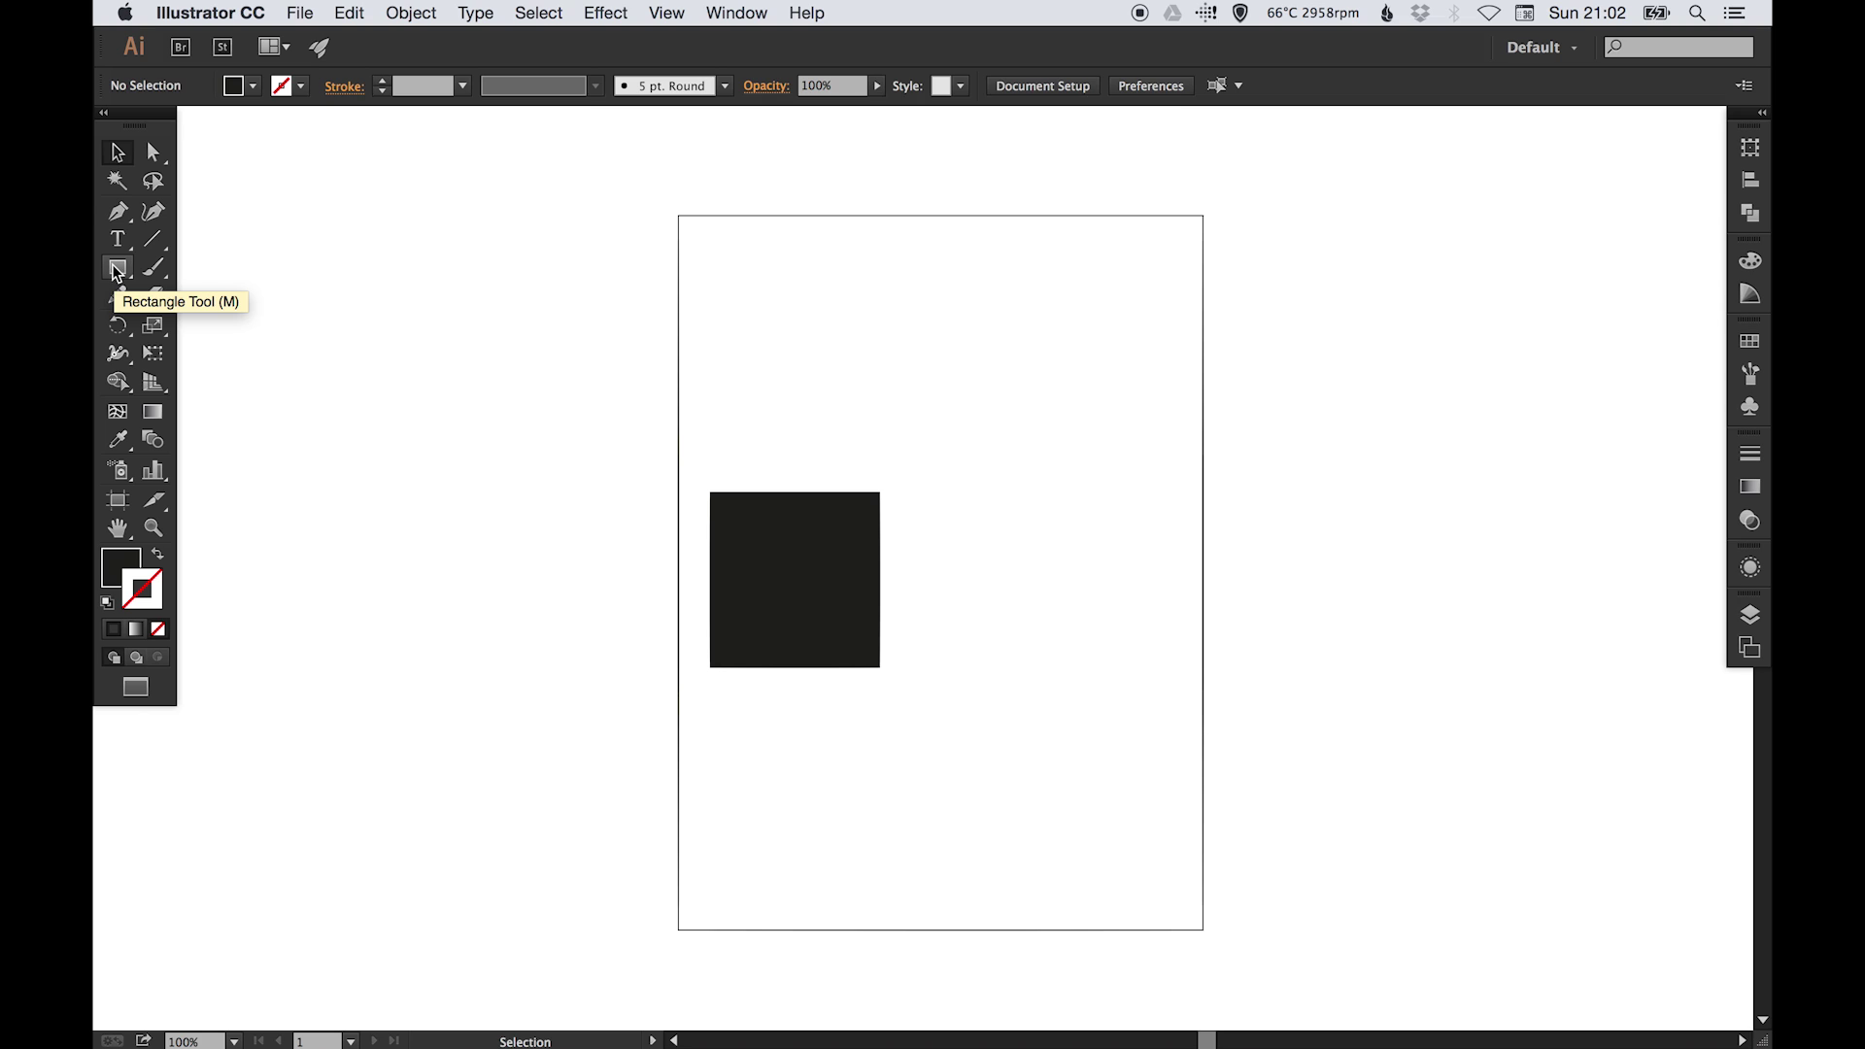
Step: Duplicate the black box twice to the right and narrow the row of three to fit the page
left_click_drag(784, 565, 1173, 574)
left_click_drag(812, 428, 1083, 543)
left_click_drag(1259, 580, 1166, 575)
left_click(1316, 540)
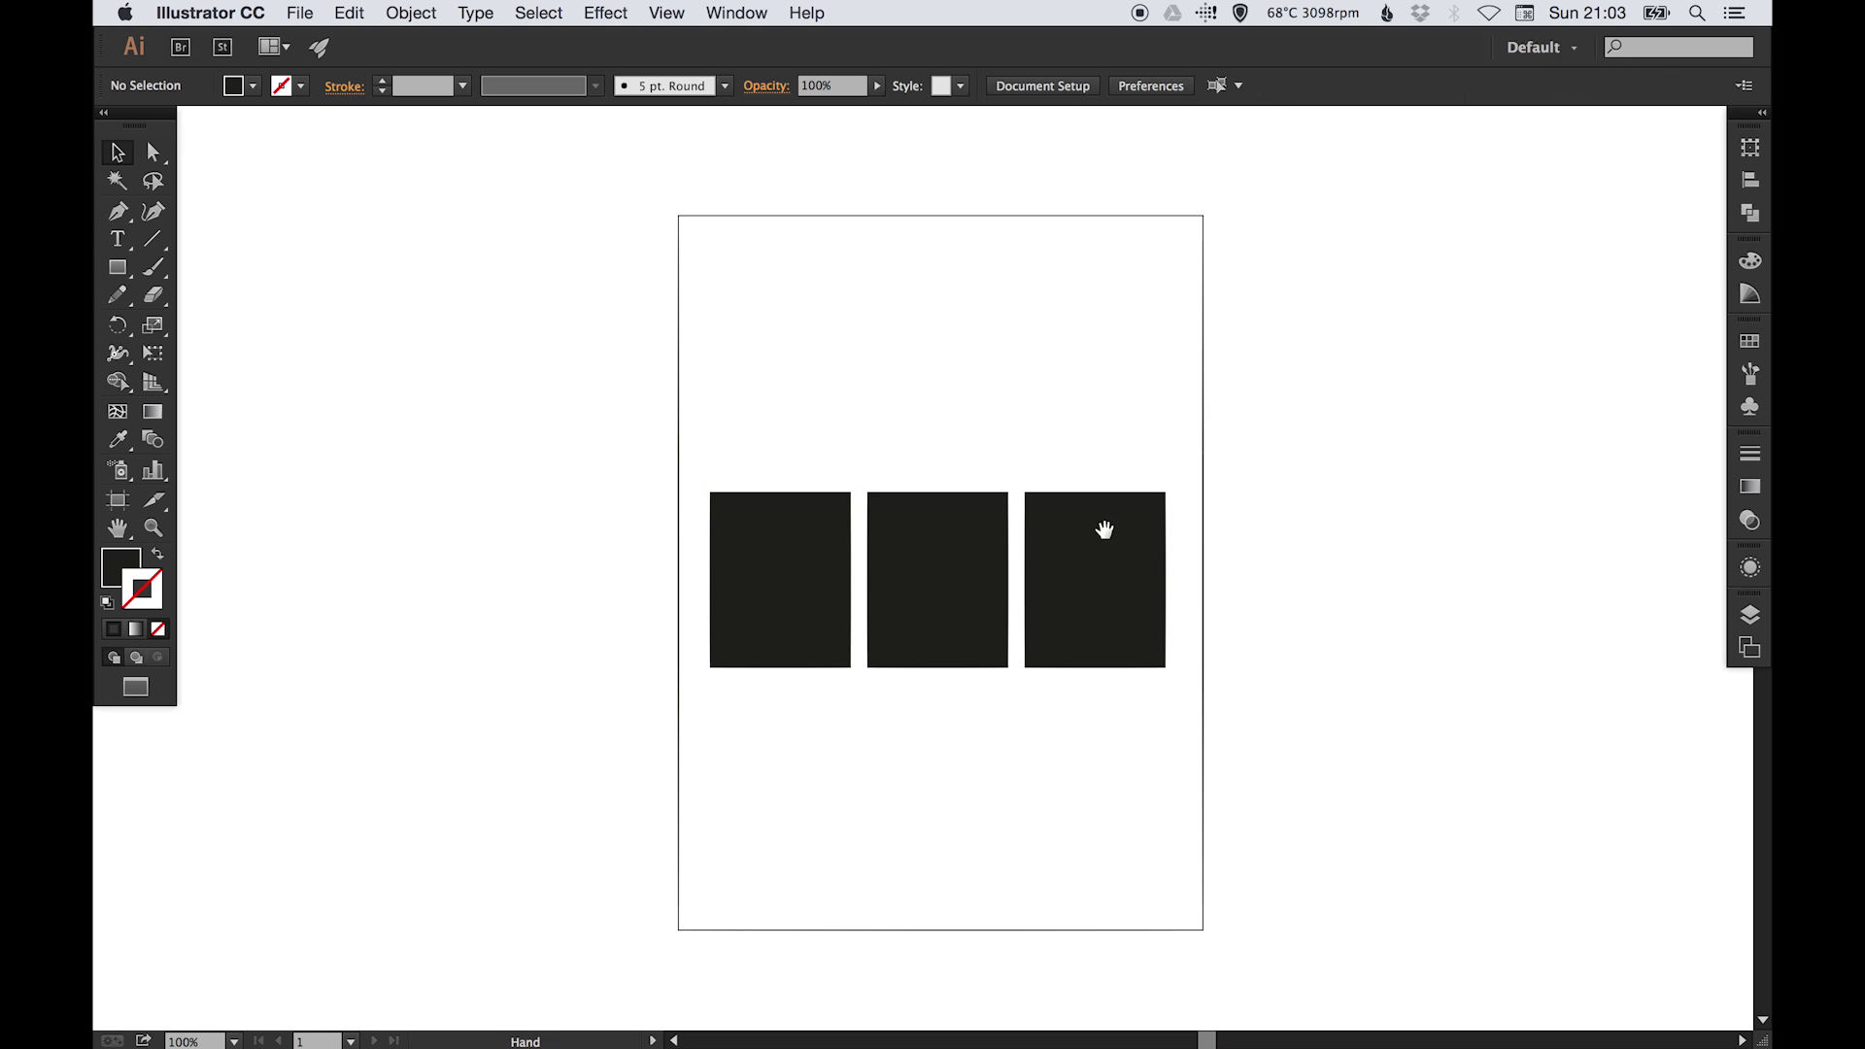
scroll(1098, 541, "down", 1)
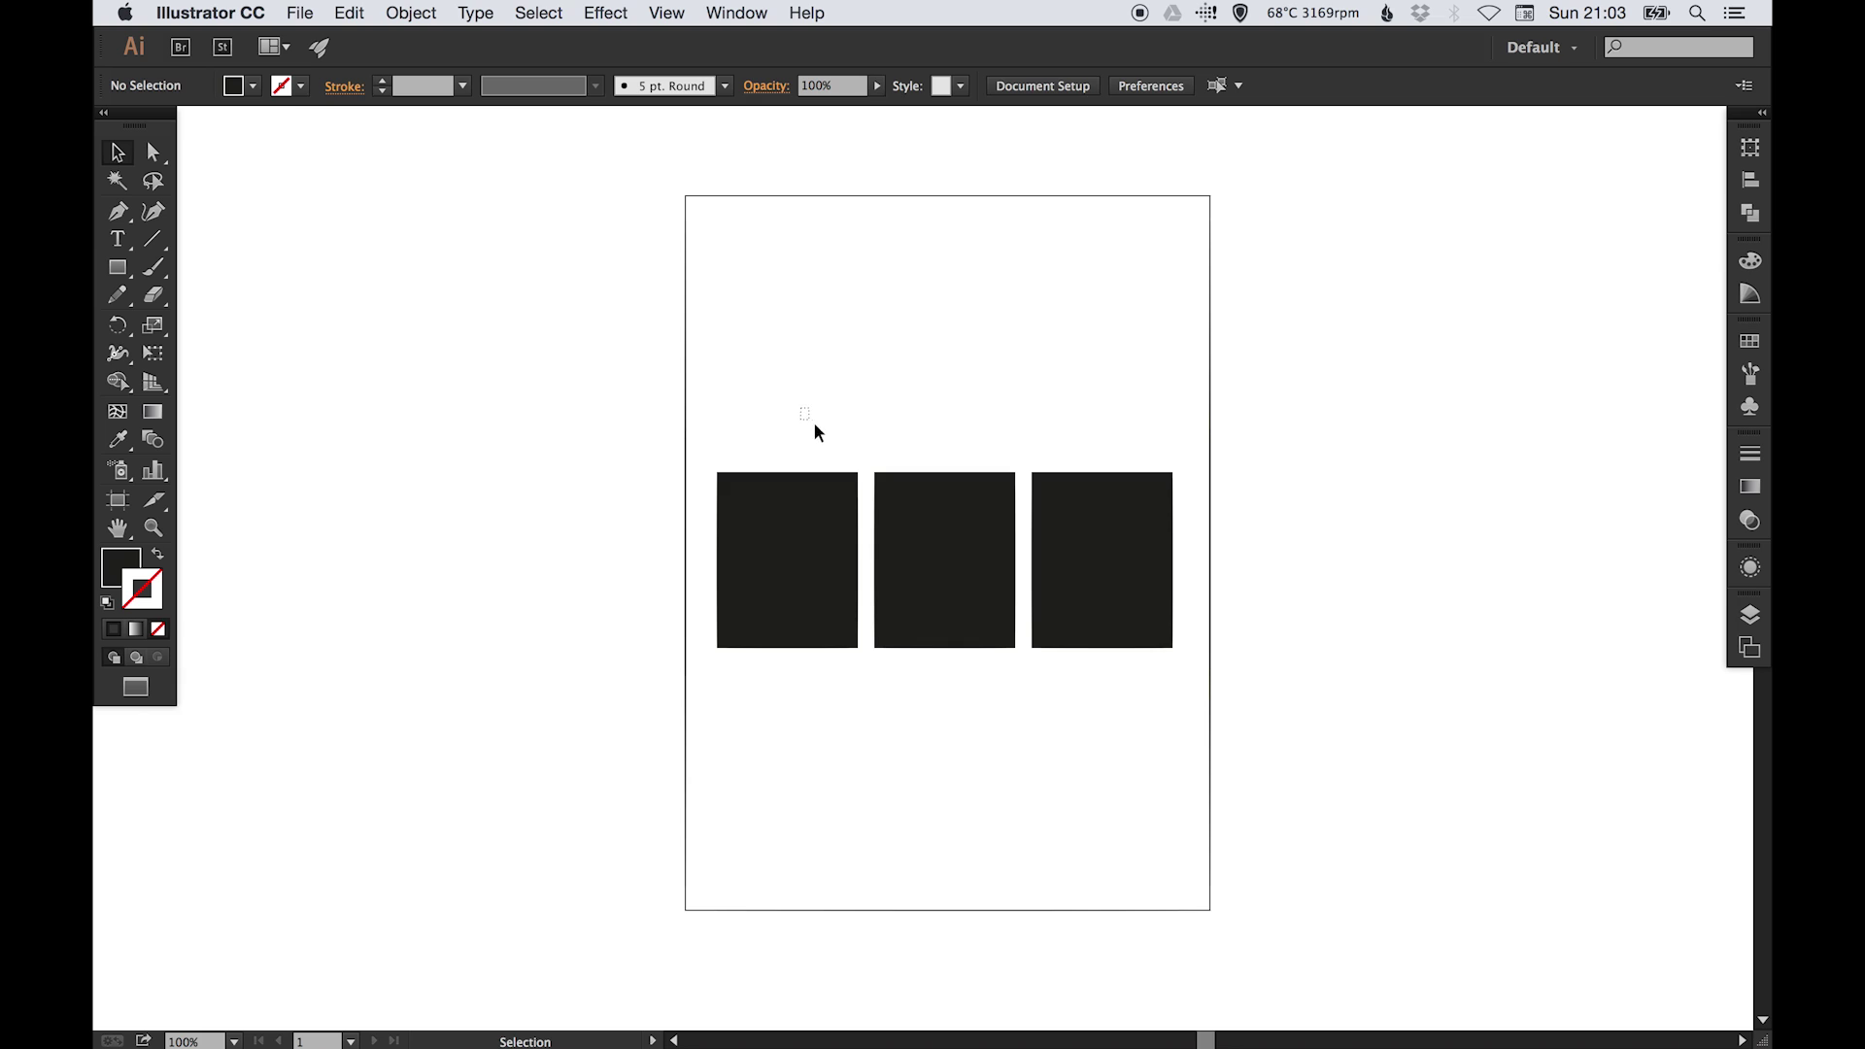
Step: Type 'TITLE' above the boxes, make it bold and centre-aligned, and enlarge it
key("t")
left_click(787, 301)
type("TITLE")
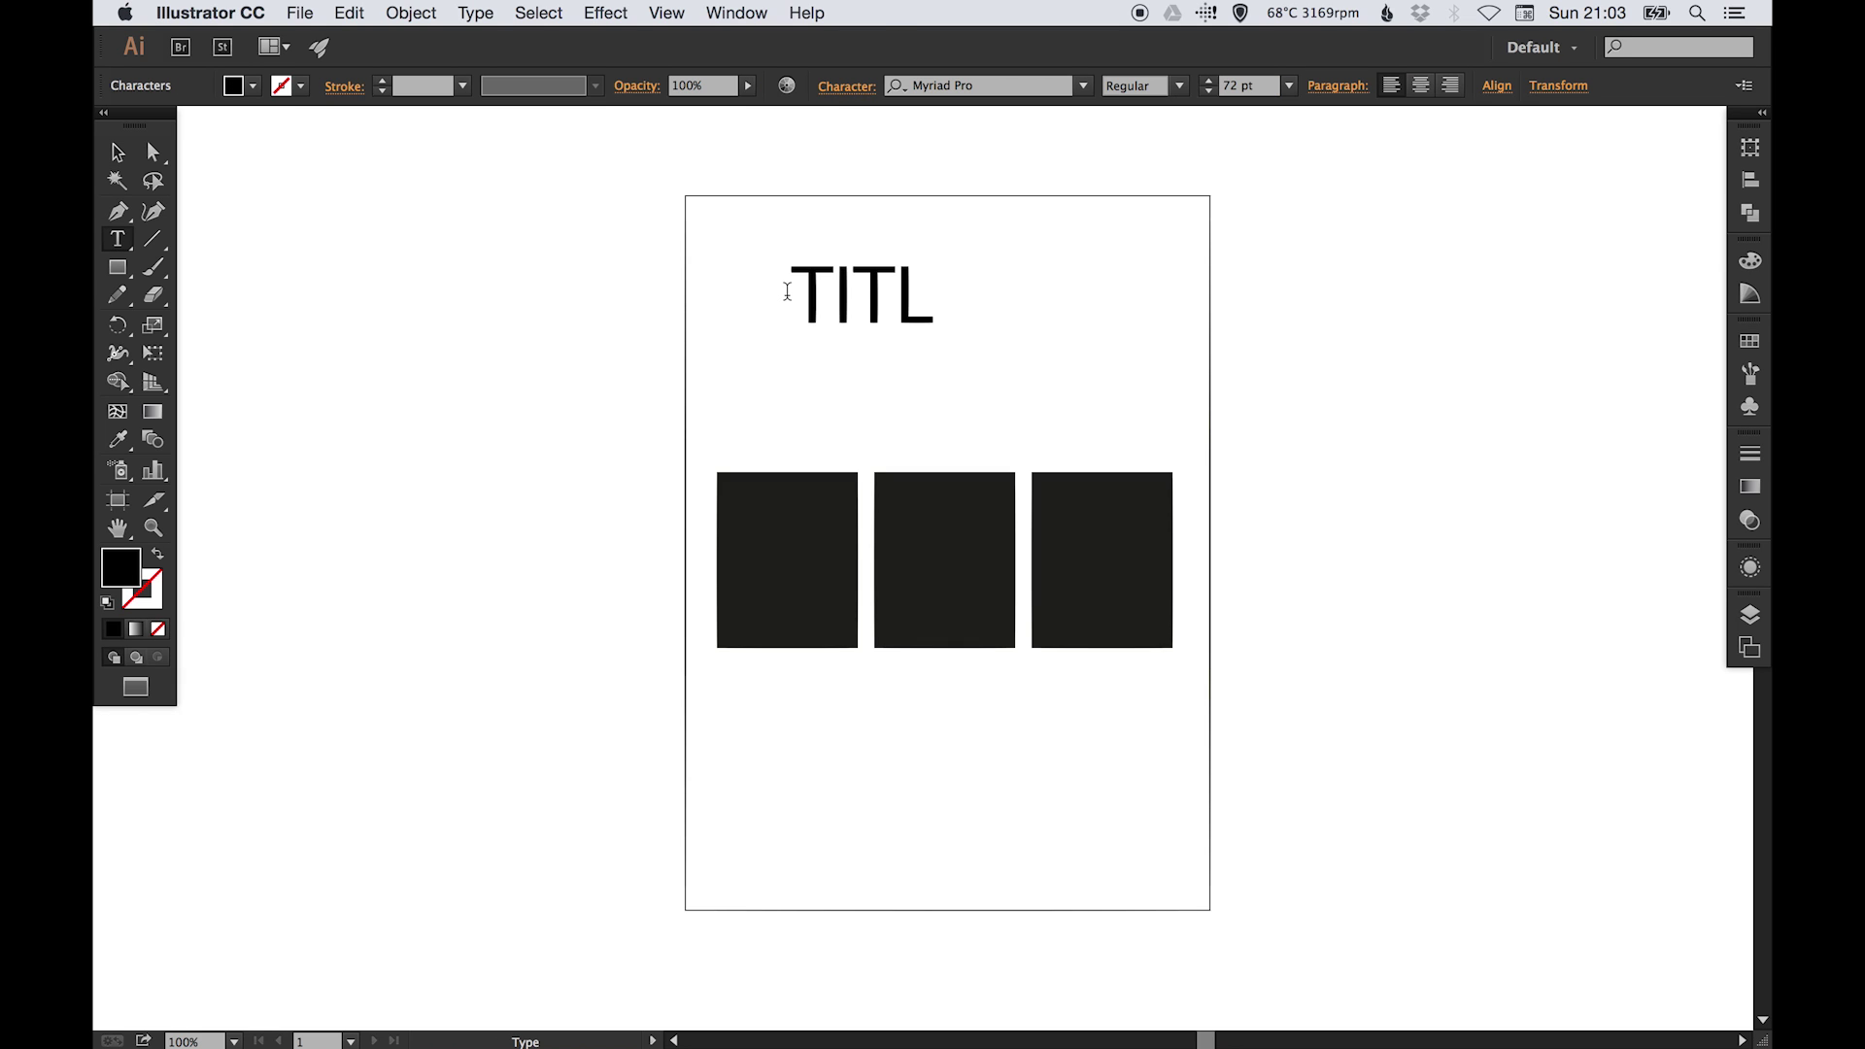
left_click(118, 152)
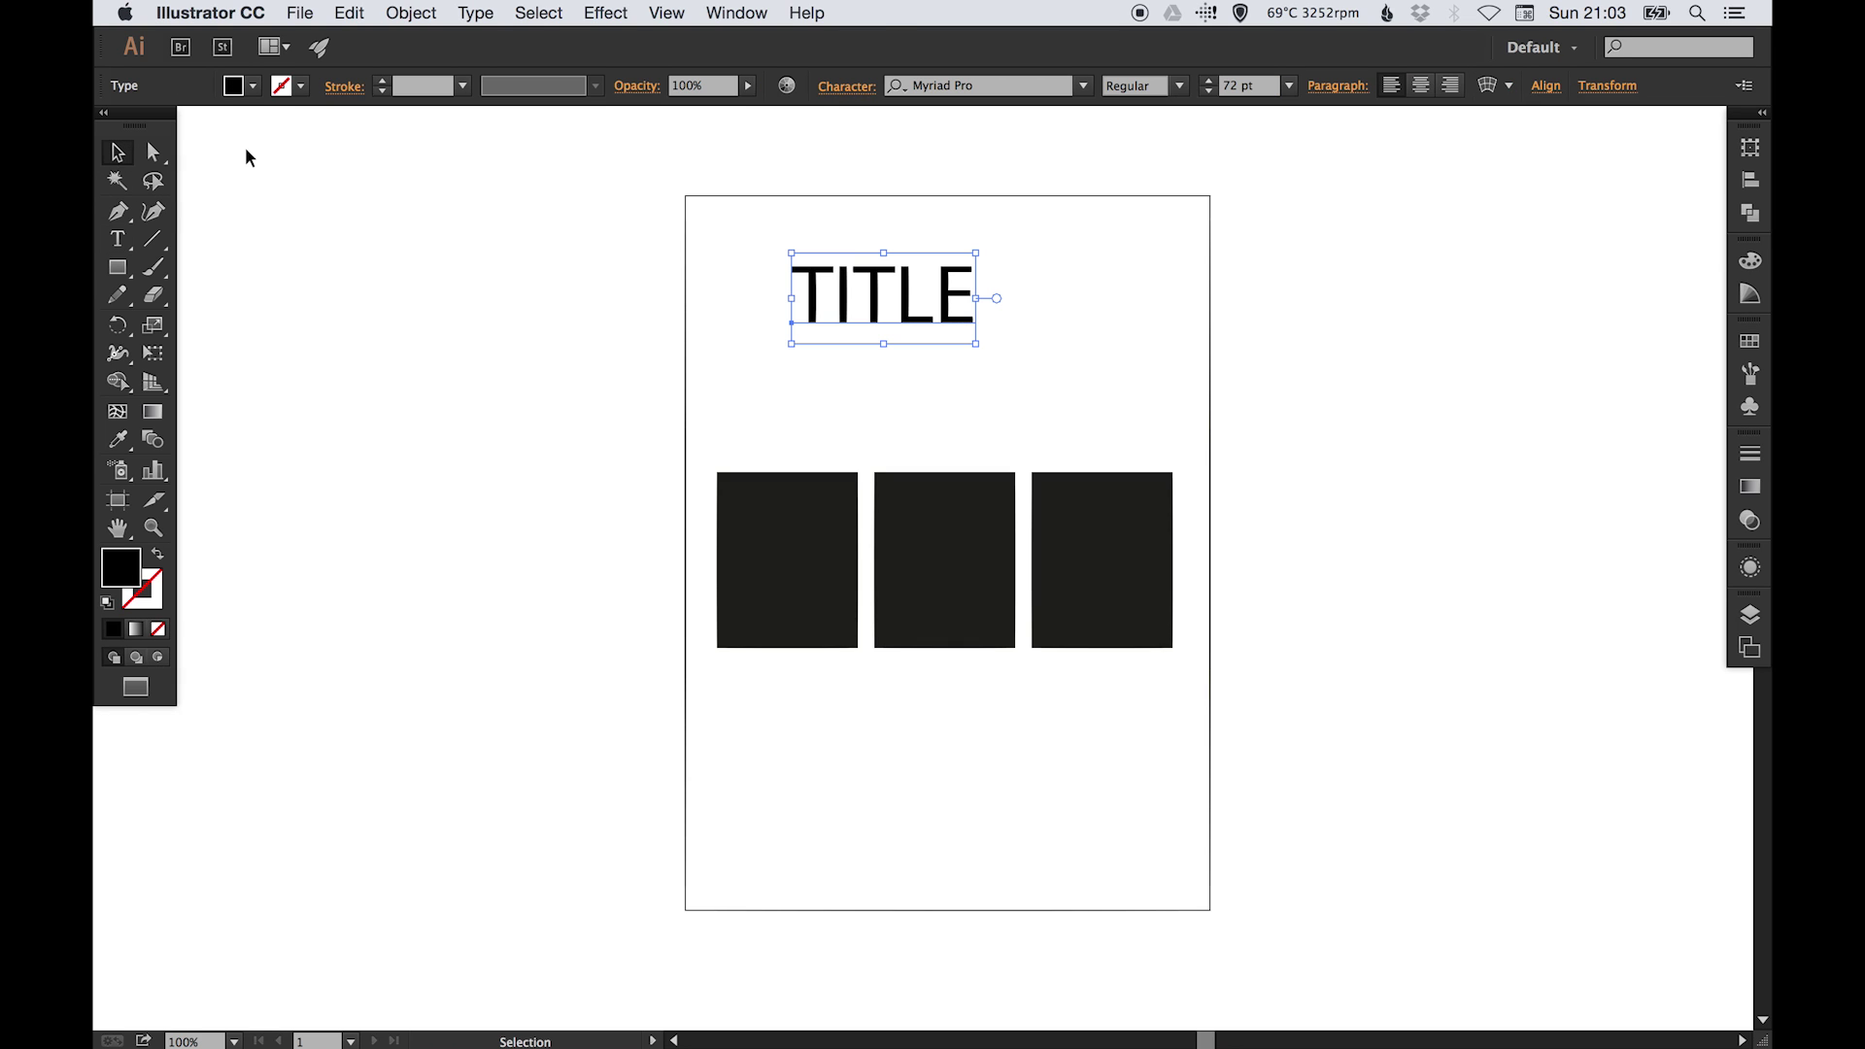
left_click(1179, 86)
left_click(1146, 317)
left_click(1421, 85)
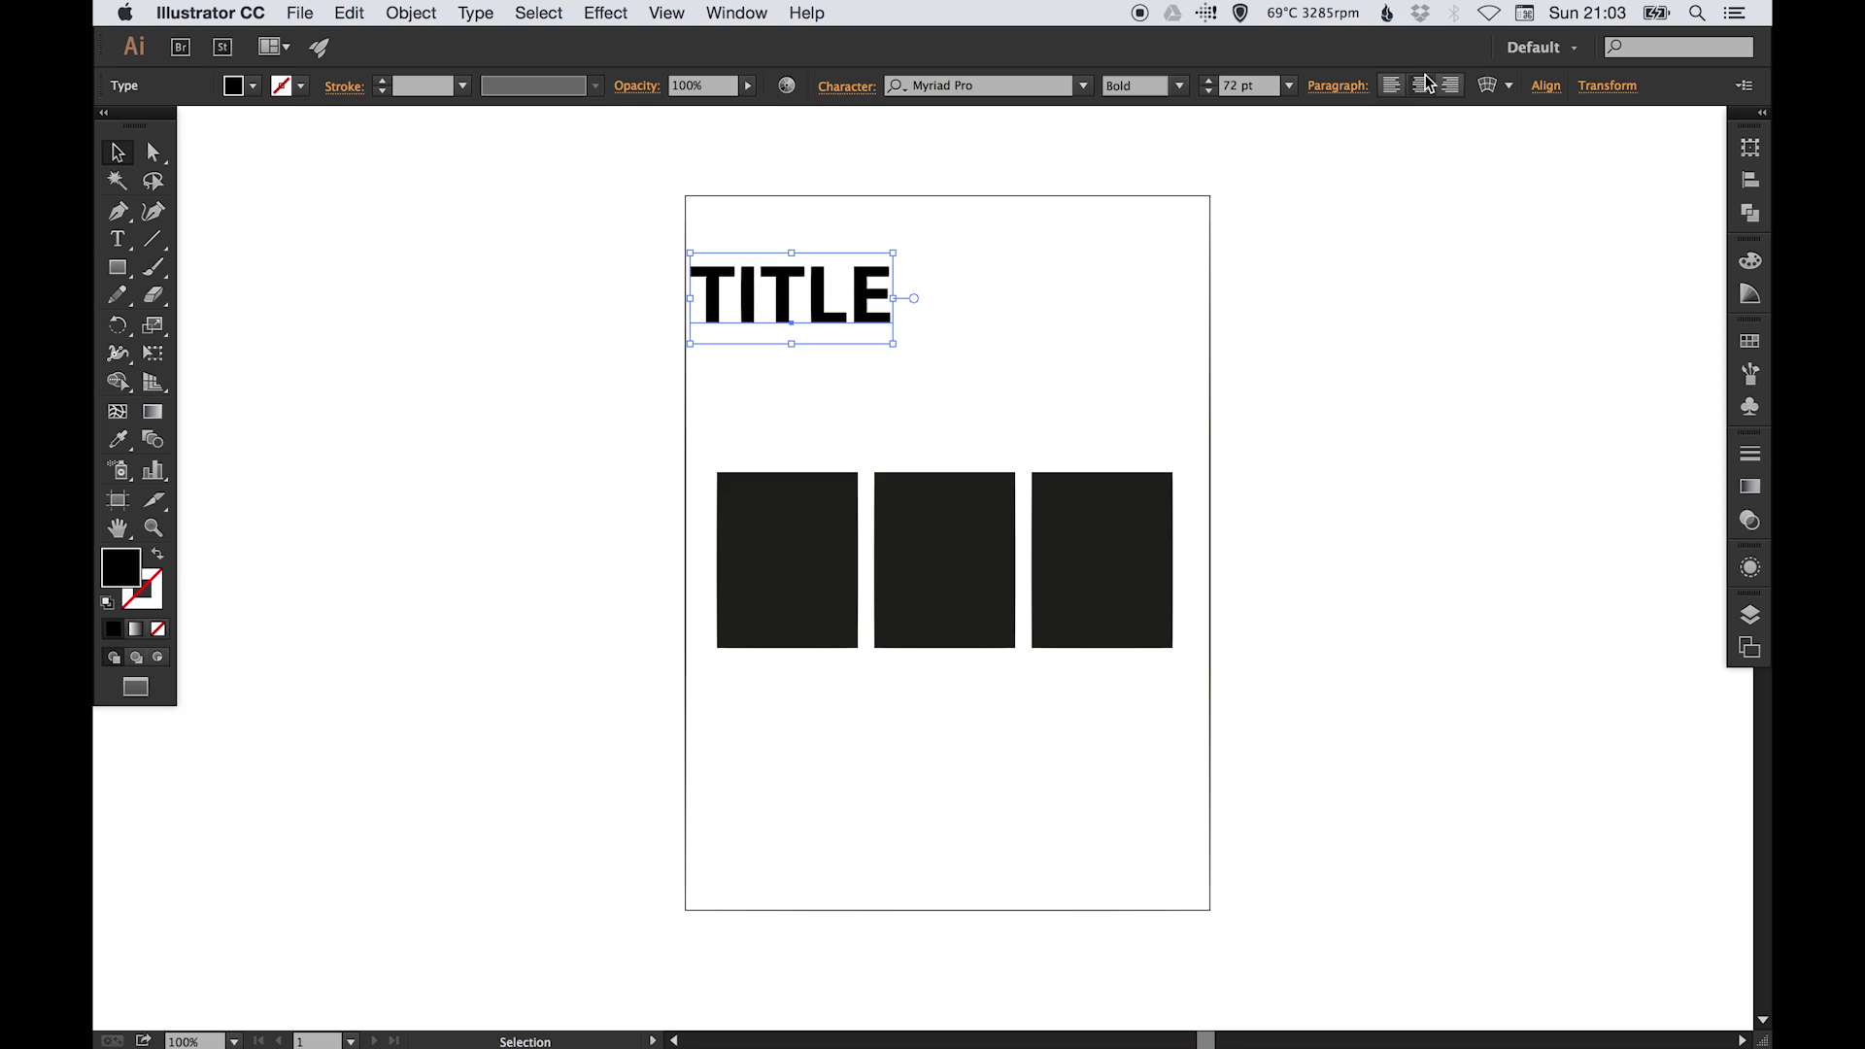
left_click_drag(891, 331, 1043, 331)
key("ctrl+z")
left_click(1299, 316)
Step: Move the three black boxes up beneath the TITLE
left_click_drag(955, 382, 925, 304)
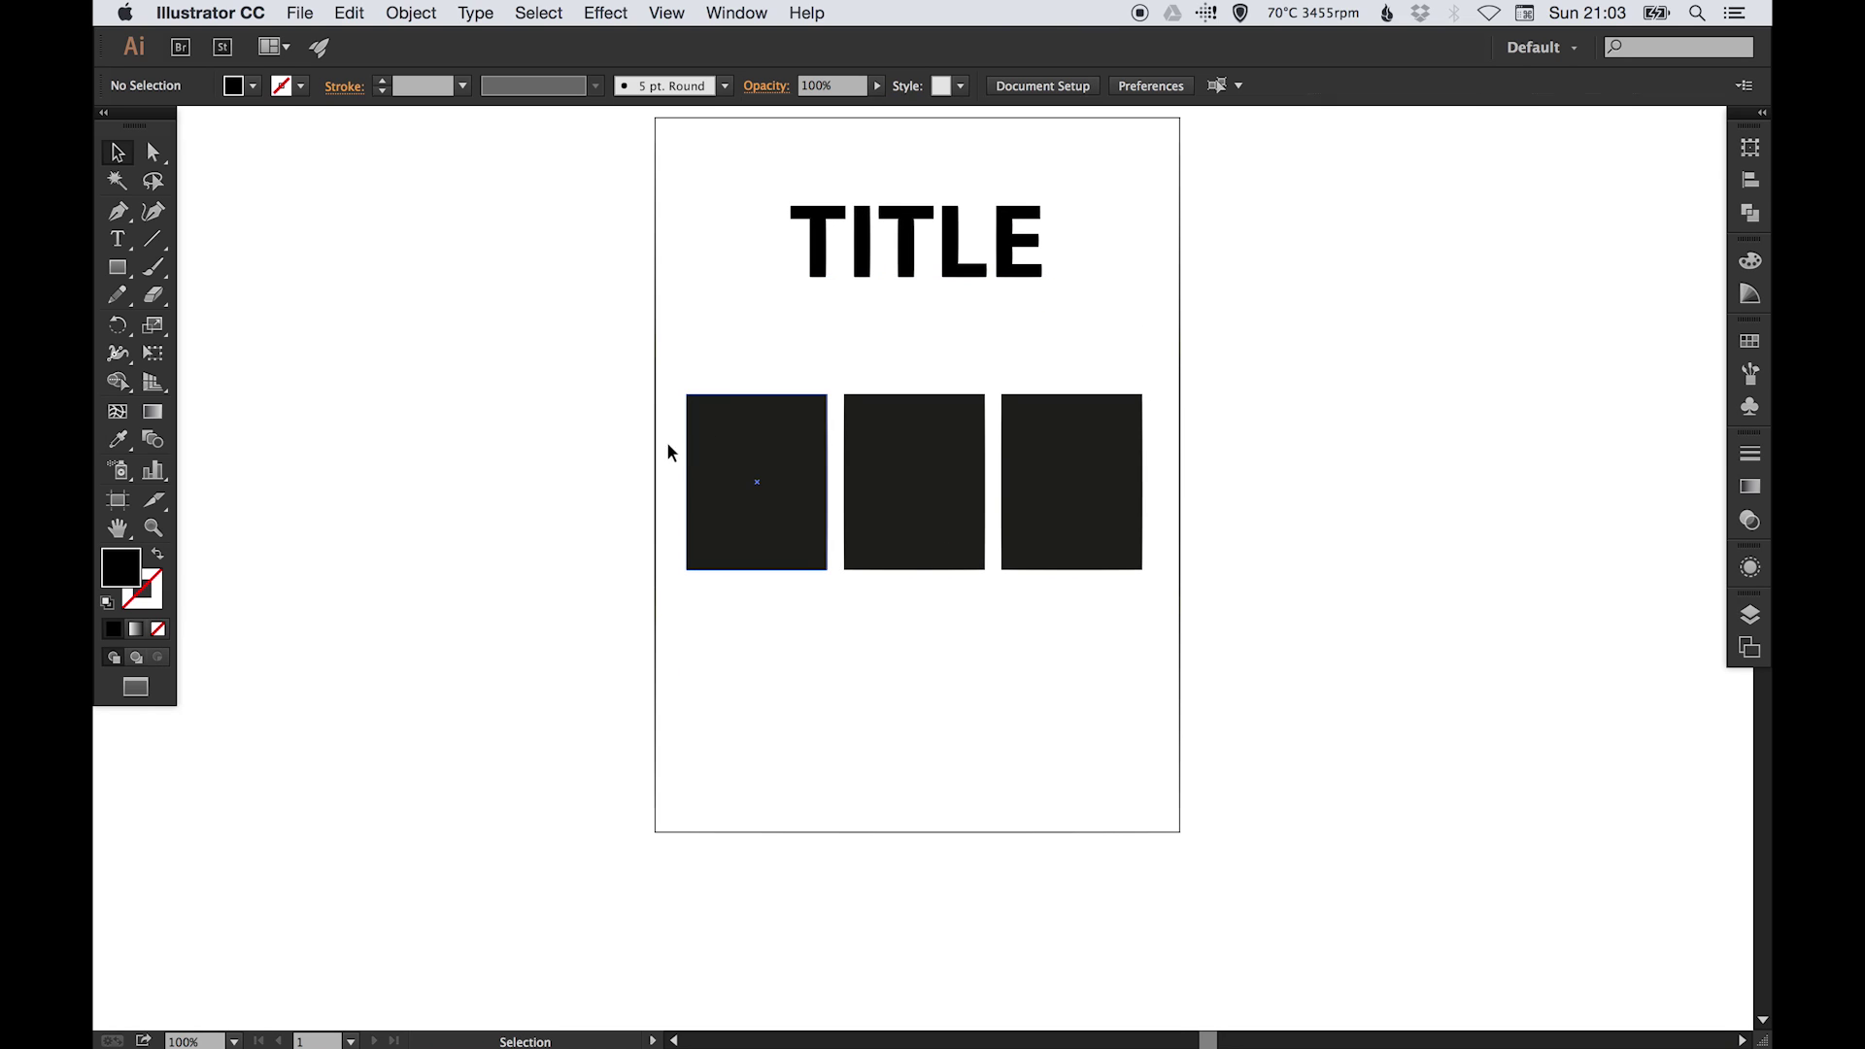
left_click_drag(654, 441, 1155, 466)
left_click_drag(1068, 485, 1074, 440)
left_click(1321, 410)
Step: Create a text area left of the page containing 'Text' set to 12 pt
key("t")
left_click_drag(373, 453, 518, 610)
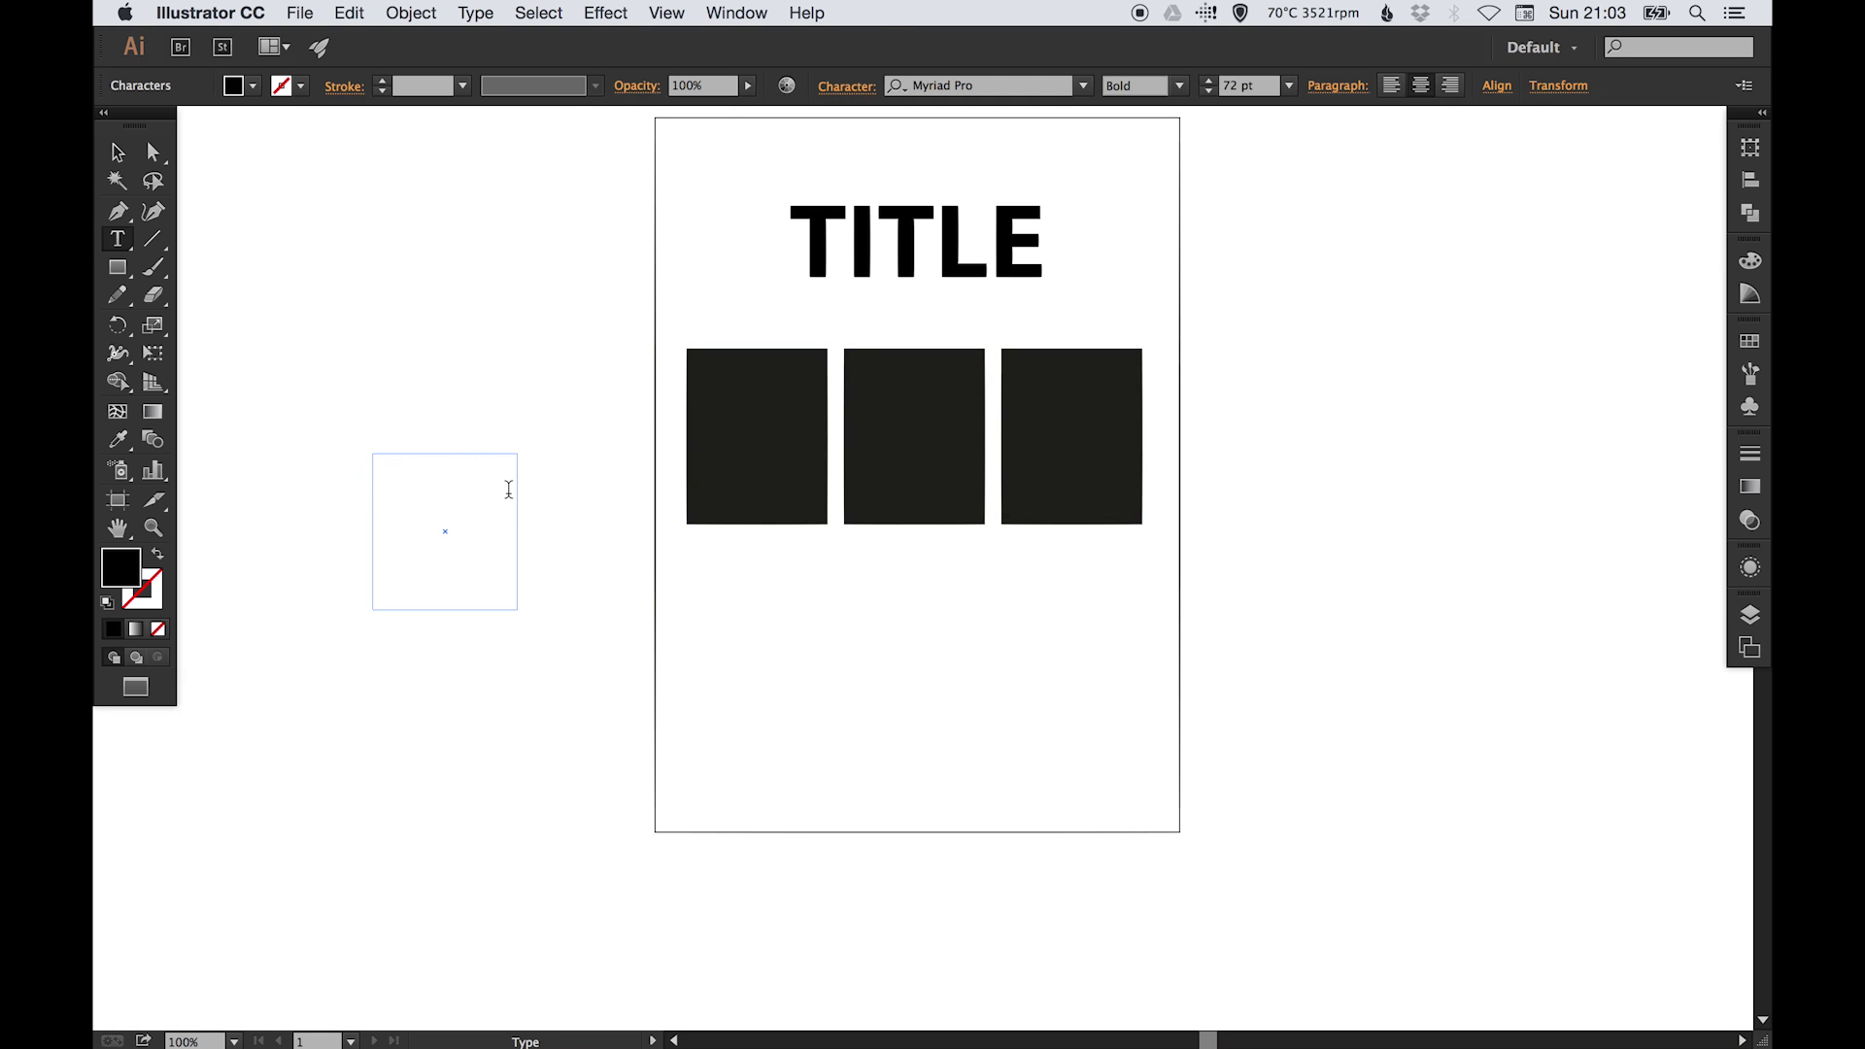
type("Ex")
key("BackSpace")
key("BackSpace")
type("Tex")
key("super+a")
left_click(1289, 85)
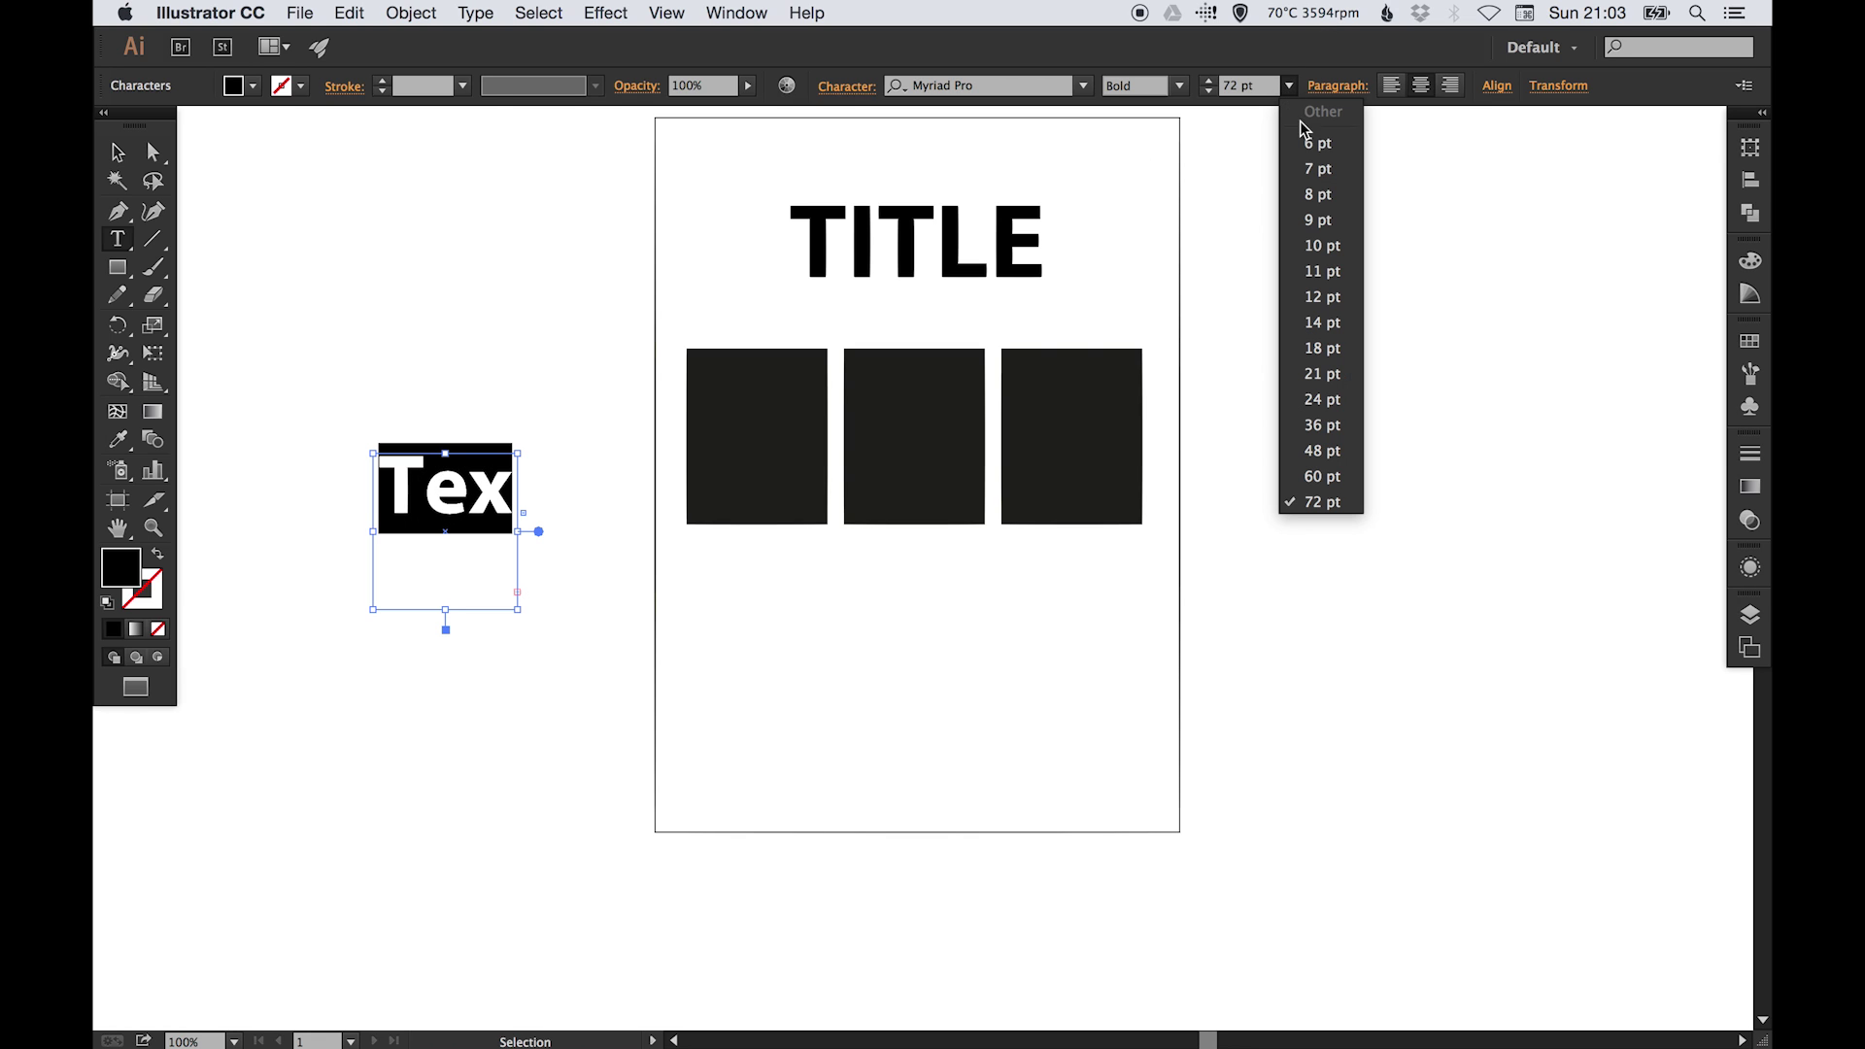
left_click(1282, 293)
left_click(472, 459)
Step: Fill the text area with the word 'Text' repeated by copying and pasting it
key("super+a")
key("super+c")
key("Right")
key("super+v")
key("Escape")
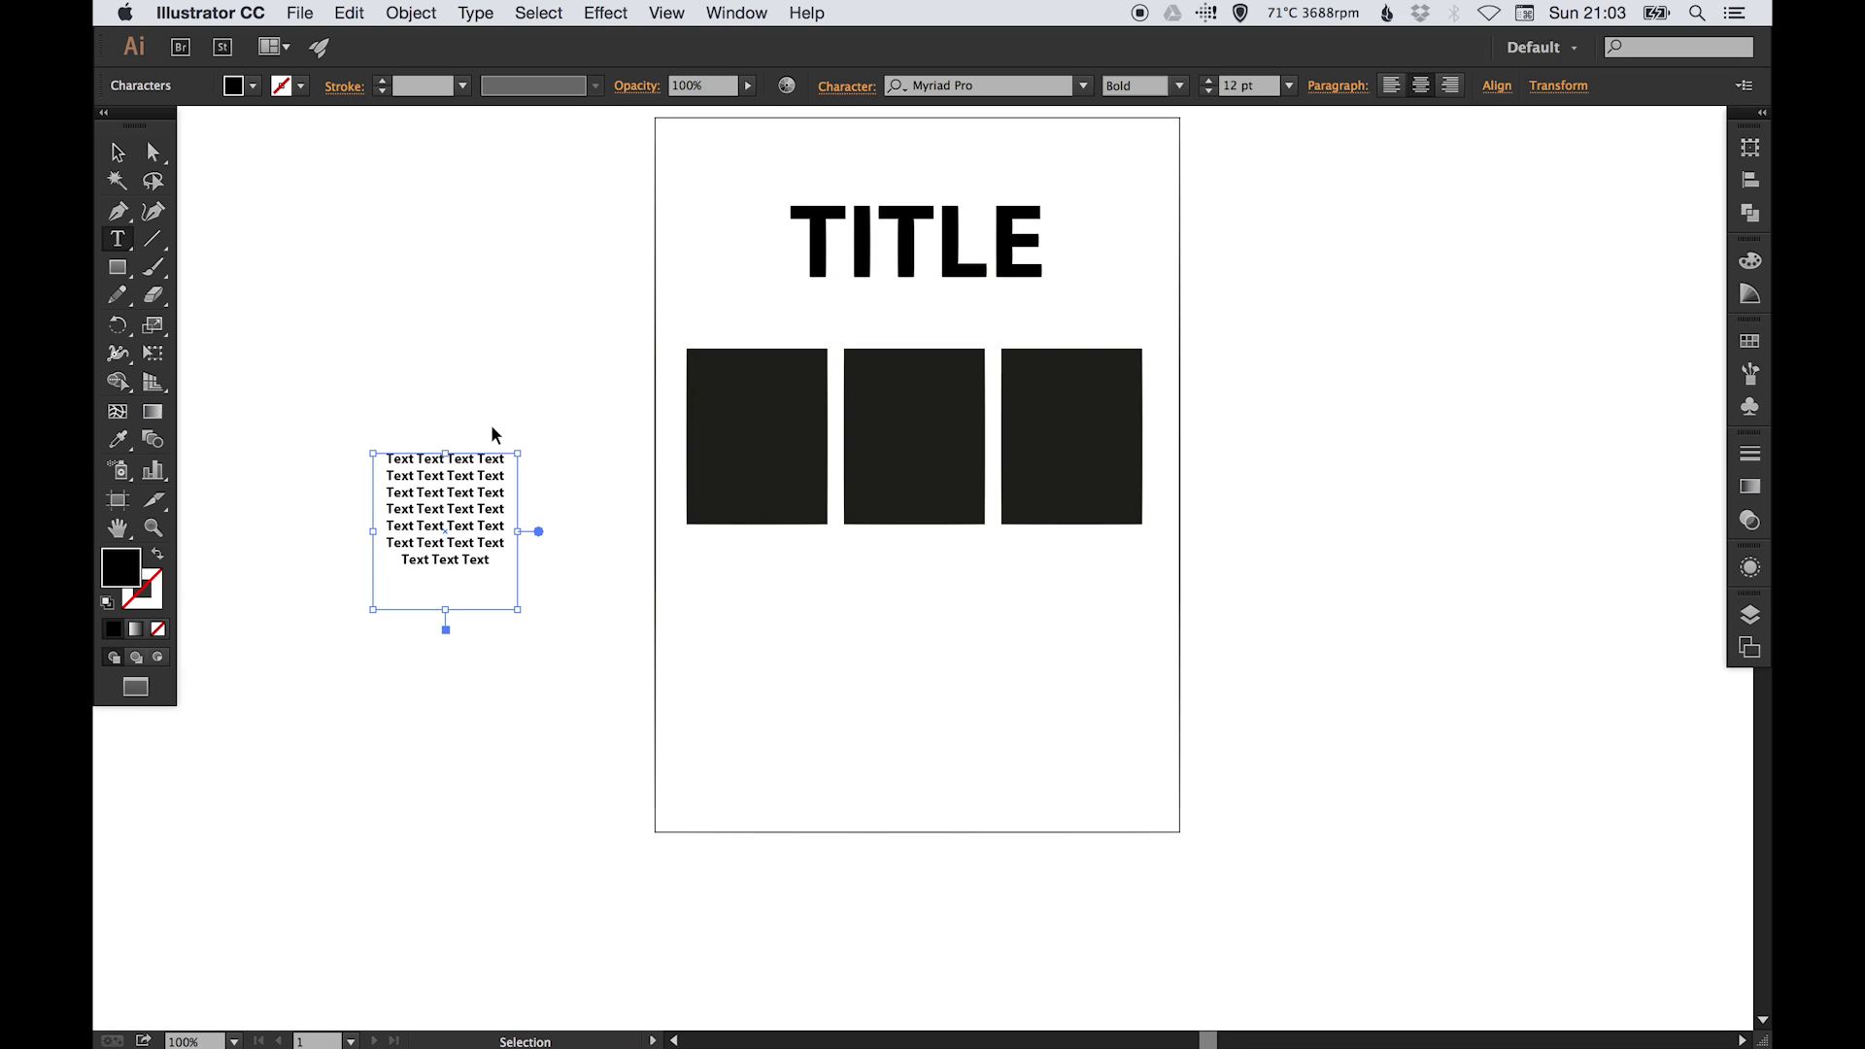
left_click(220, 263)
Step: Move the text column under the first box and duplicate it under the other two boxes
left_click(117, 152)
left_click(470, 491)
left_click_drag(470, 491, 1054, 595)
left_click(631, 562)
left_click(1254, 552)
Step: Nudge the three text columns down, then move boxes and columns together lower on the page
scroll(911, 646, "up", 2)
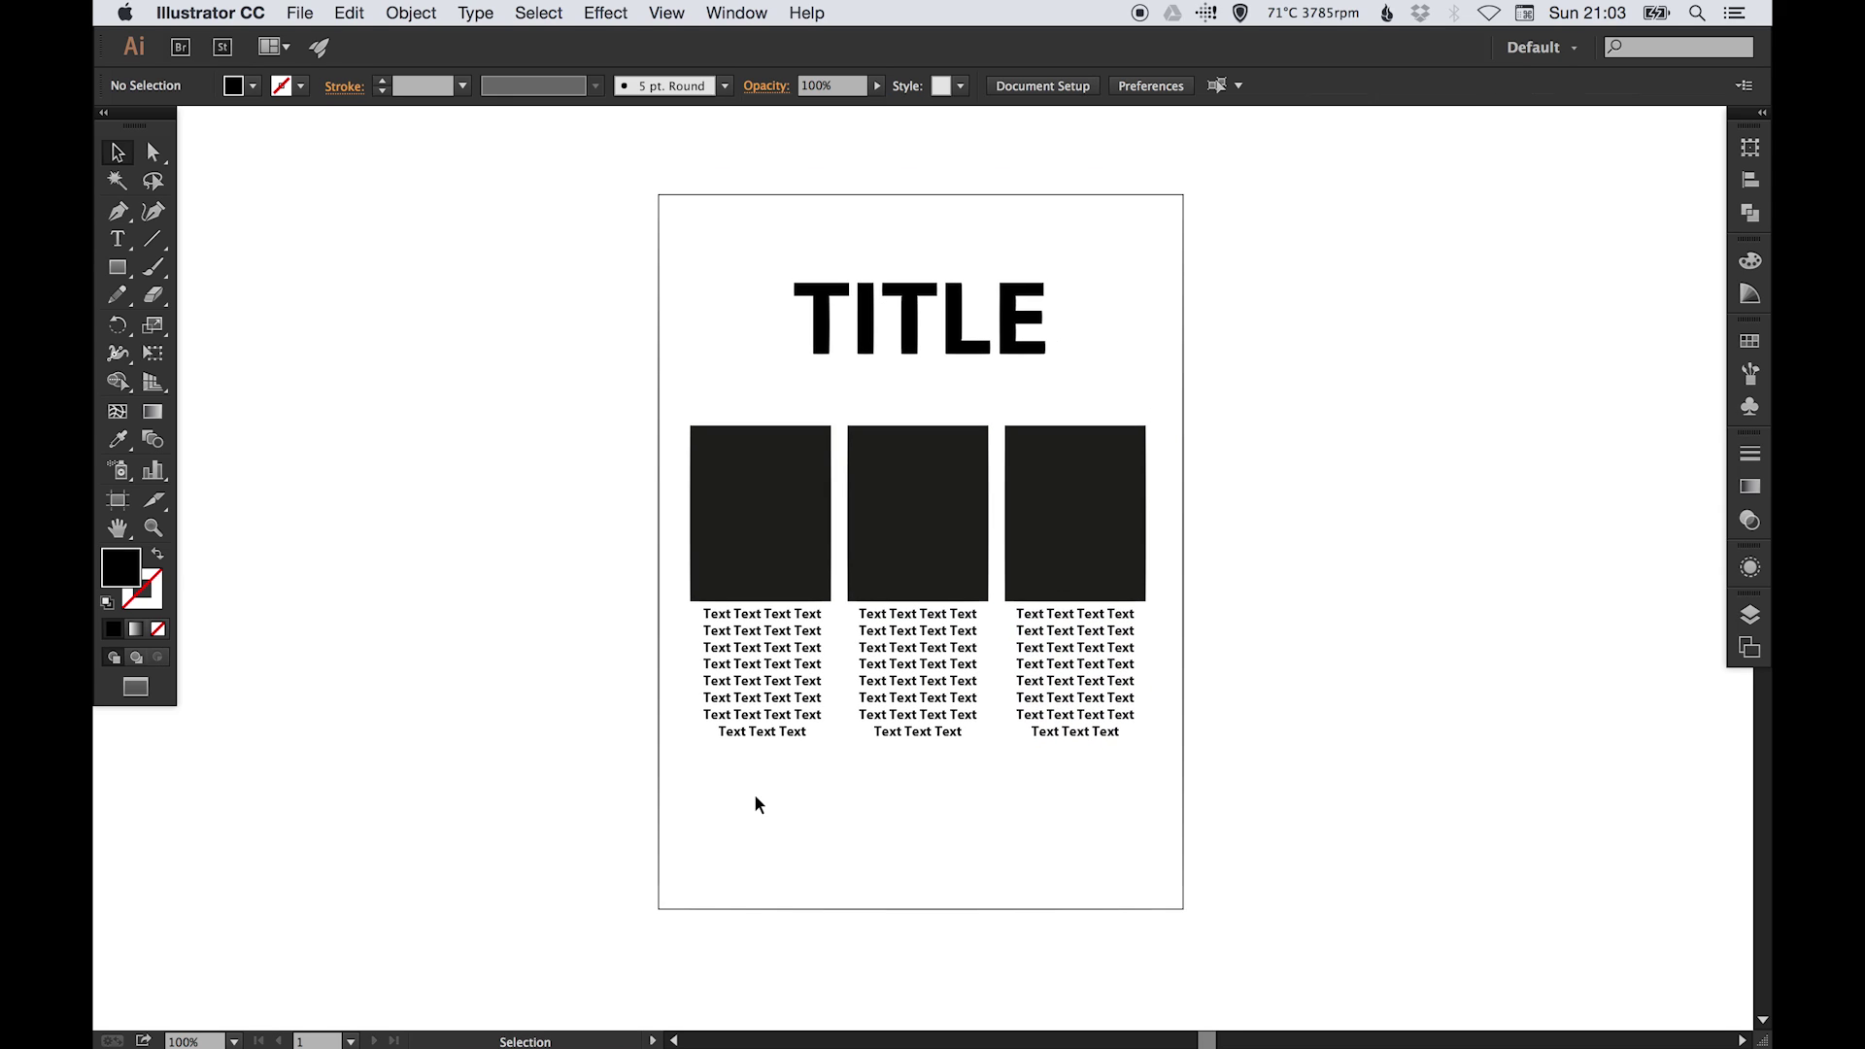
left_click_drag(728, 823, 1144, 623)
key("shift+Down")
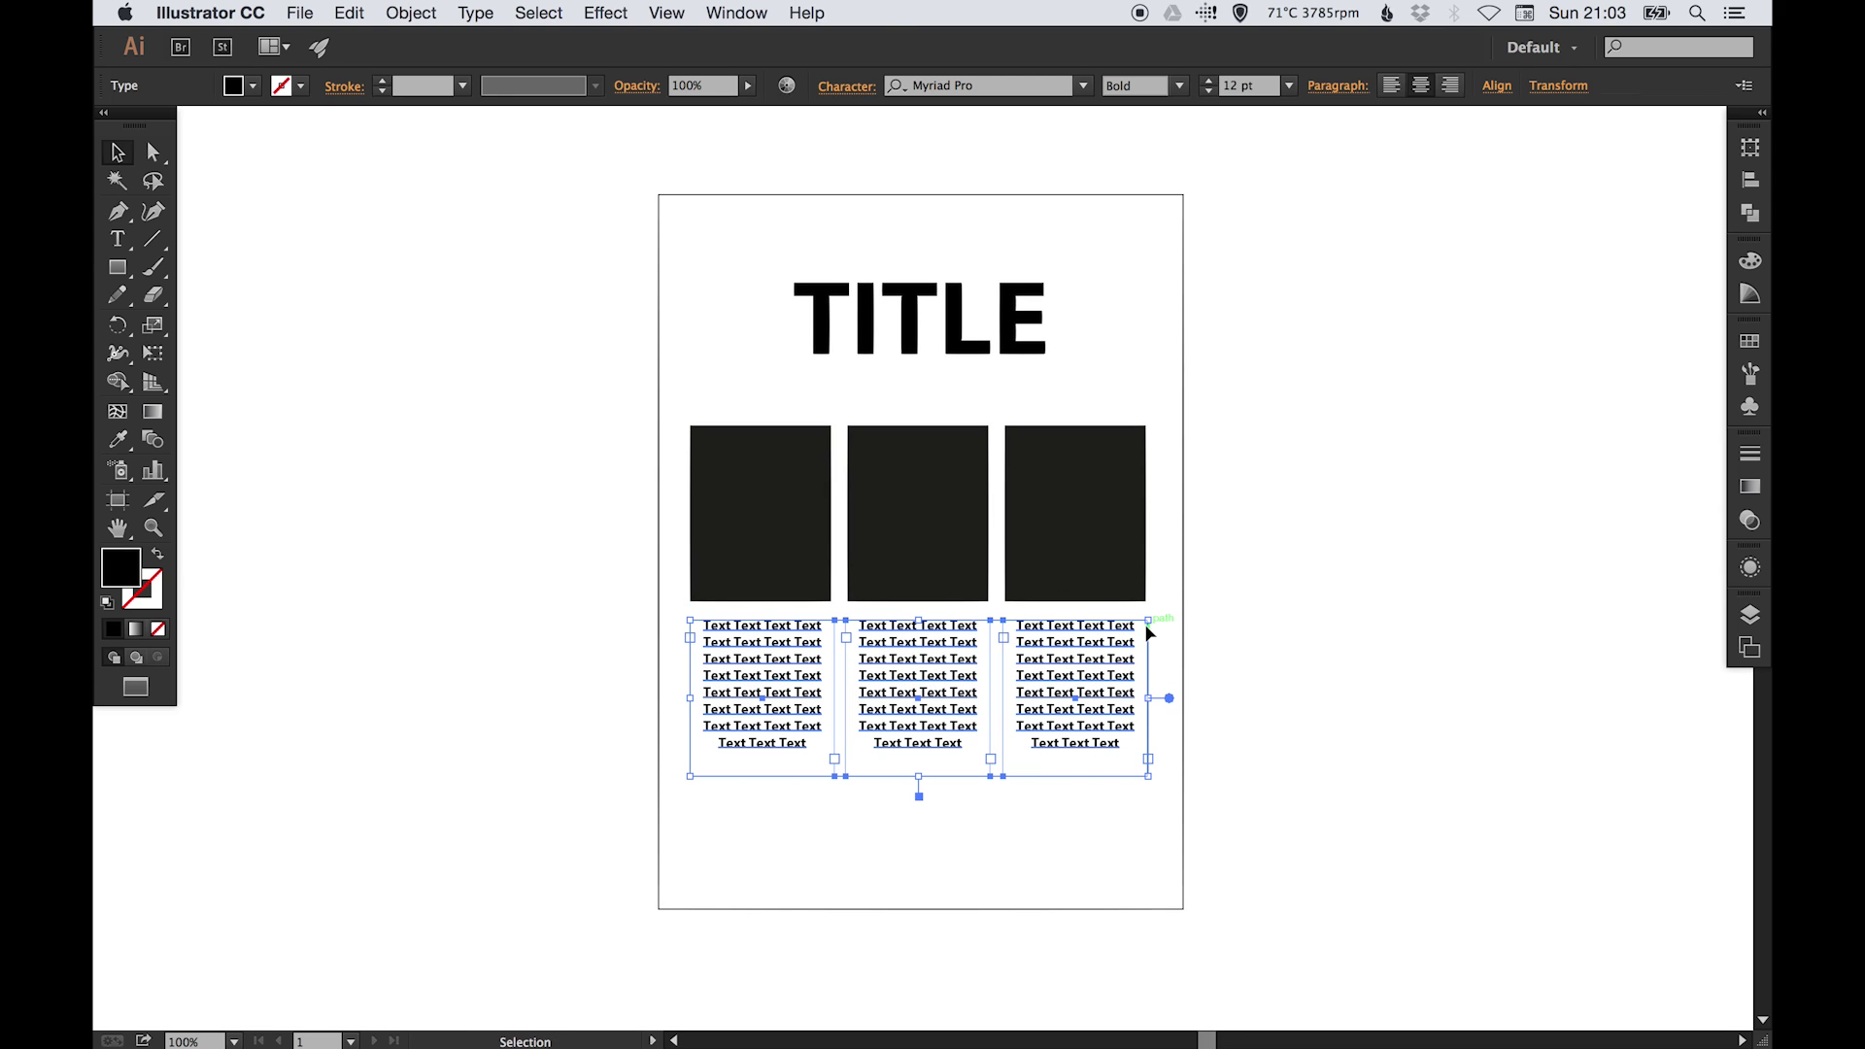
left_click(1406, 445)
left_click_drag(1278, 471, 1263, 503)
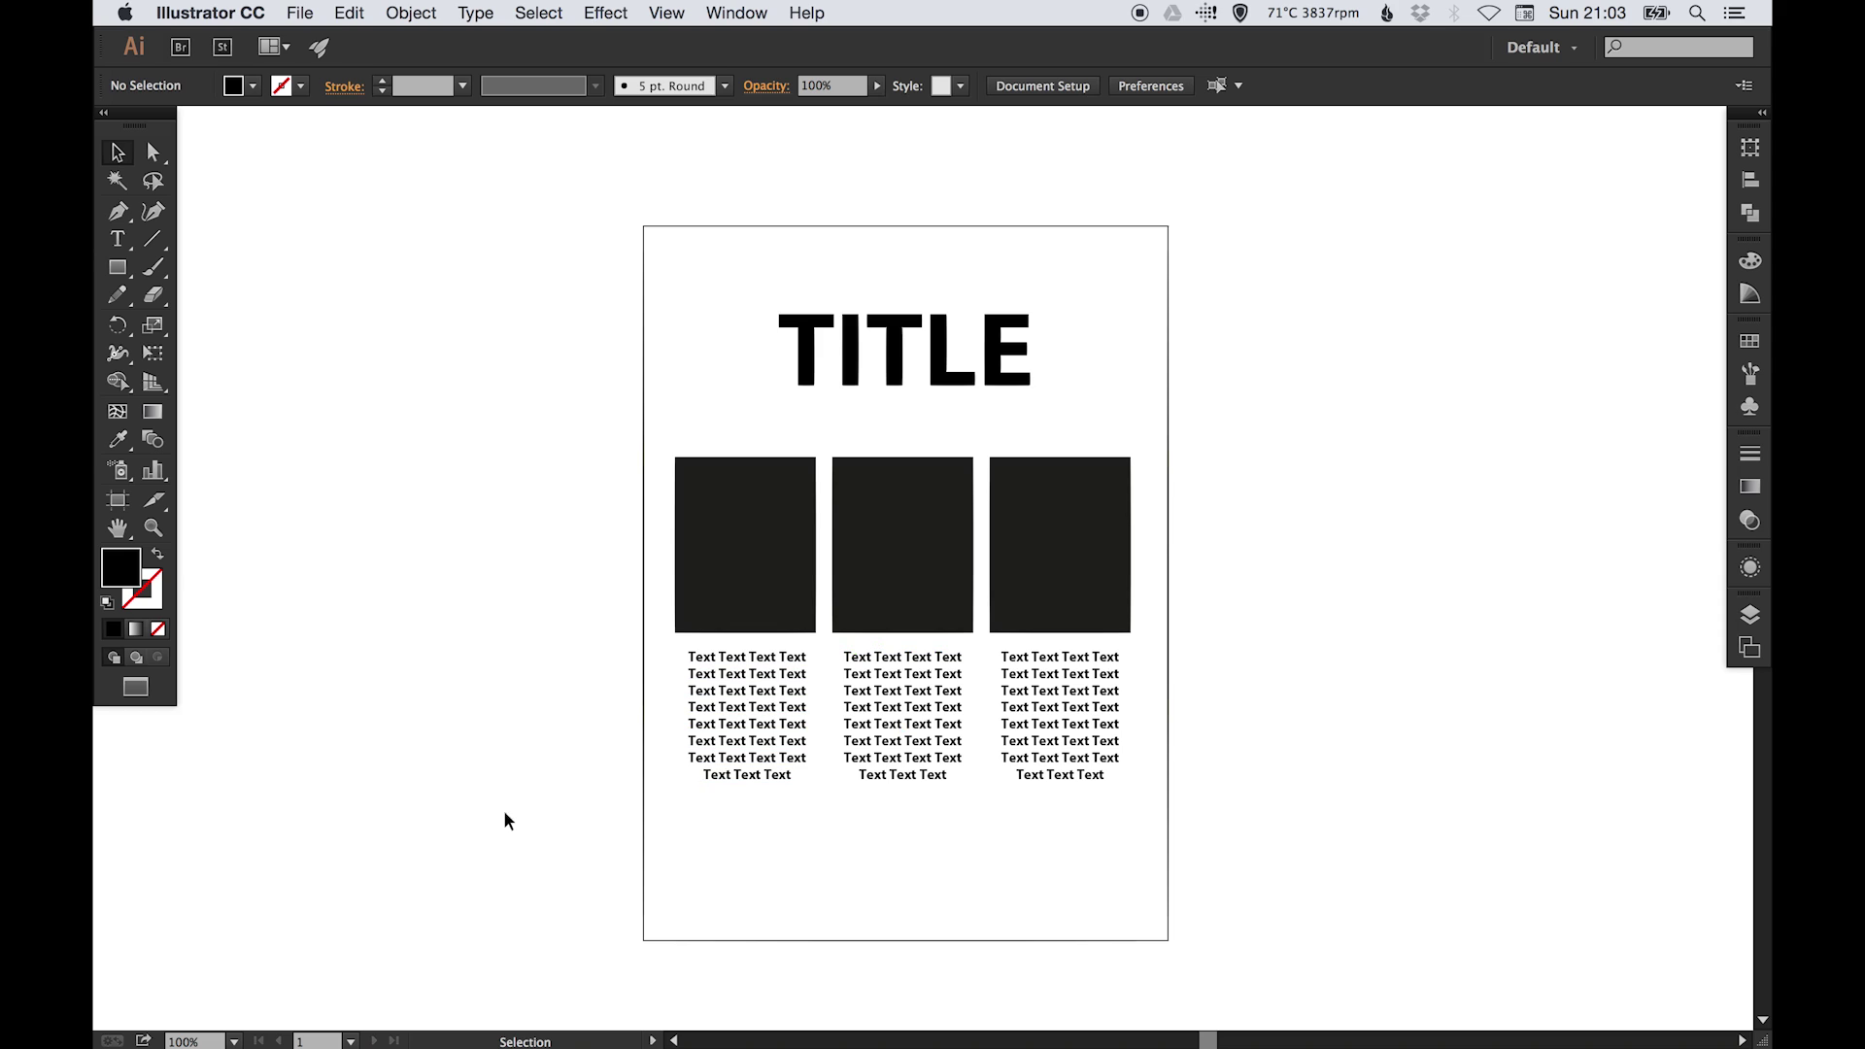
left_click_drag(521, 807, 1172, 531)
left_click(1225, 579)
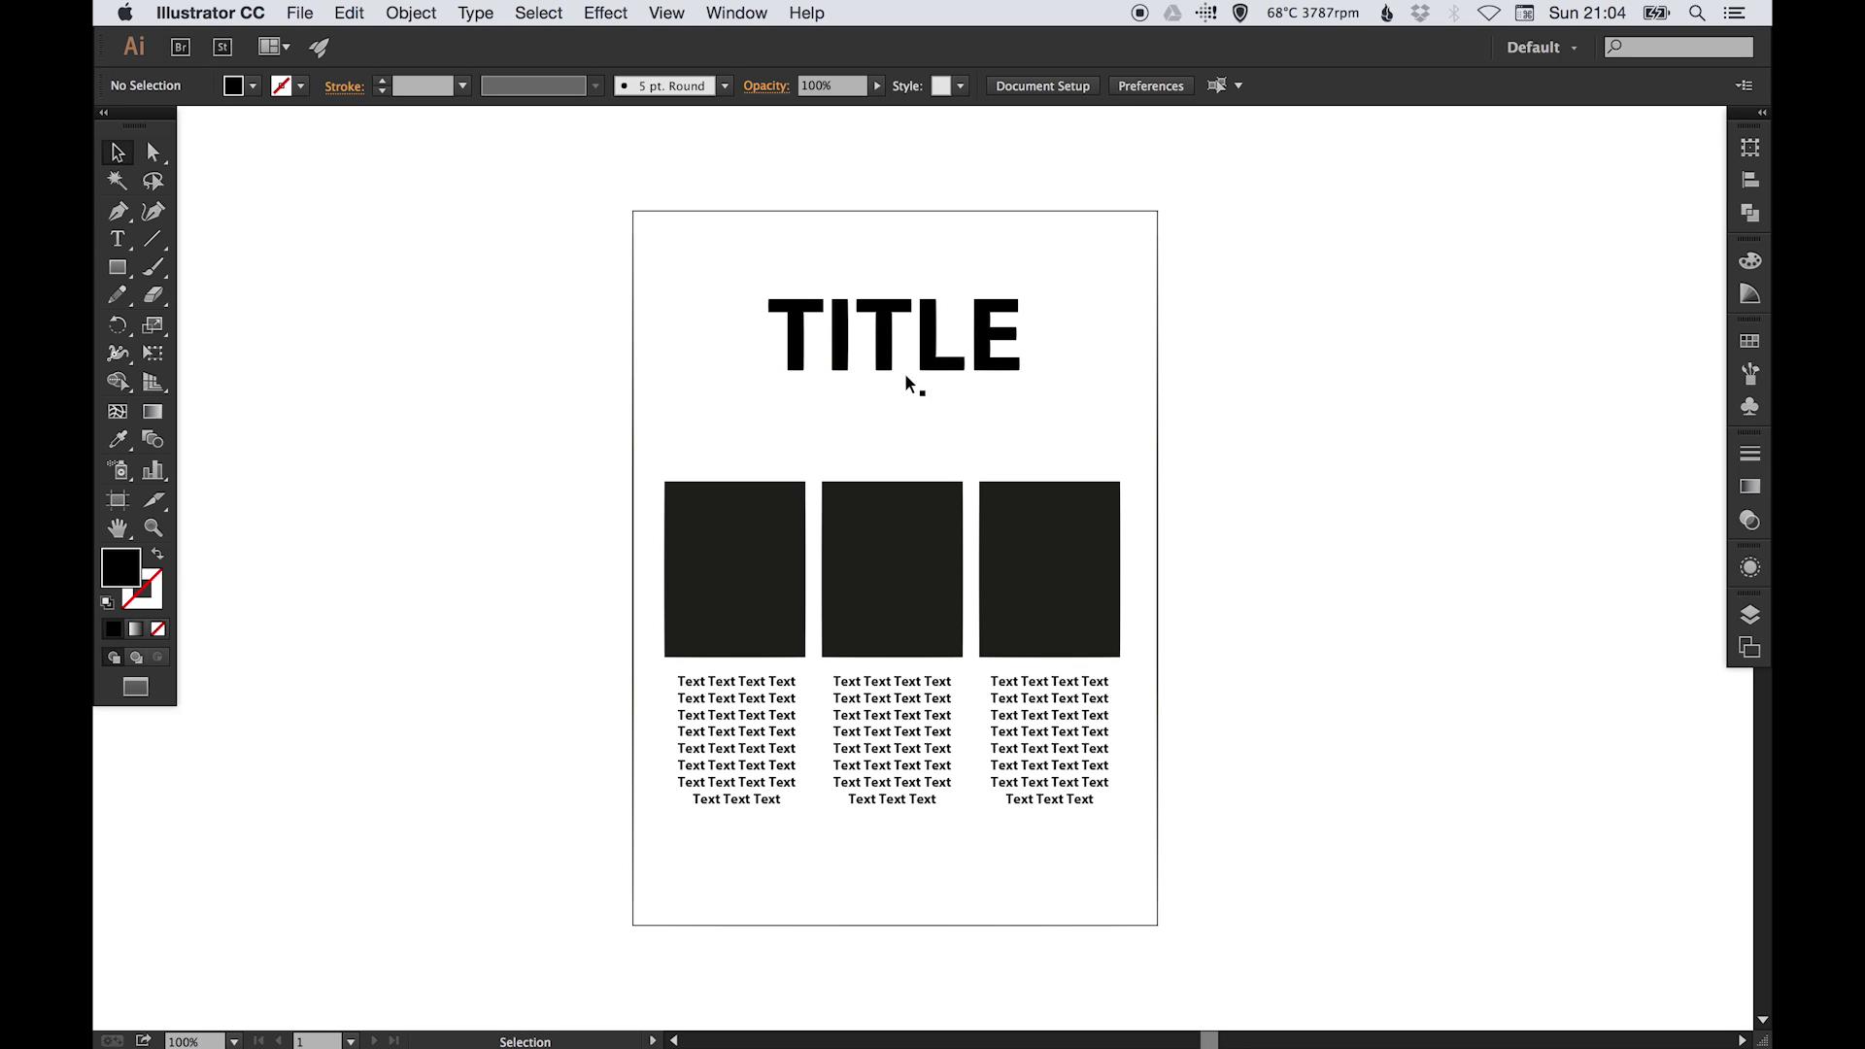
Step: Zoom in around the middle box to inspect the title, boxes and text columns
key("z")
left_click(901, 545)
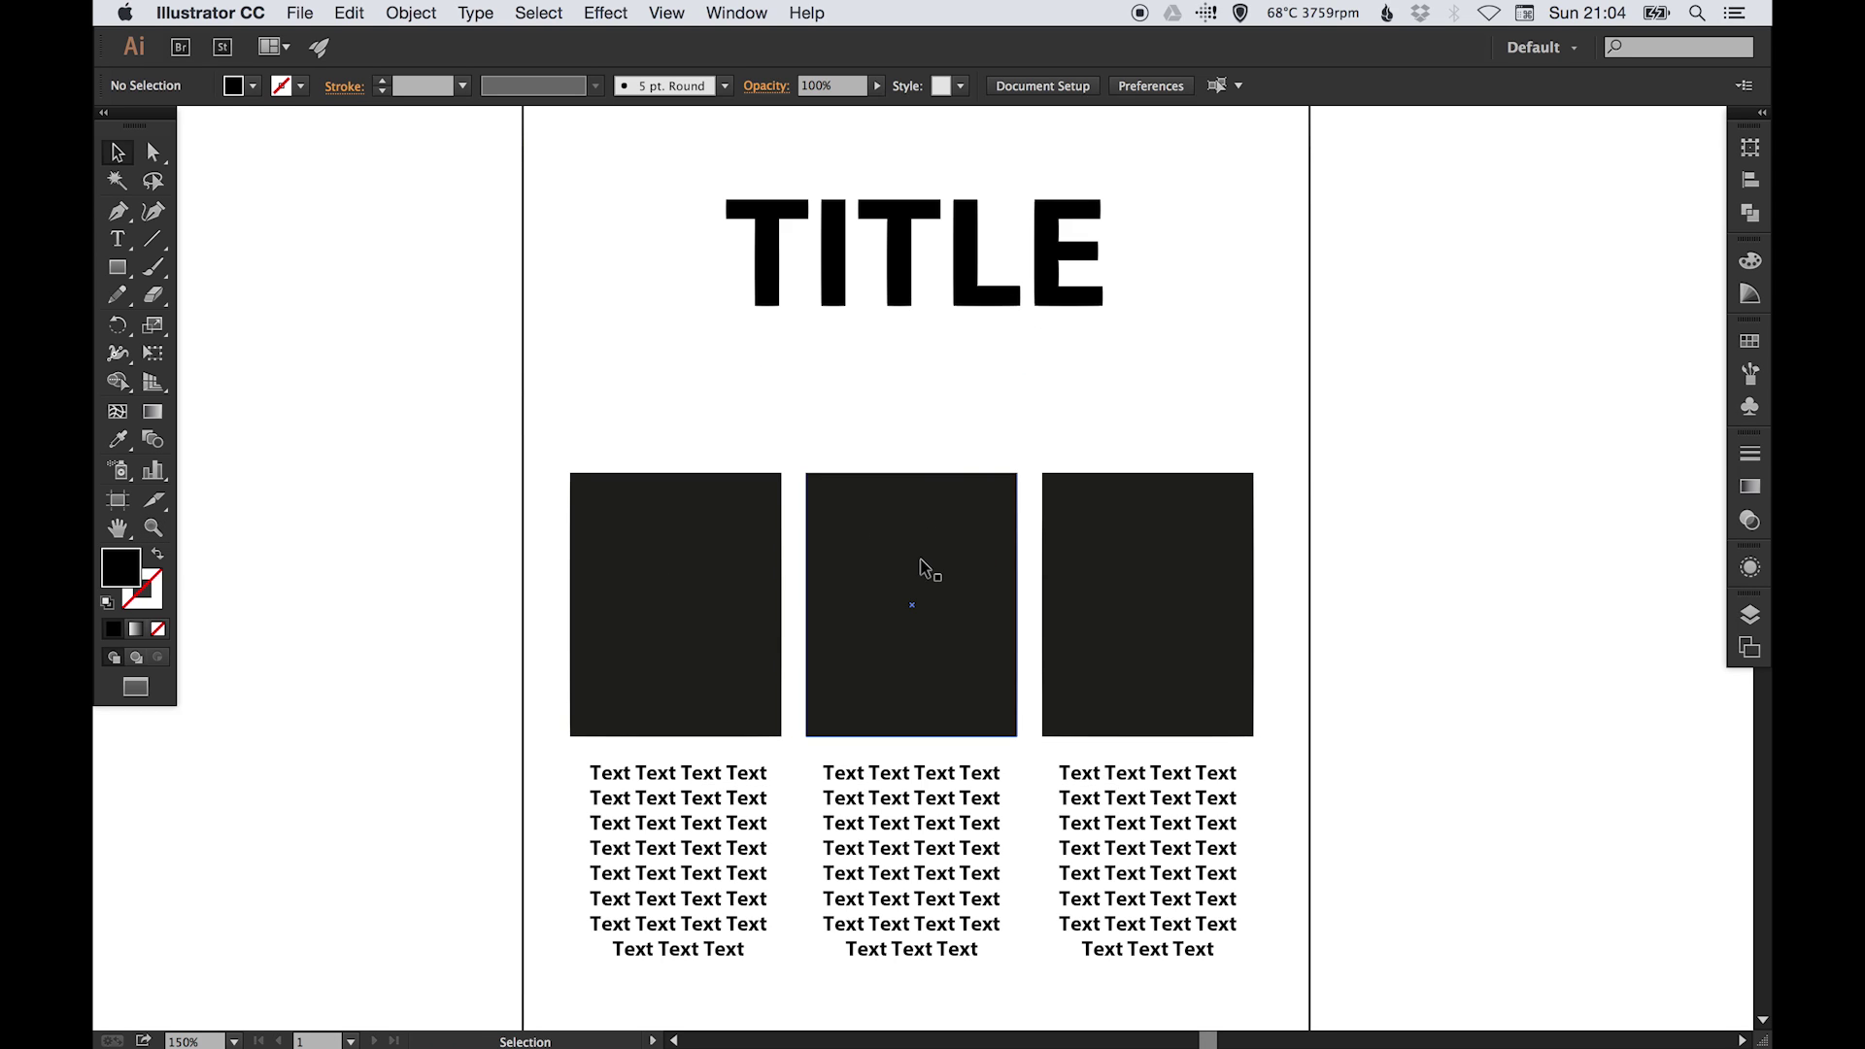
scroll(908, 551, "down", 2)
key("v")
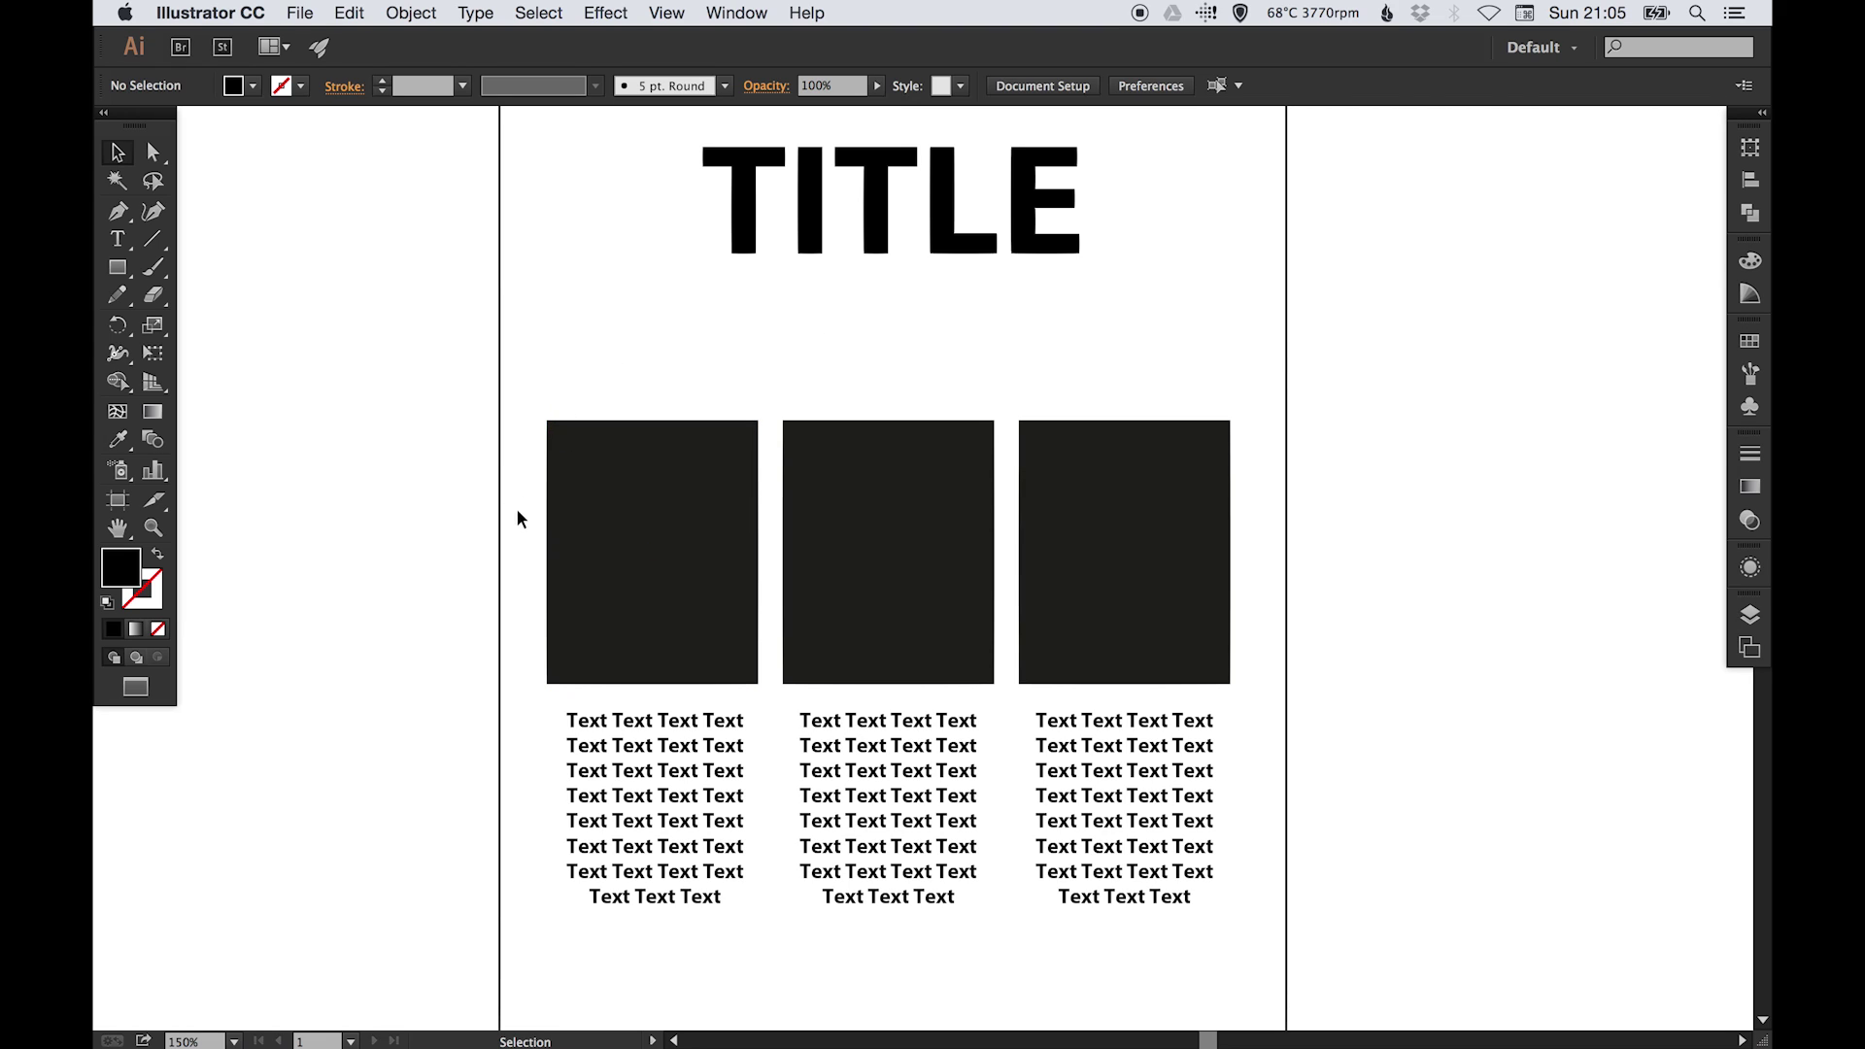
Step: Draw a small square left of the page and fill it red
left_click(118, 268)
mouse_move(367, 480)
left_mouse_down()
mouse_move(420, 532)
mouse_move(544, 519)
left_mouse_up()
left_click(1749, 341)
left_click(1525, 390)
key("v")
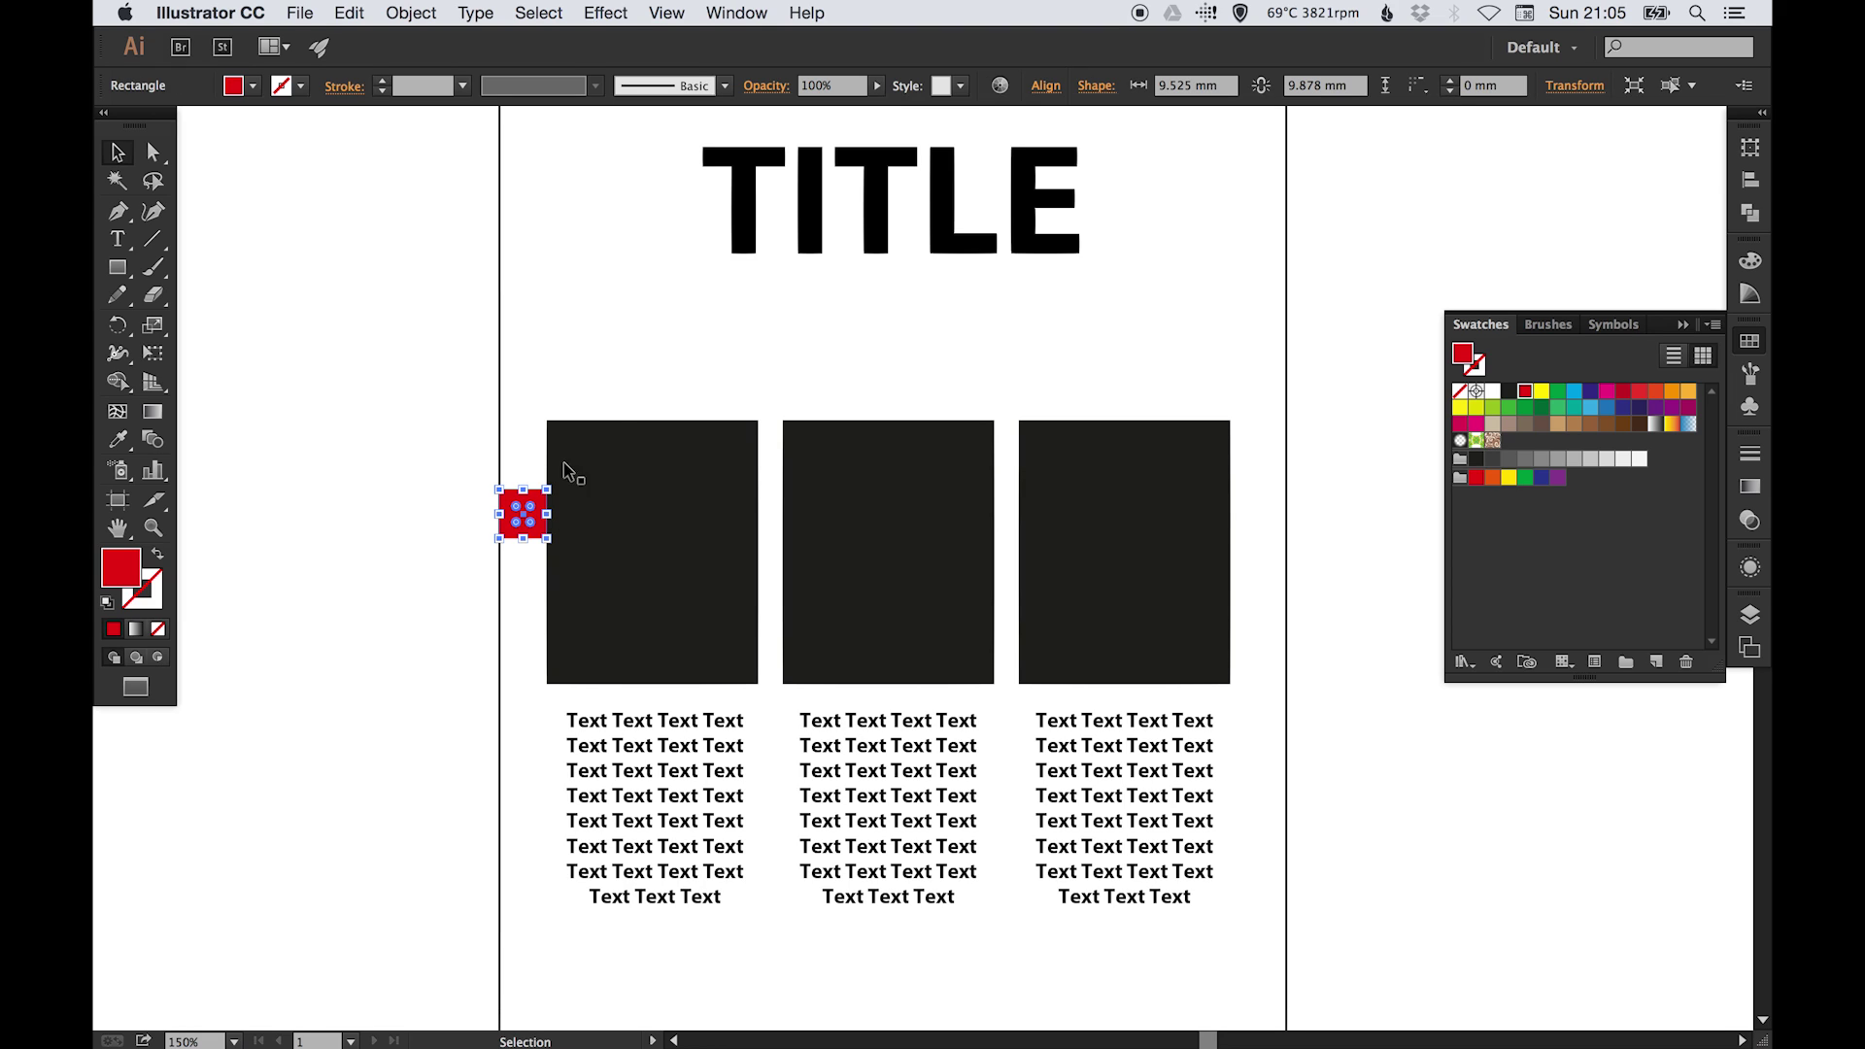
Step: Move the red square just off the page's right edge and zoom out to view the page
left_click(1577, 88)
left_click(532, 530, "shift")
left_click_drag(532, 530, 1230, 514)
left_click(1553, 86)
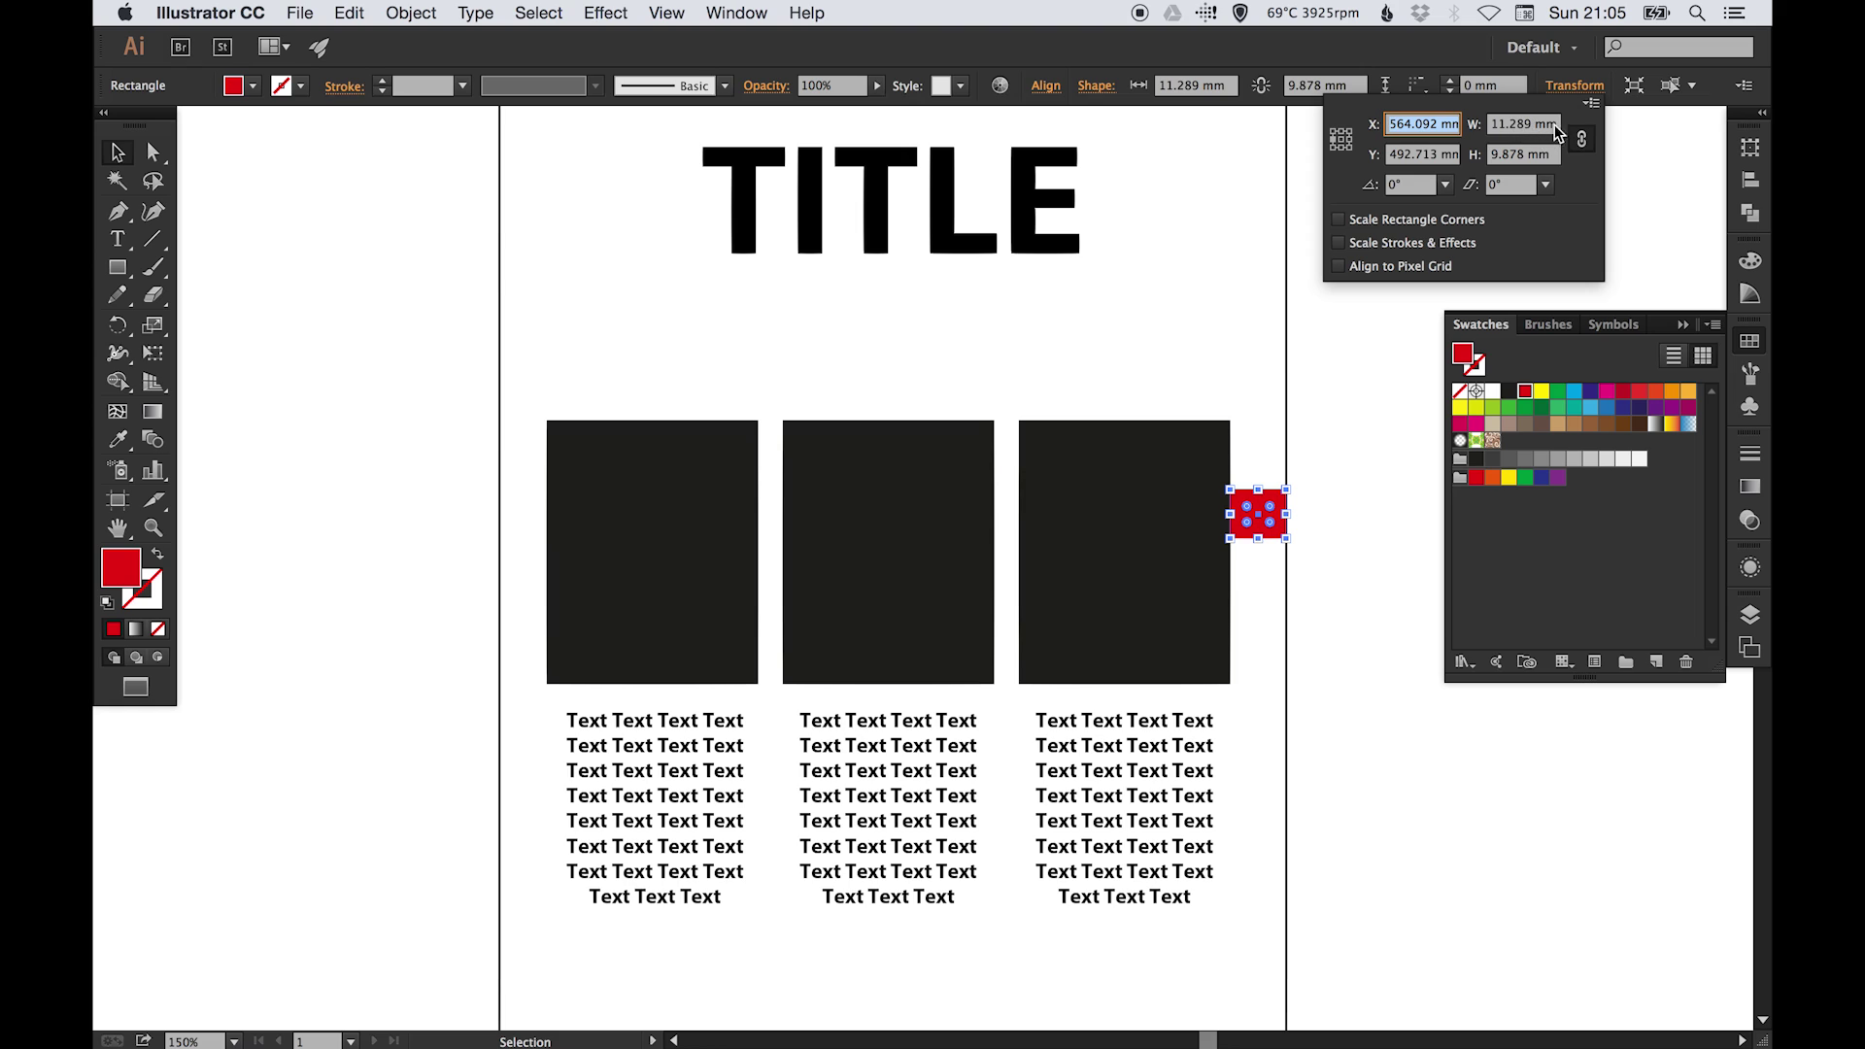
left_click(1682, 210)
left_click(1318, 500)
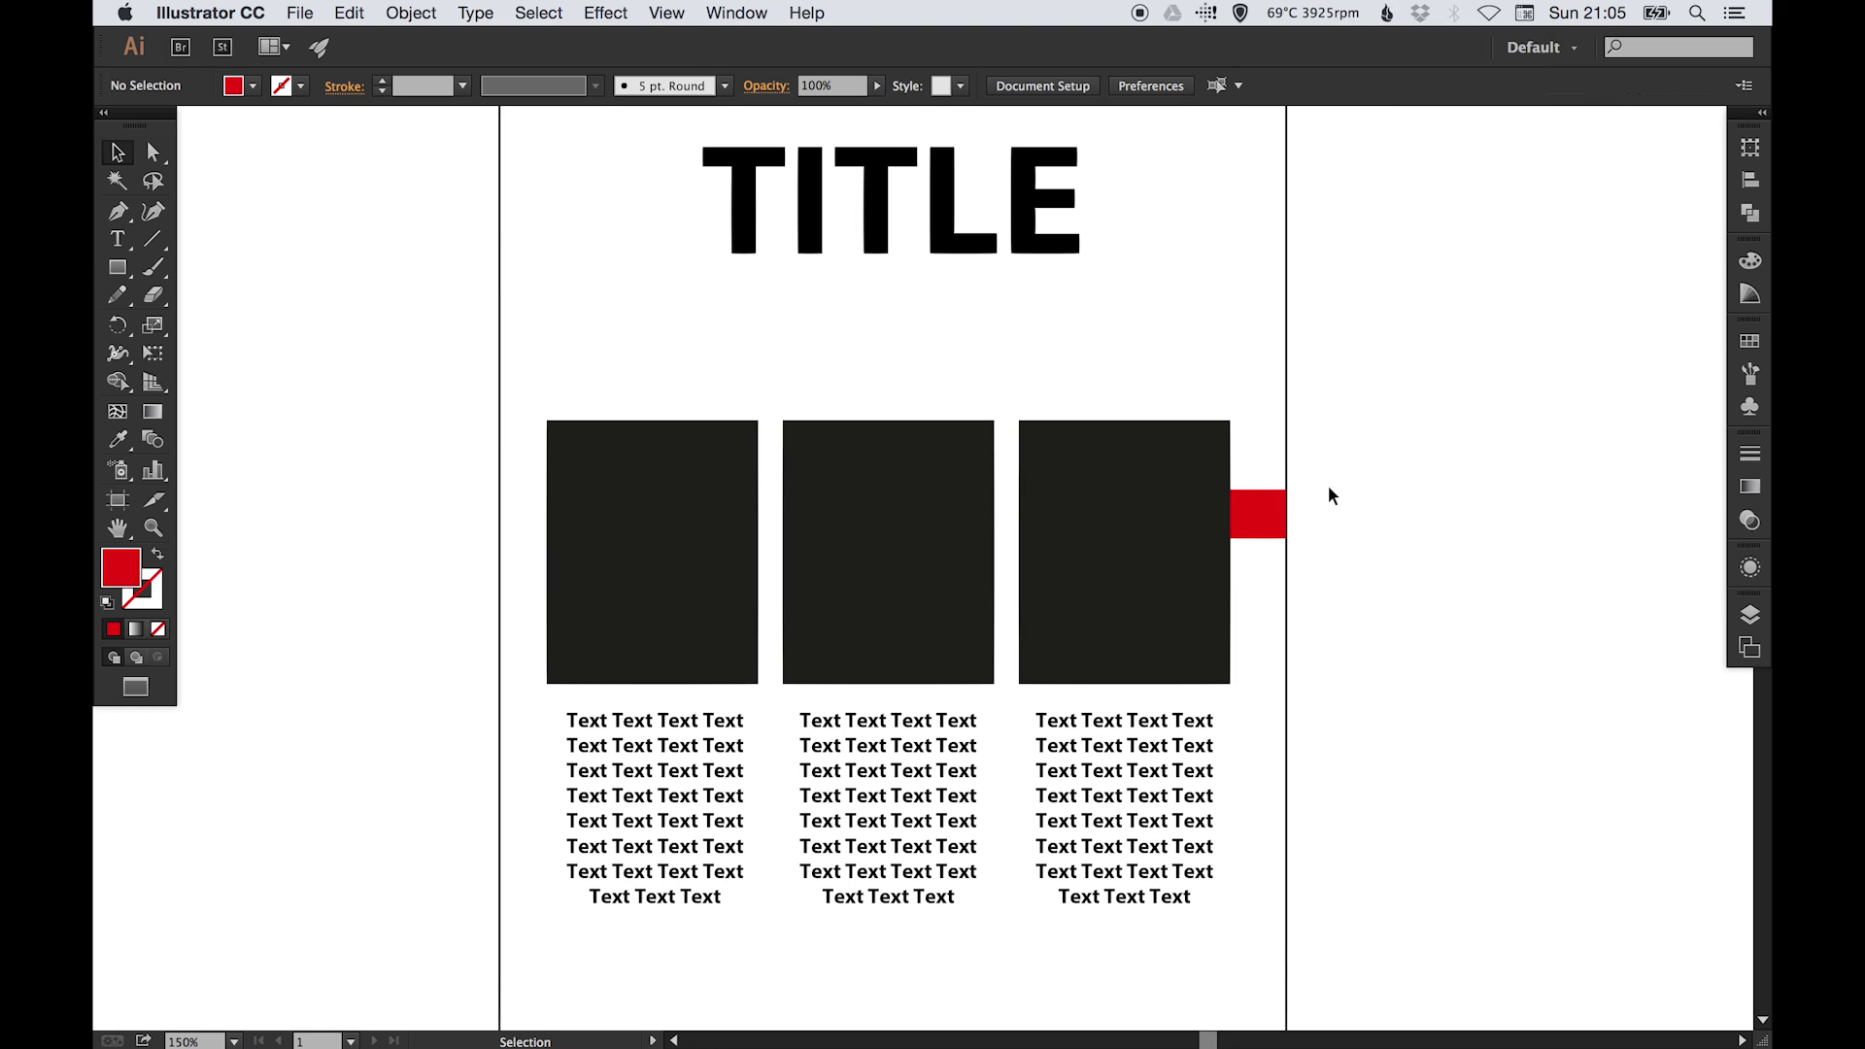
left_click_drag(1282, 514, 1372, 473)
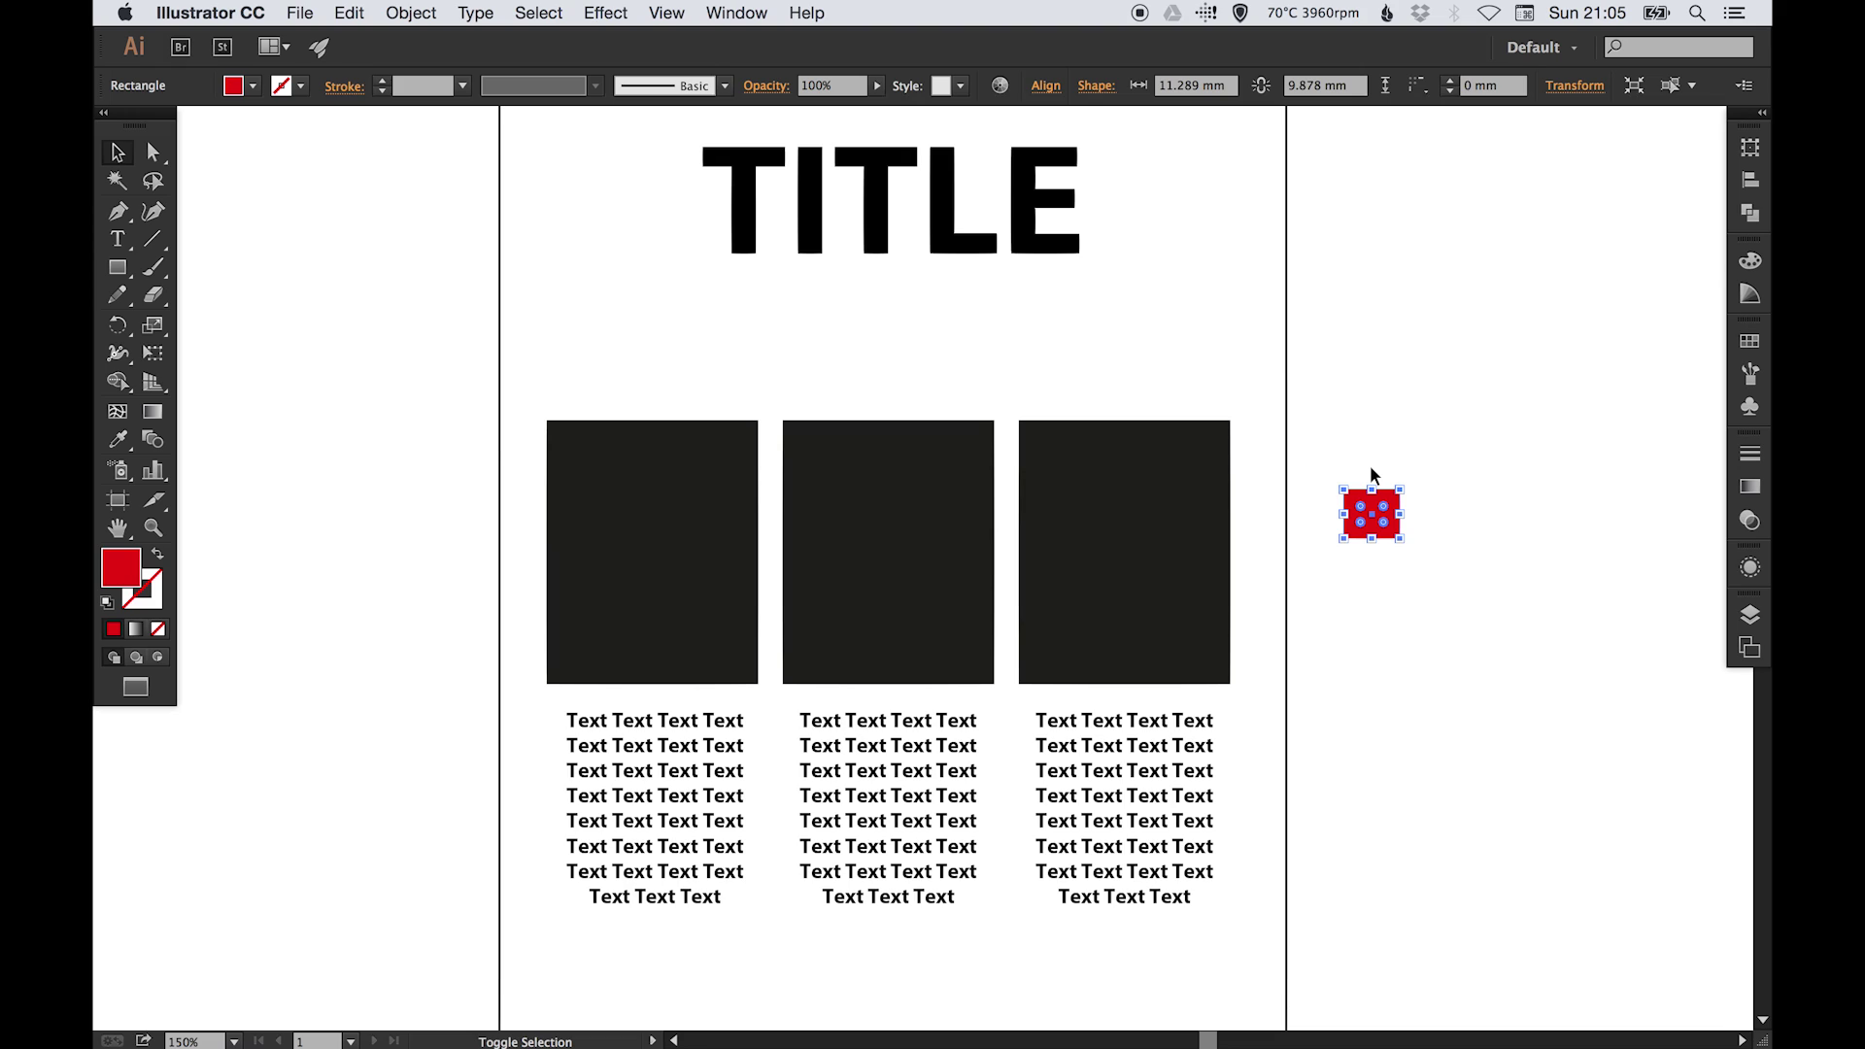
left_click(885, 333)
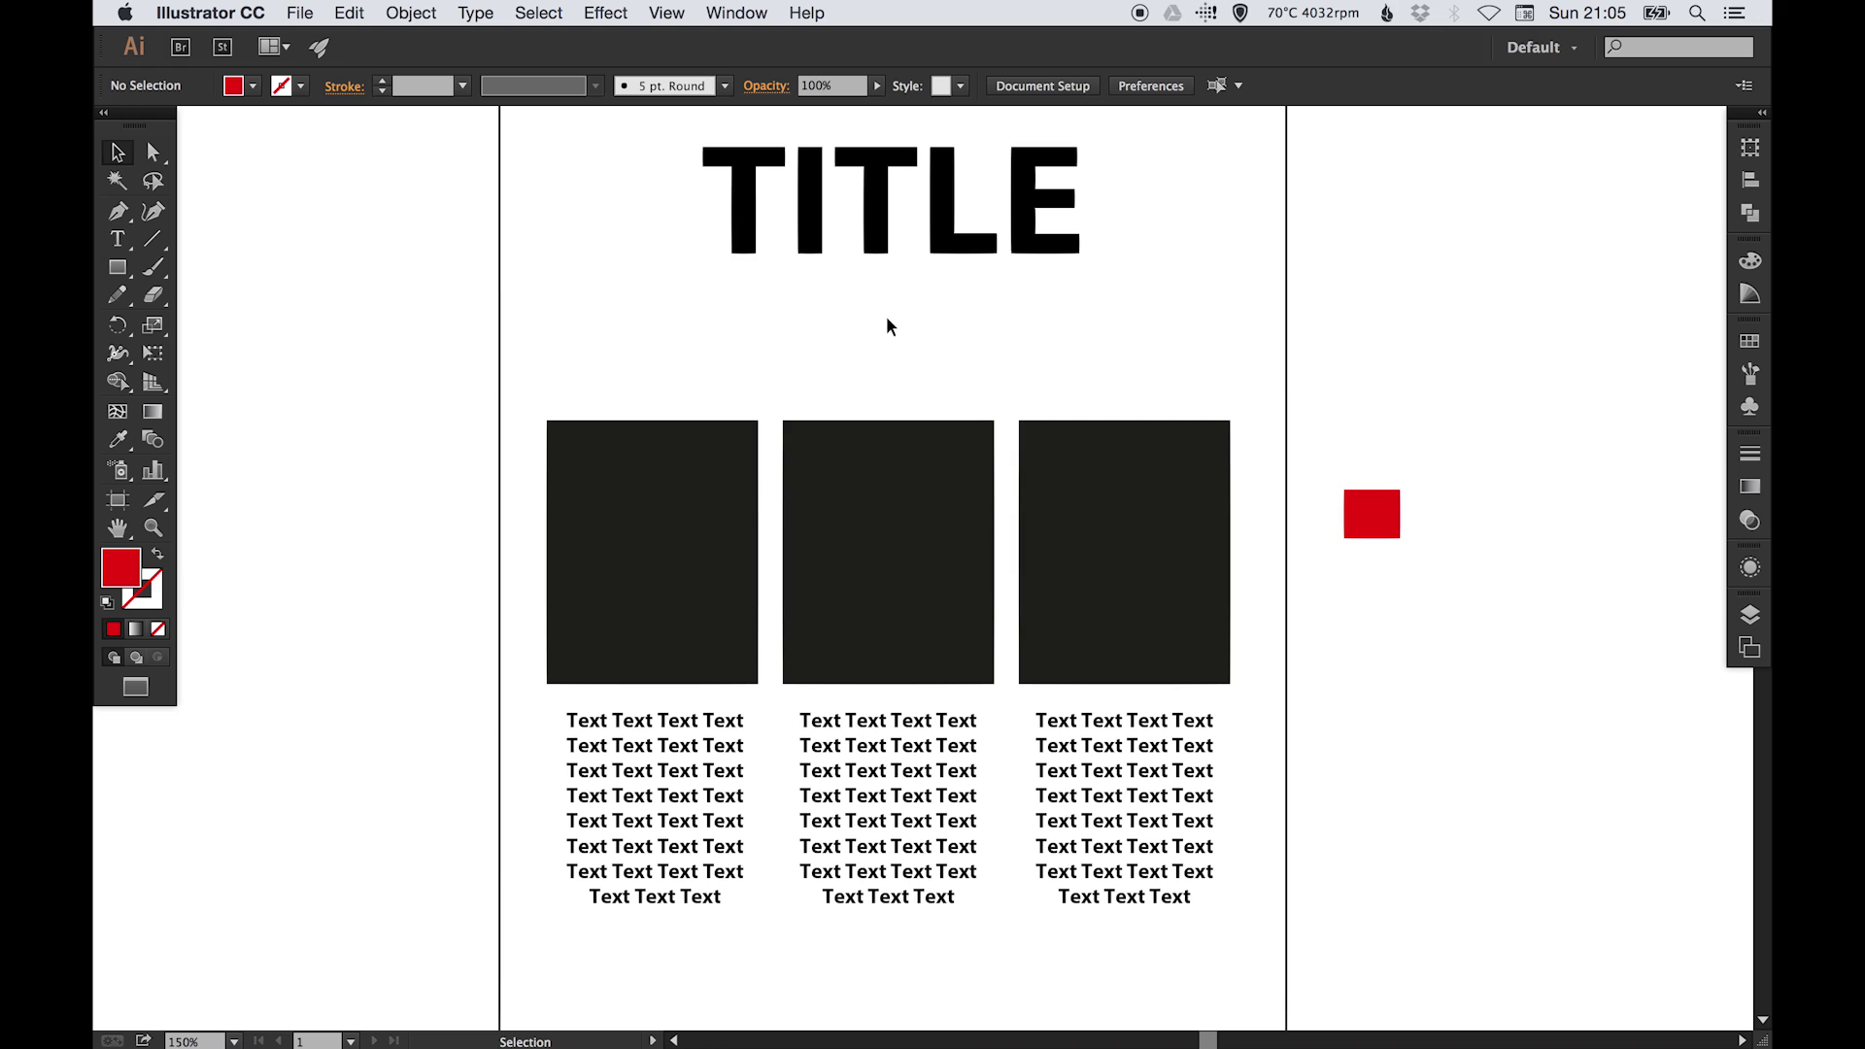
scroll(888, 350, "left", 3)
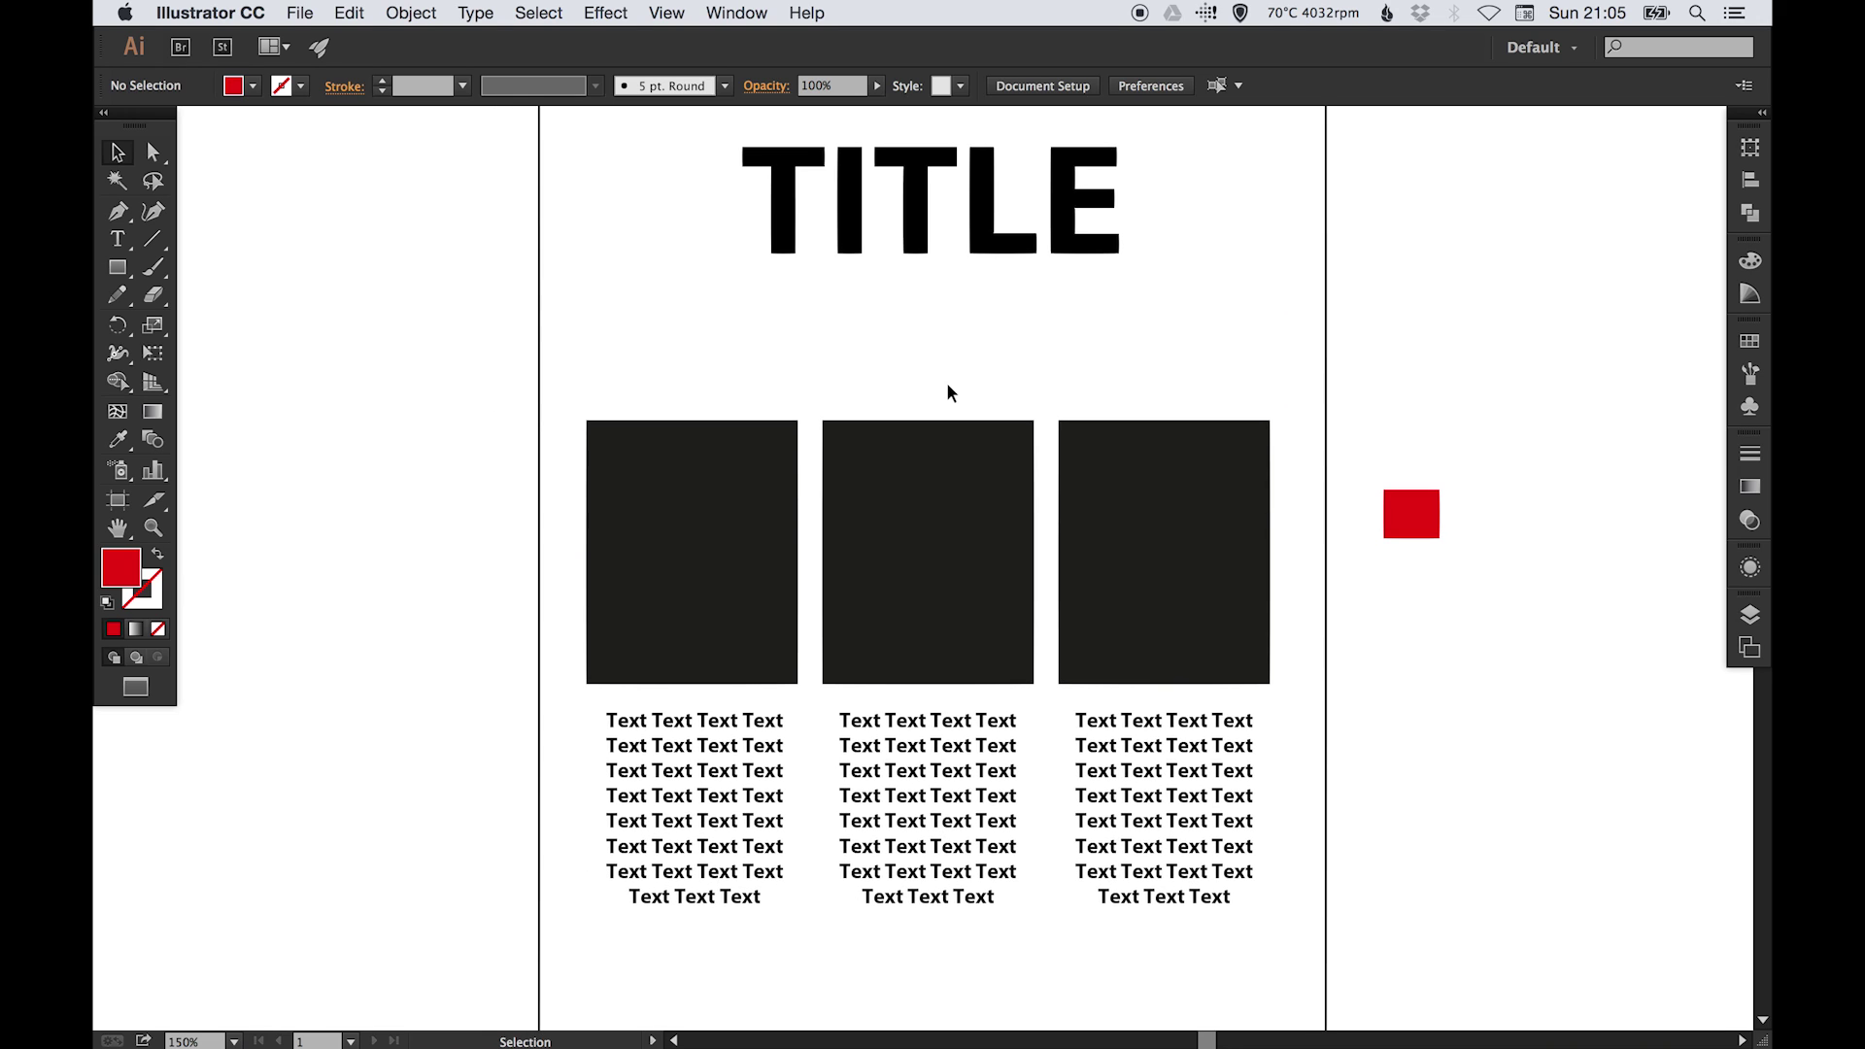
key("super+minus")
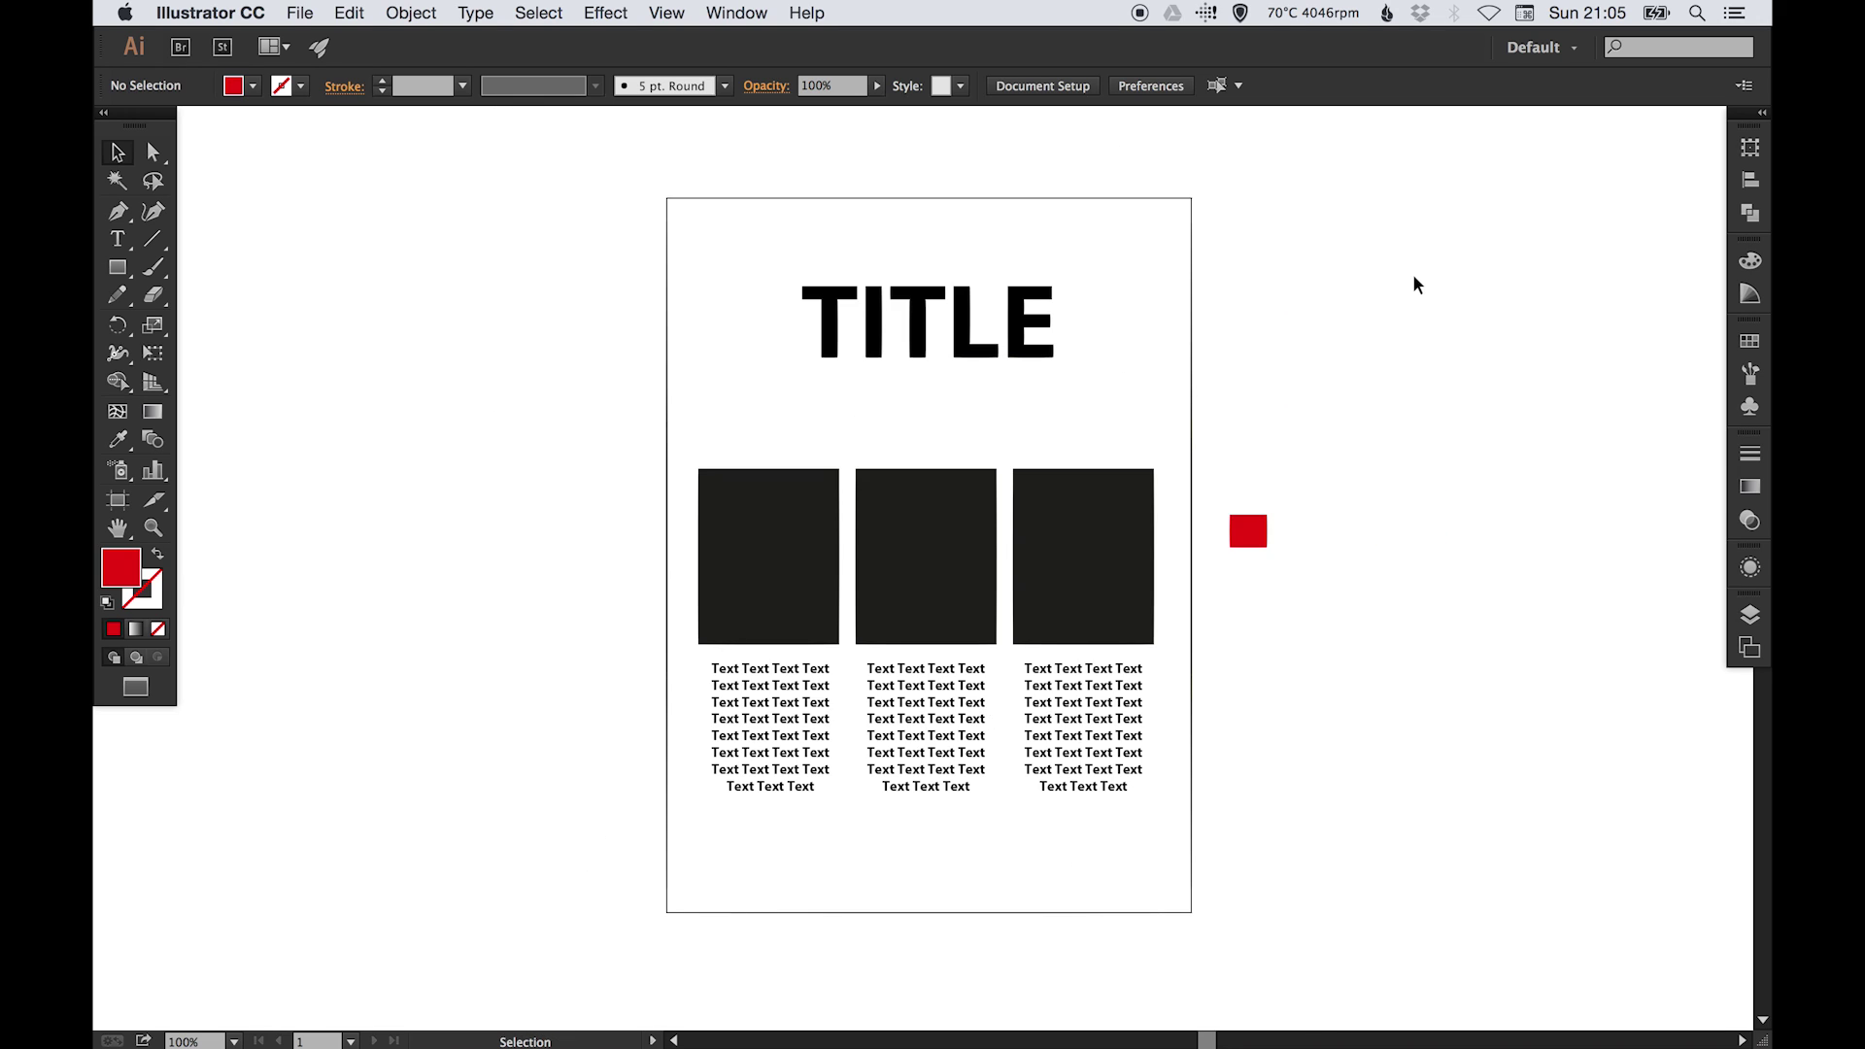
Step: Delete the stray red square and create a new 10 mm red square at an exact size
left_click(1248, 530)
key("Delete")
left_click(117, 268)
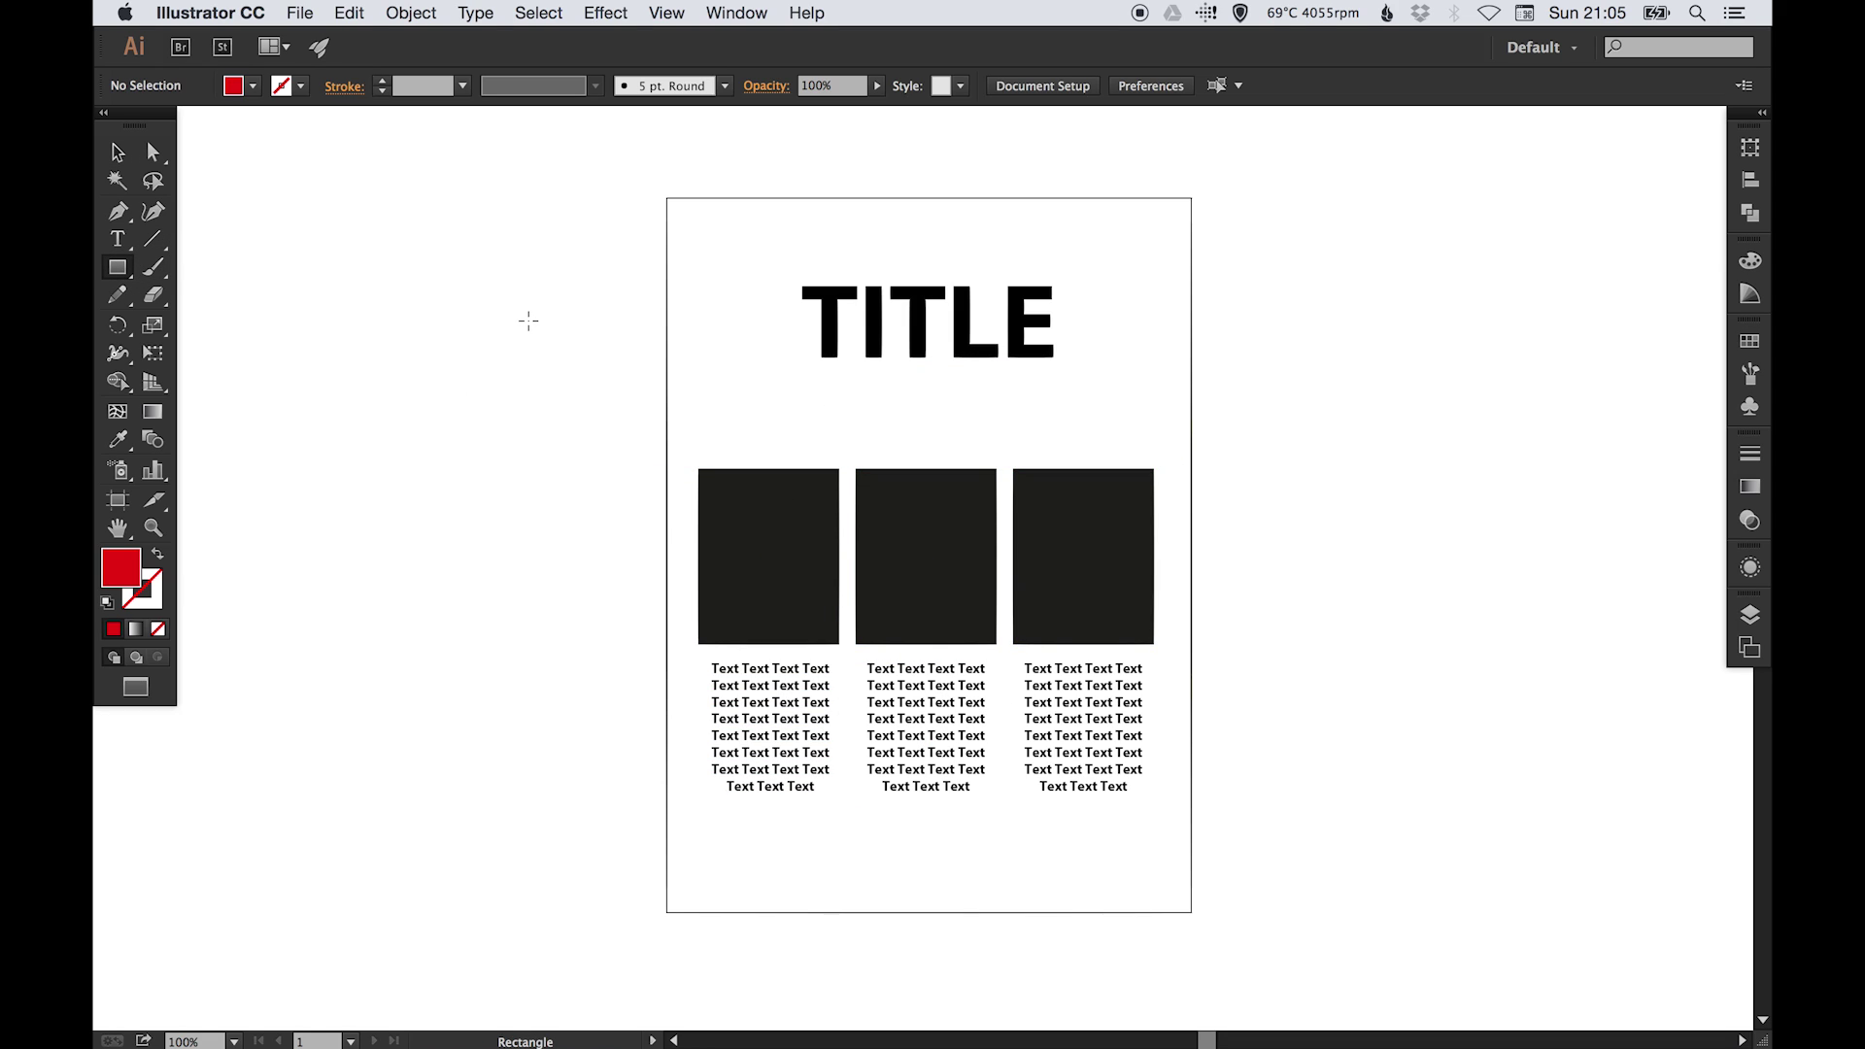
left_click(523, 324)
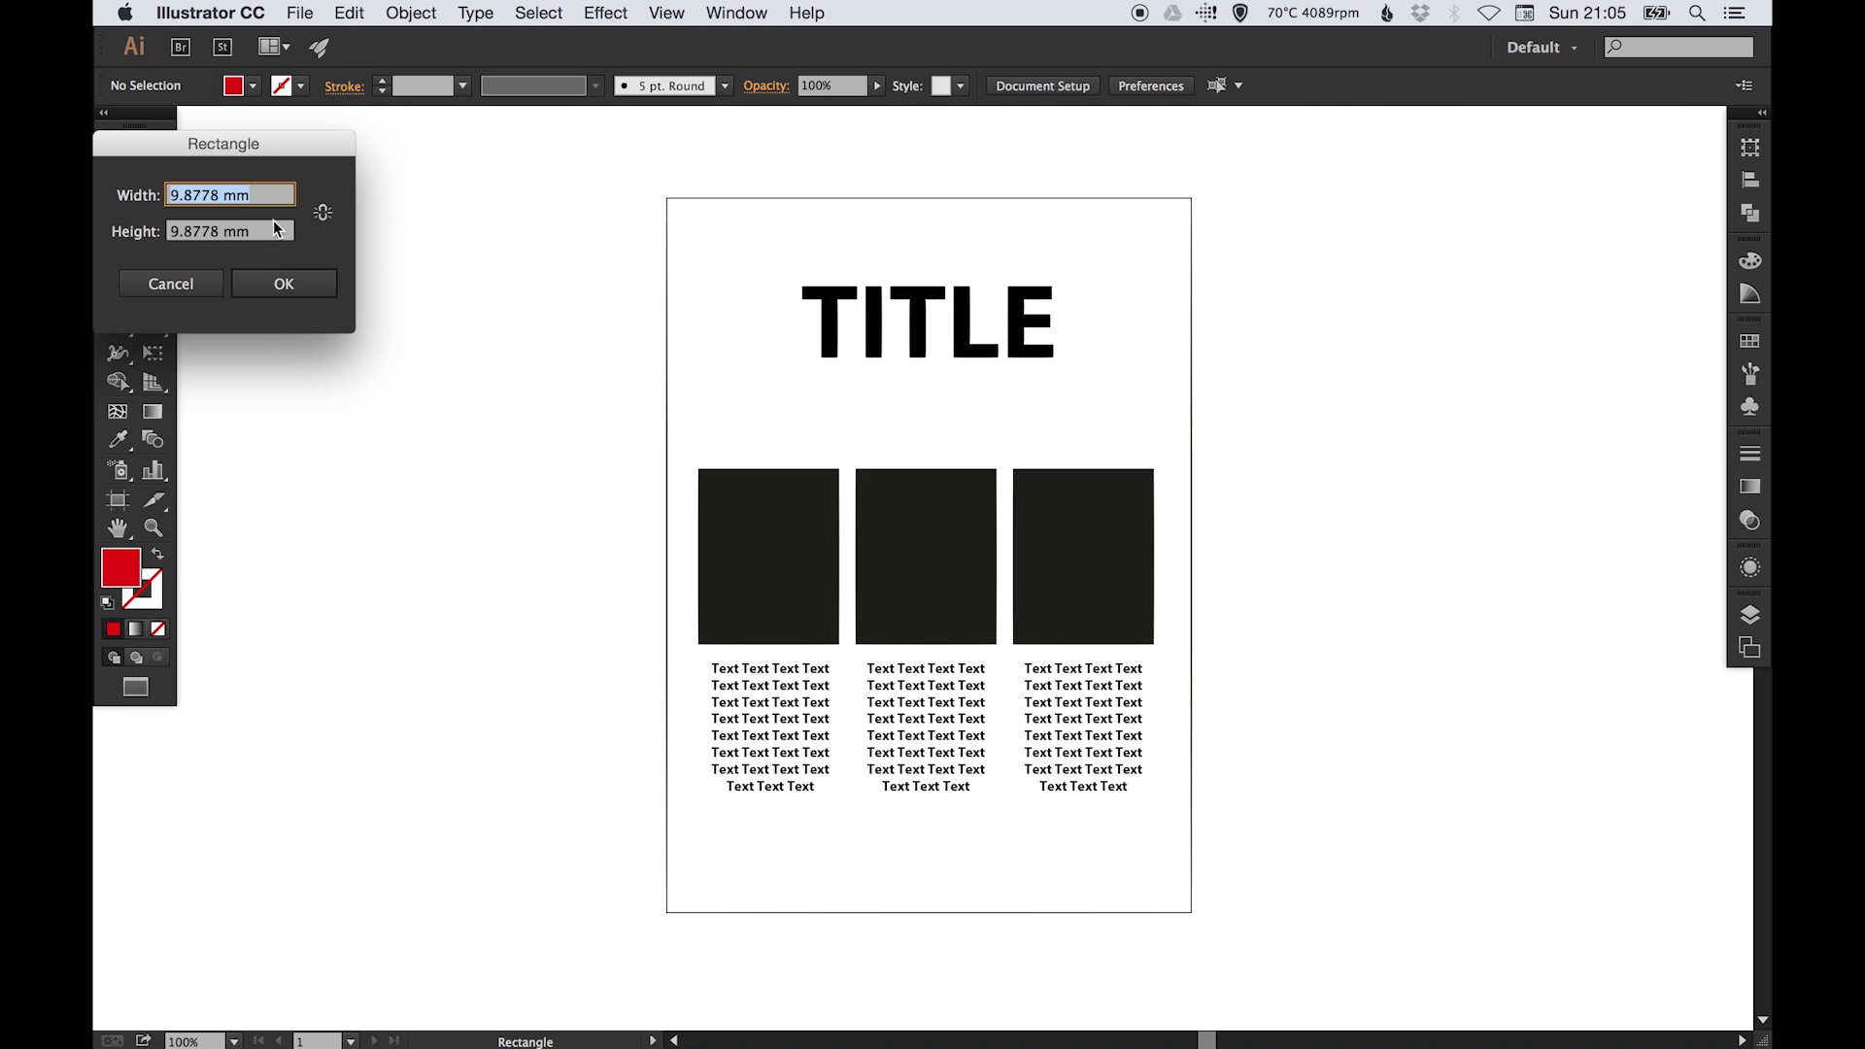
type("20")
key("Tab")
type("10")
key("Return")
Step: Snap the new red square exactly onto the page's top-left corner
left_click(117, 151)
left_click(589, 340)
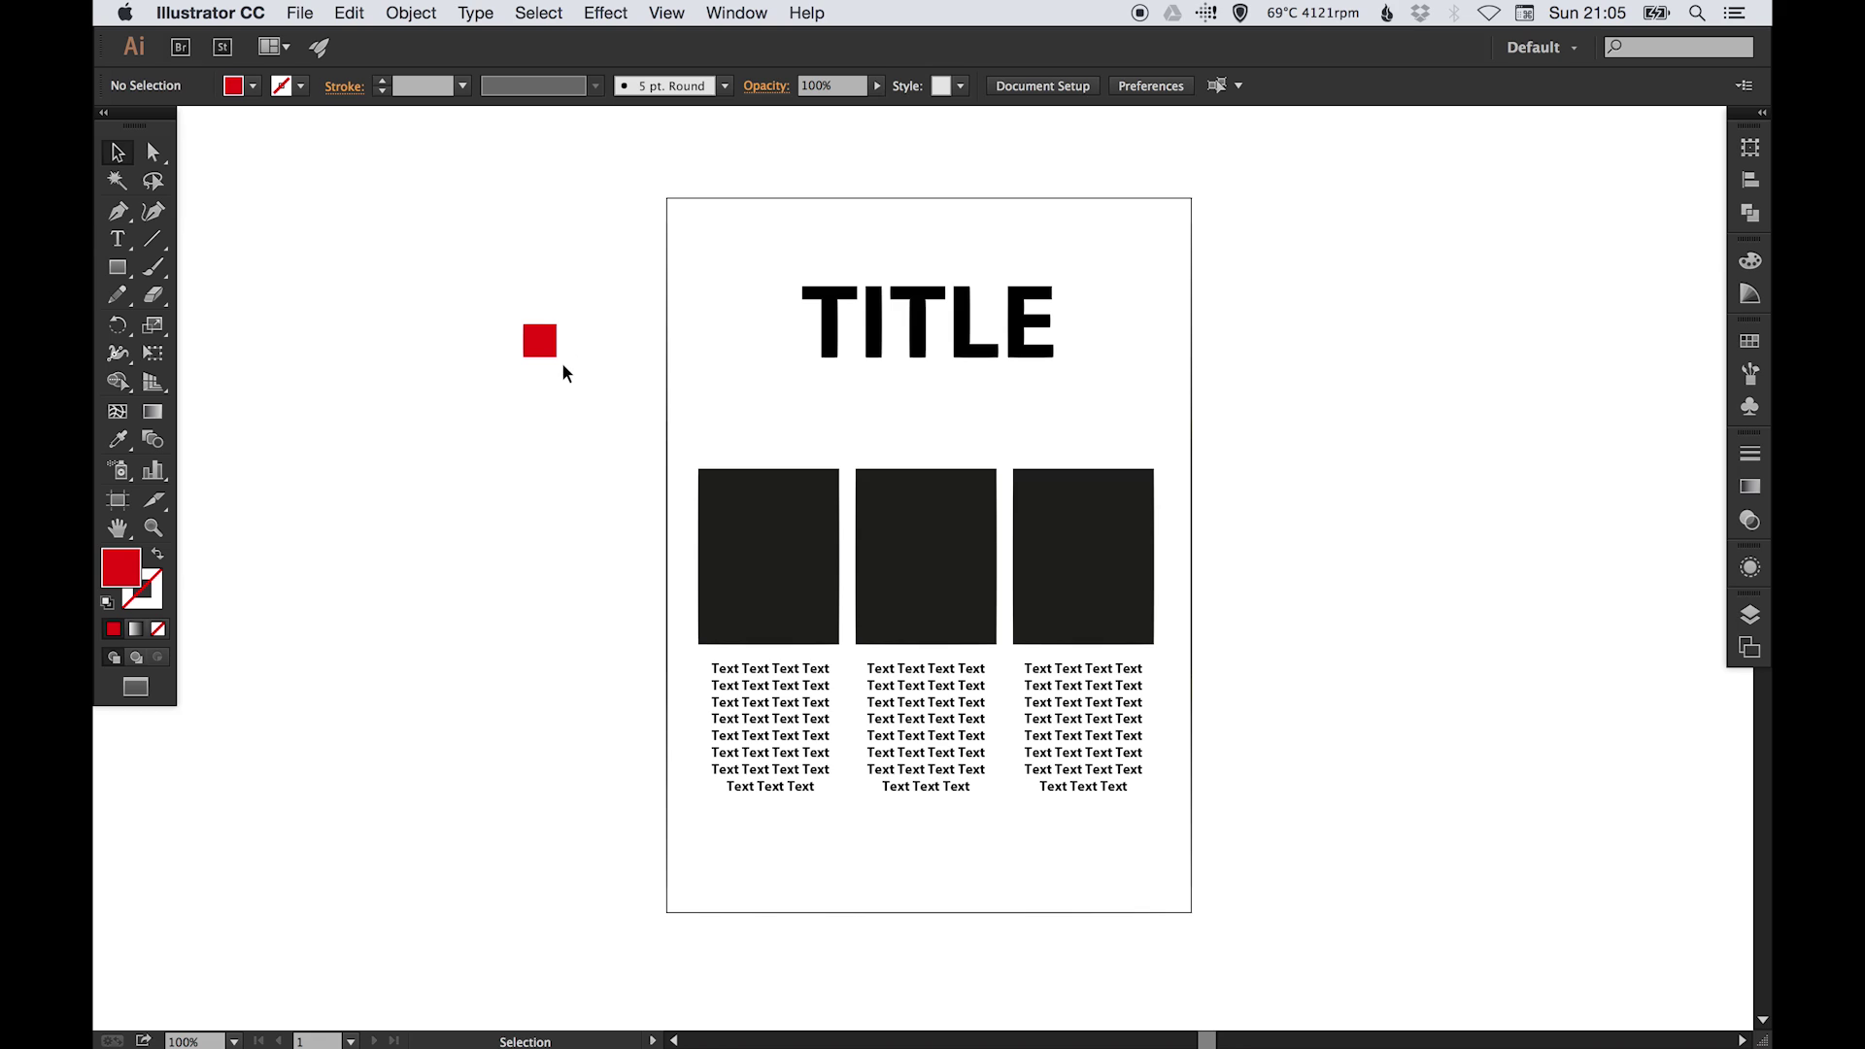
left_click_drag(557, 358, 732, 257)
key("z")
key("v")
left_click_drag(738, 344, 732, 347)
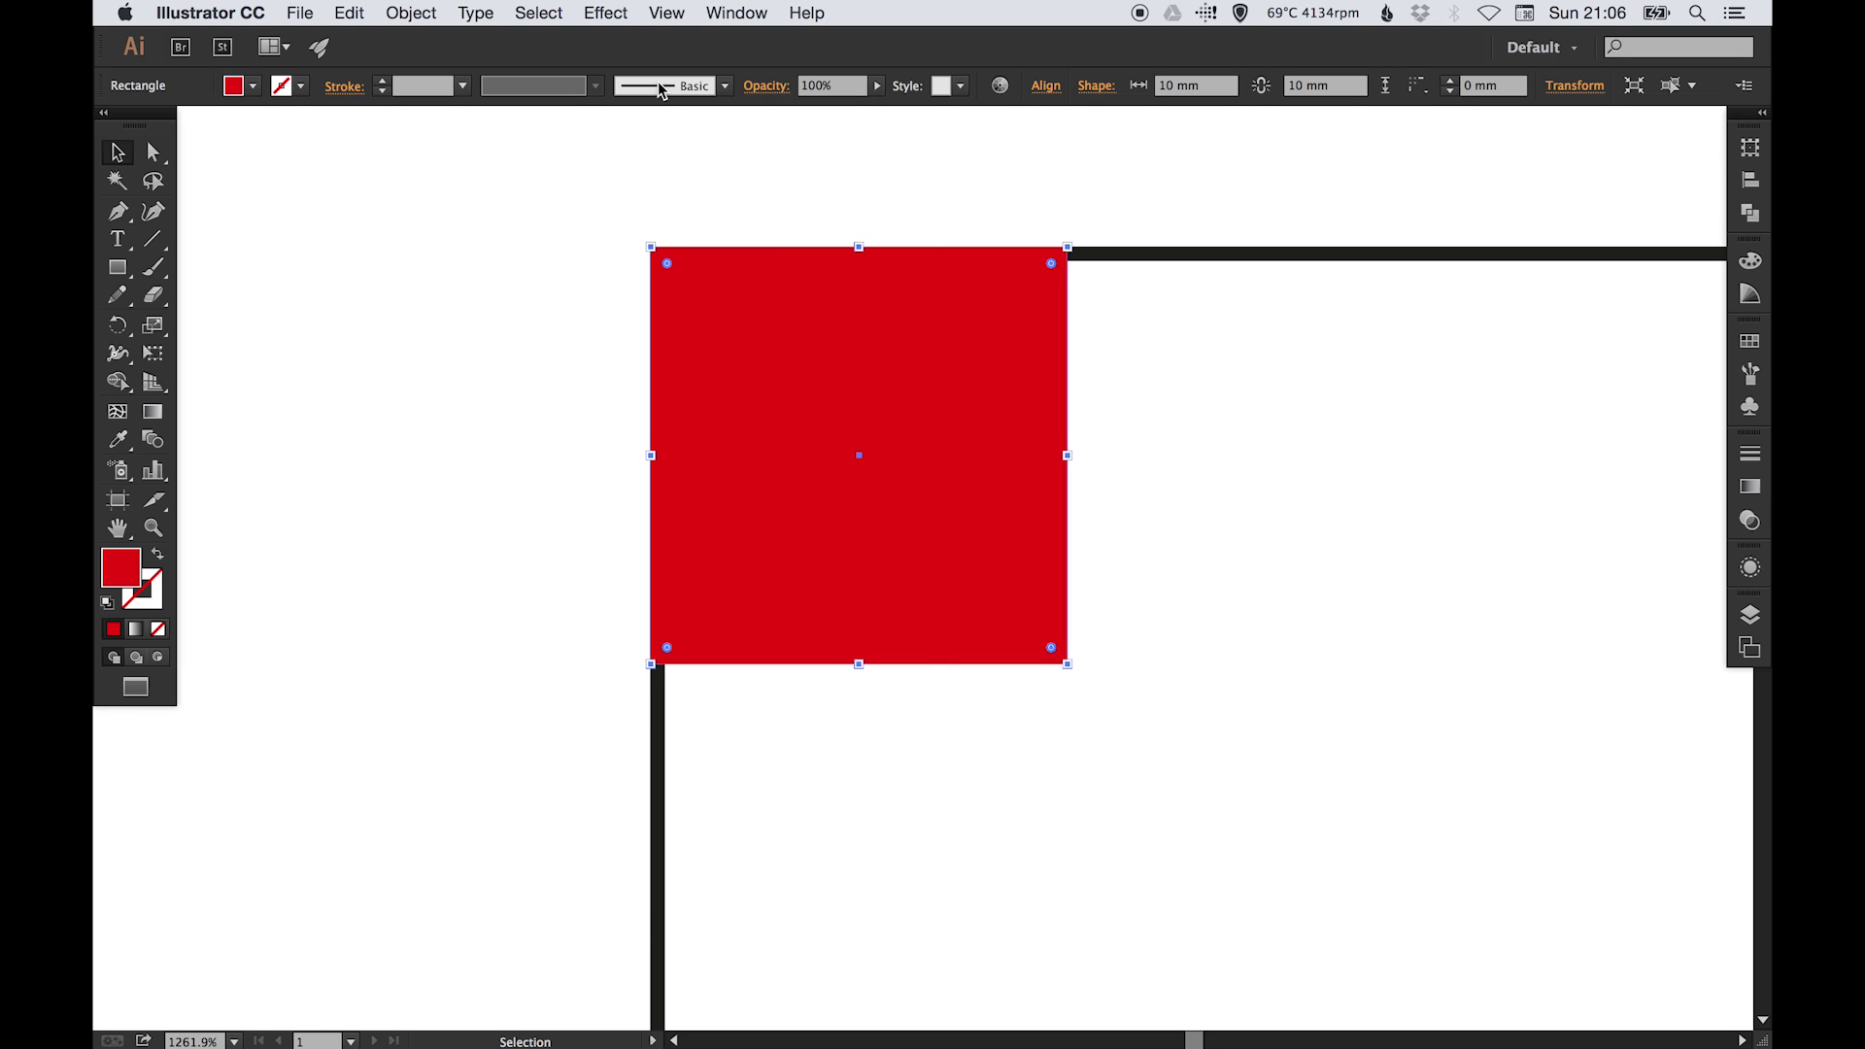
Step: Show rulers and add vertical and horizontal guides at the red square's right and top edges
left_click(666, 13)
mouse_move(724, 518)
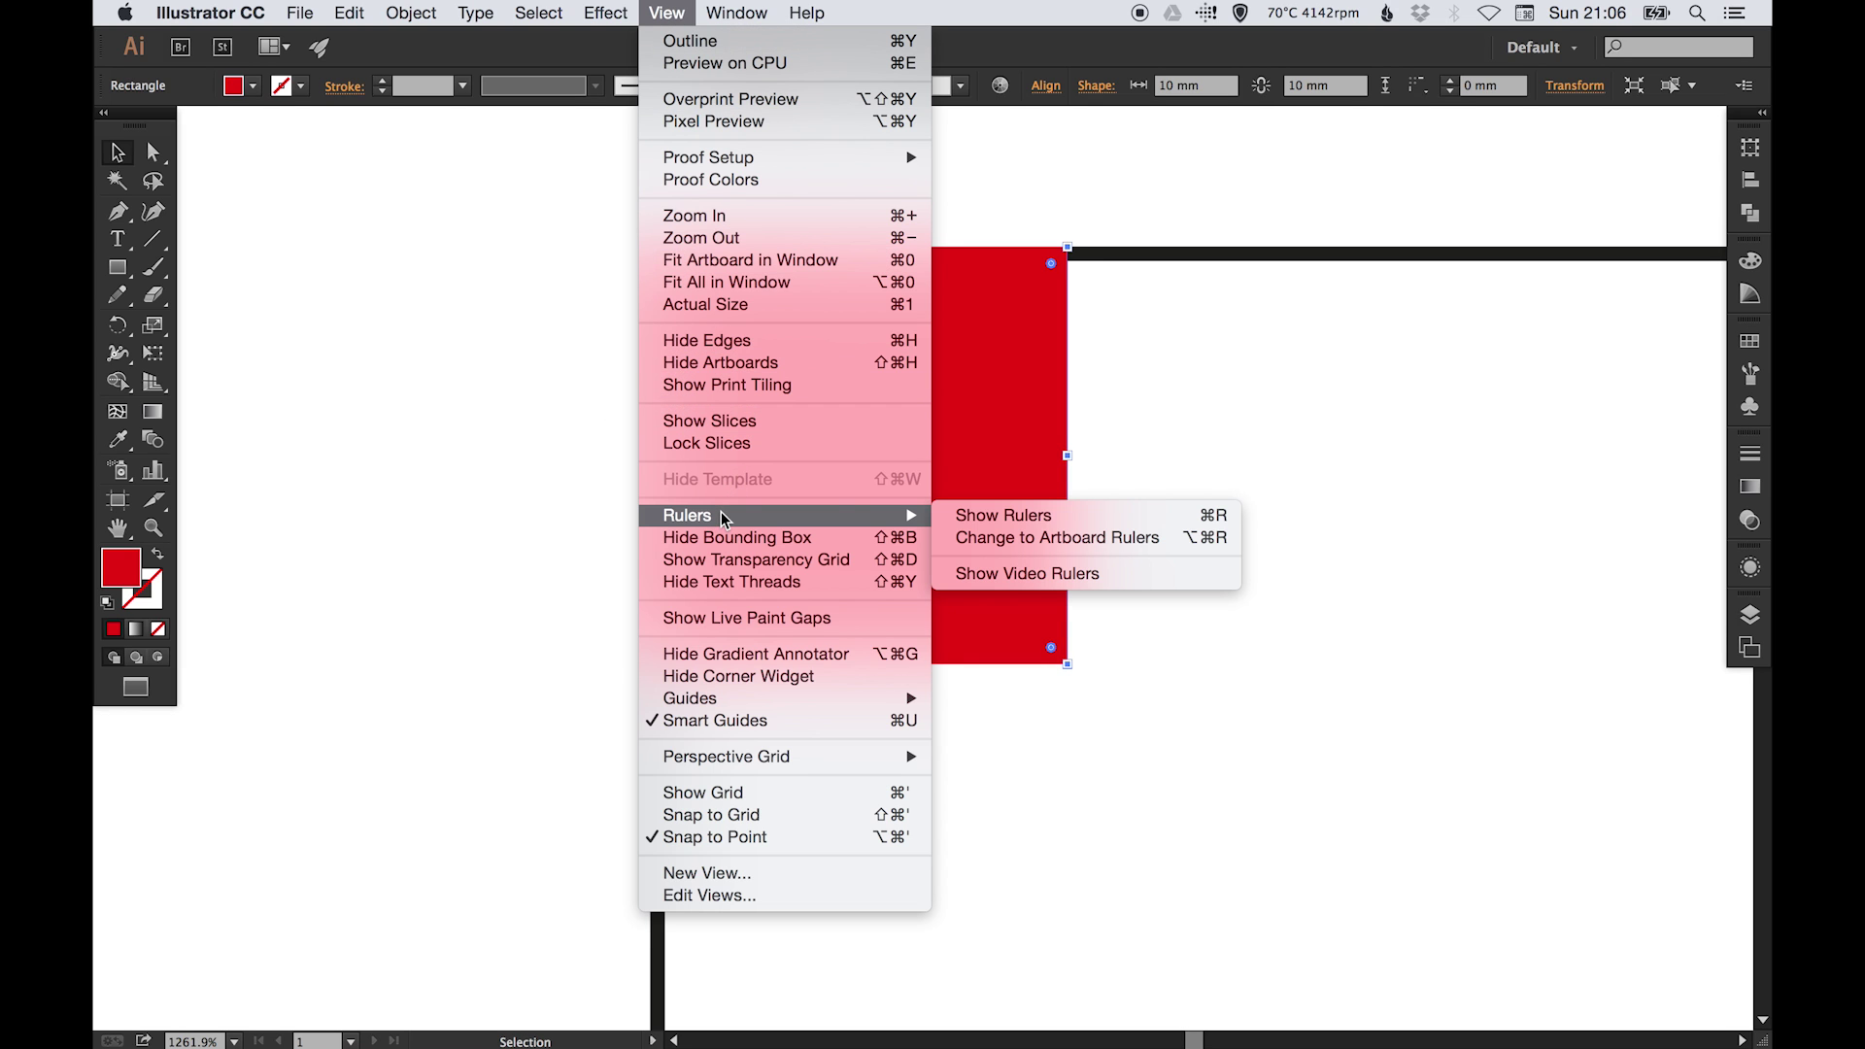
left_click(1010, 516)
left_click(320, 651)
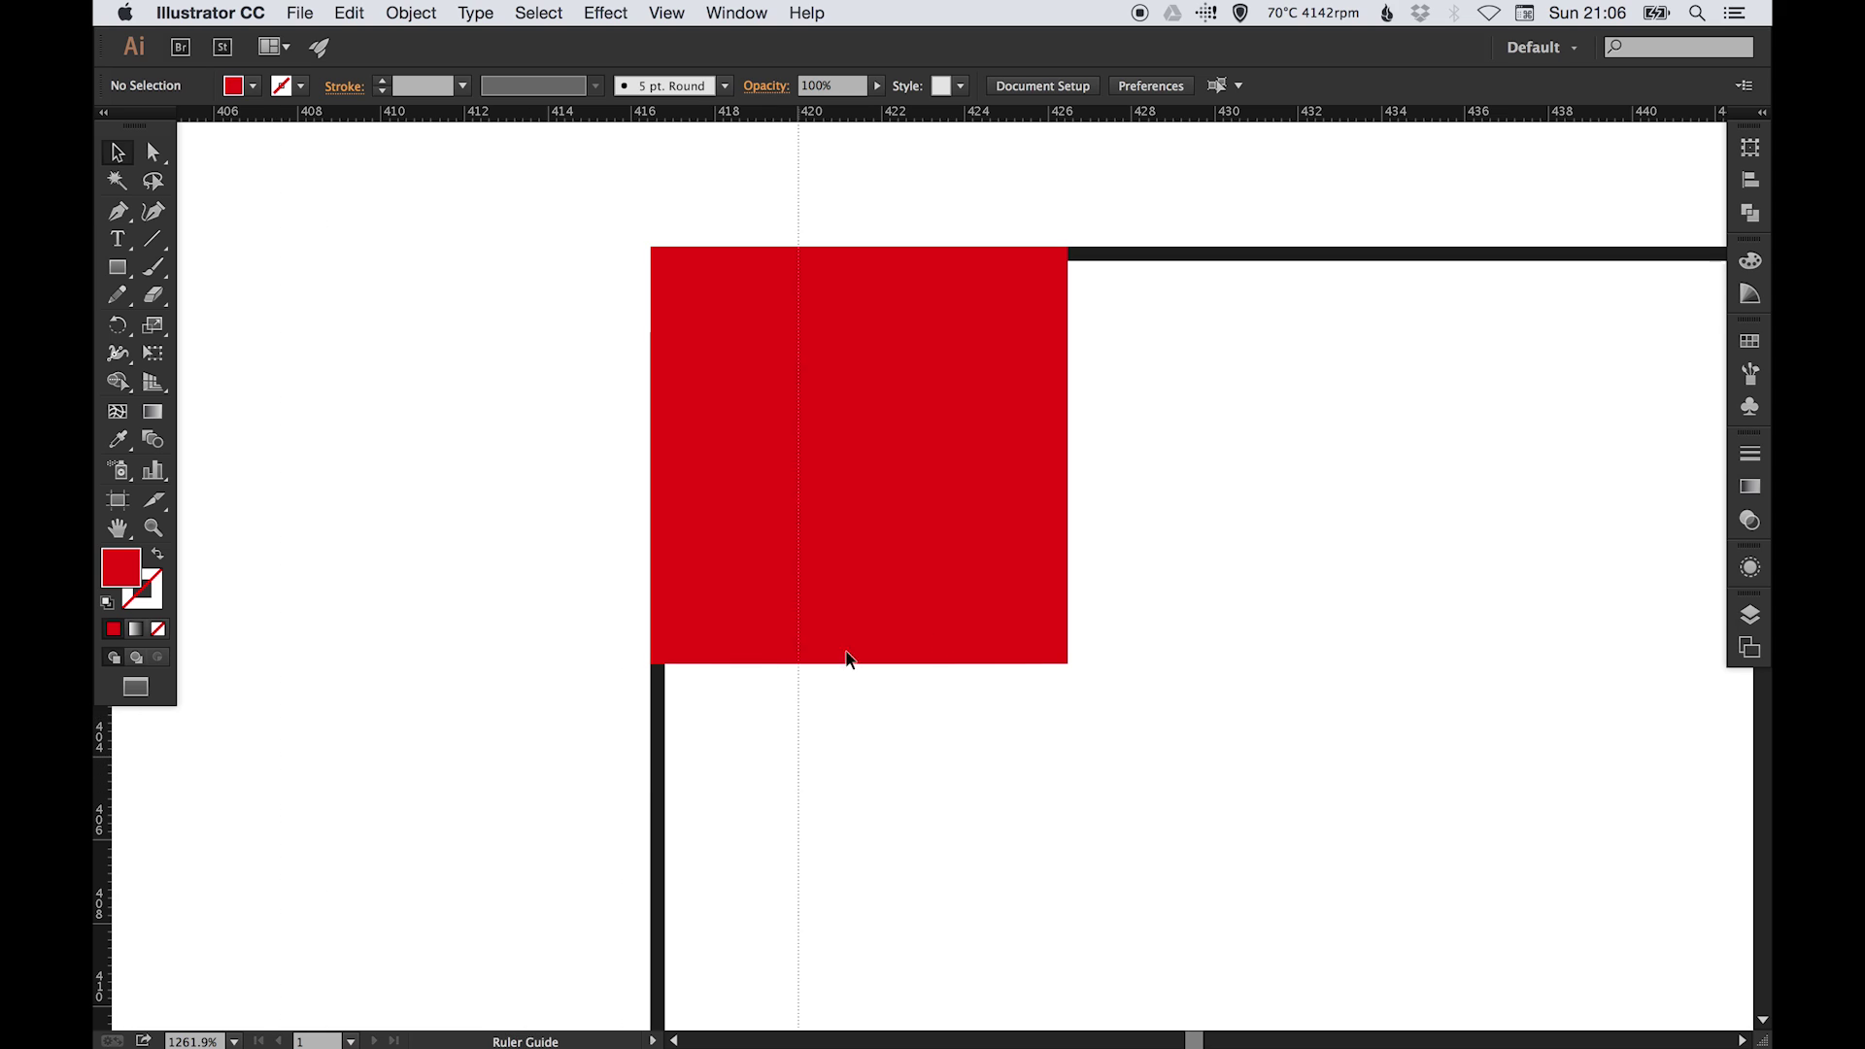
left_click_drag(891, 645, 1070, 583)
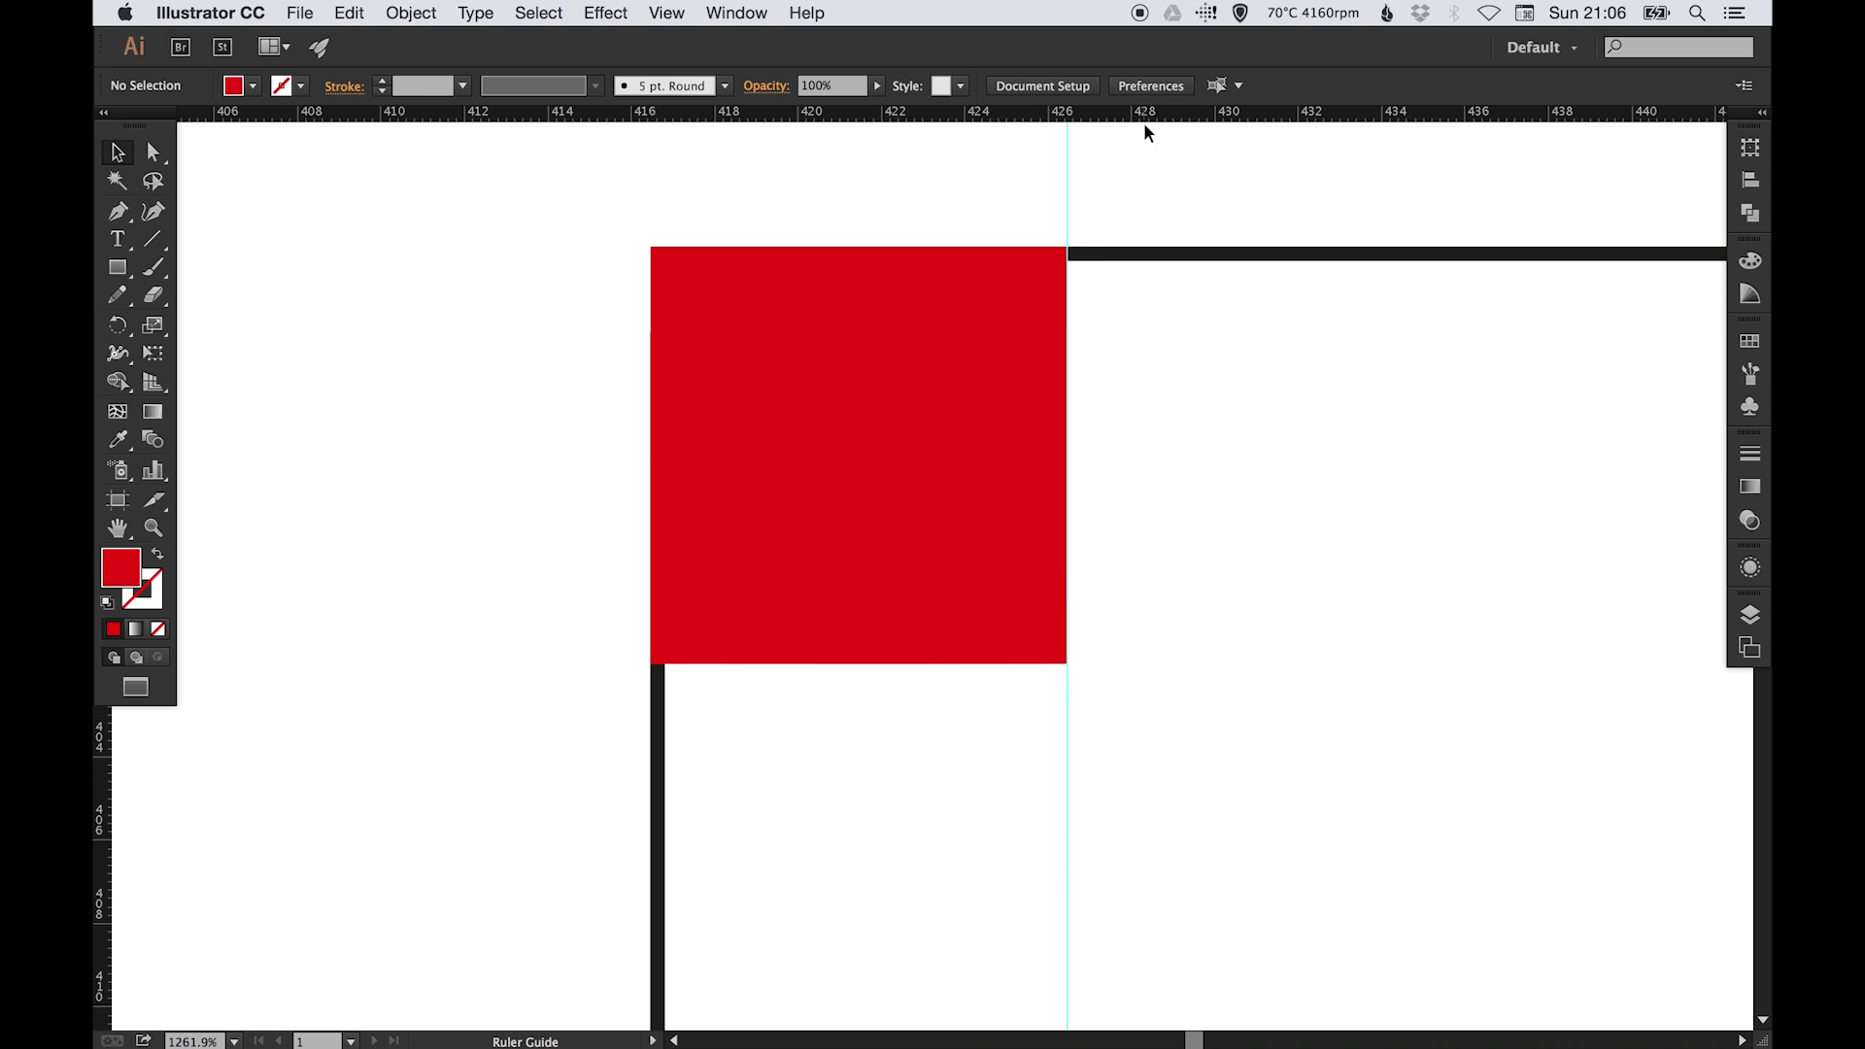
left_click_drag(1144, 115, 1153, 249)
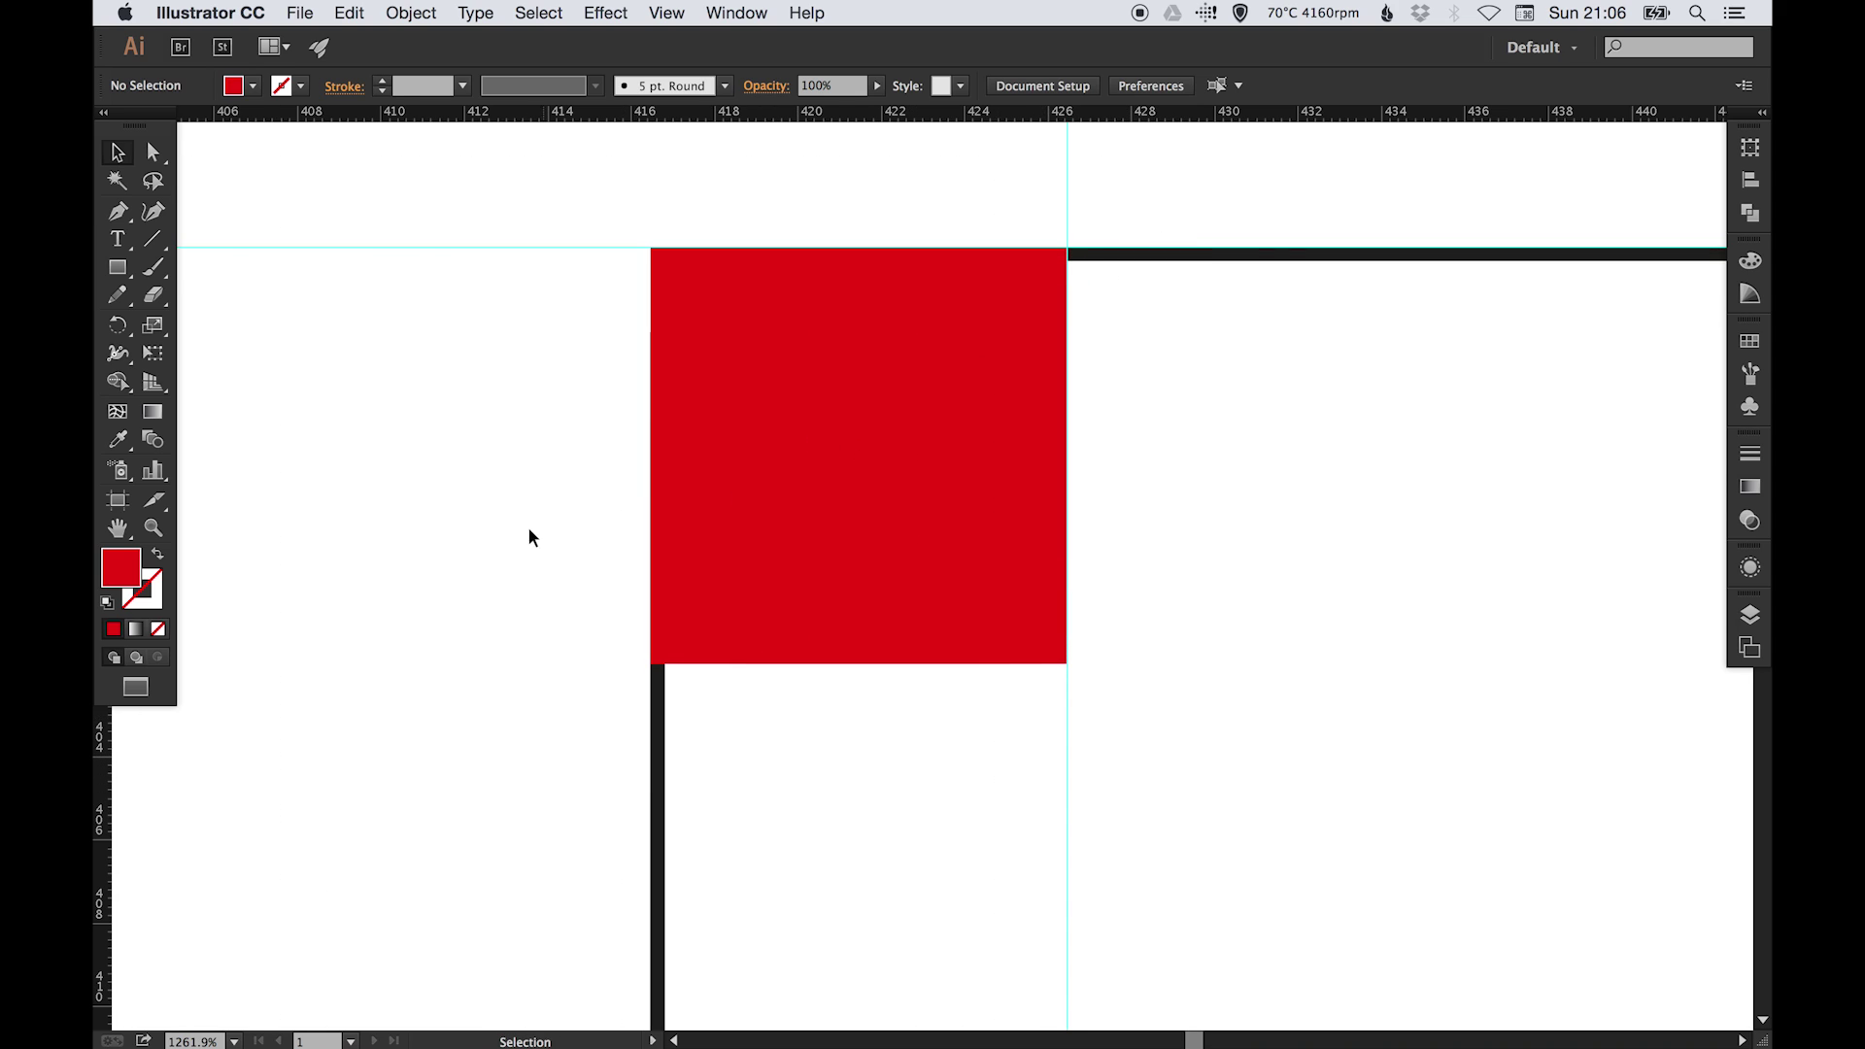
Step: Move the red square into the lower-right page corner and add a vertical guide at its left edge
key("a")
key("super+1")
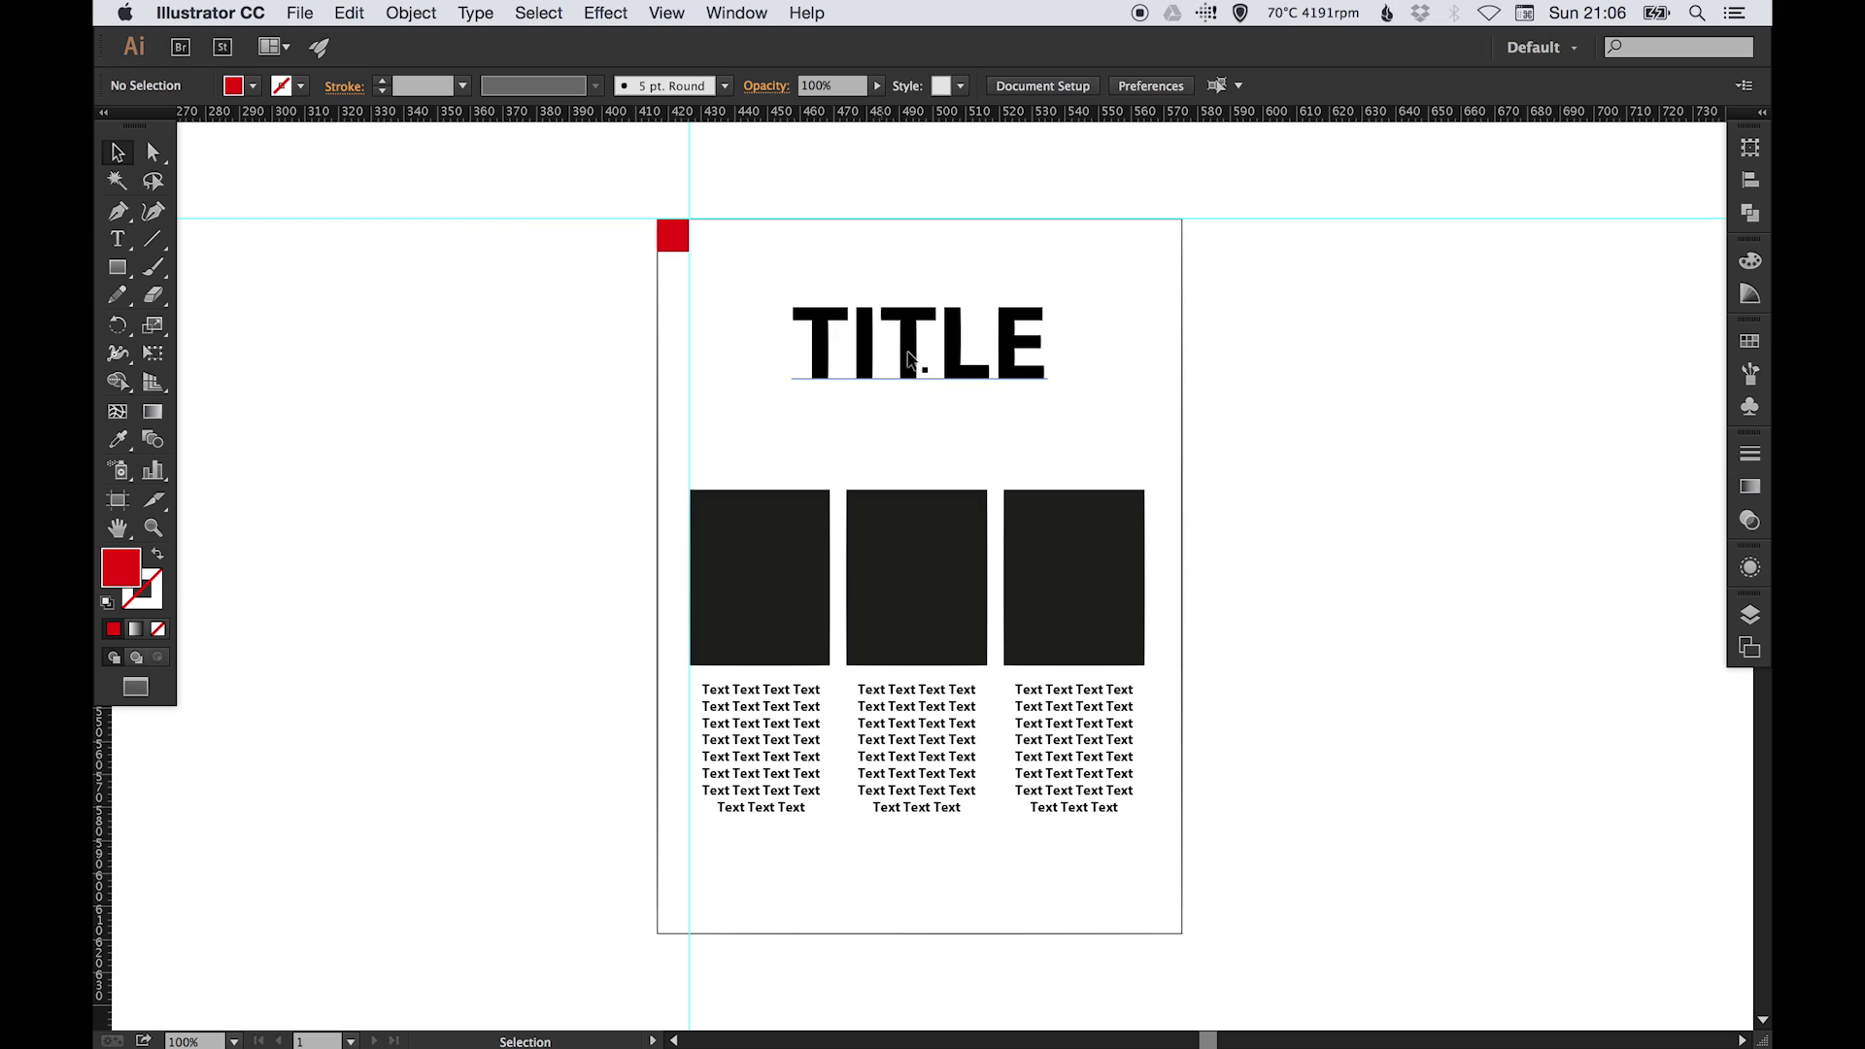
left_click_drag(684, 245, 1169, 916)
key("z")
left_click(1175, 923)
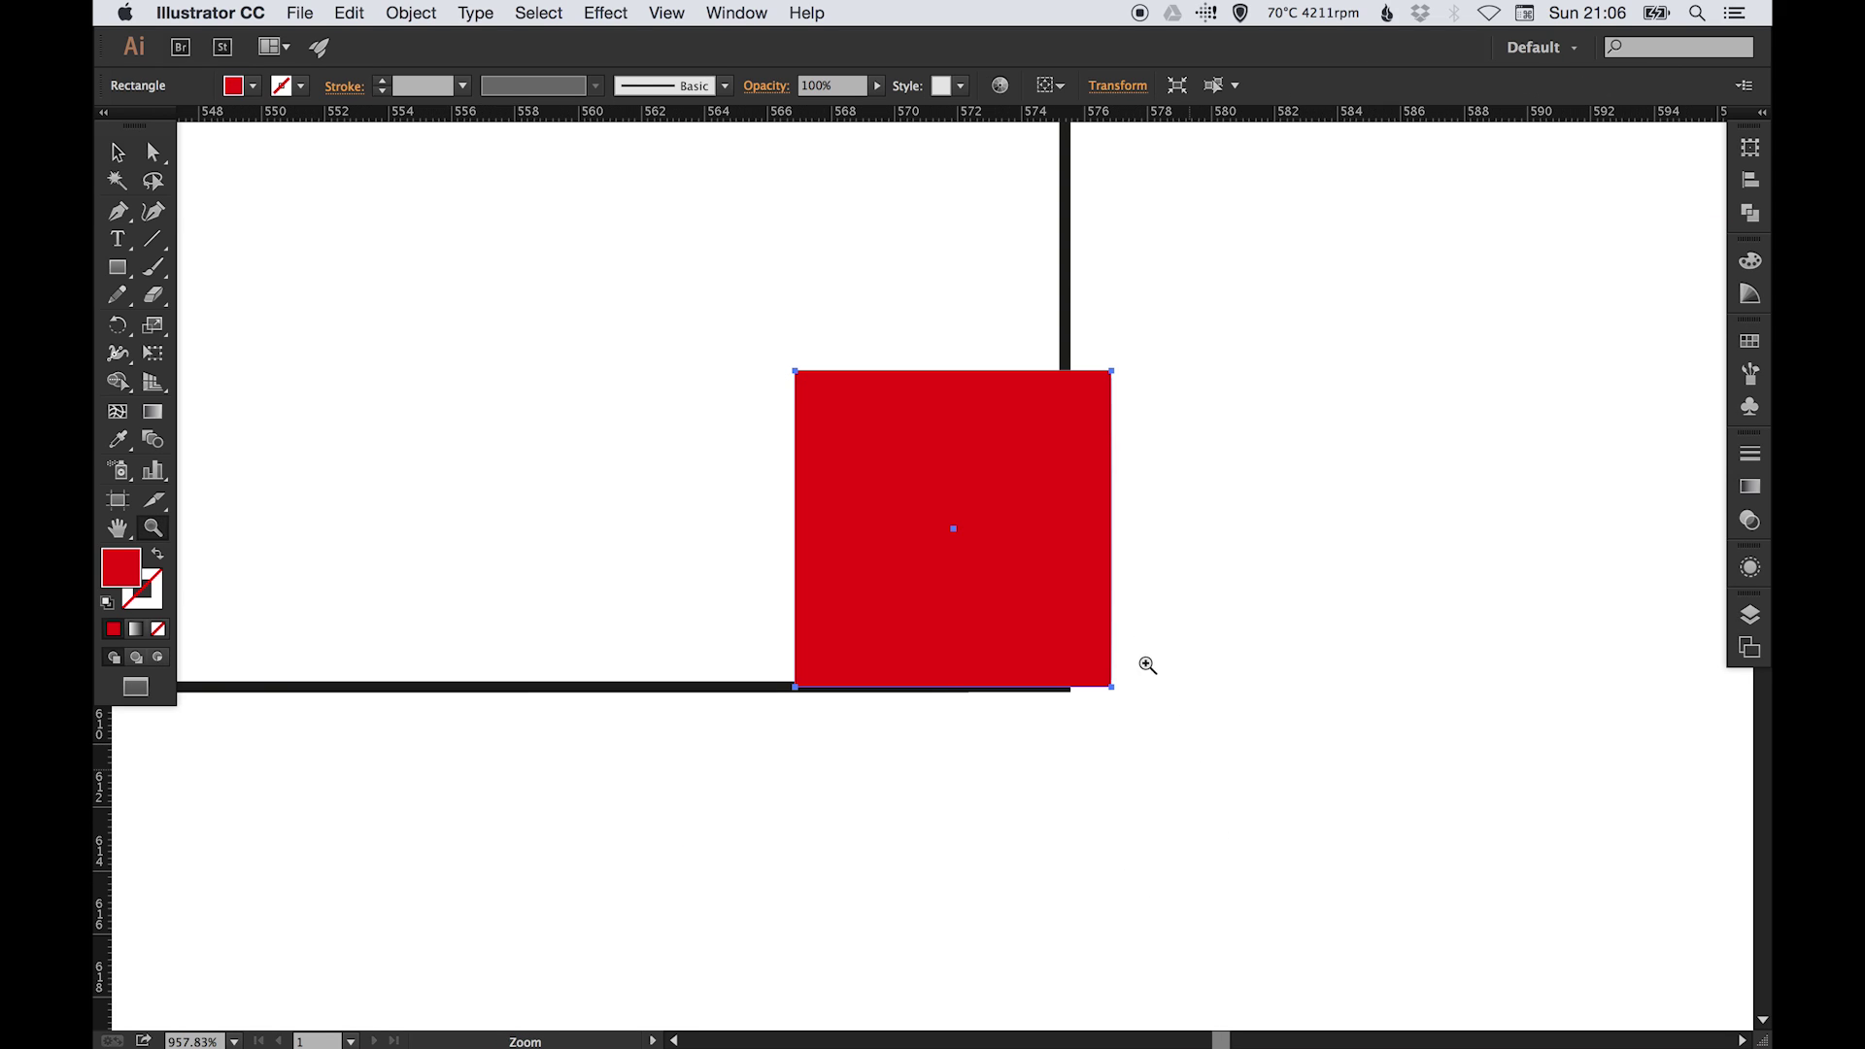
key("v")
left_click_drag(1089, 582, 1044, 588)
left_click_drag(105, 760, 755, 622)
Step: Add a horizontal guide at the square's top edge, then return the square to the top-left corner
left_click_drag(895, 120, 858, 377)
left_click(1223, 437)
left_click(1013, 488)
key("Delete")
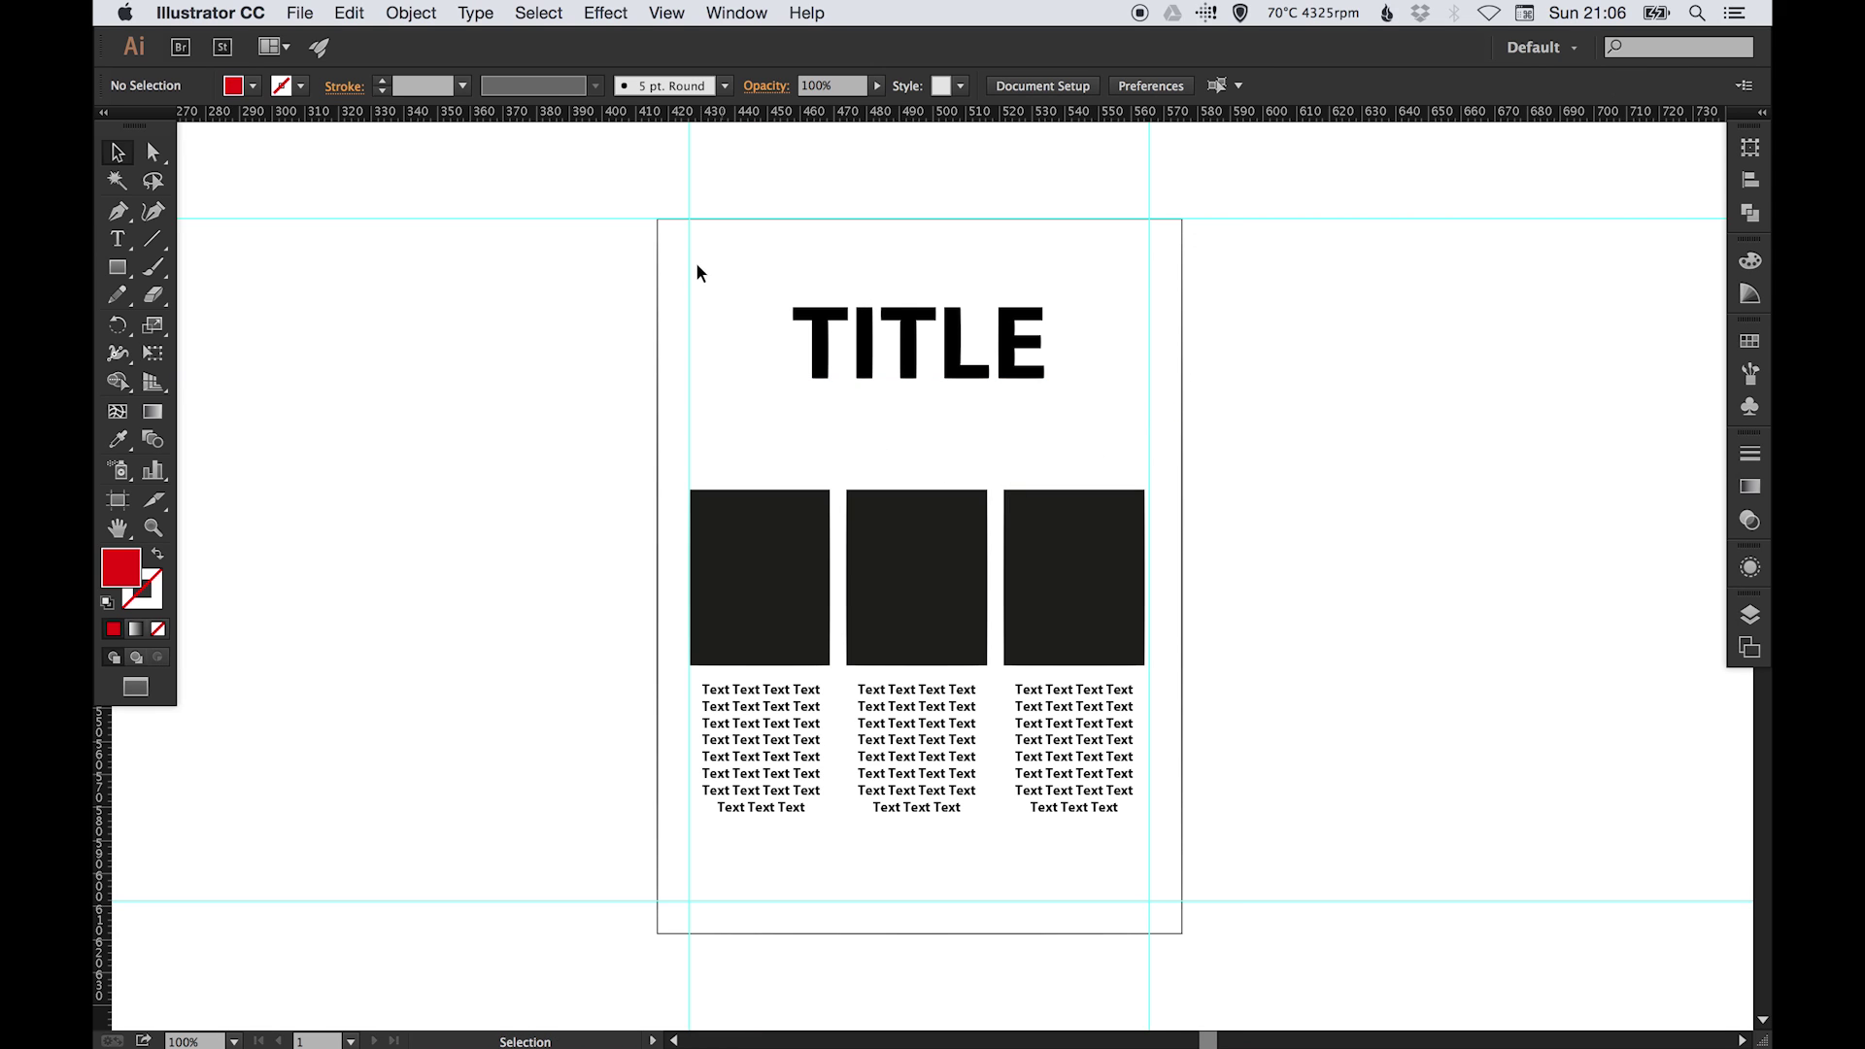
key("super+z")
left_click(1255, 745)
left_click_drag(1170, 910, 684, 308)
Step: Unlock guides and drag the top guide down to the red square's bottom edge
scroll(629, 246, "up", 8)
left_click_drag(793, 408, 783, 340)
left_click(682, 16)
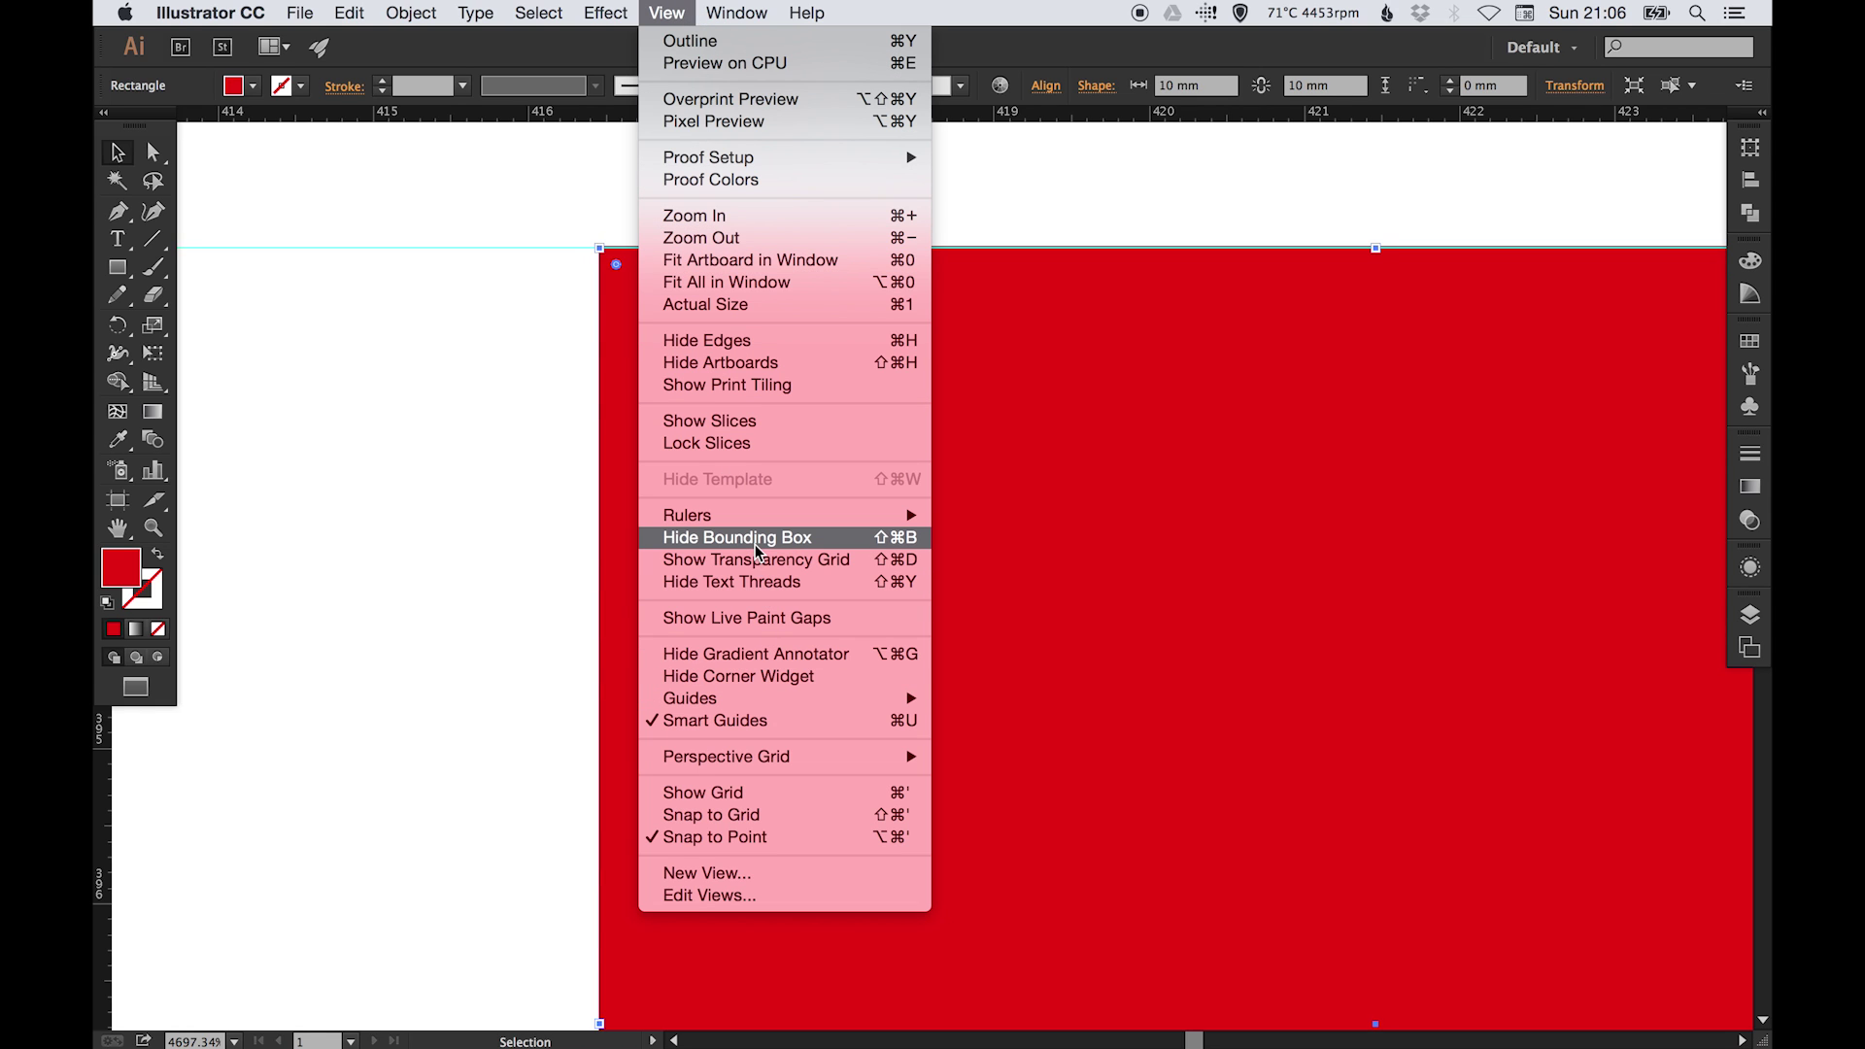
mouse_move(764, 700)
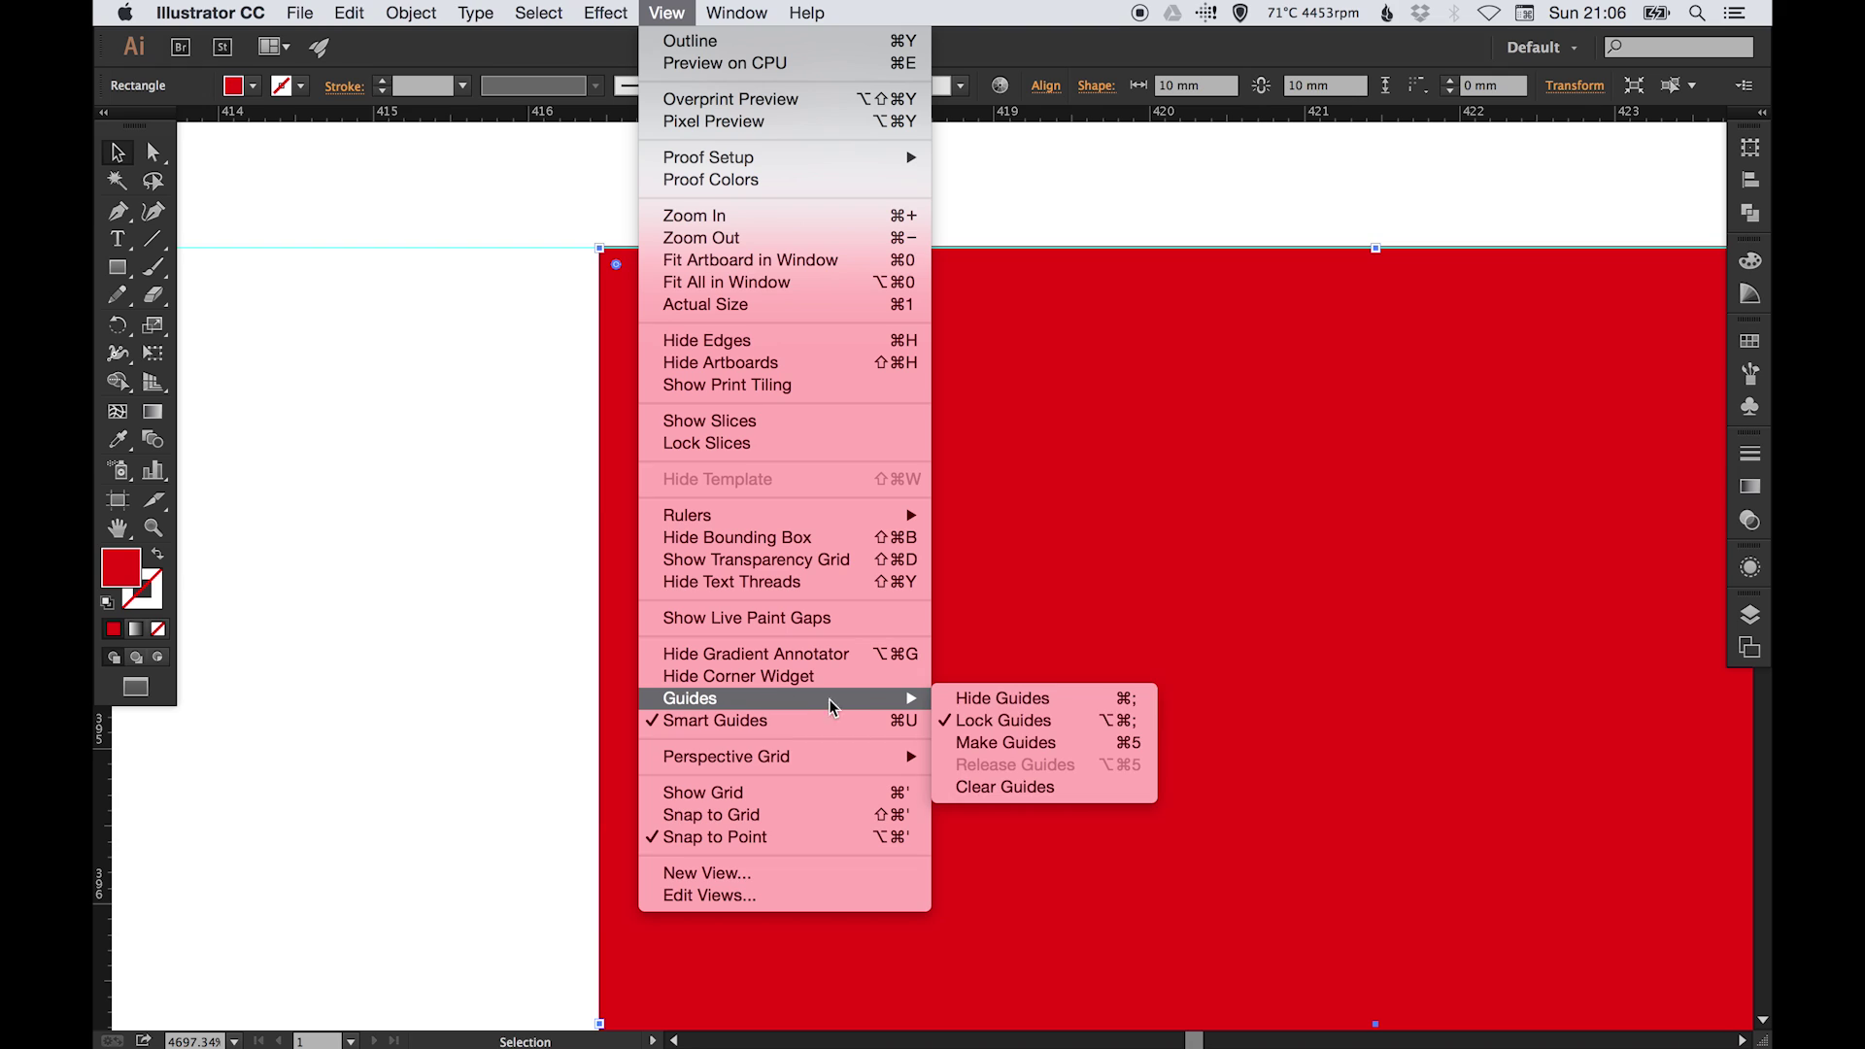
left_click(983, 724)
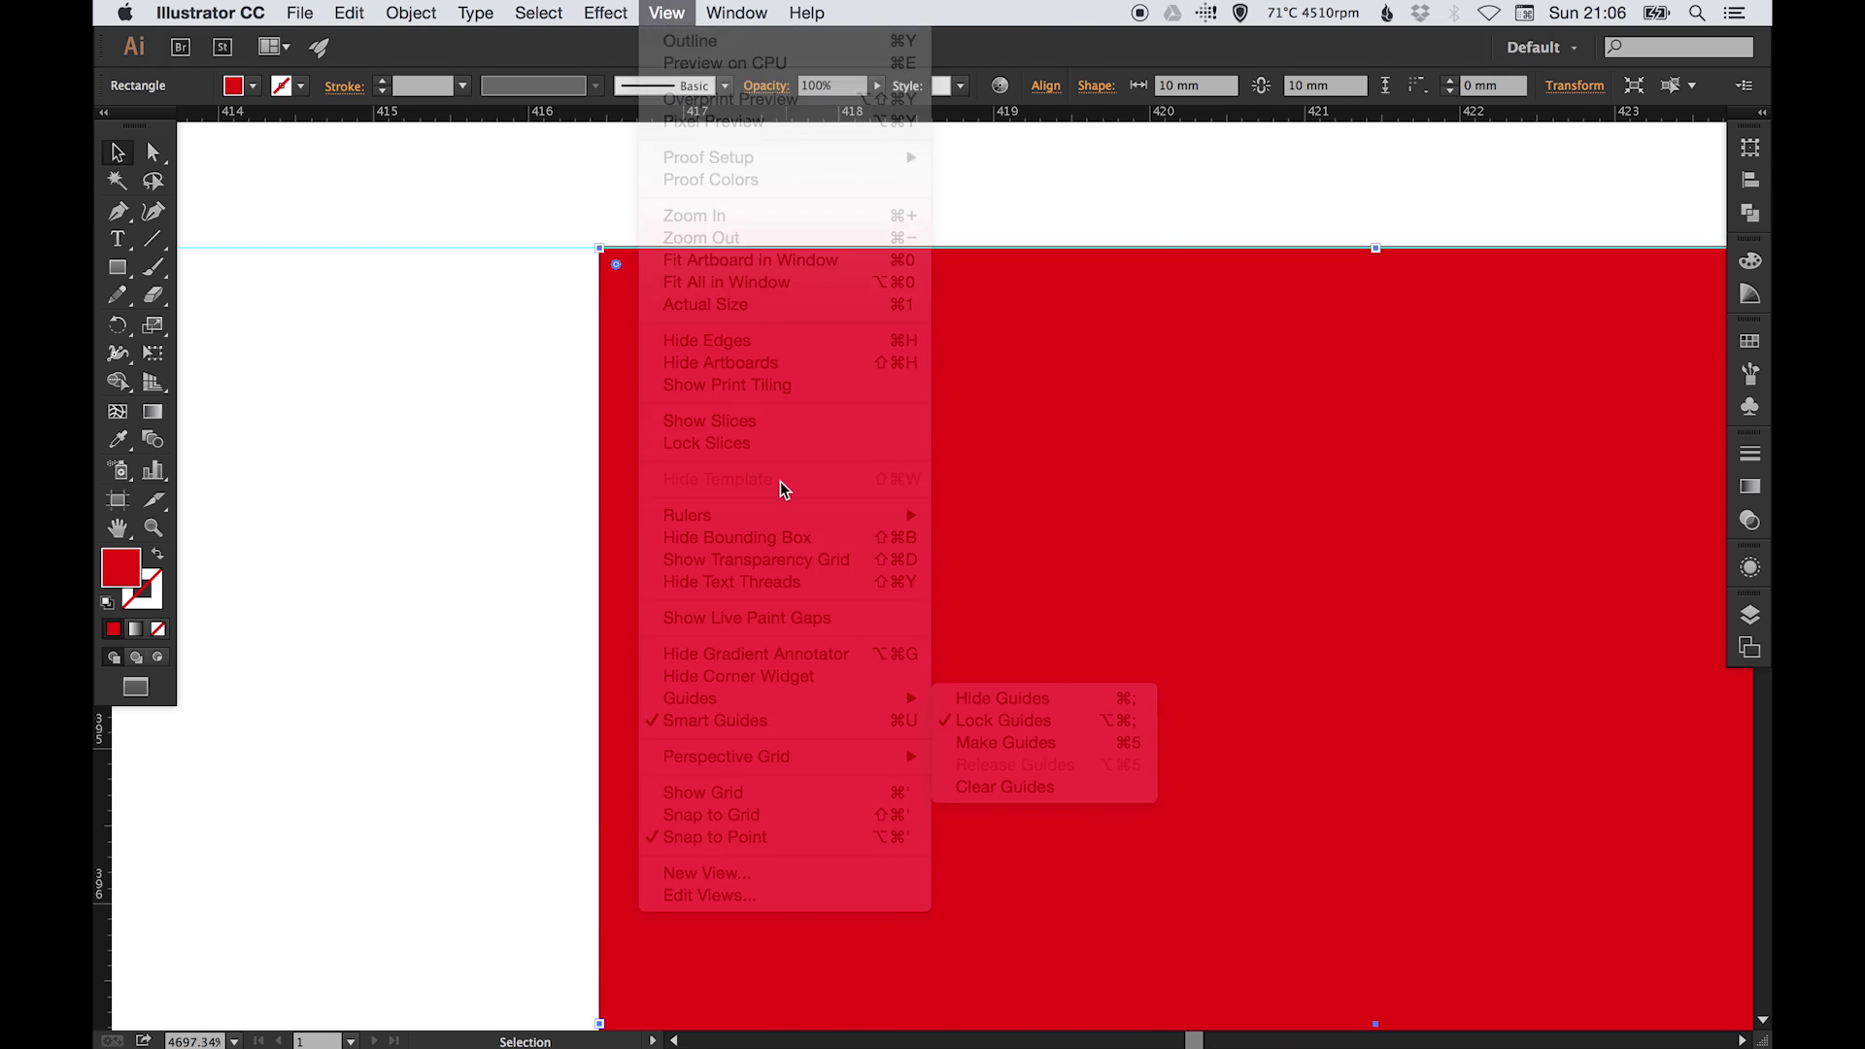
left_click(545, 311)
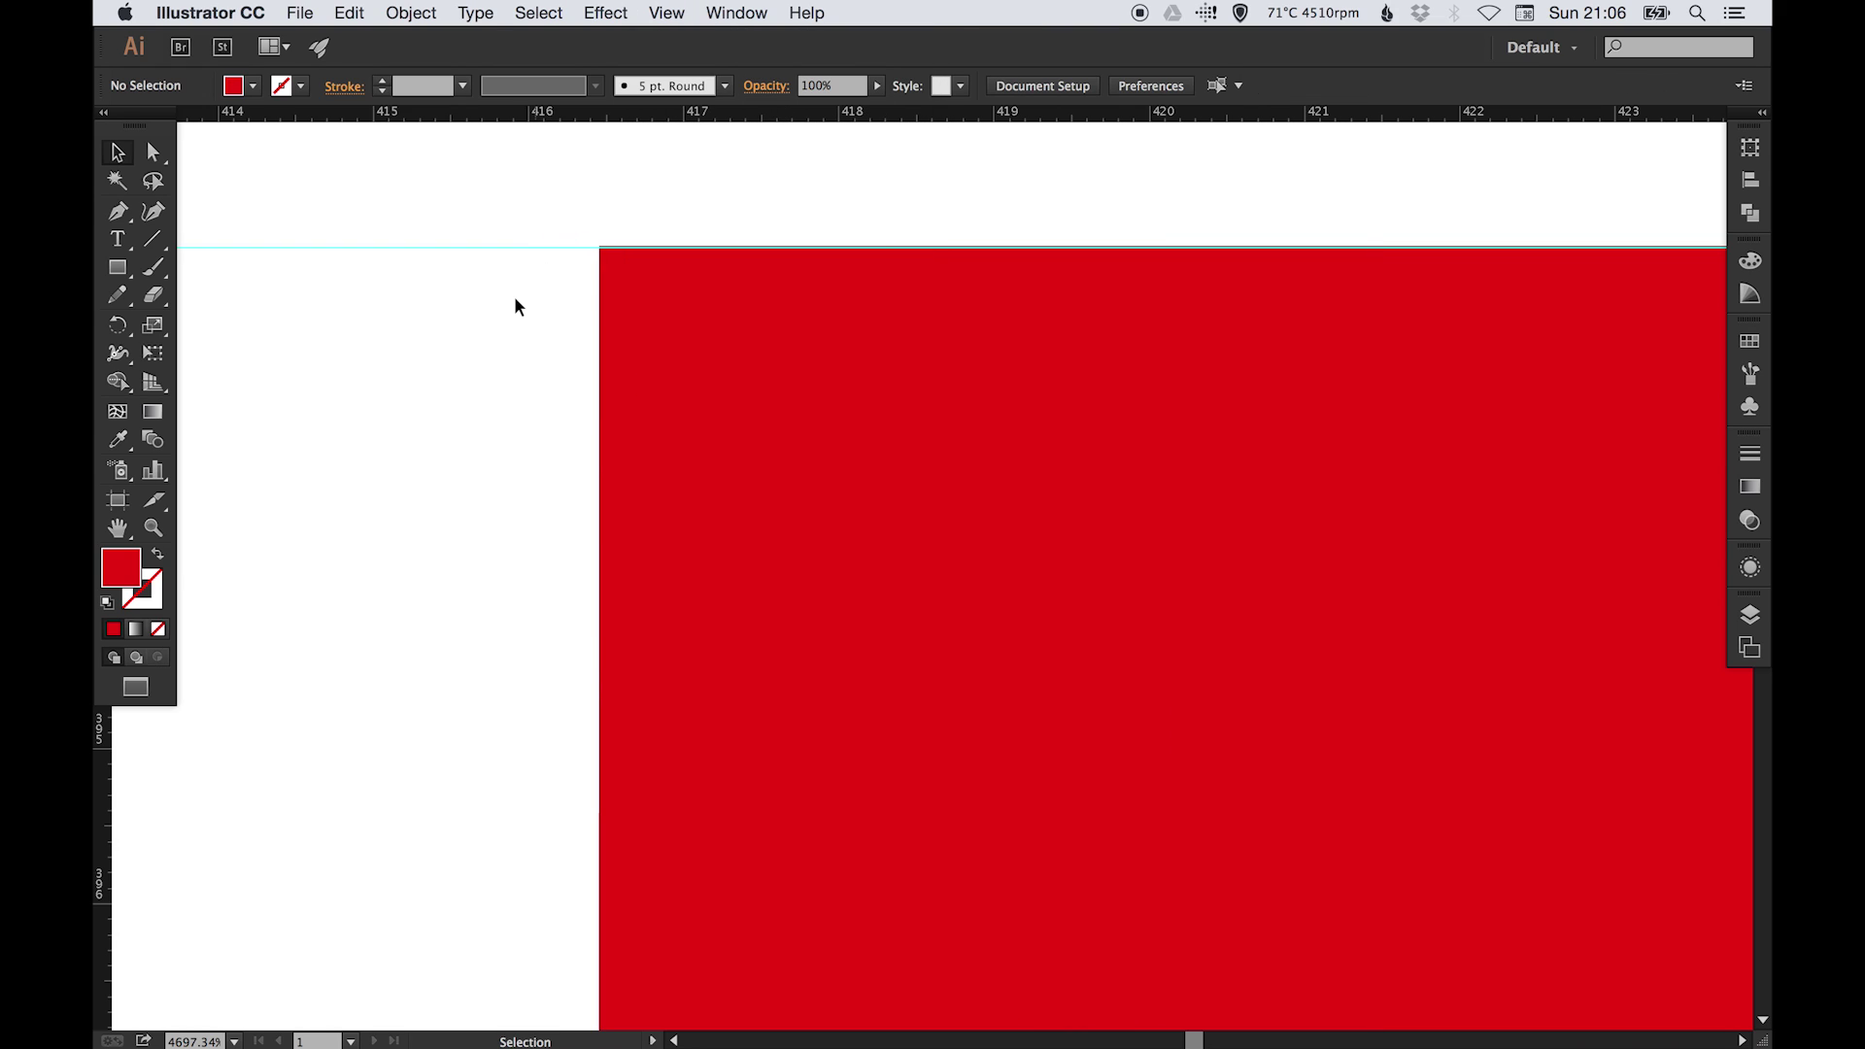
key("super+minus")
key("super+minus")
key("super+minus")
key("super+minus")
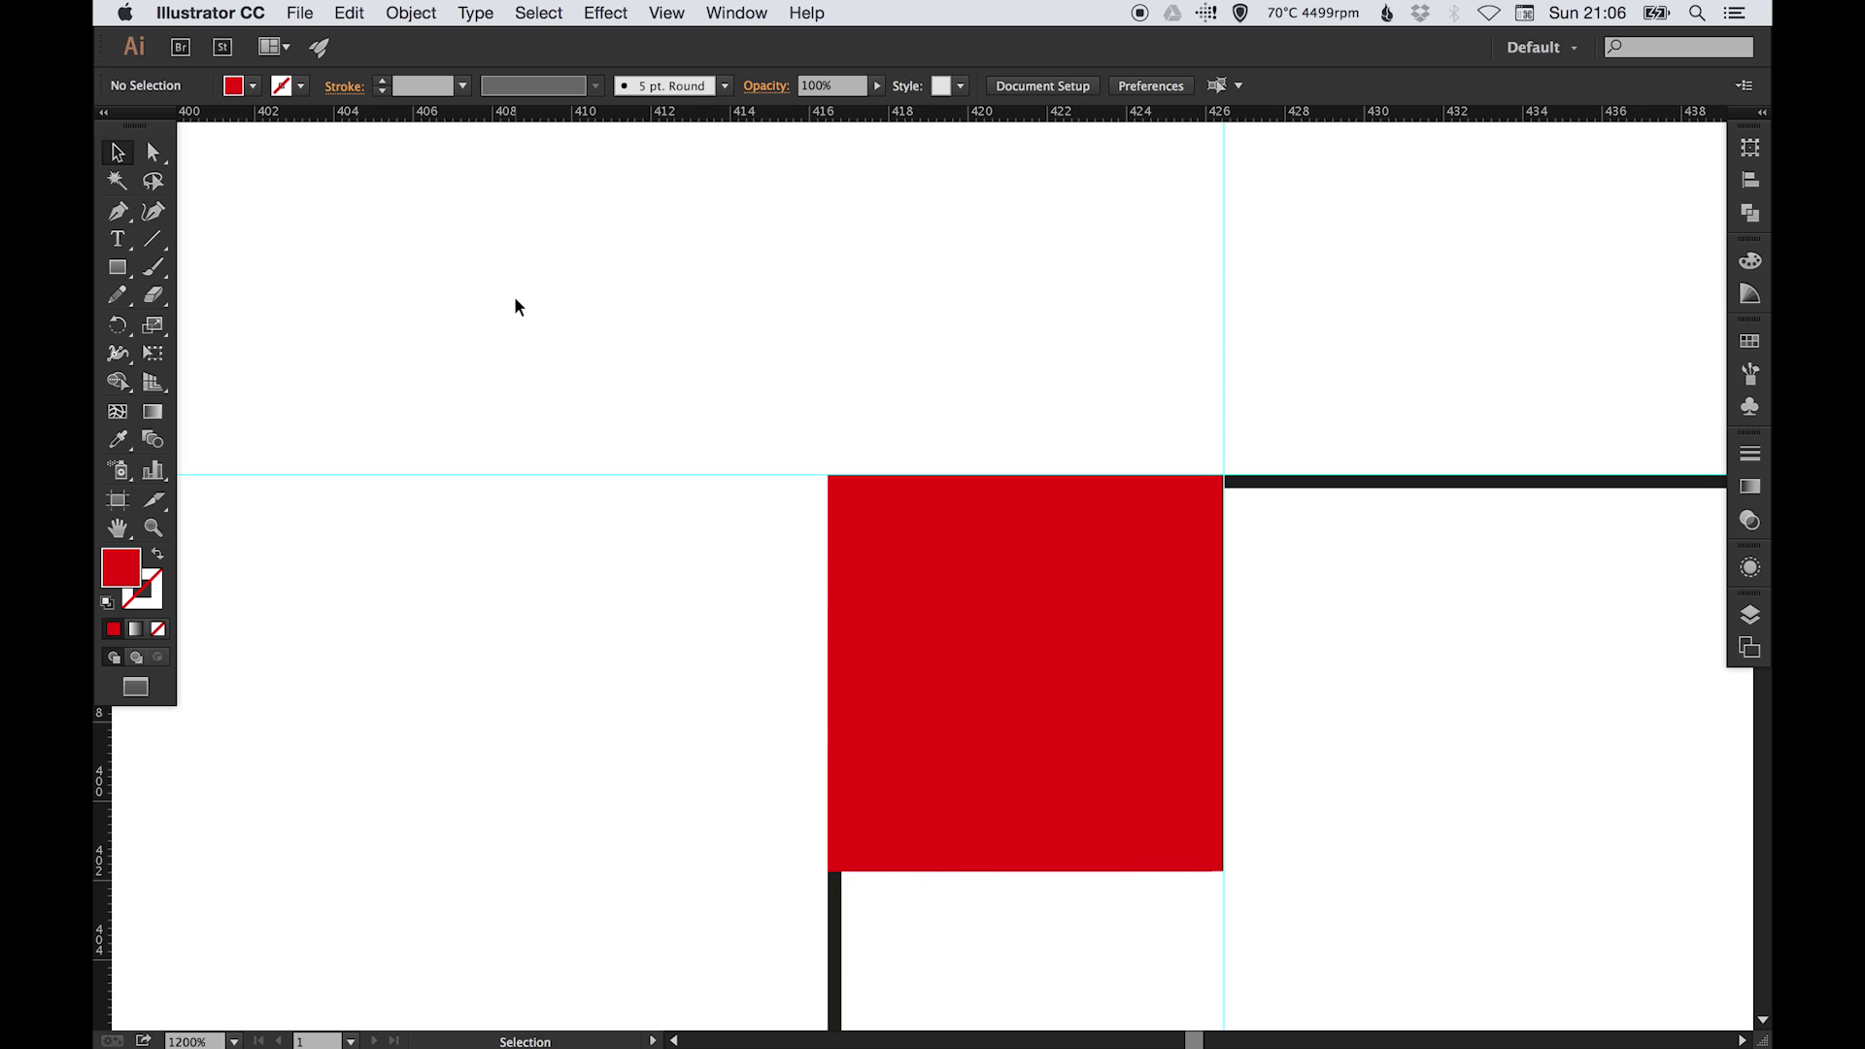
scroll(544, 313, "right", 5)
scroll(544, 313, "down", 3)
left_click_drag(528, 355, 529, 750)
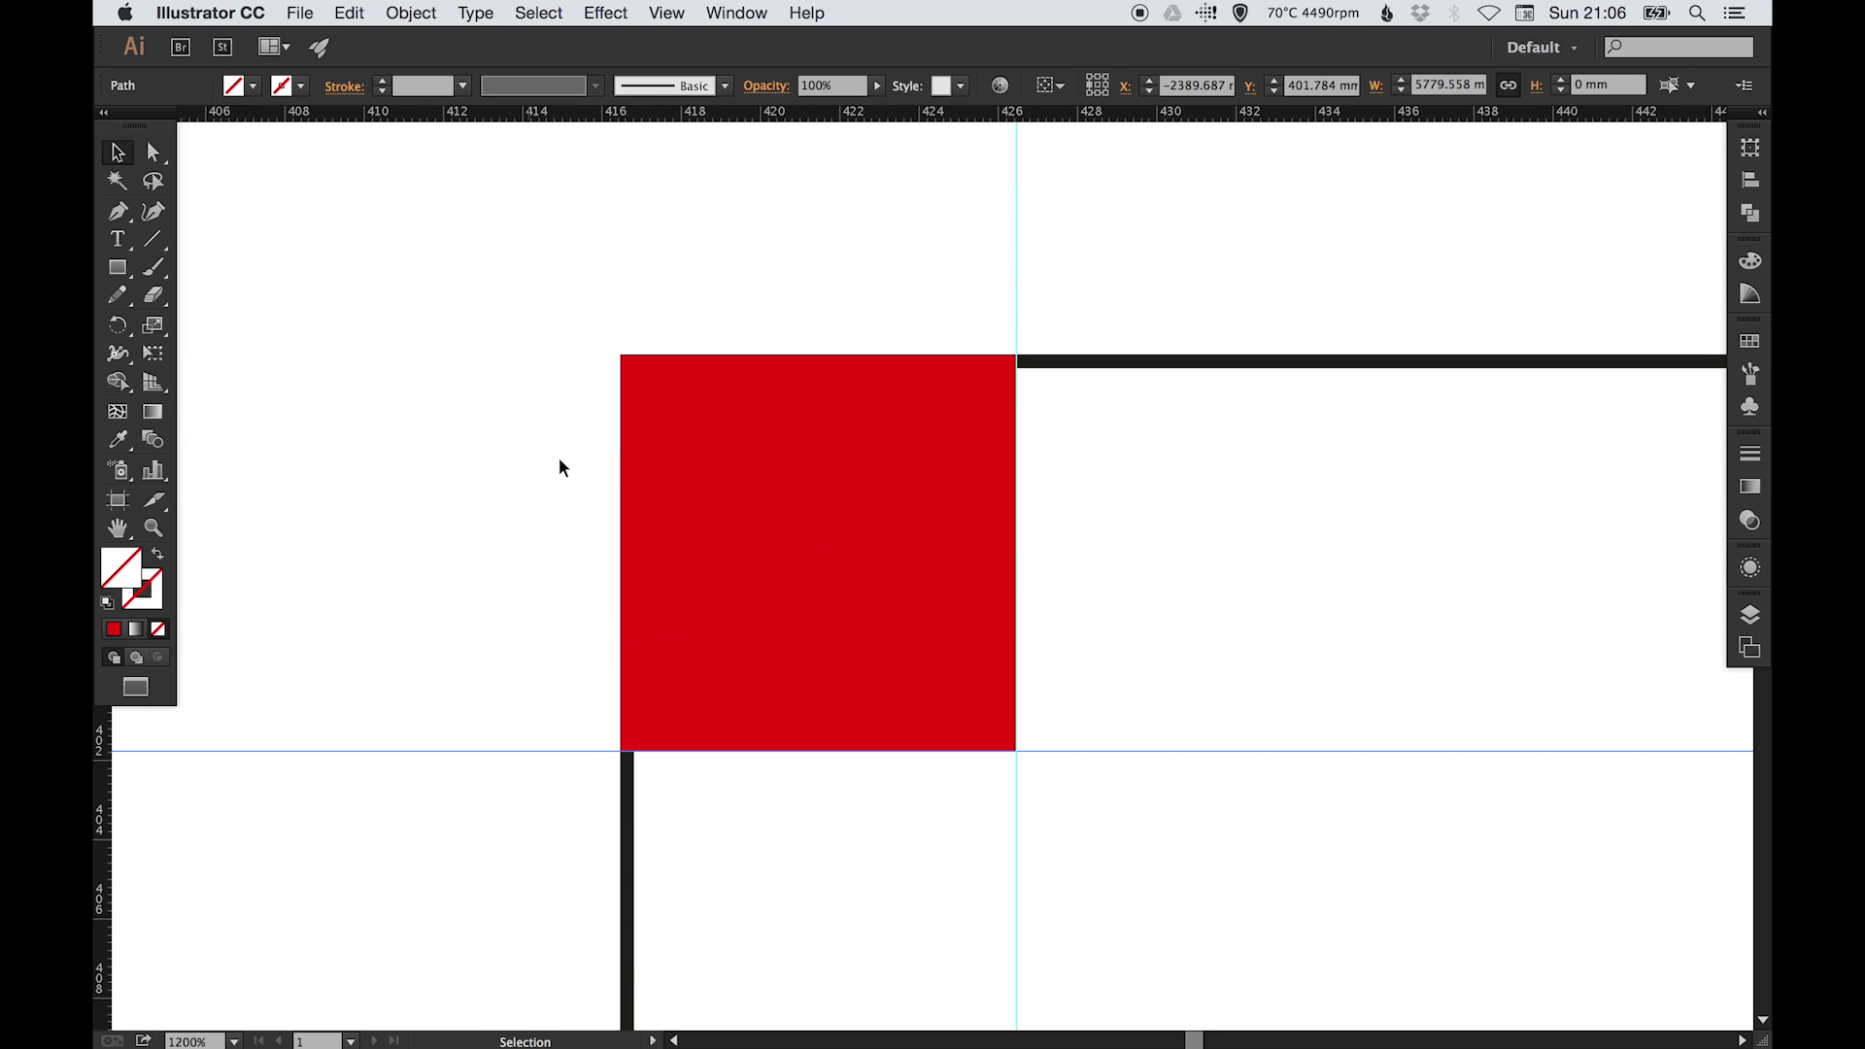
Step: Relock the guides, delete the red square and view the whole page
left_click(666, 14)
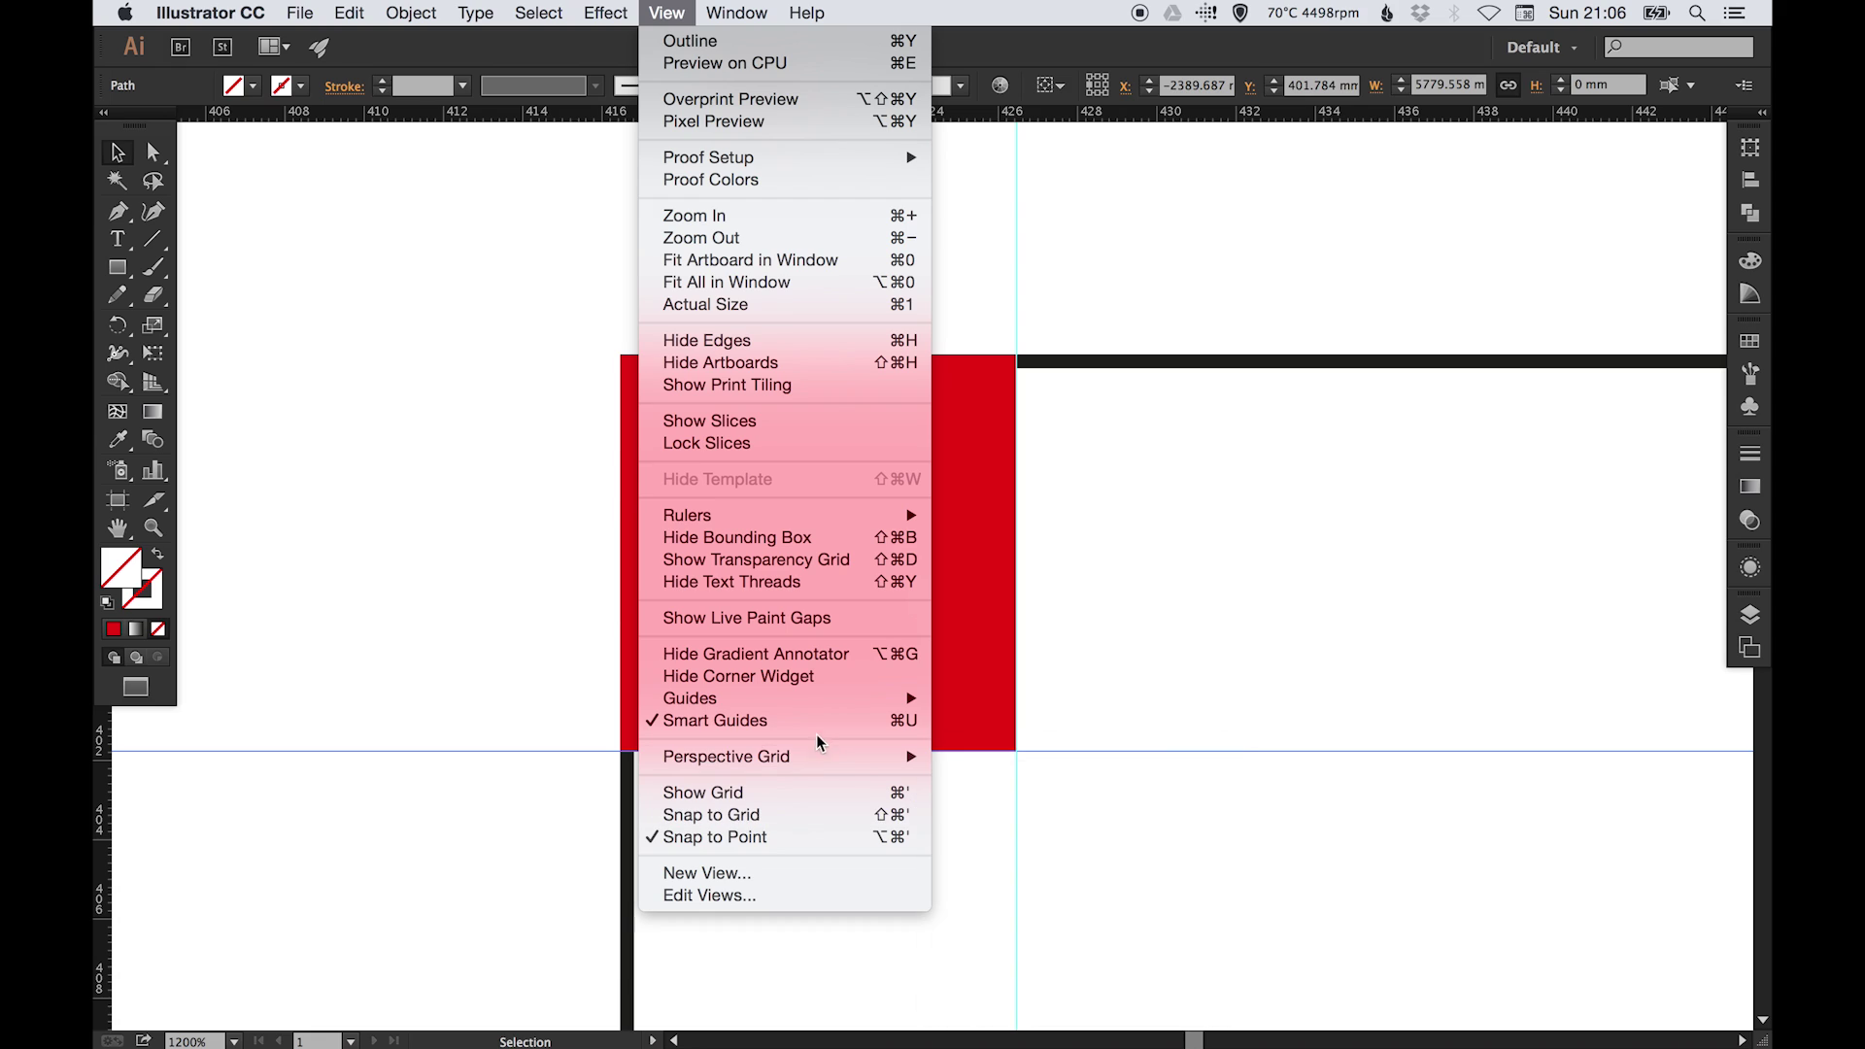
mouse_move(831, 709)
left_click(1003, 720)
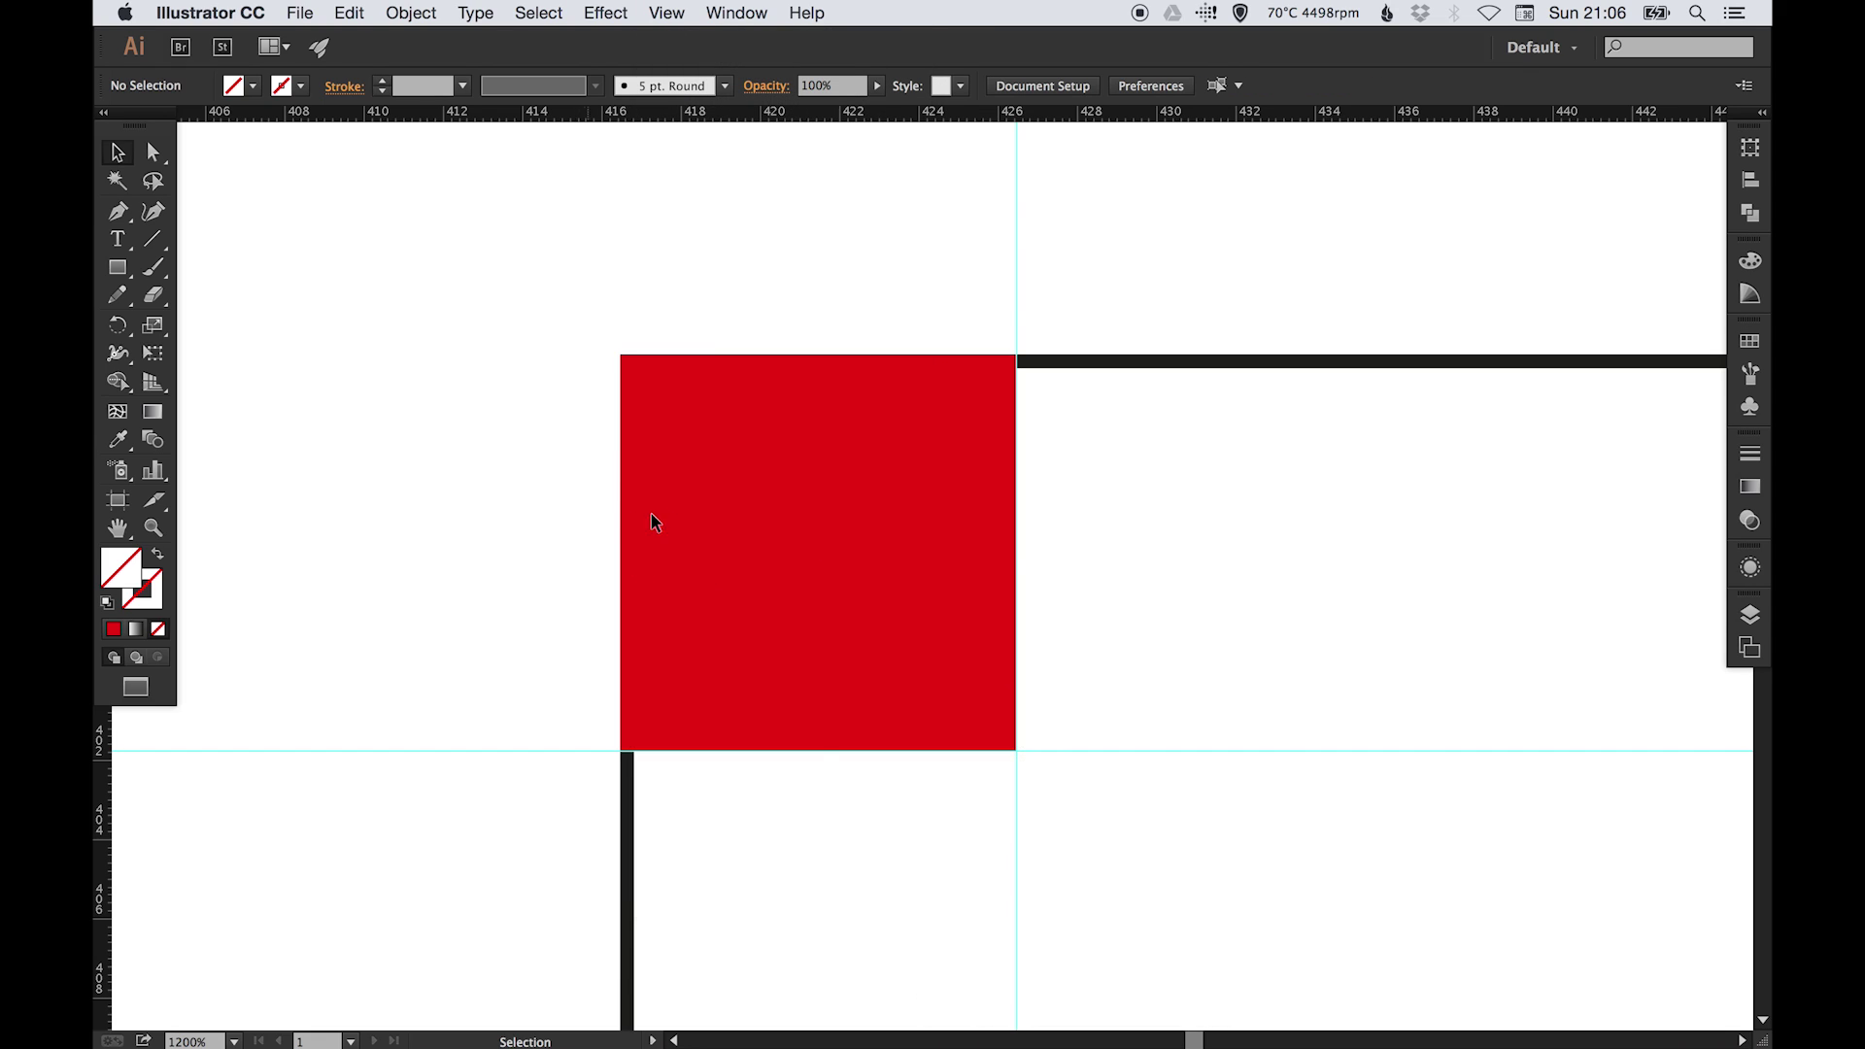
left_click(685, 469)
key("Delete")
key("super+1")
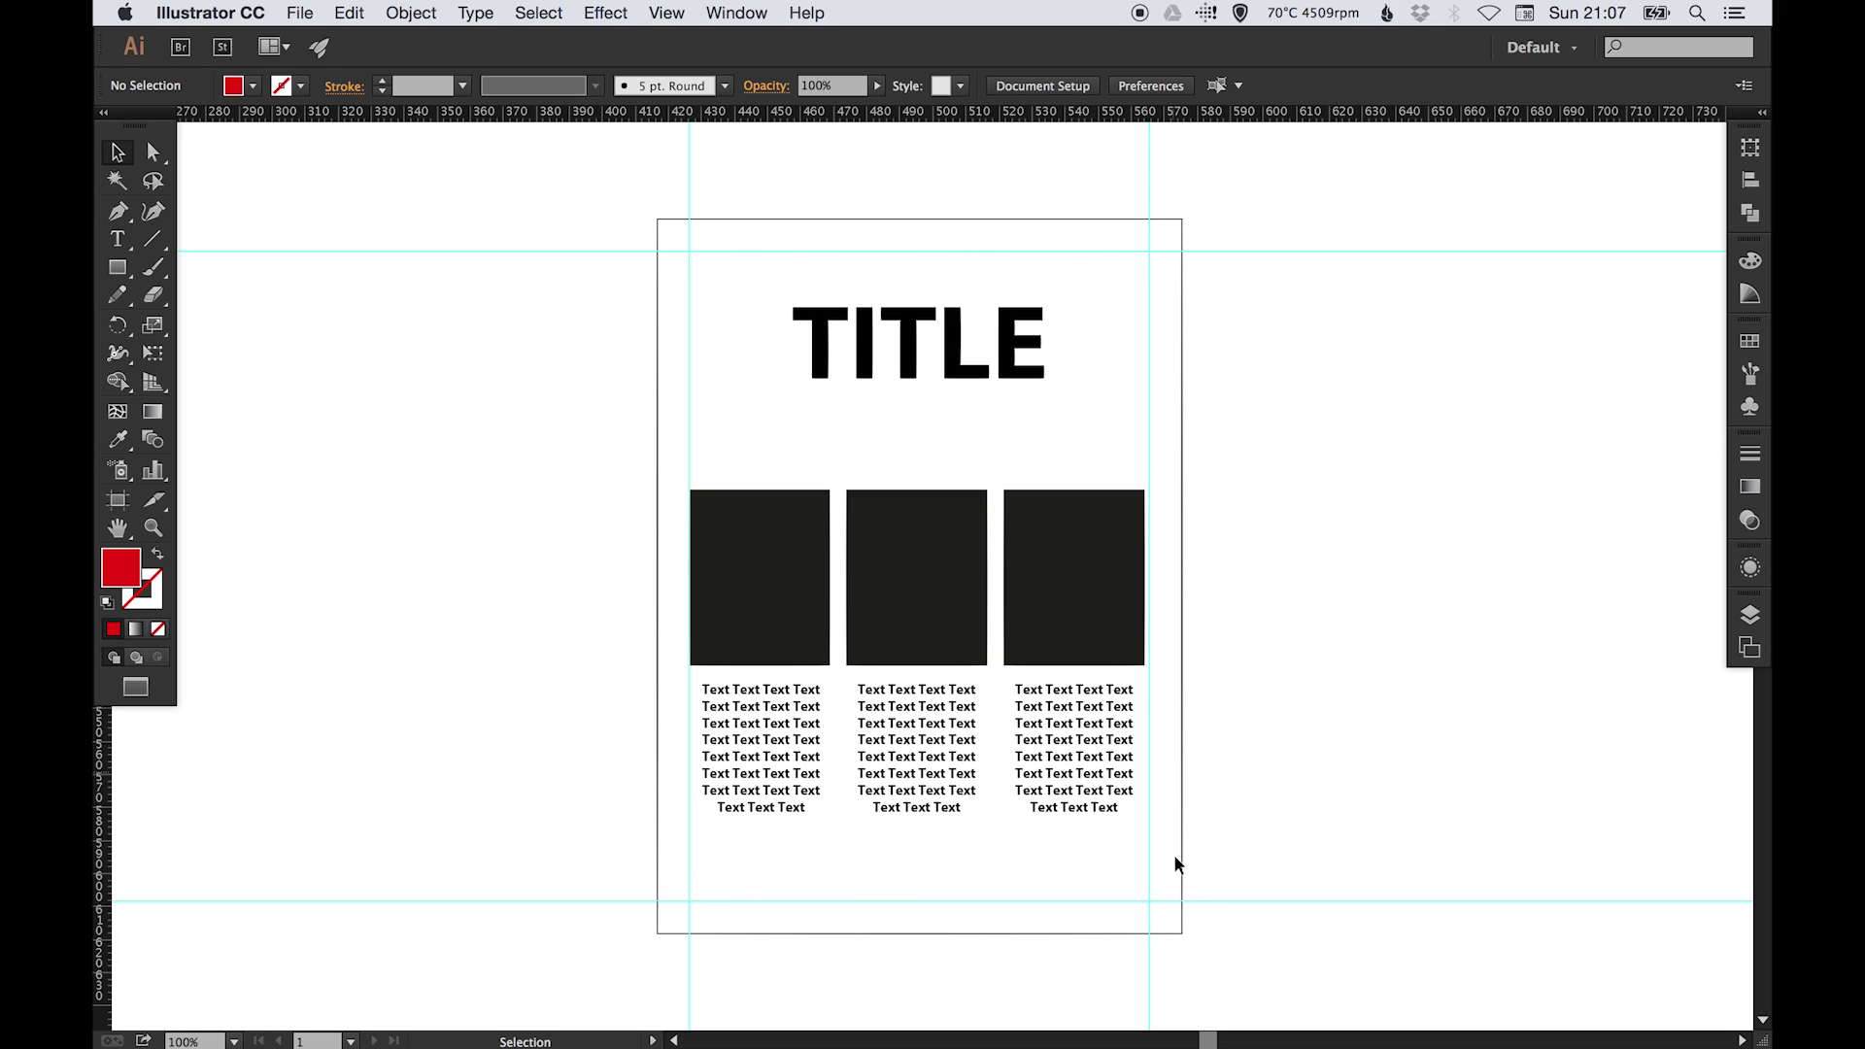
Step: Align the first dark box's left edge exactly with the left margin guide
left_click_drag(612, 445, 1214, 693)
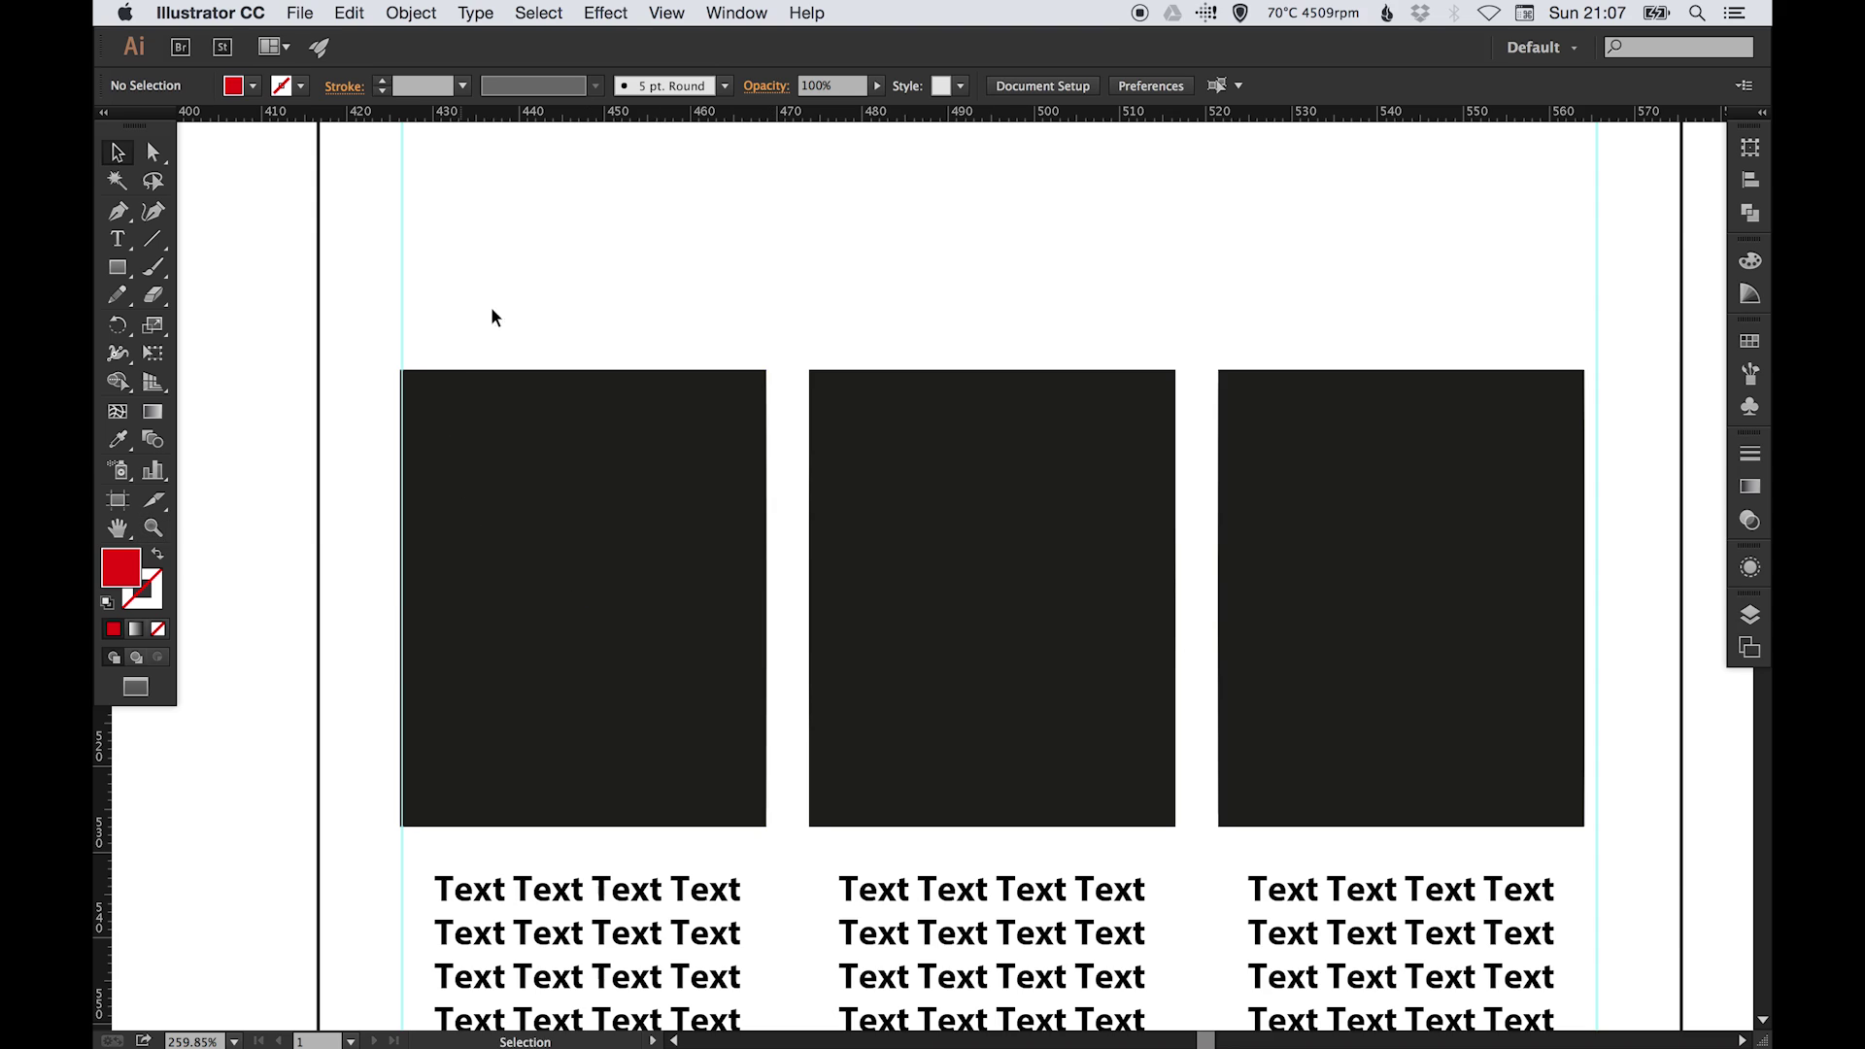
mouse_move(508, 446)
left_mouse_down()
mouse_move(557, 457)
mouse_move(500, 464)
left_mouse_up()
left_click_drag(395, 345, 567, 540)
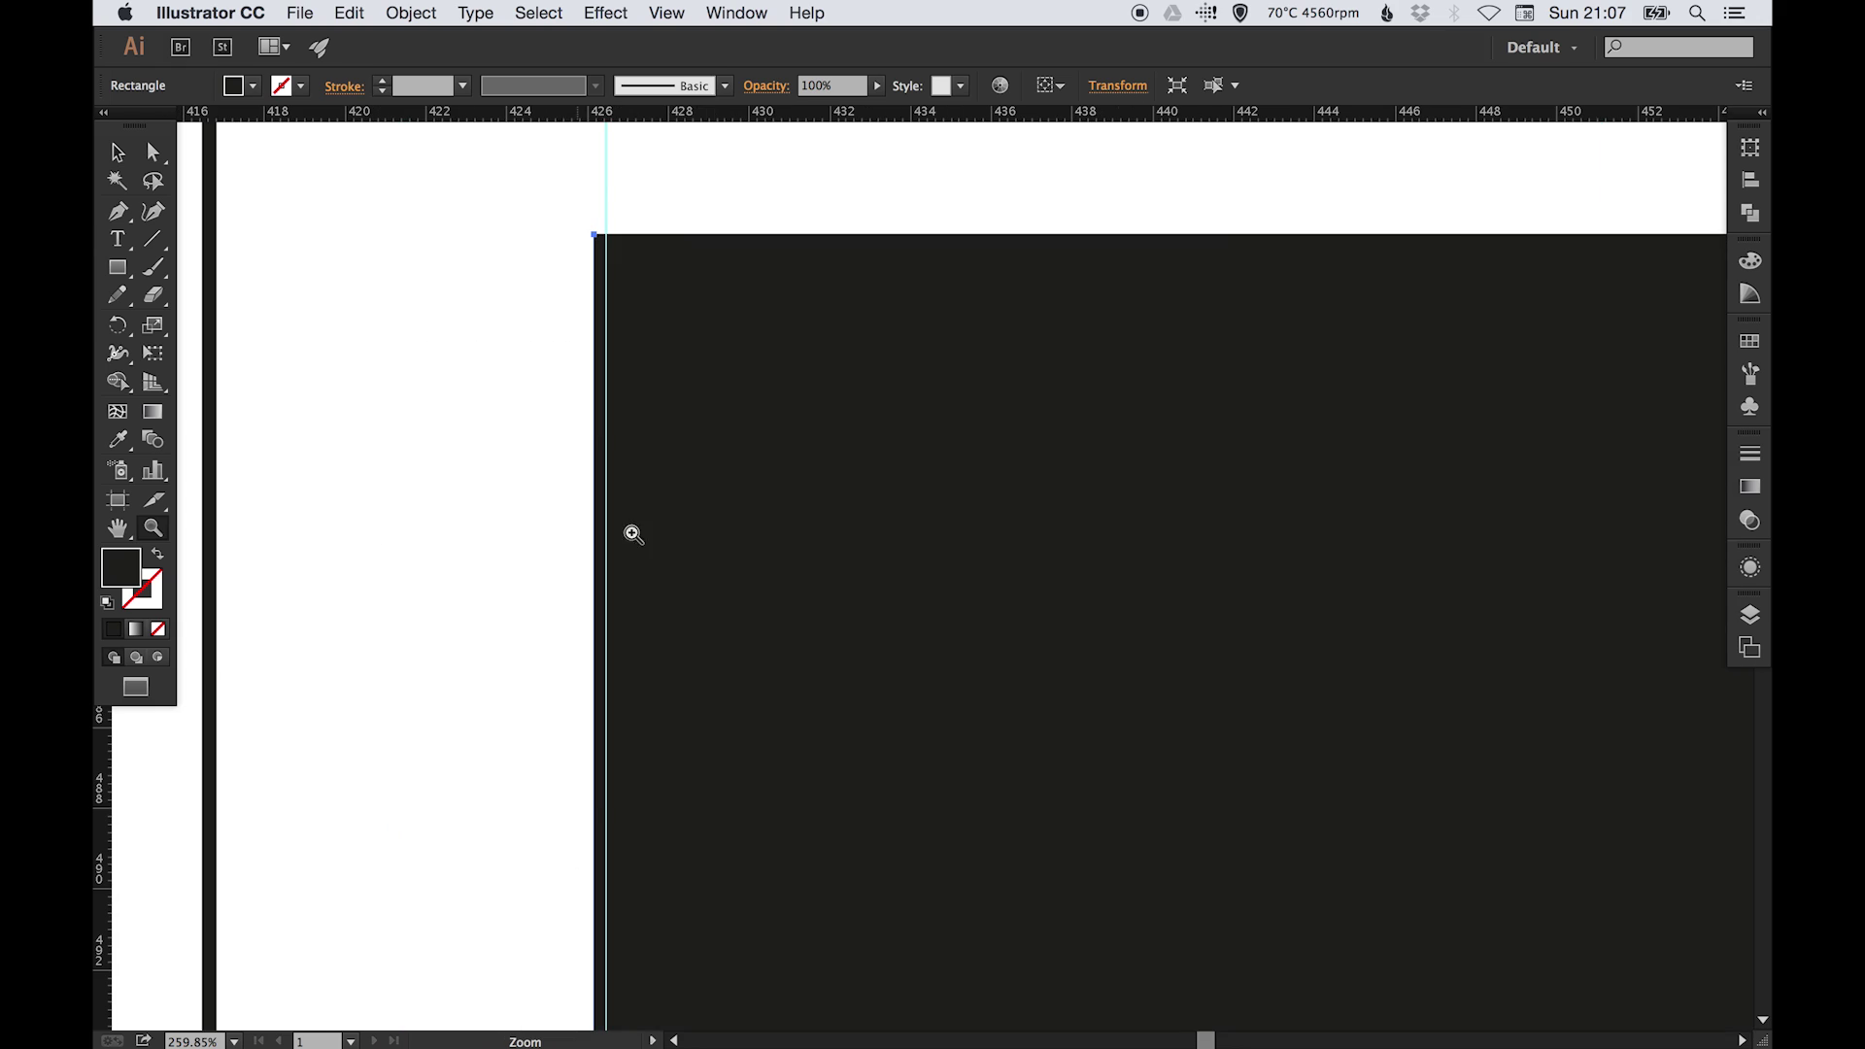
left_click_drag(778, 467, 815, 450)
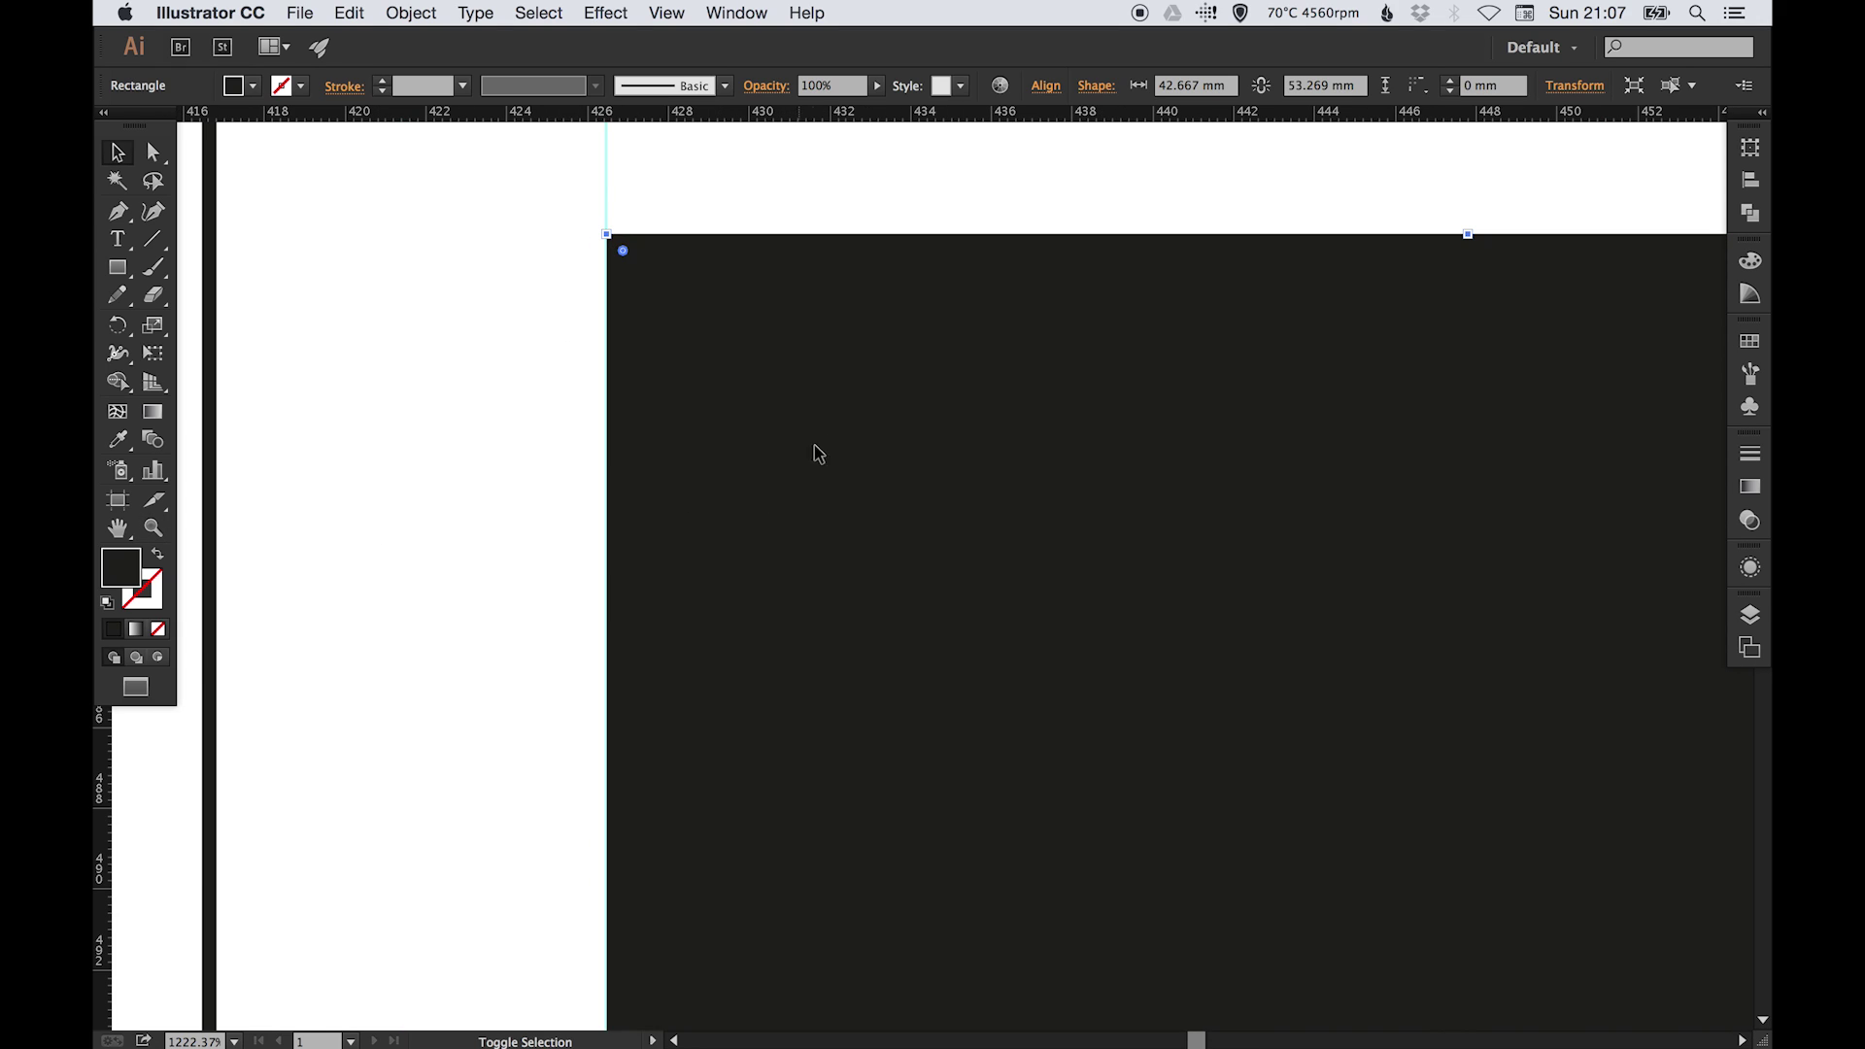
left_click(799, 204)
Step: Align the last dark box's right edge exactly with the right margin guide
key("super+1")
scroll(1062, 499, "right", 3)
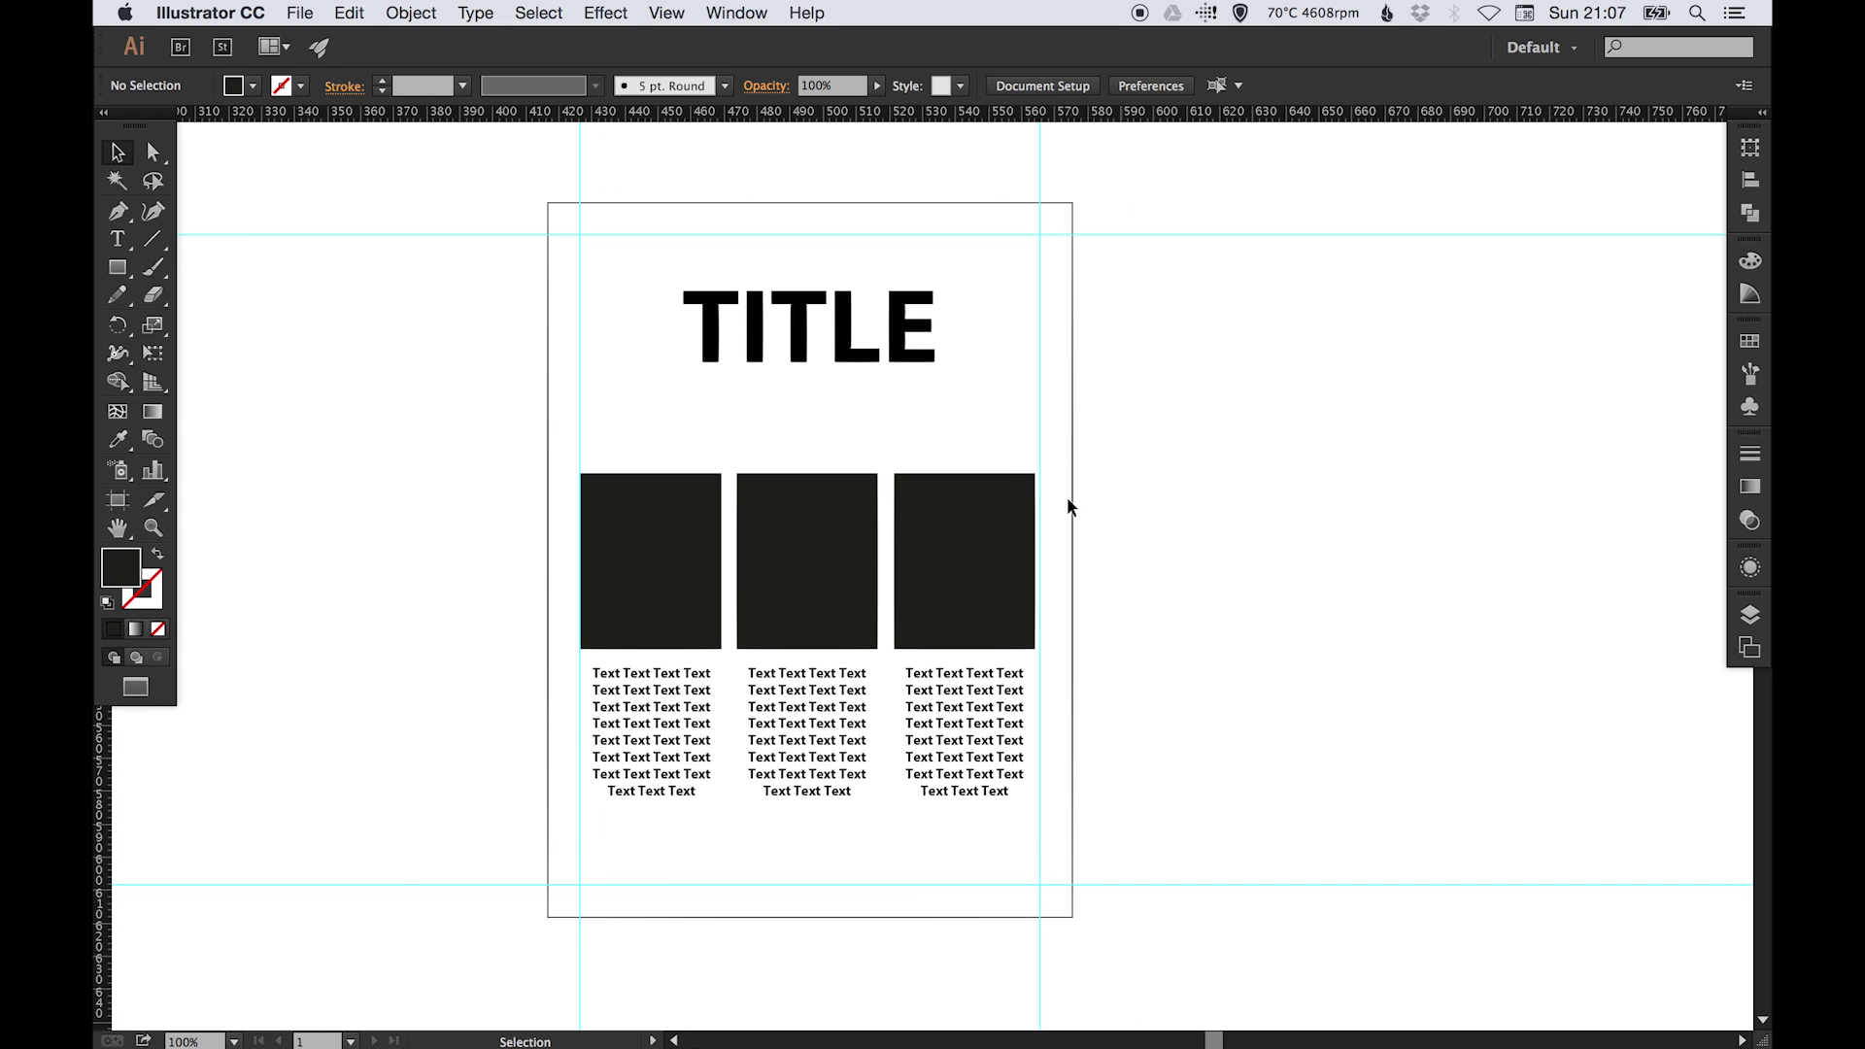
key("z")
left_click_drag(970, 450, 1084, 553)
key("v")
left_click_drag(845, 466, 977, 491)
left_click(1365, 439)
Step: Zoom in on the boxes and select the first text column beneath them
key("super+1")
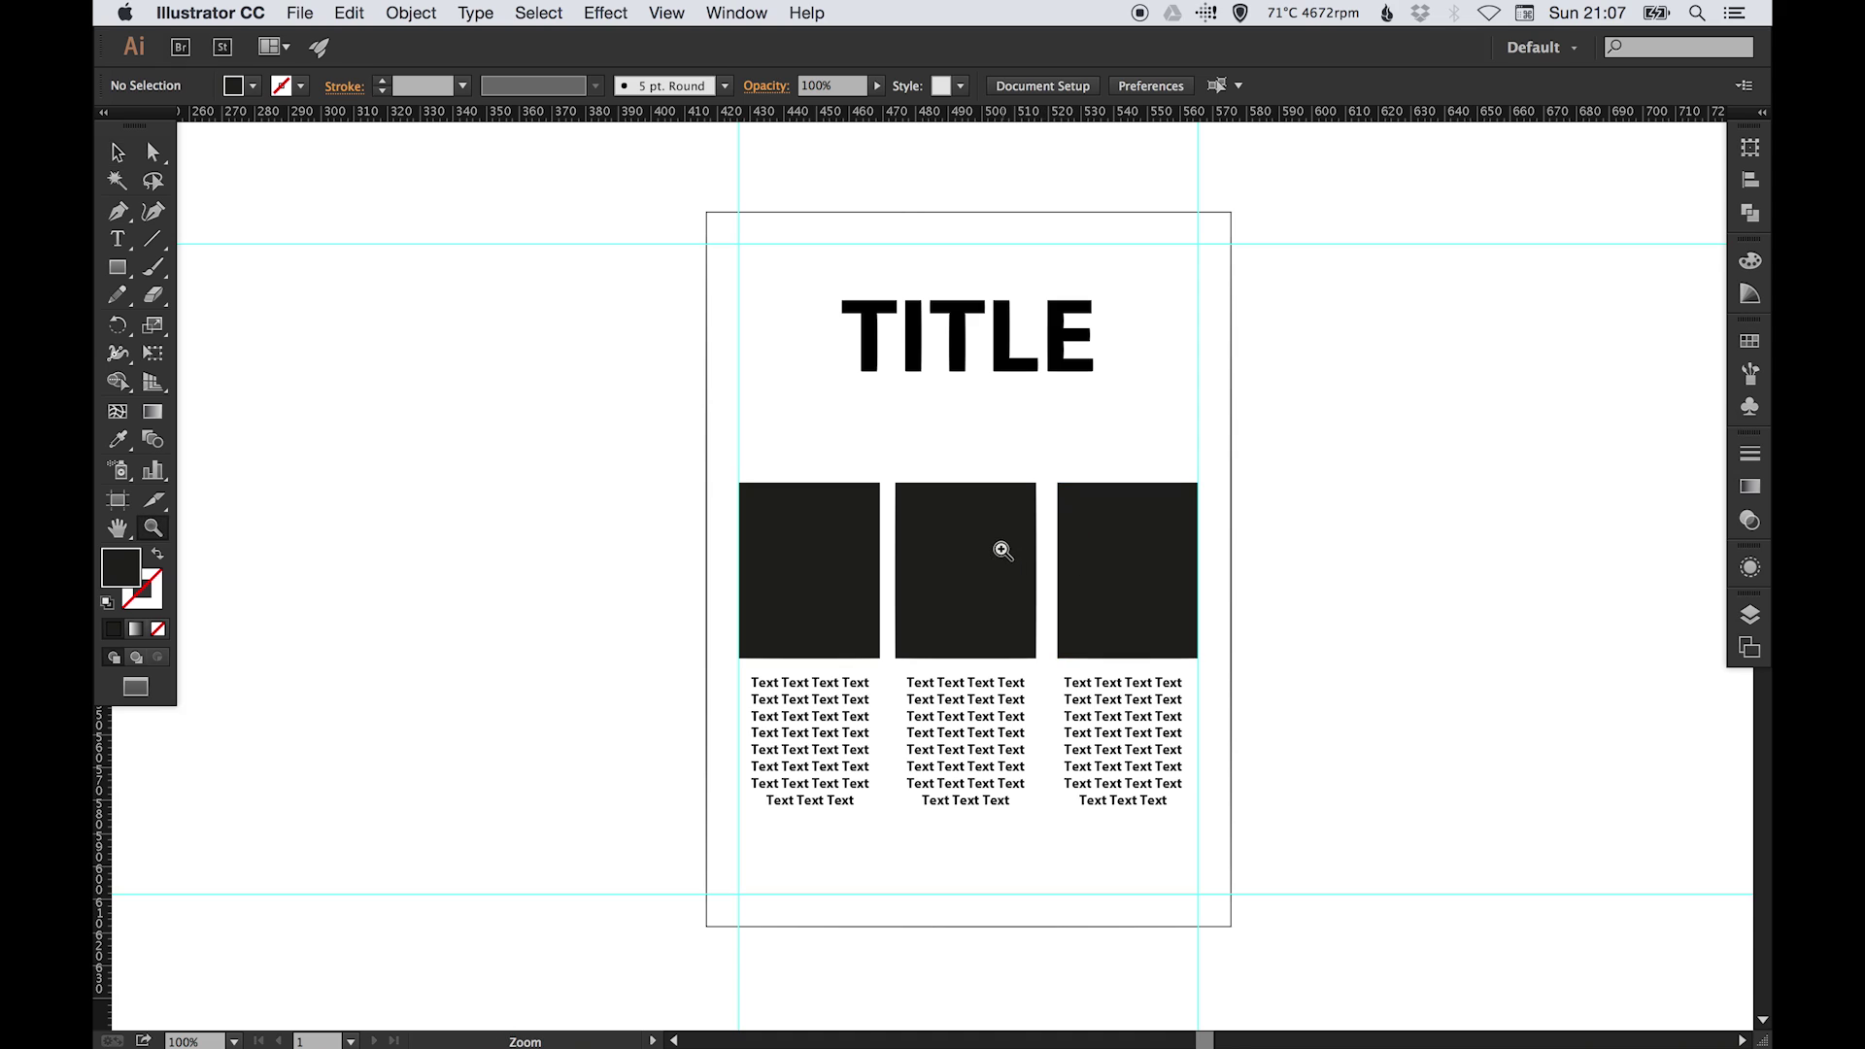
left_click(1003, 544, "super")
scroll(828, 670, "down", 2)
left_click(724, 699)
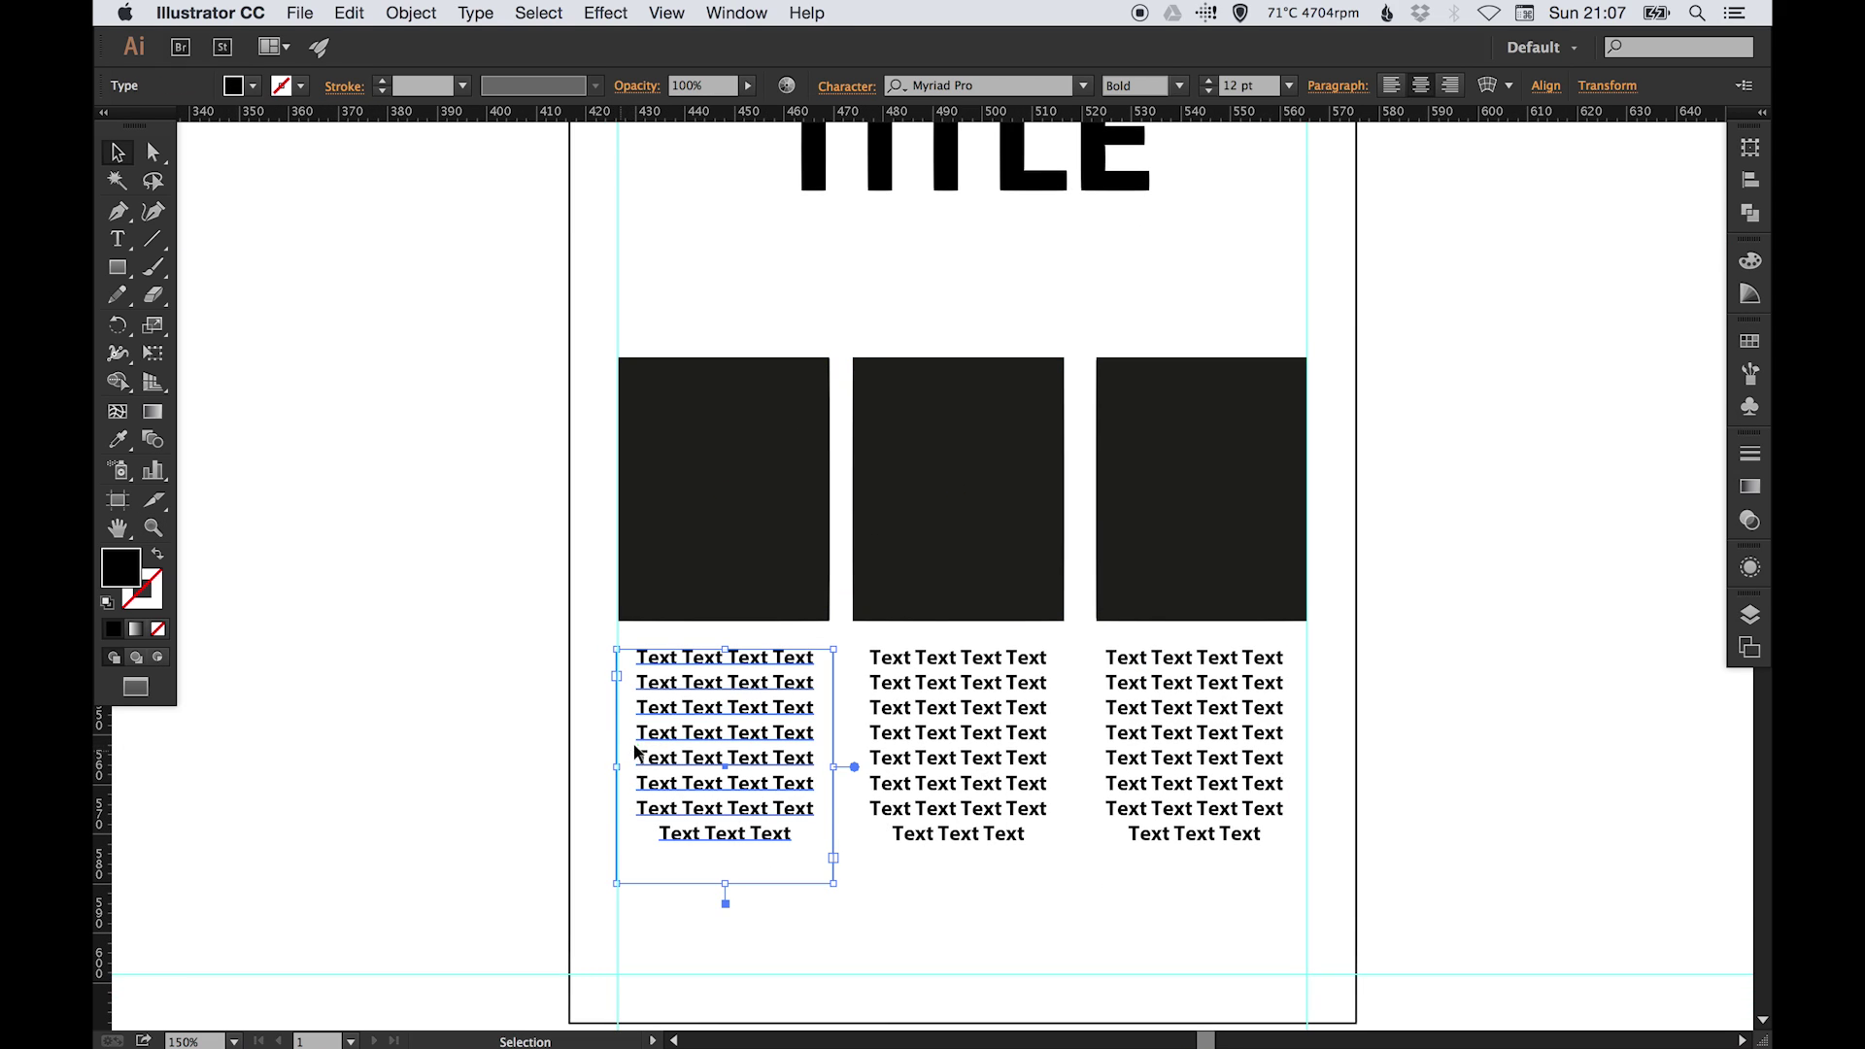
left_click(633, 743)
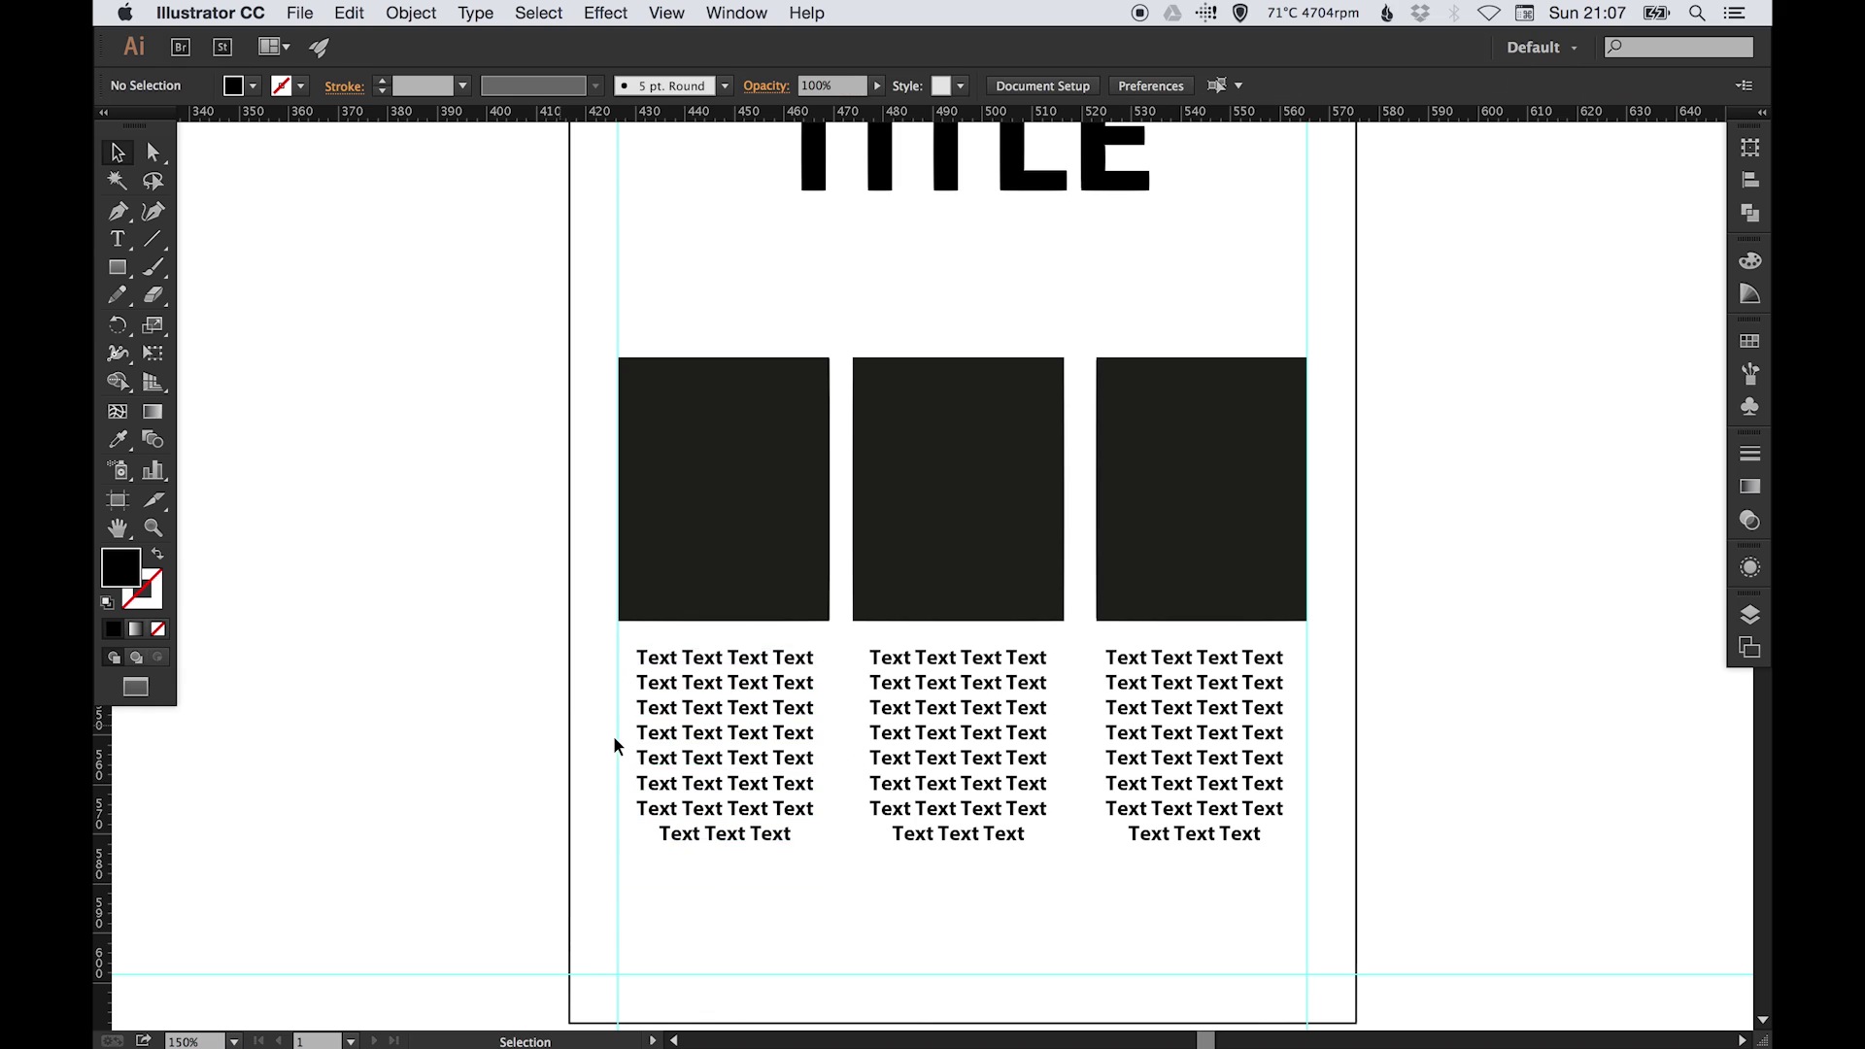
left_click(619, 768)
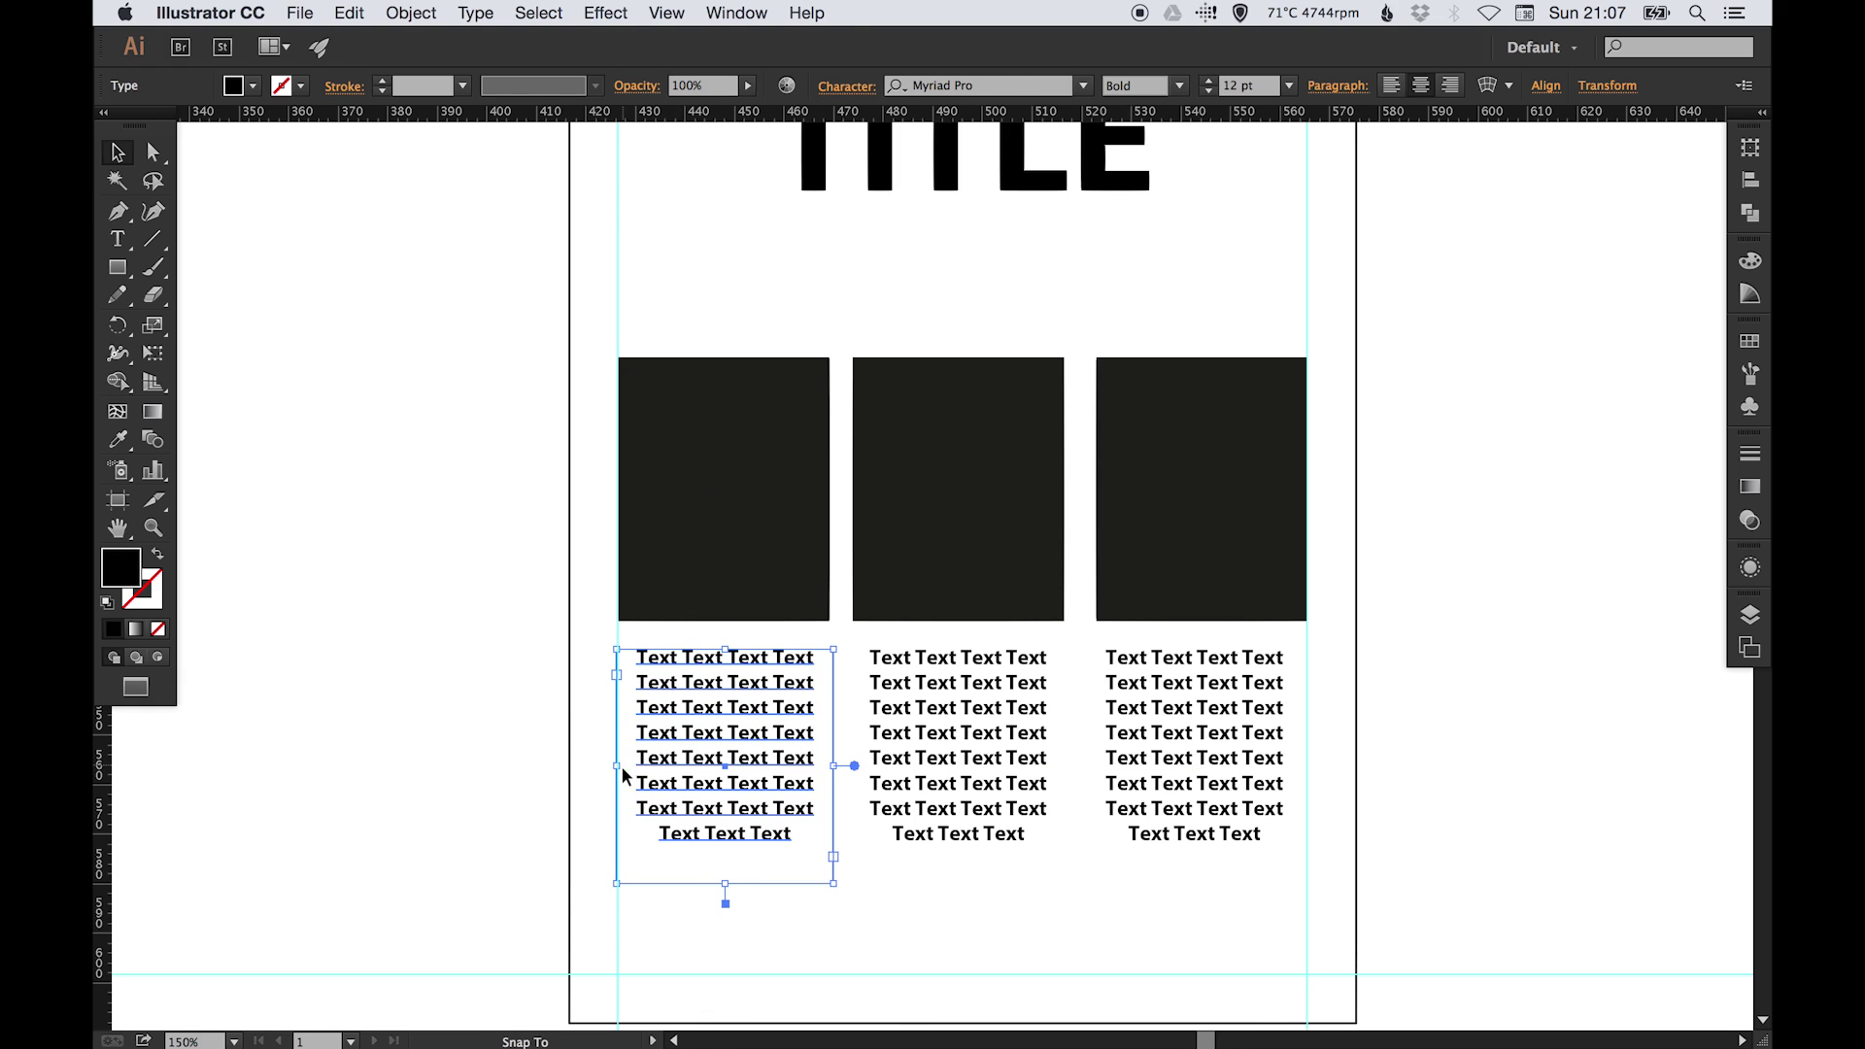
Step: Revert the accidental text column stretch and bring the lower page into view
mouse_move(620, 768)
left_mouse_down()
mouse_move(636, 768)
mouse_move(617, 767)
left_mouse_up()
key("super+z")
left_click(610, 689)
left_click_drag(616, 600, 650, 482)
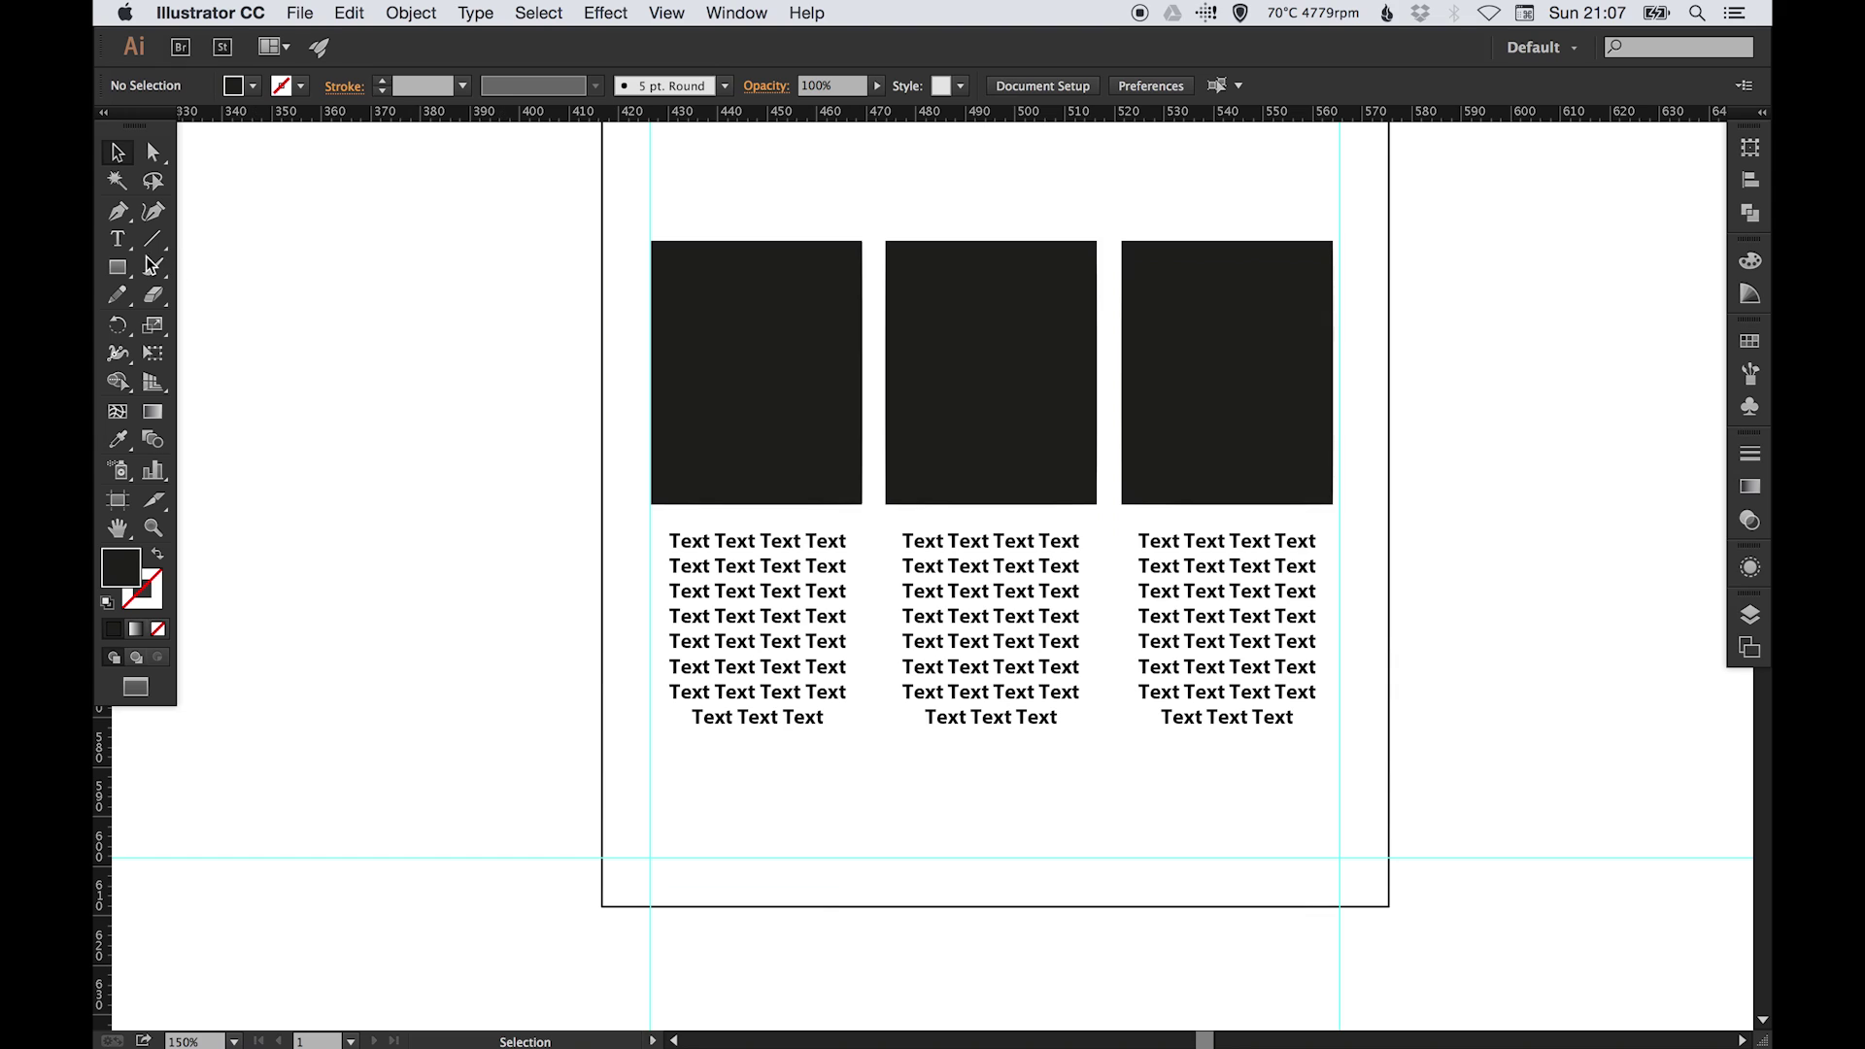
Step: Draw a filled black circle near the bottom of the page
left_click_drag(117, 266, 230, 320)
mouse_move(572, 755)
left_mouse_down()
mouse_move(626, 808)
mouse_move(804, 799)
mouse_move(757, 832)
left_mouse_up()
key("v")
left_click(598, 786, "shift")
left_click(645, 790)
Step: Select both small circles and shift them slightly to the right
key("super+space")
left_click_drag(583, 770, 782, 843)
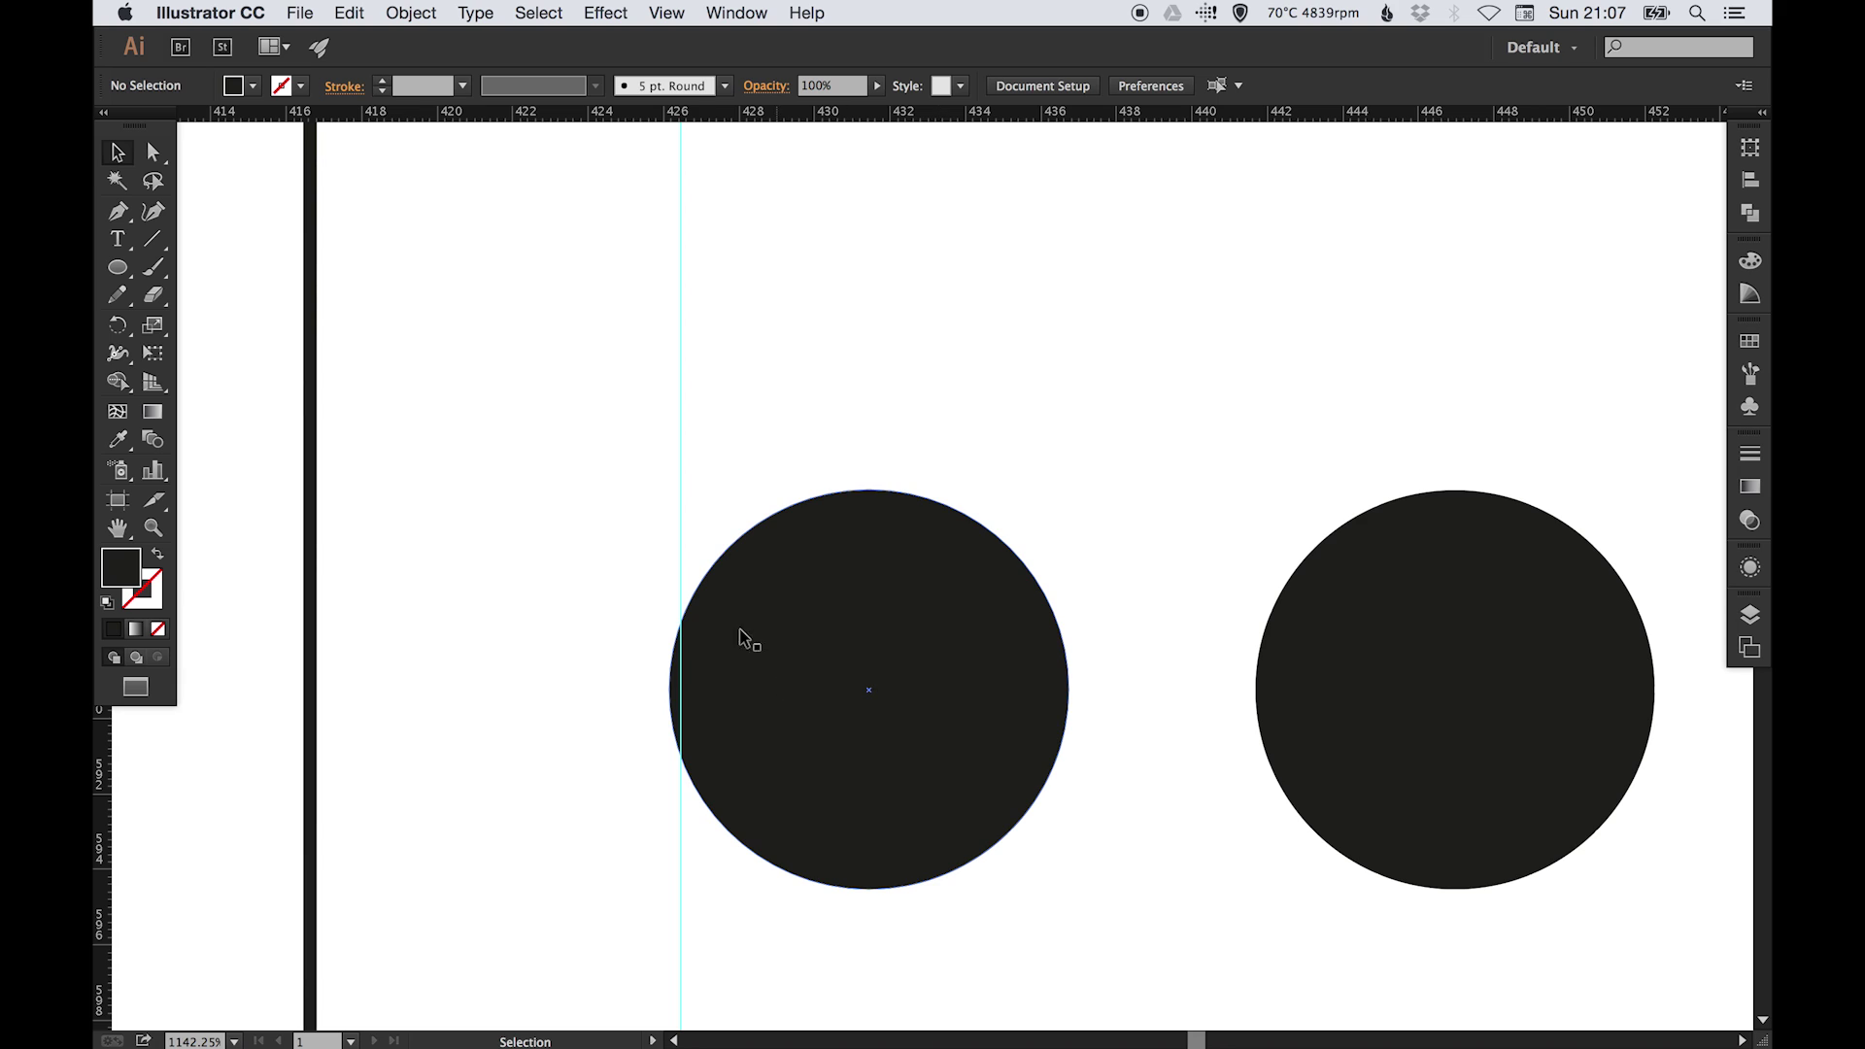
key("super+a")
left_click_drag(919, 674, 948, 667)
key("super+minus")
key("super+minus")
key("super+minus")
scroll(1103, 574, "right", 10)
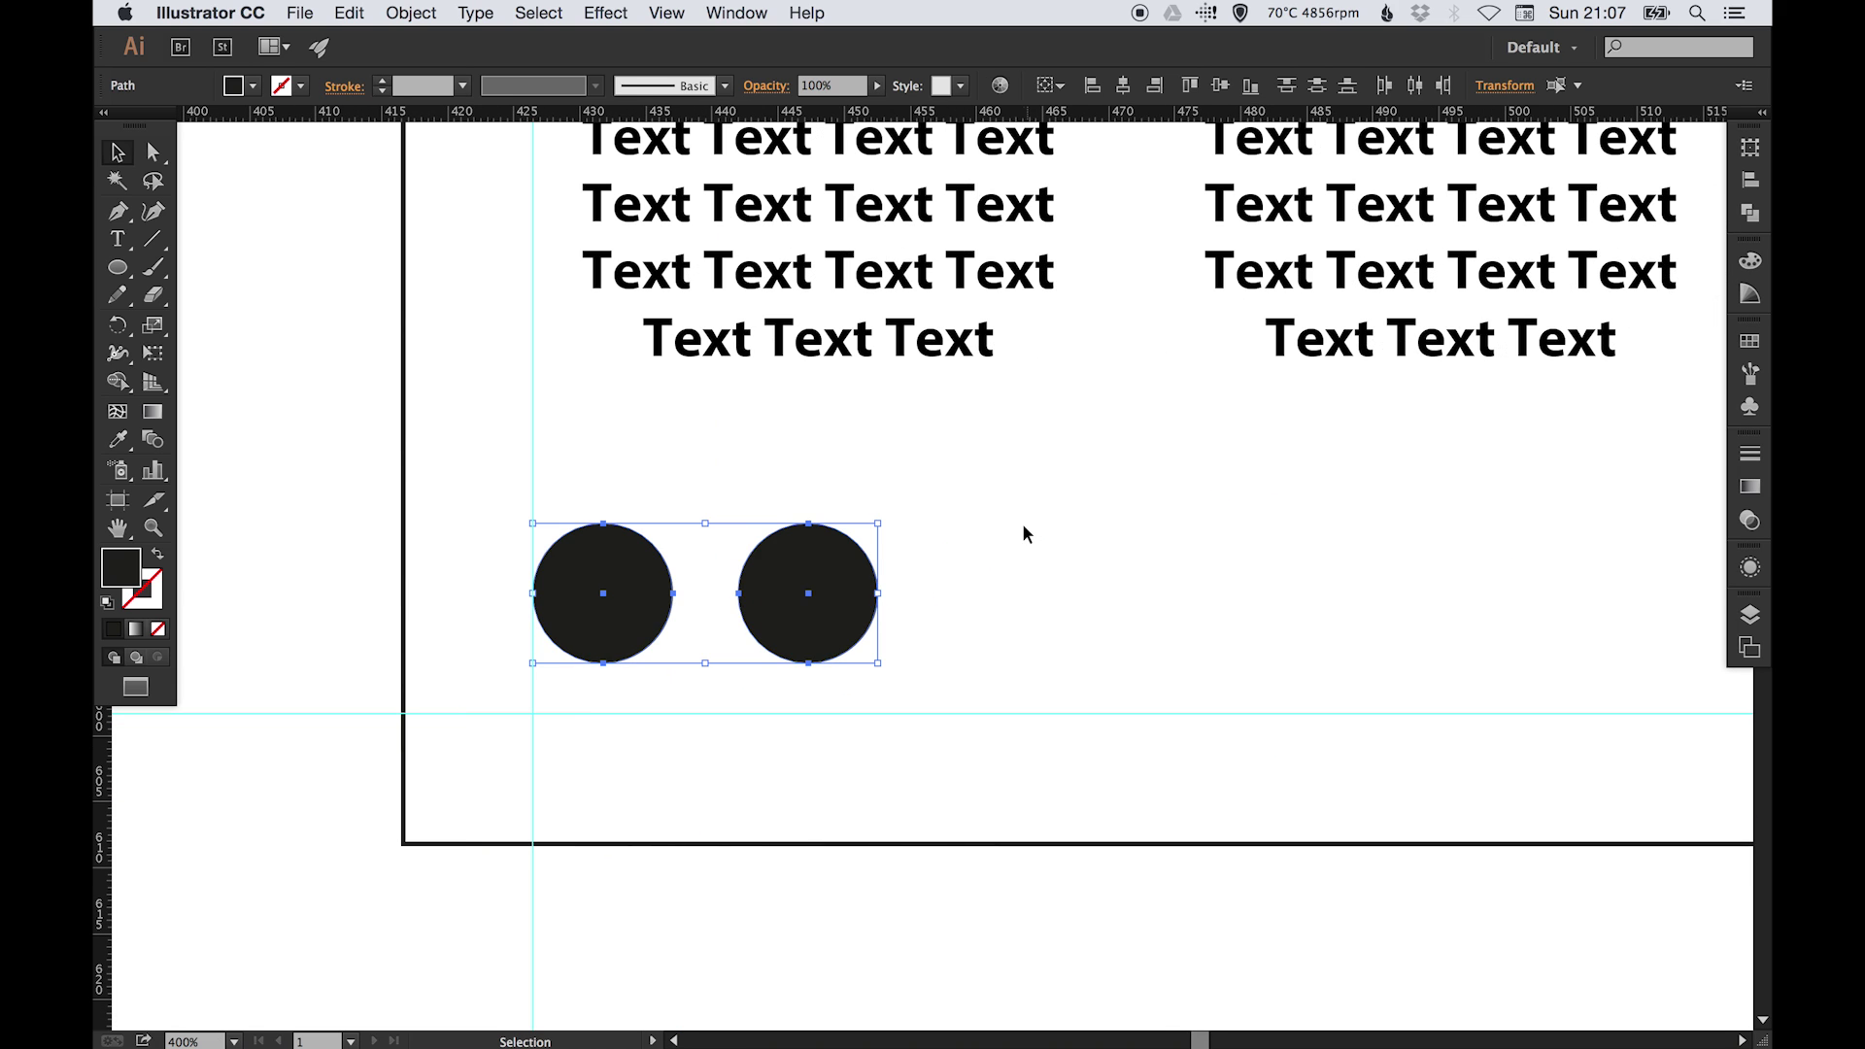
key("super+1")
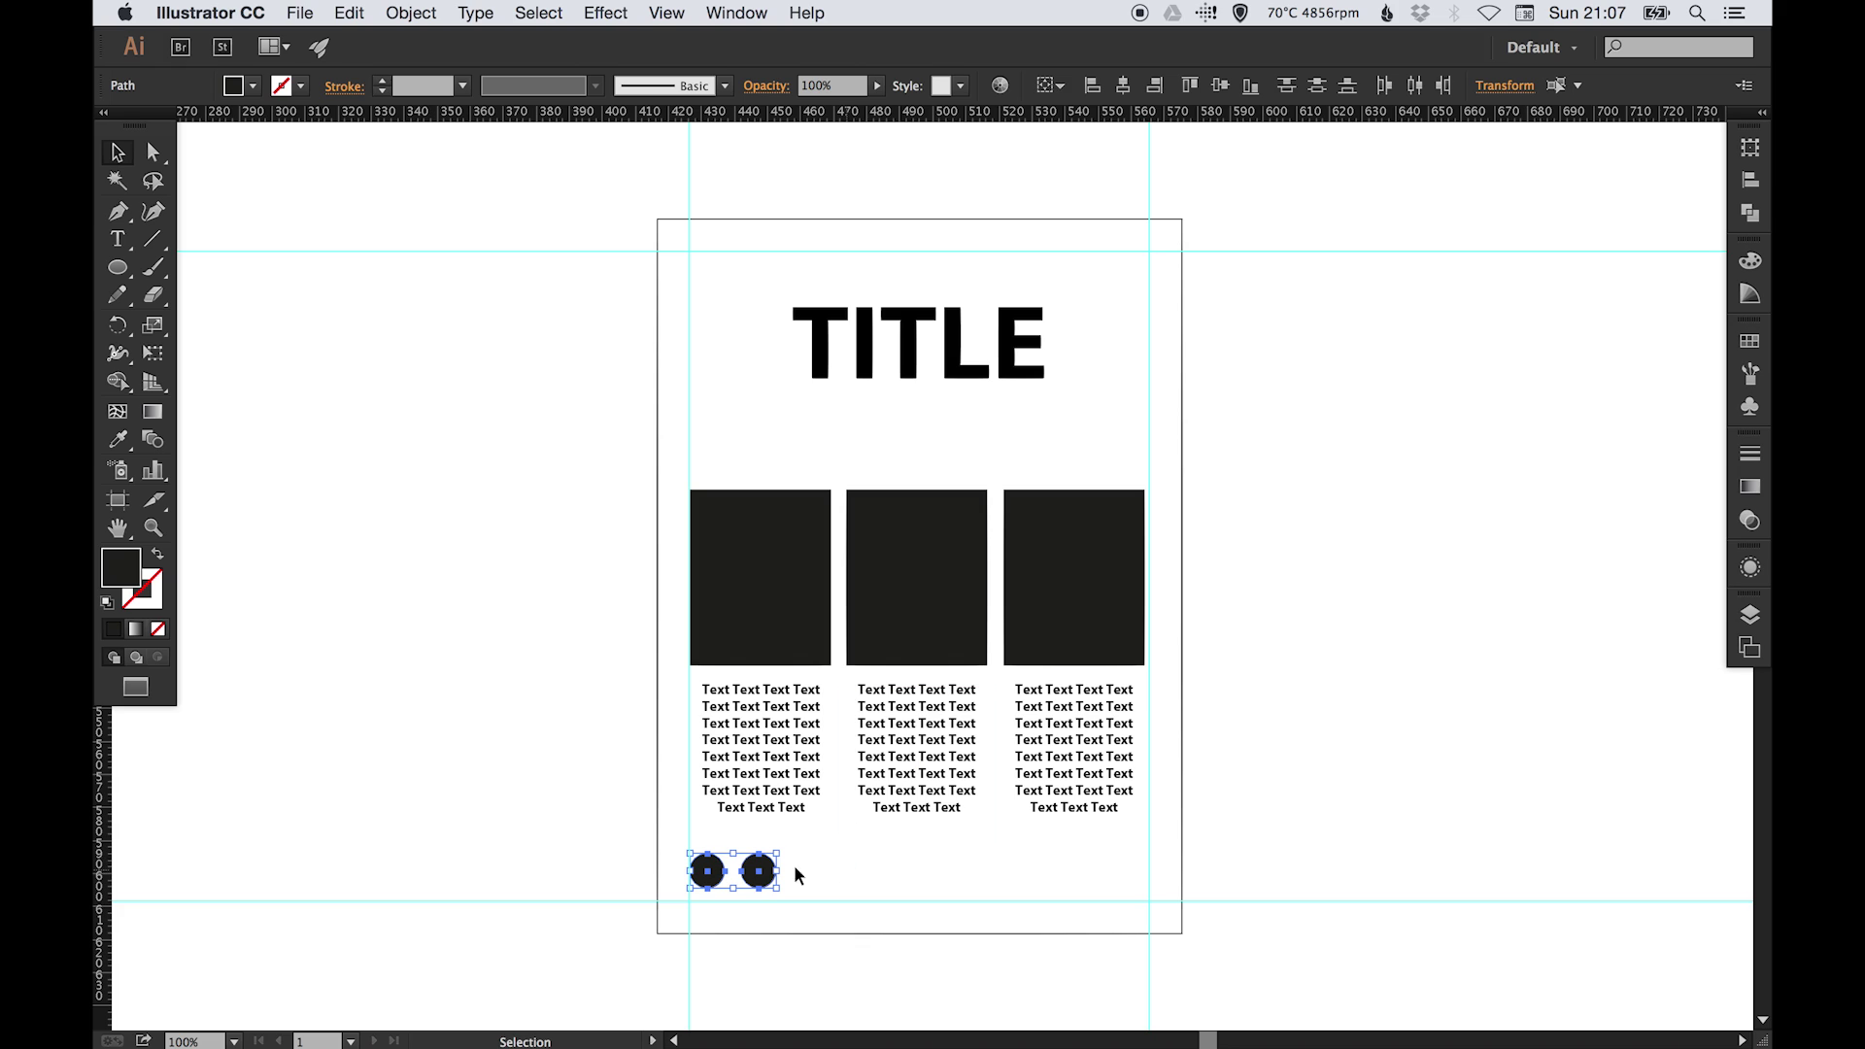
Step: Move both circles right and slightly down beneath the middle text column
left_click_drag(711, 881, 1031, 918)
key("z")
key("v")
key("shift+super+a")
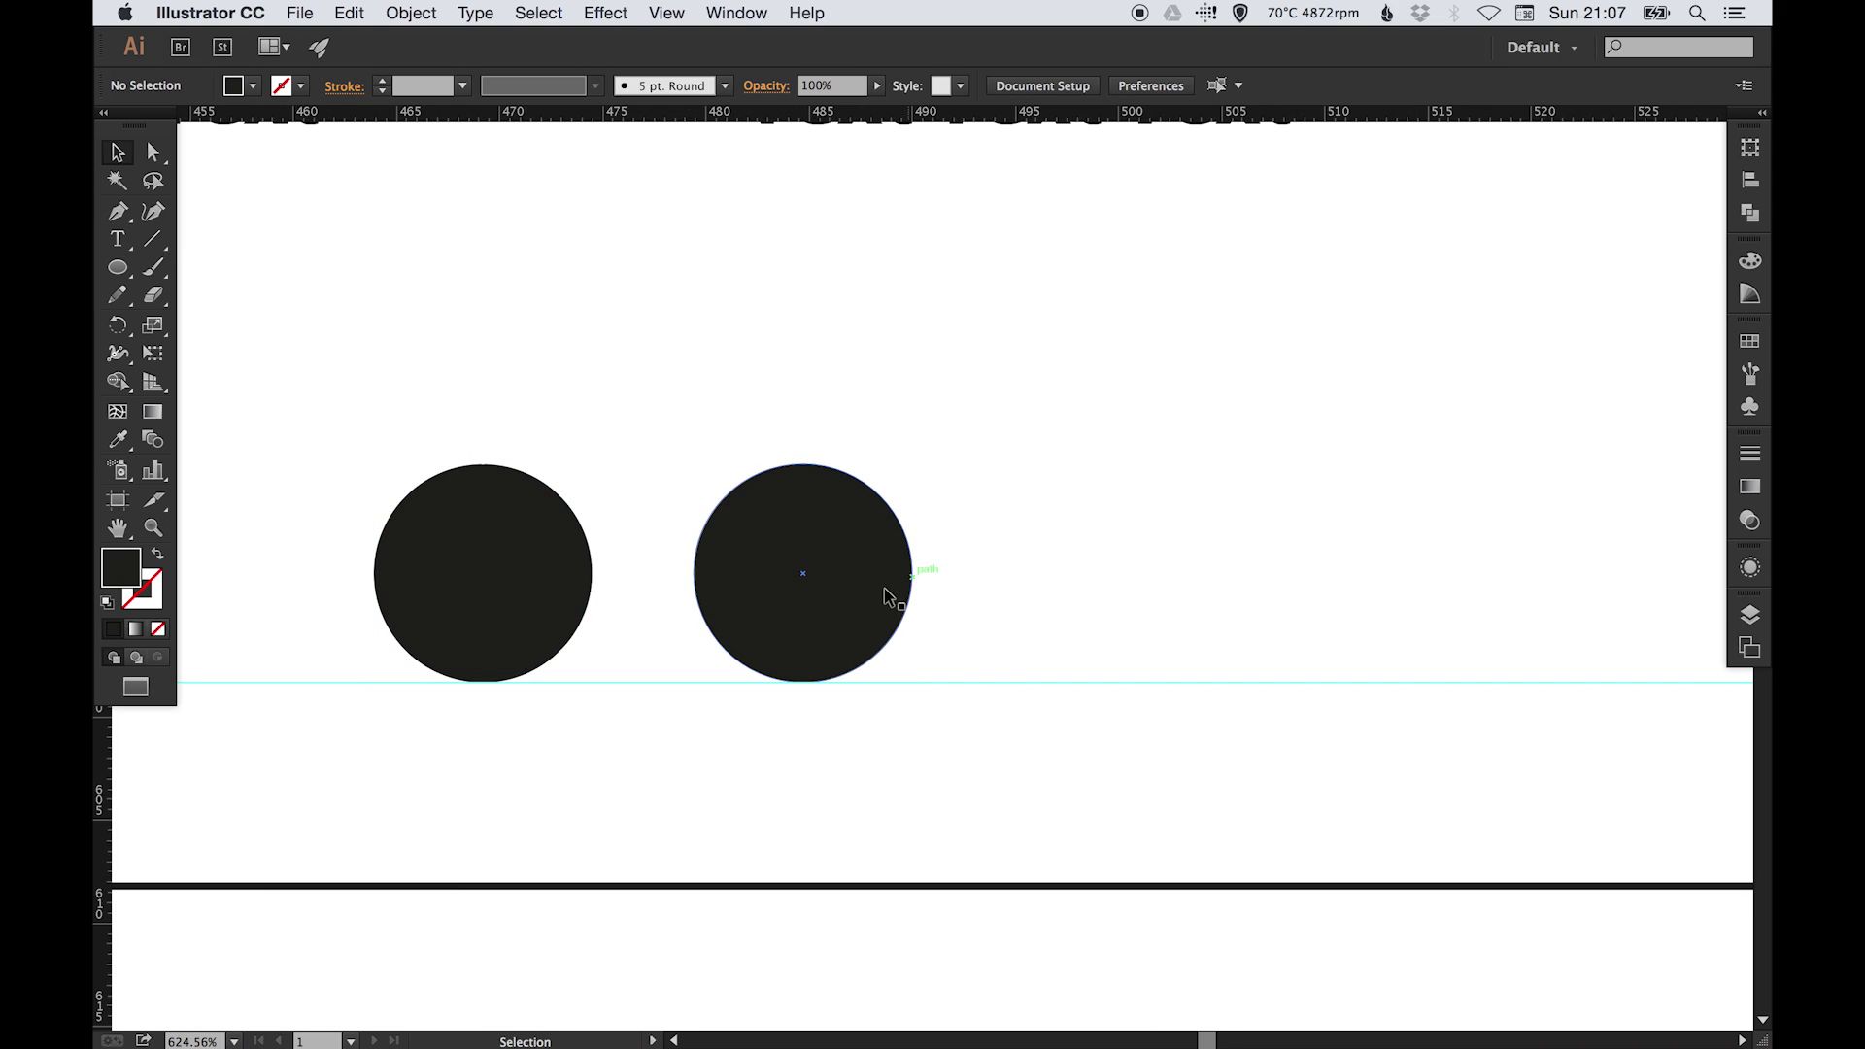
key("super+1")
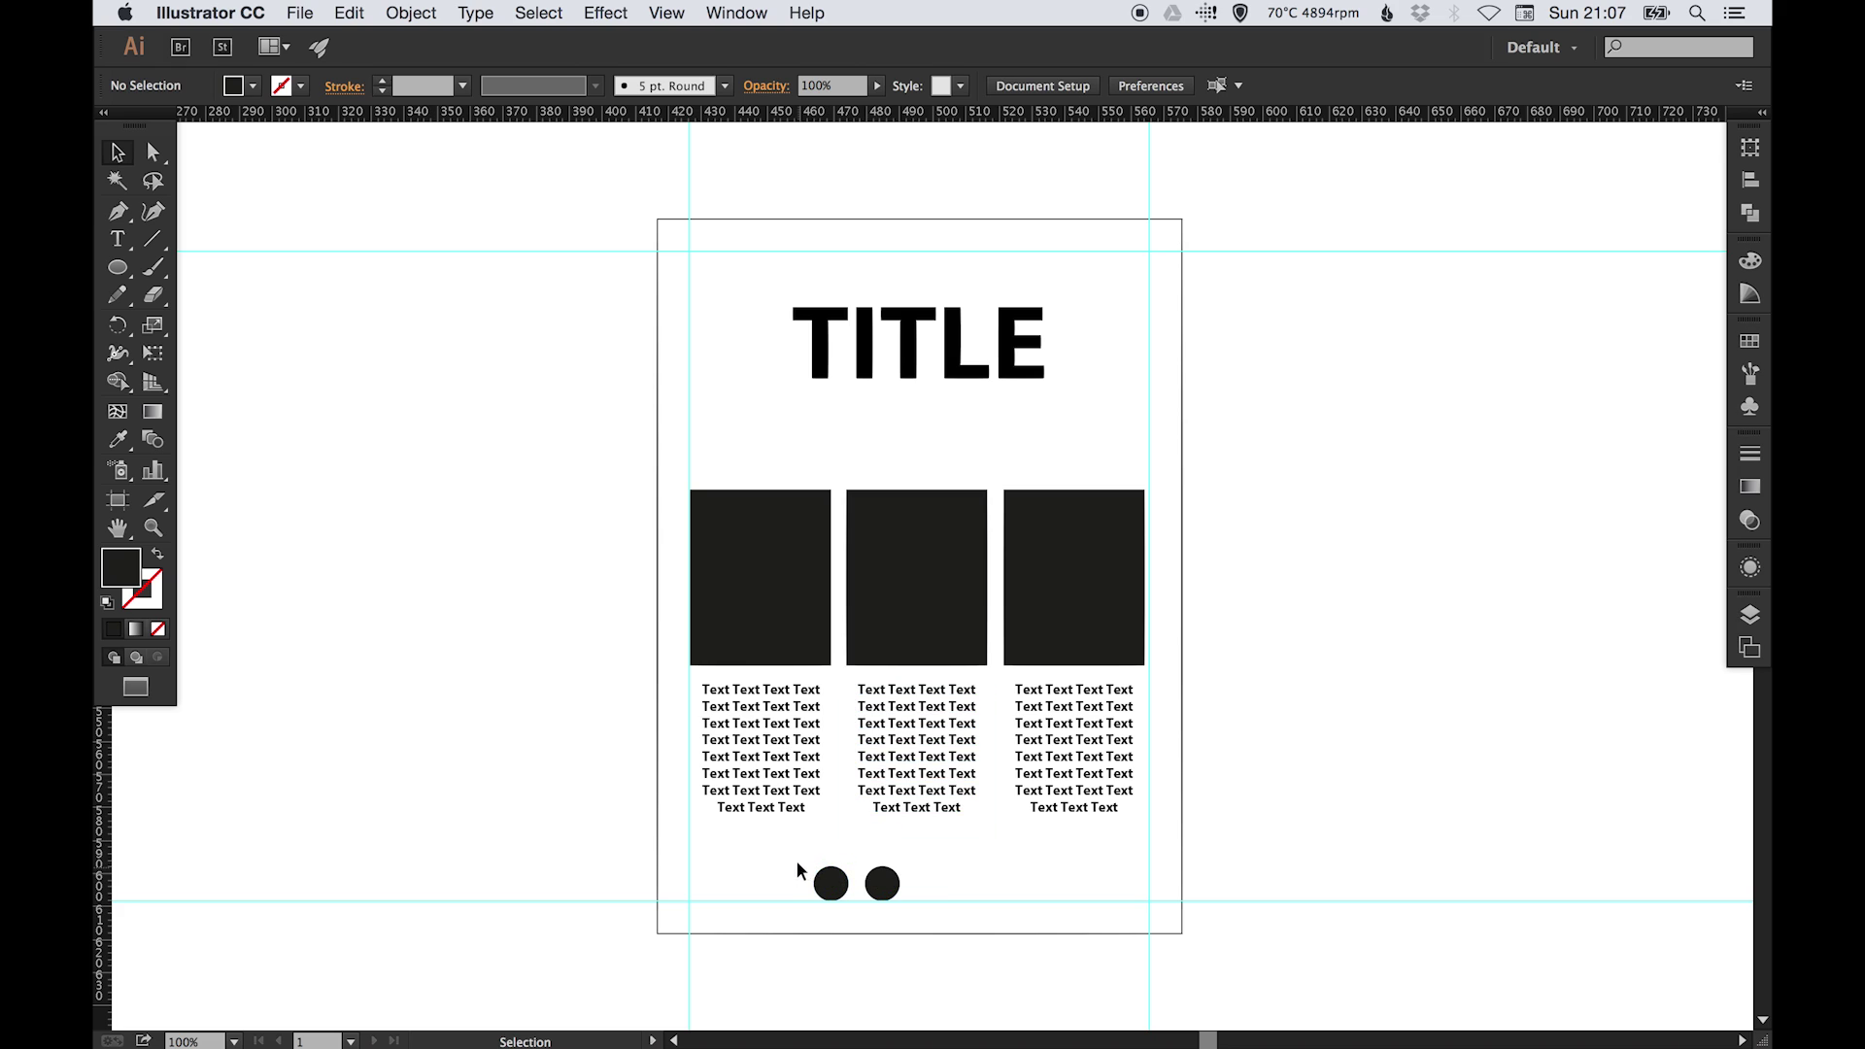
Step: Nudge both circles a step right with the arrow key
left_click_drag(800, 858, 940, 892)
left_click(1284, 749)
scroll(1010, 651, "down", 1)
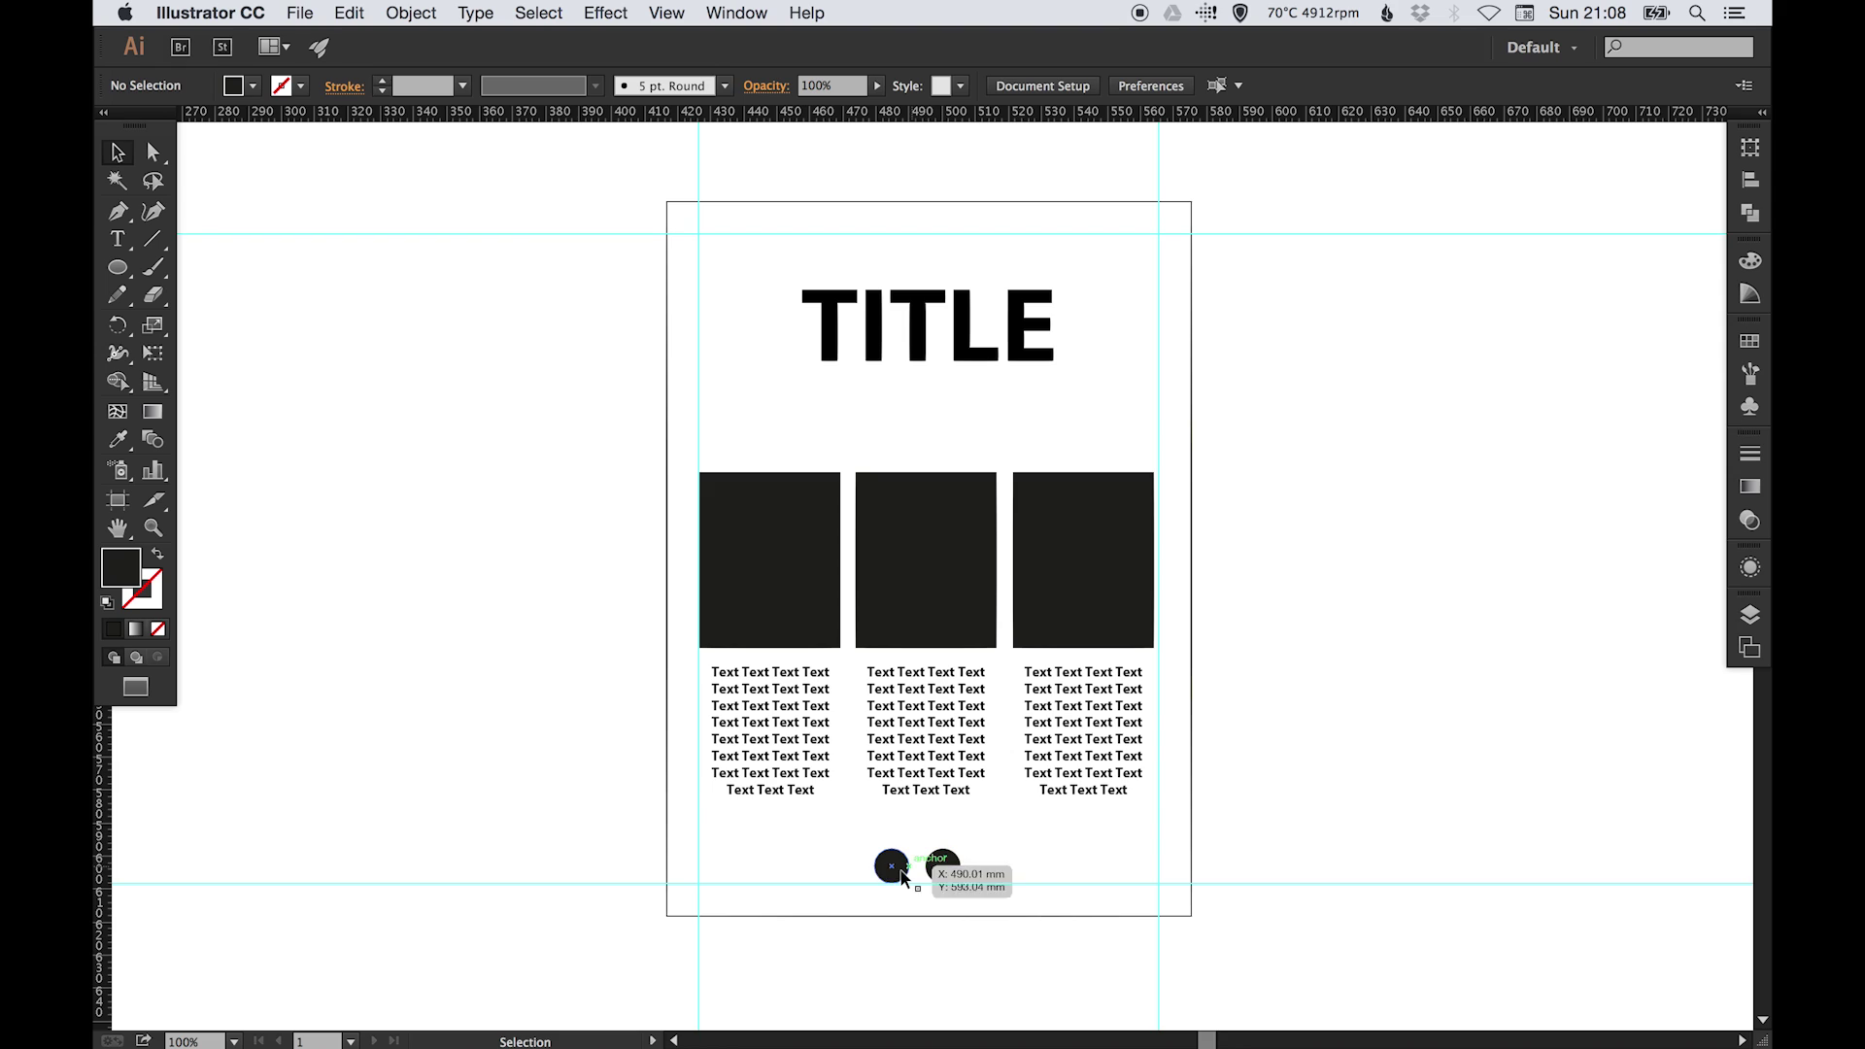
left_click_drag(854, 859, 966, 884)
key("Right")
key("Right")
key("Right")
key("Right")
key("Right")
key("Right")
key("Right")
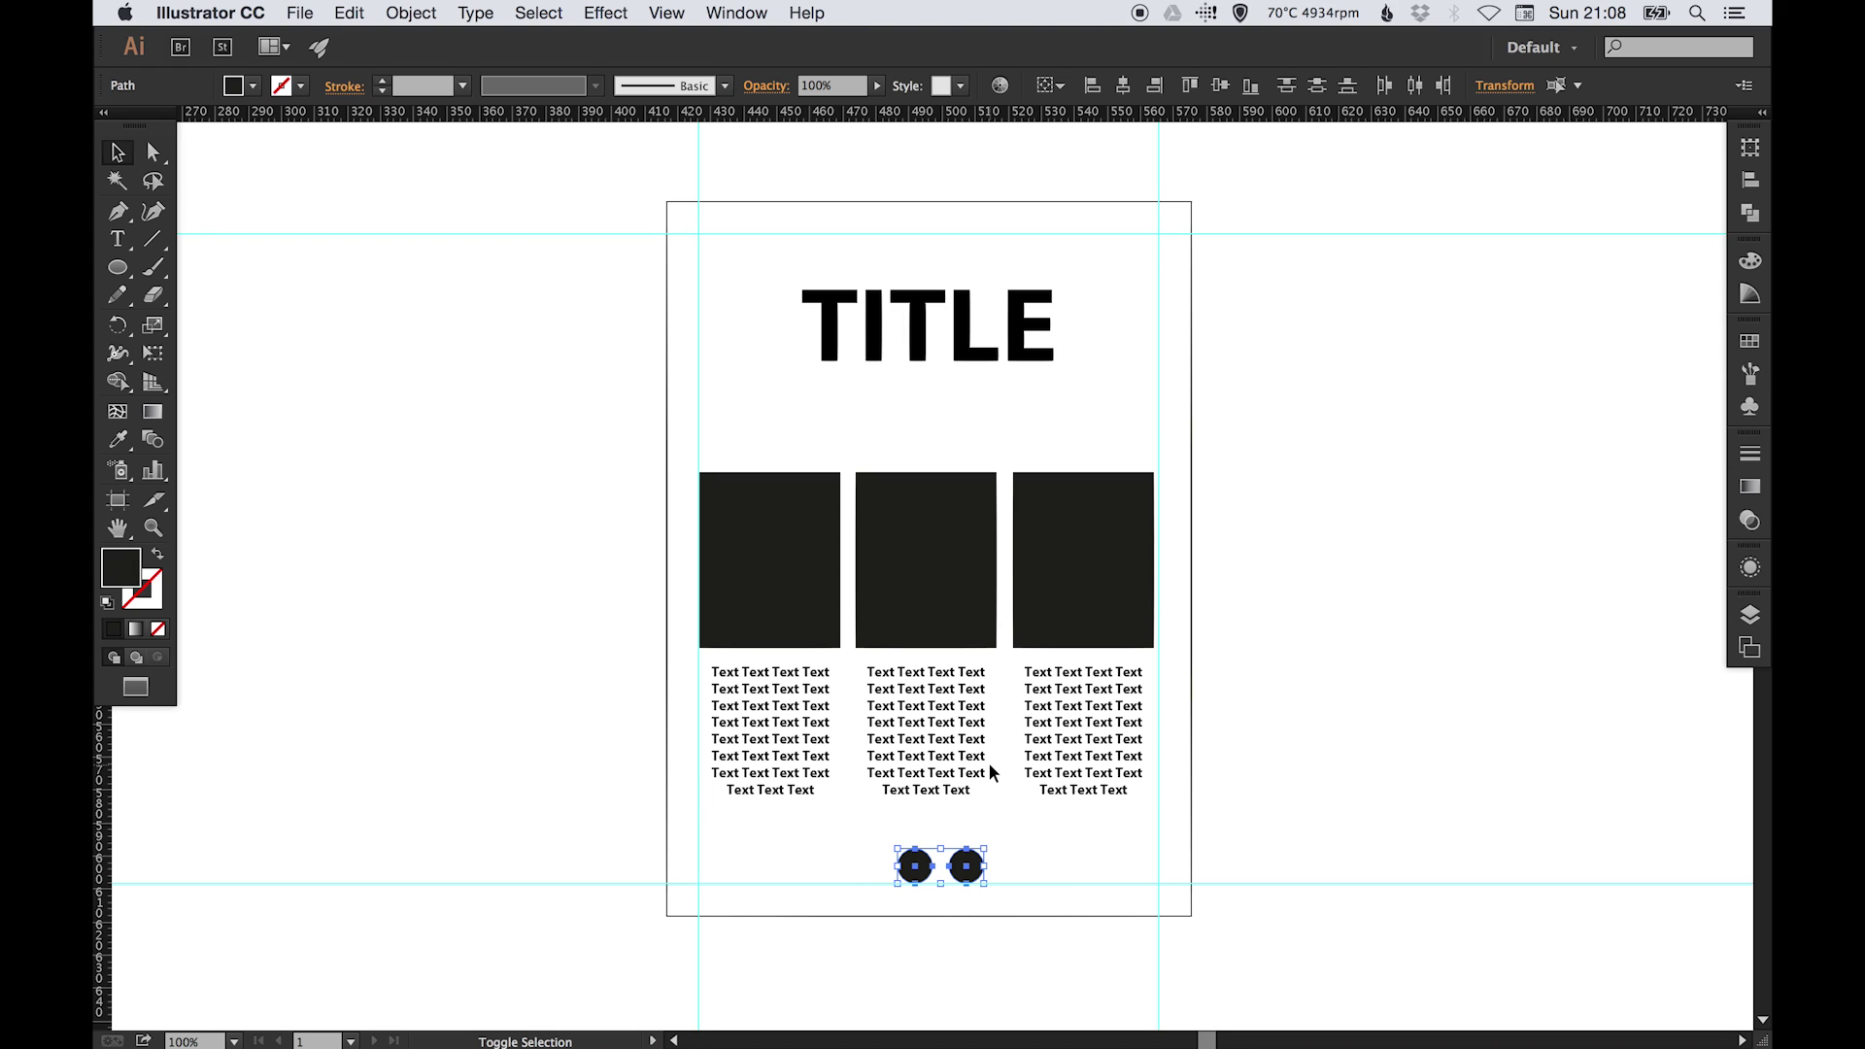
left_click(1389, 530)
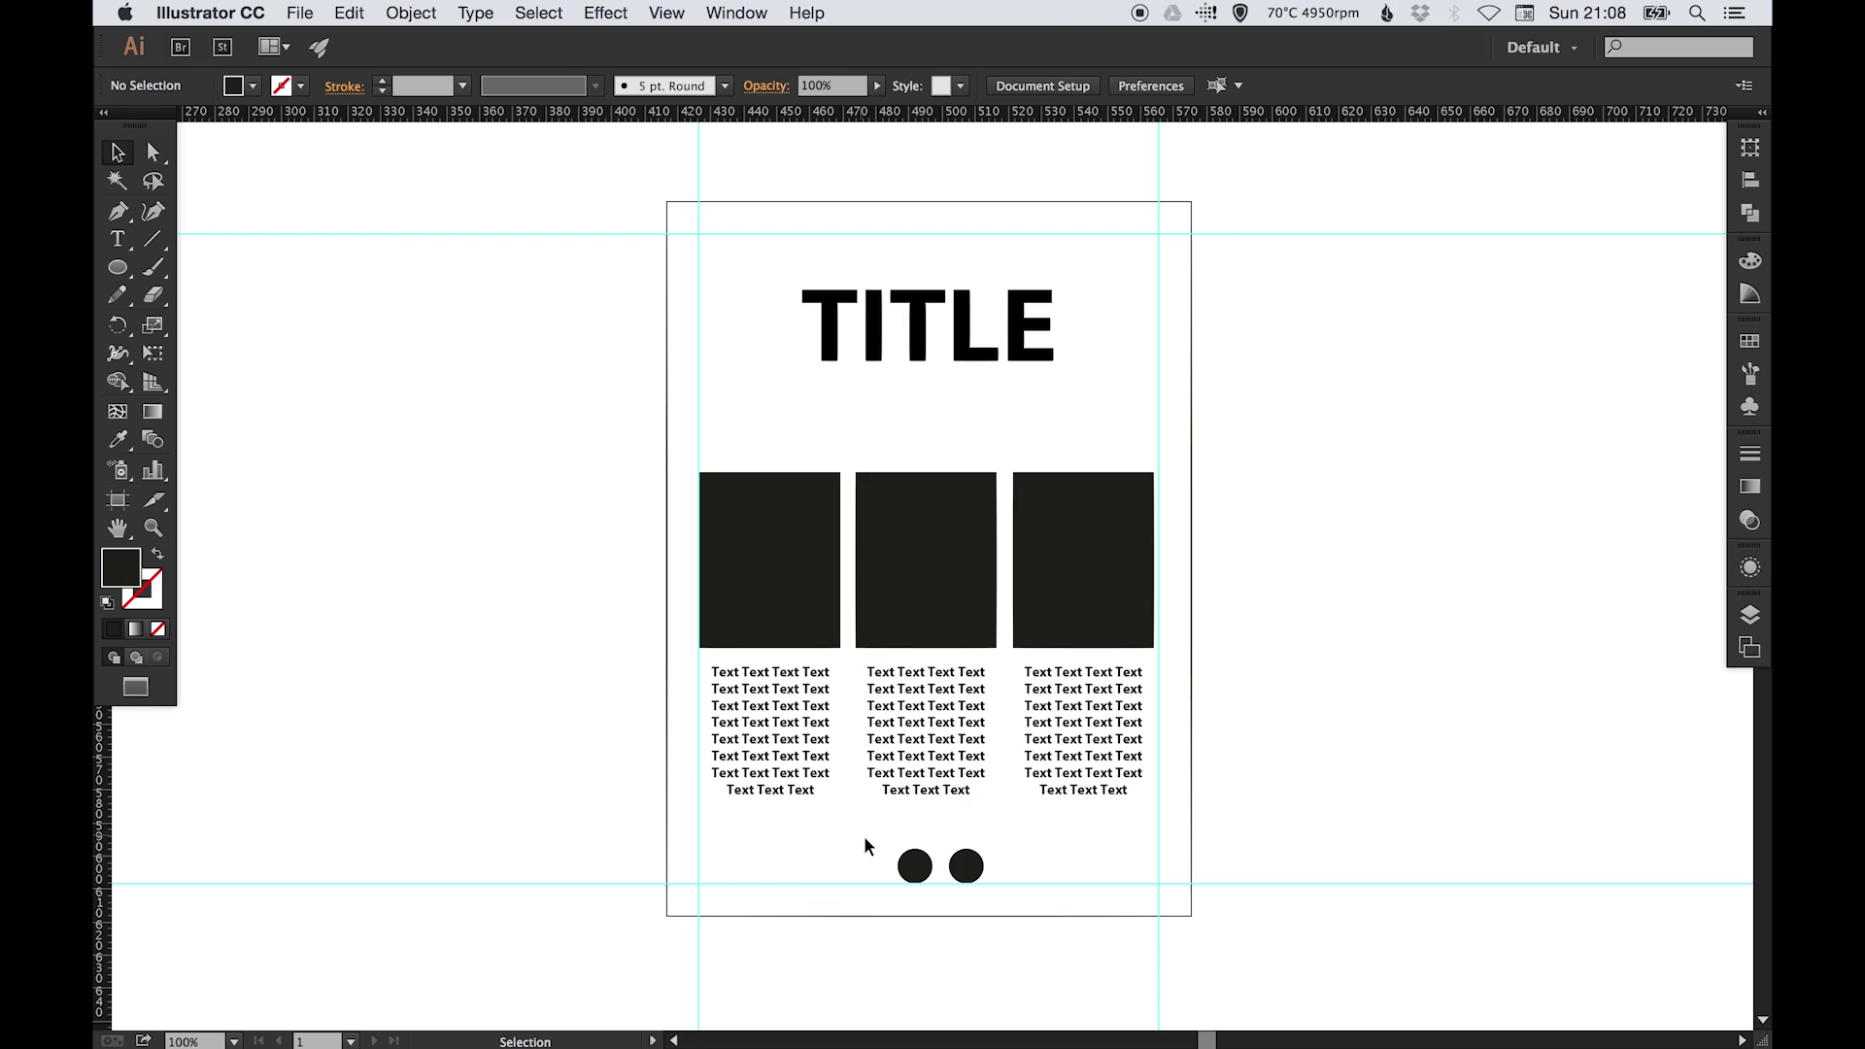
Step: Group the two small circles with Object > Group
left_click_drag(870, 854, 976, 879)
left_click(412, 14)
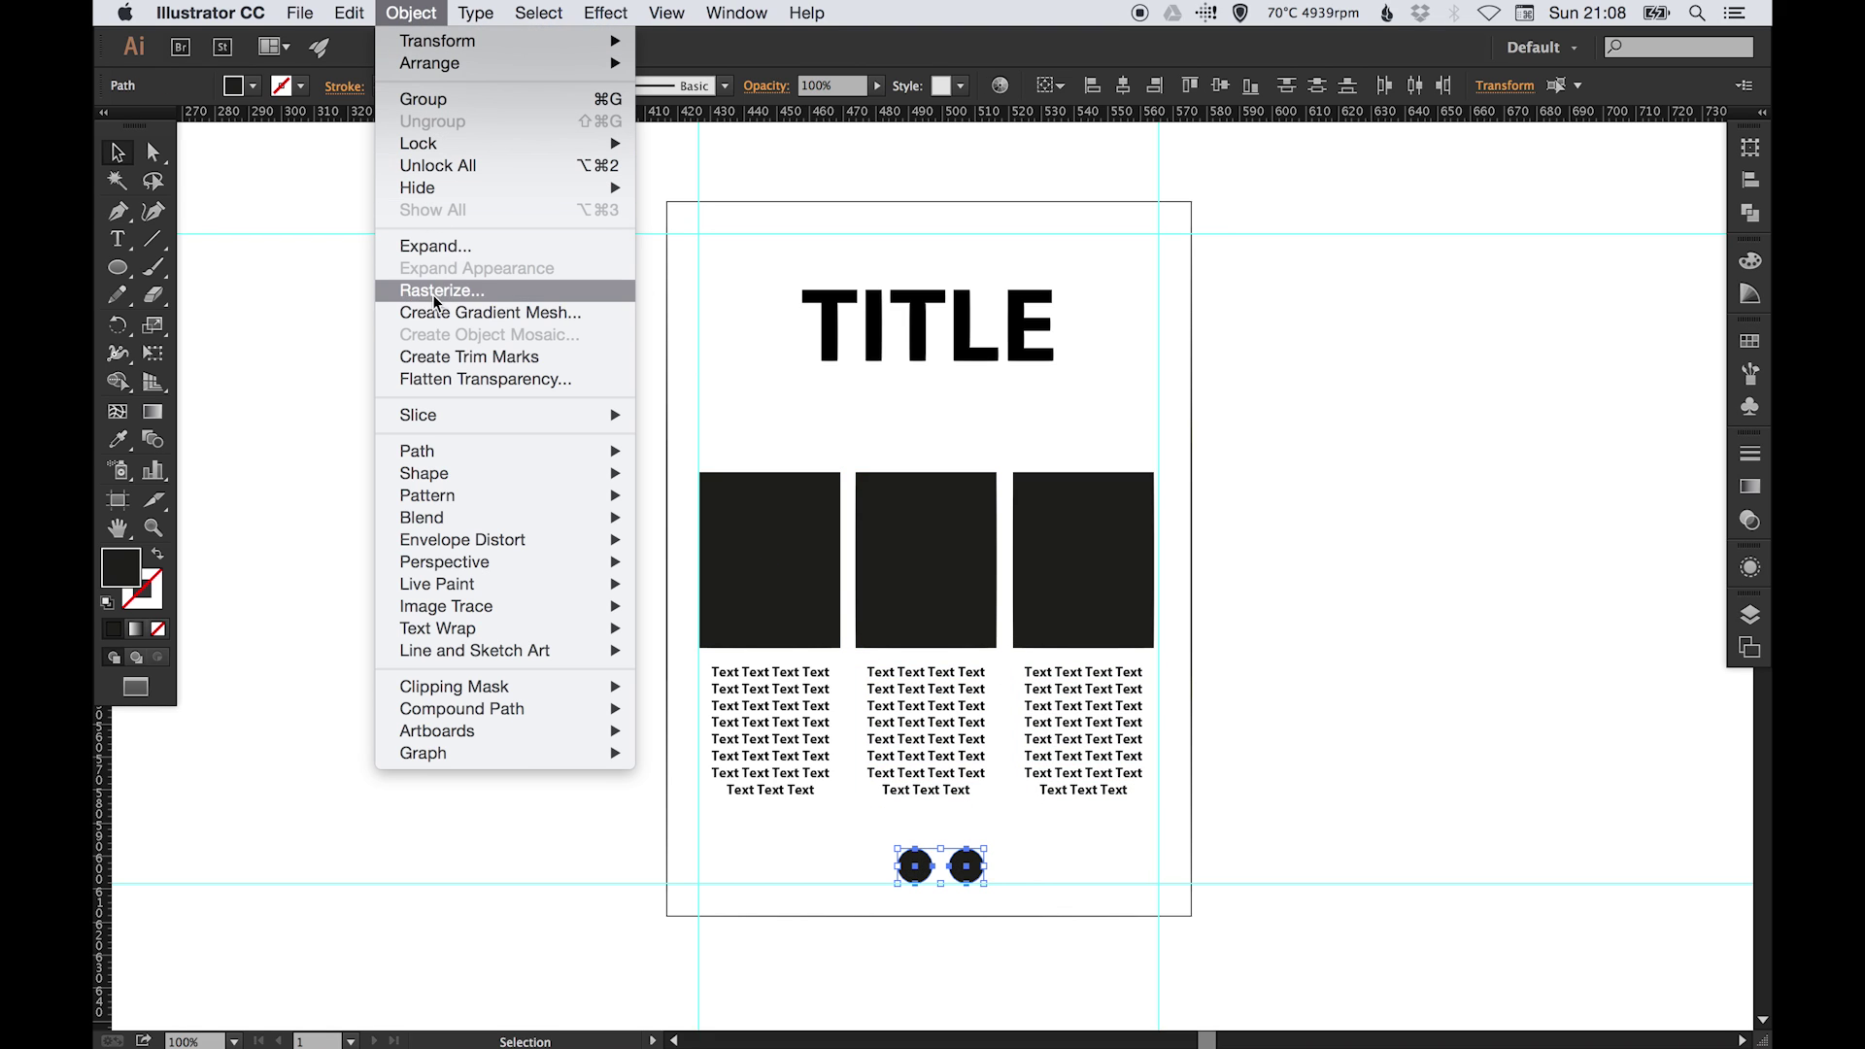
left_click(432, 101)
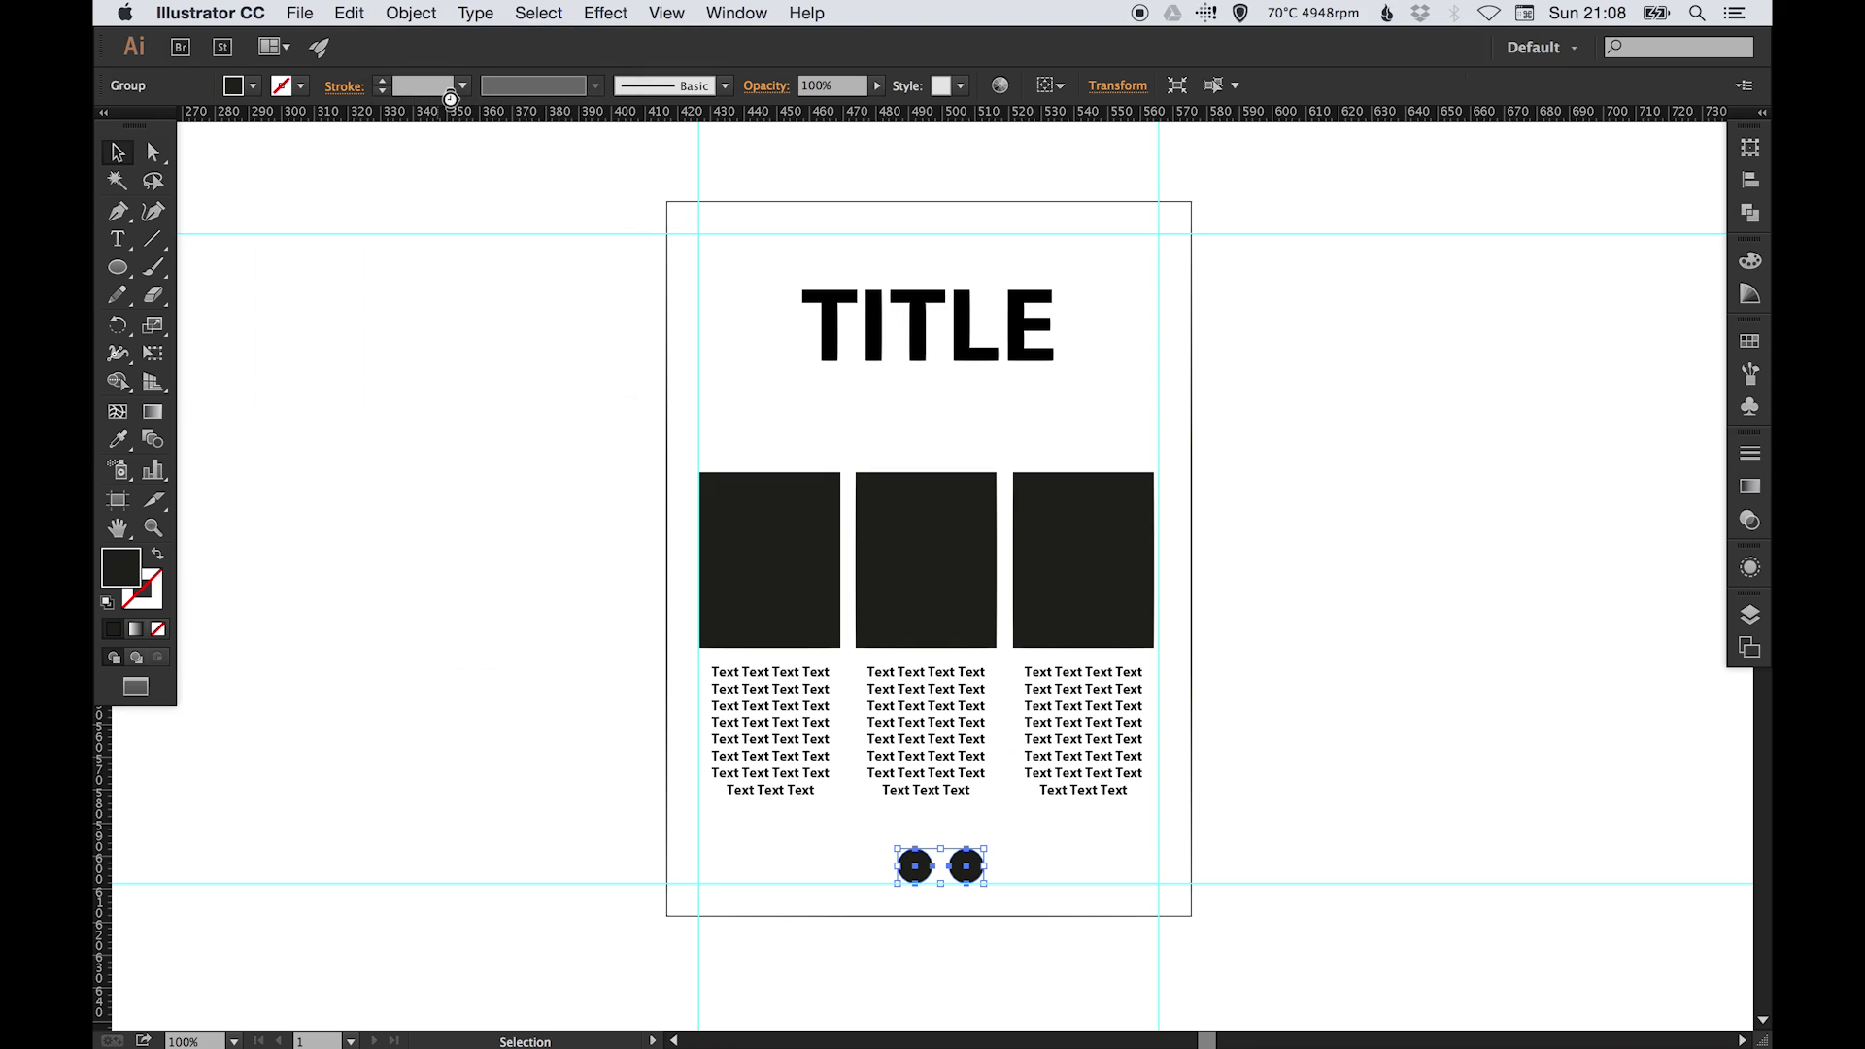
left_click(1332, 568)
left_click(981, 871)
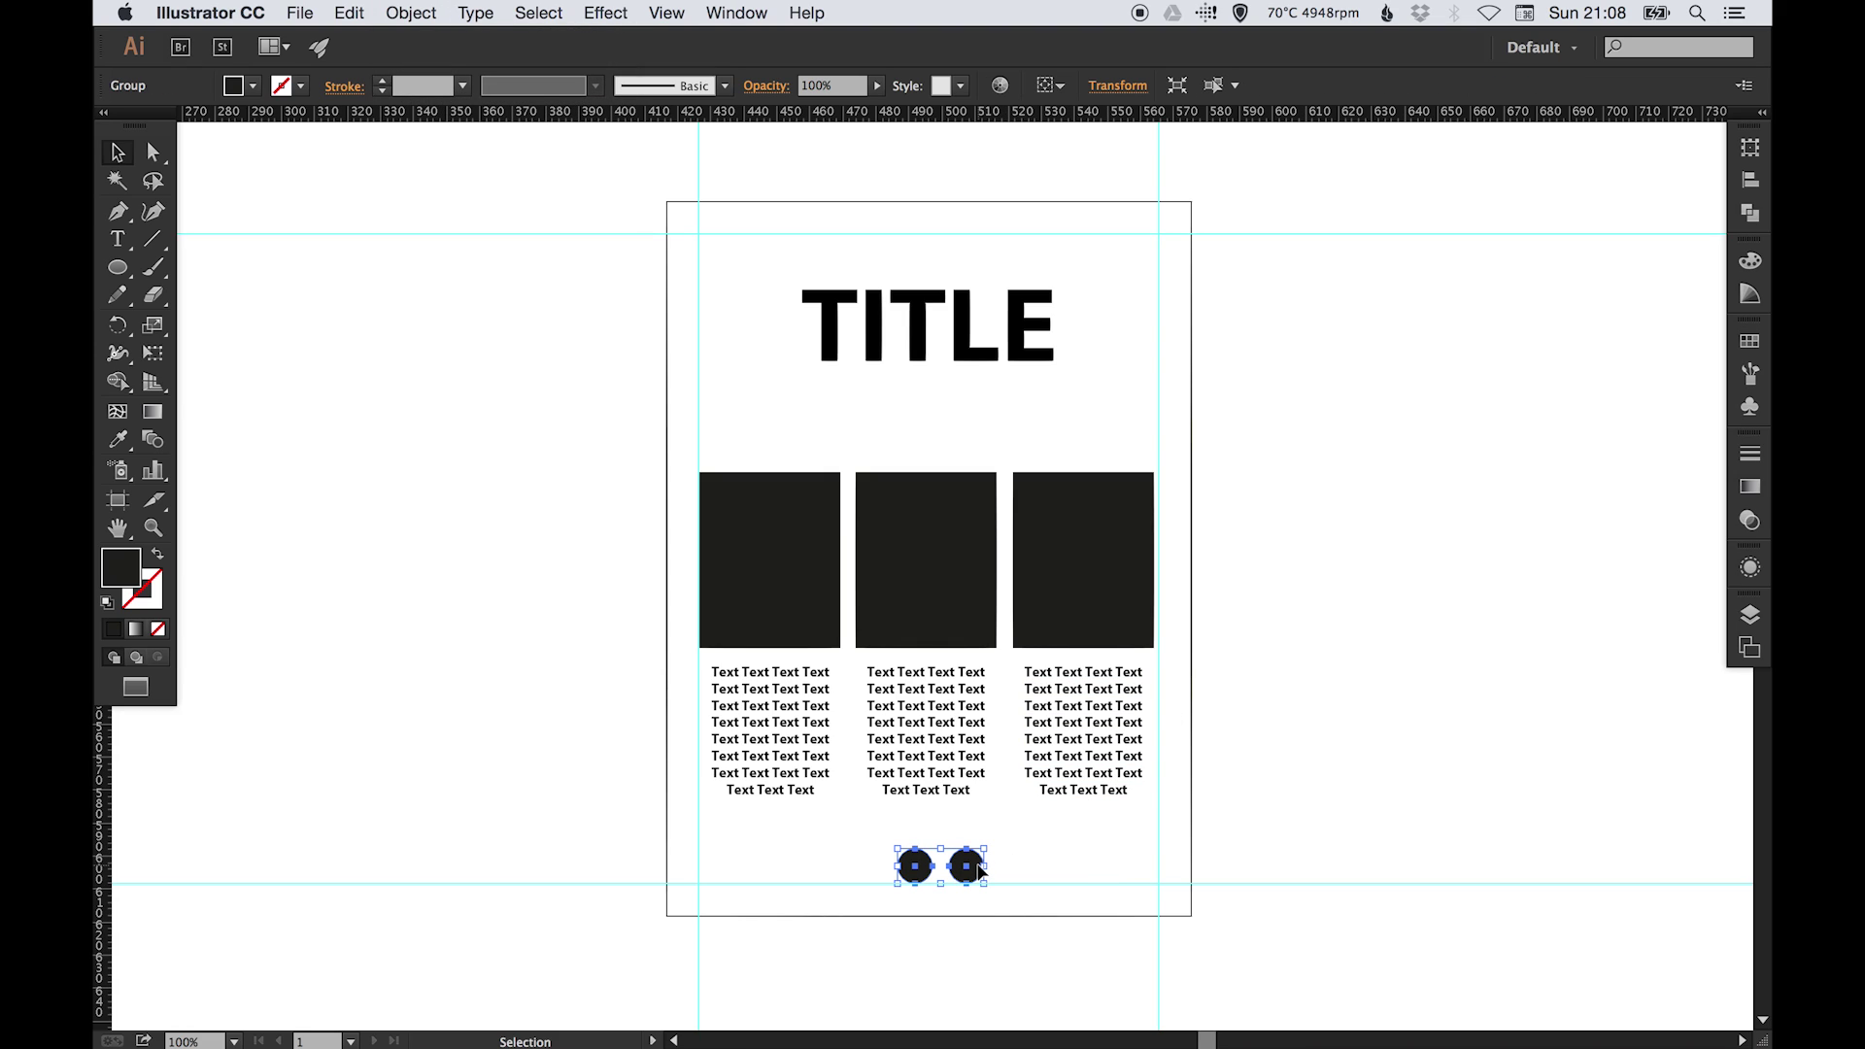
Step: Set Align To Artboard and centre the circle group horizontally on the page
left_click(1059, 86)
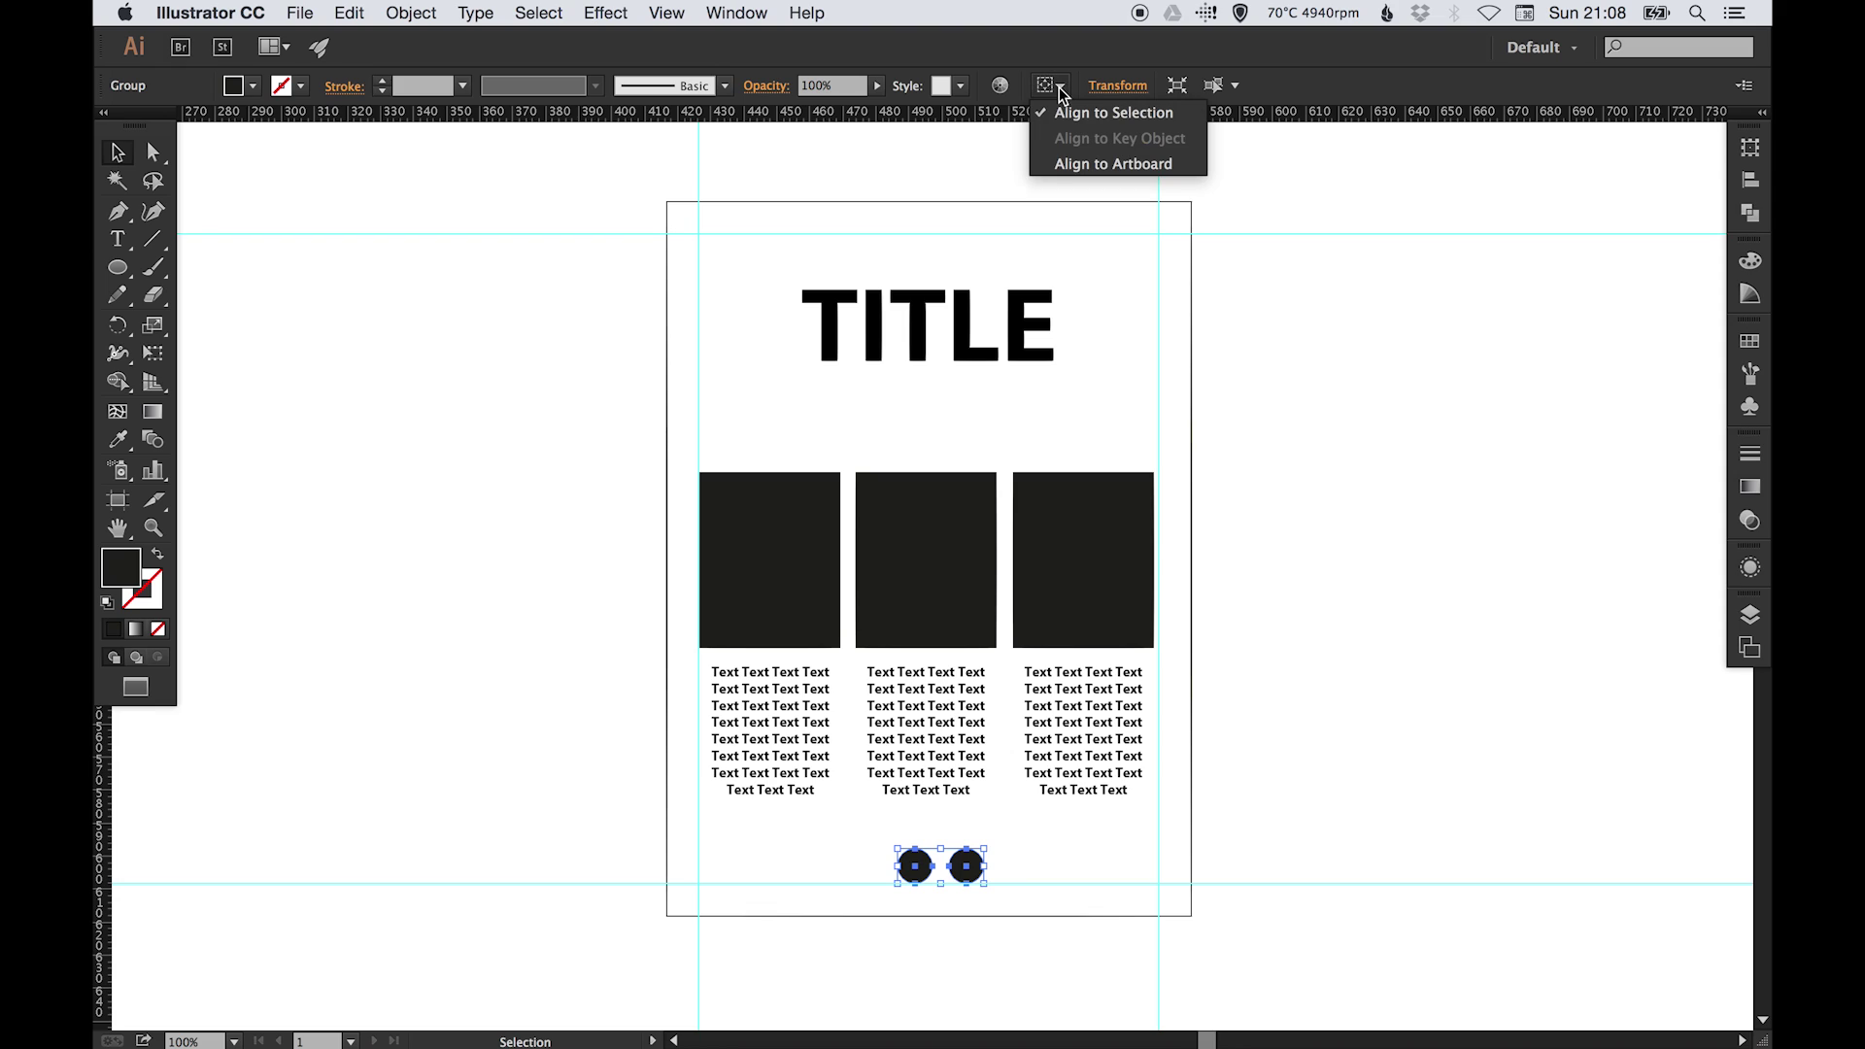
left_click(1082, 165)
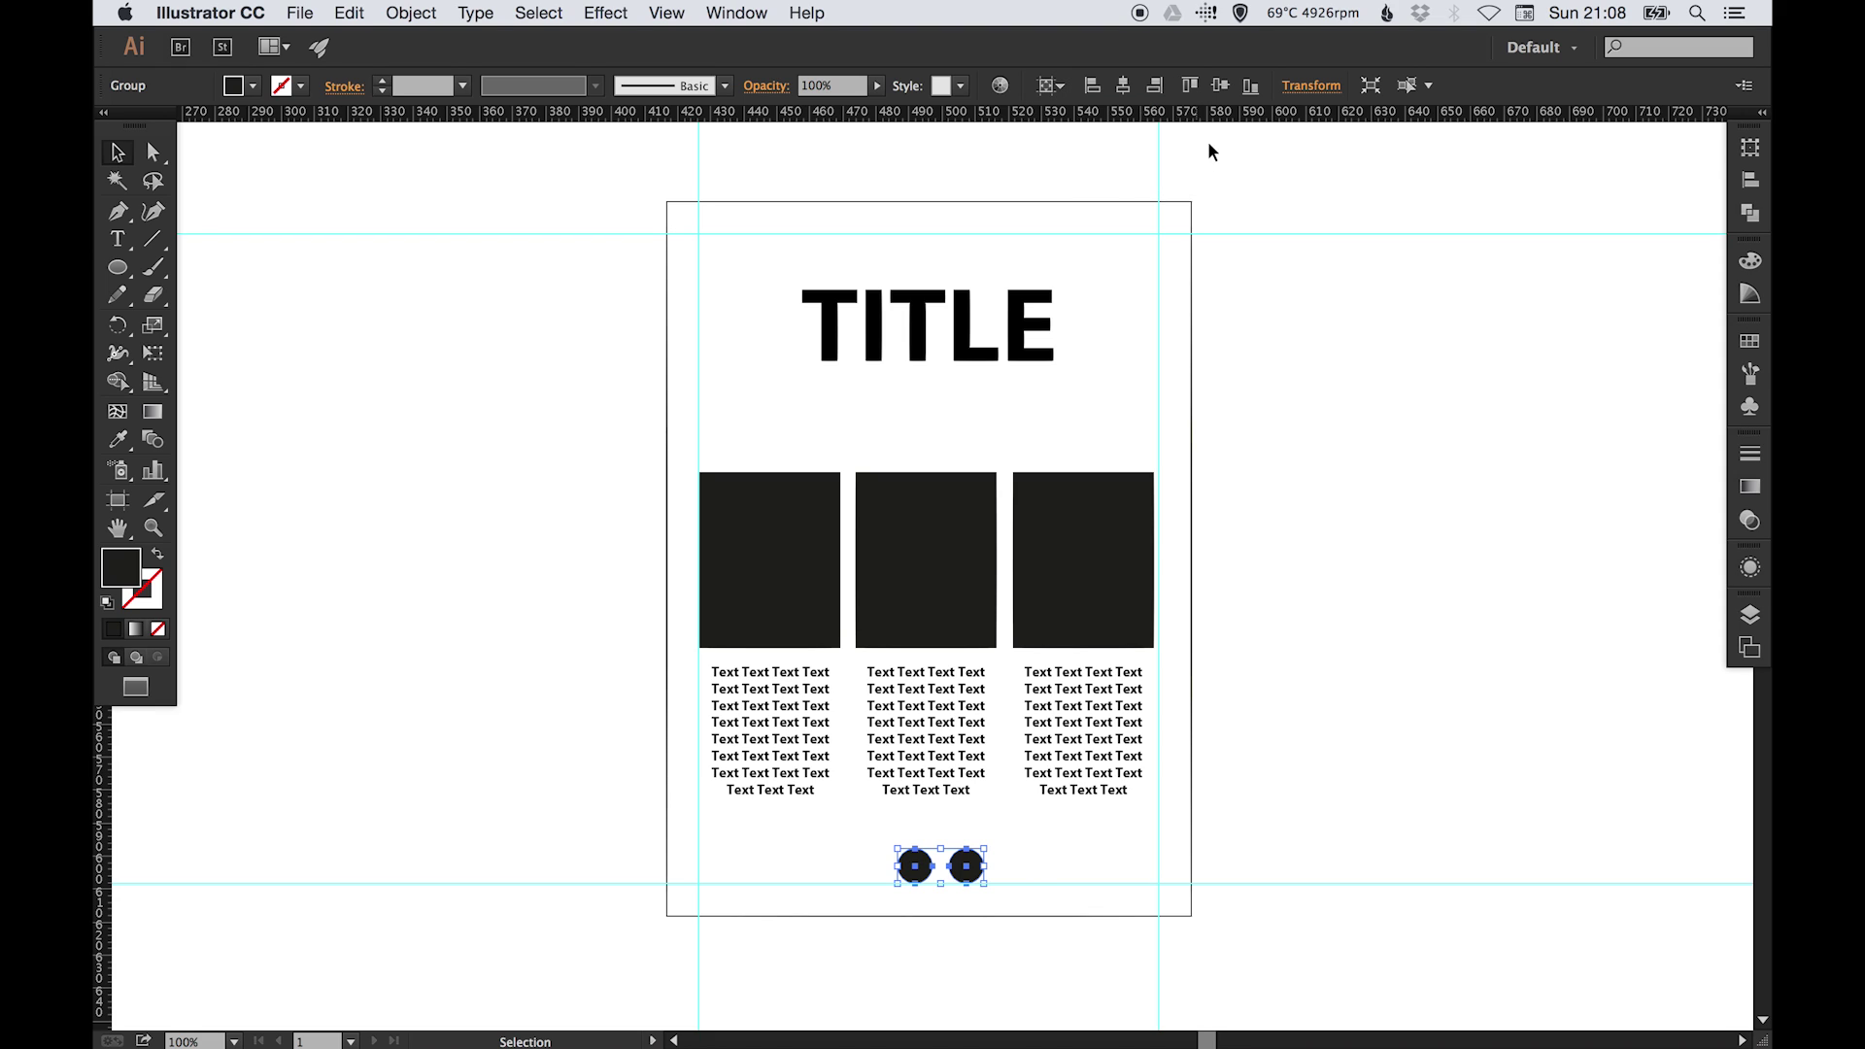
left_click(1094, 85)
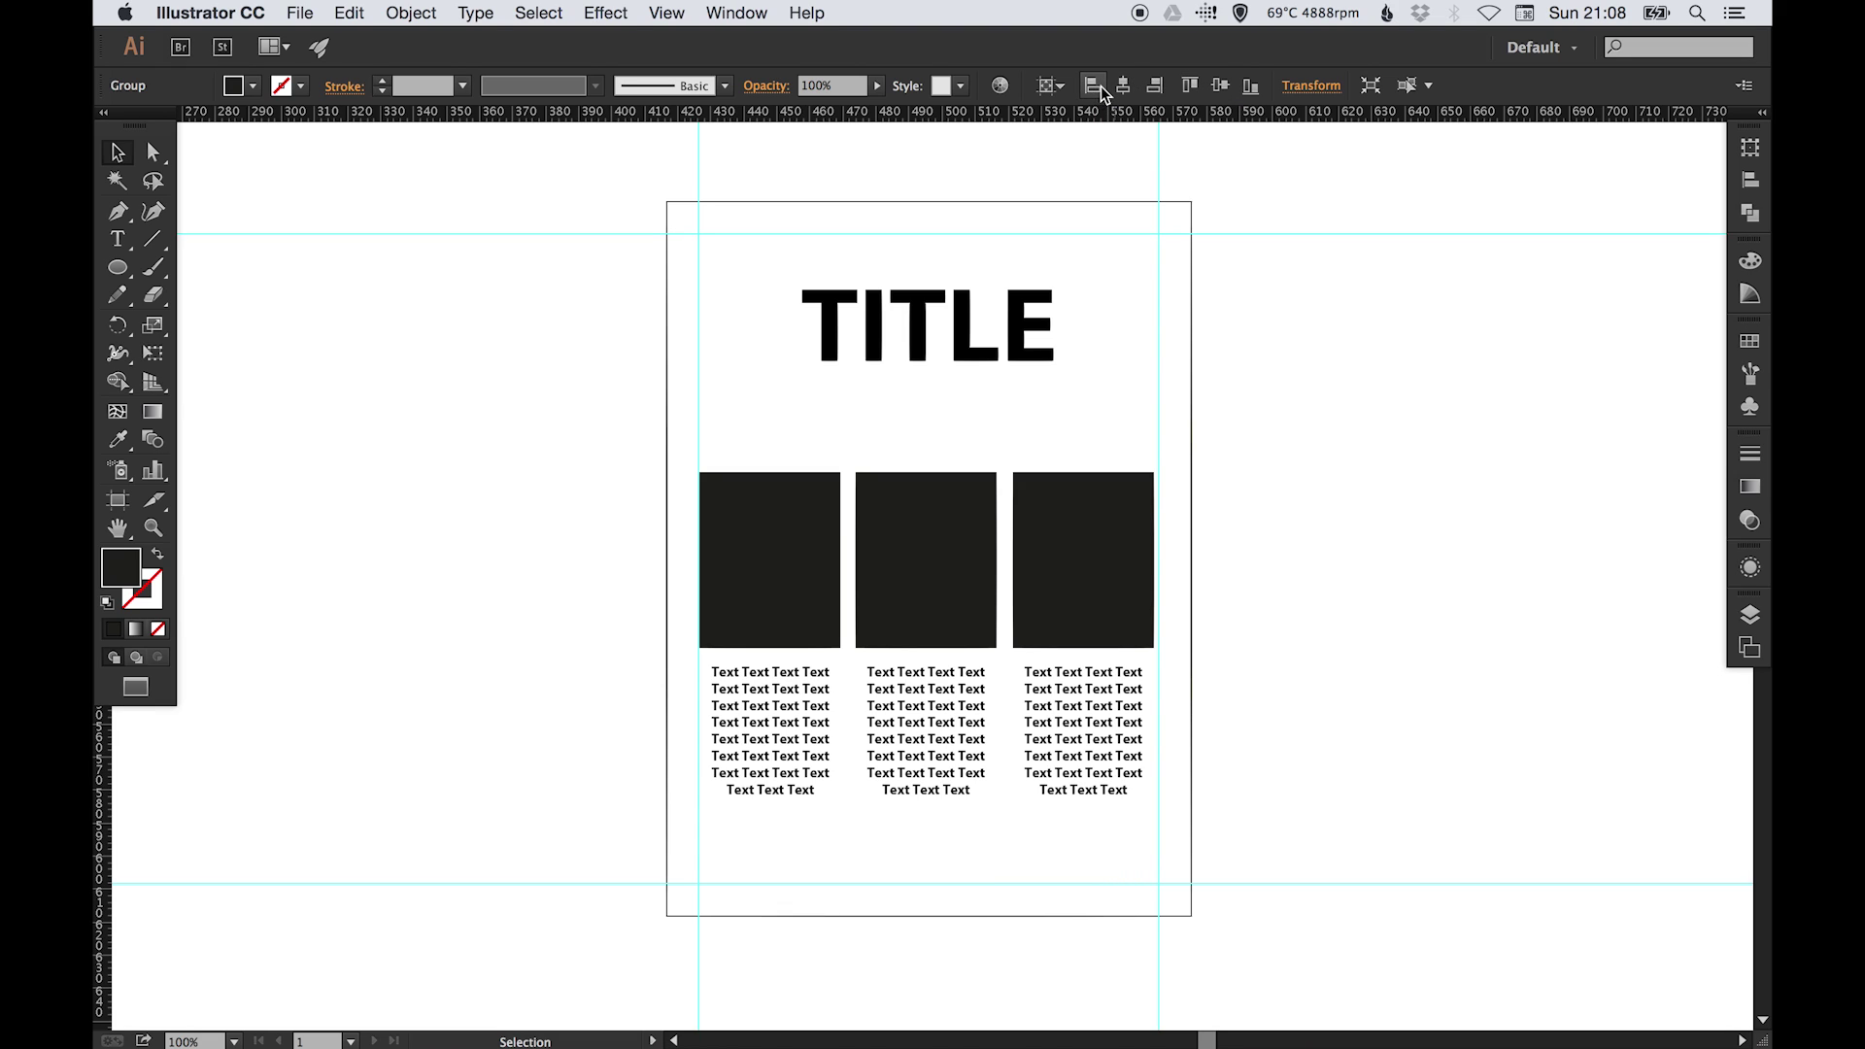
left_click(1123, 87)
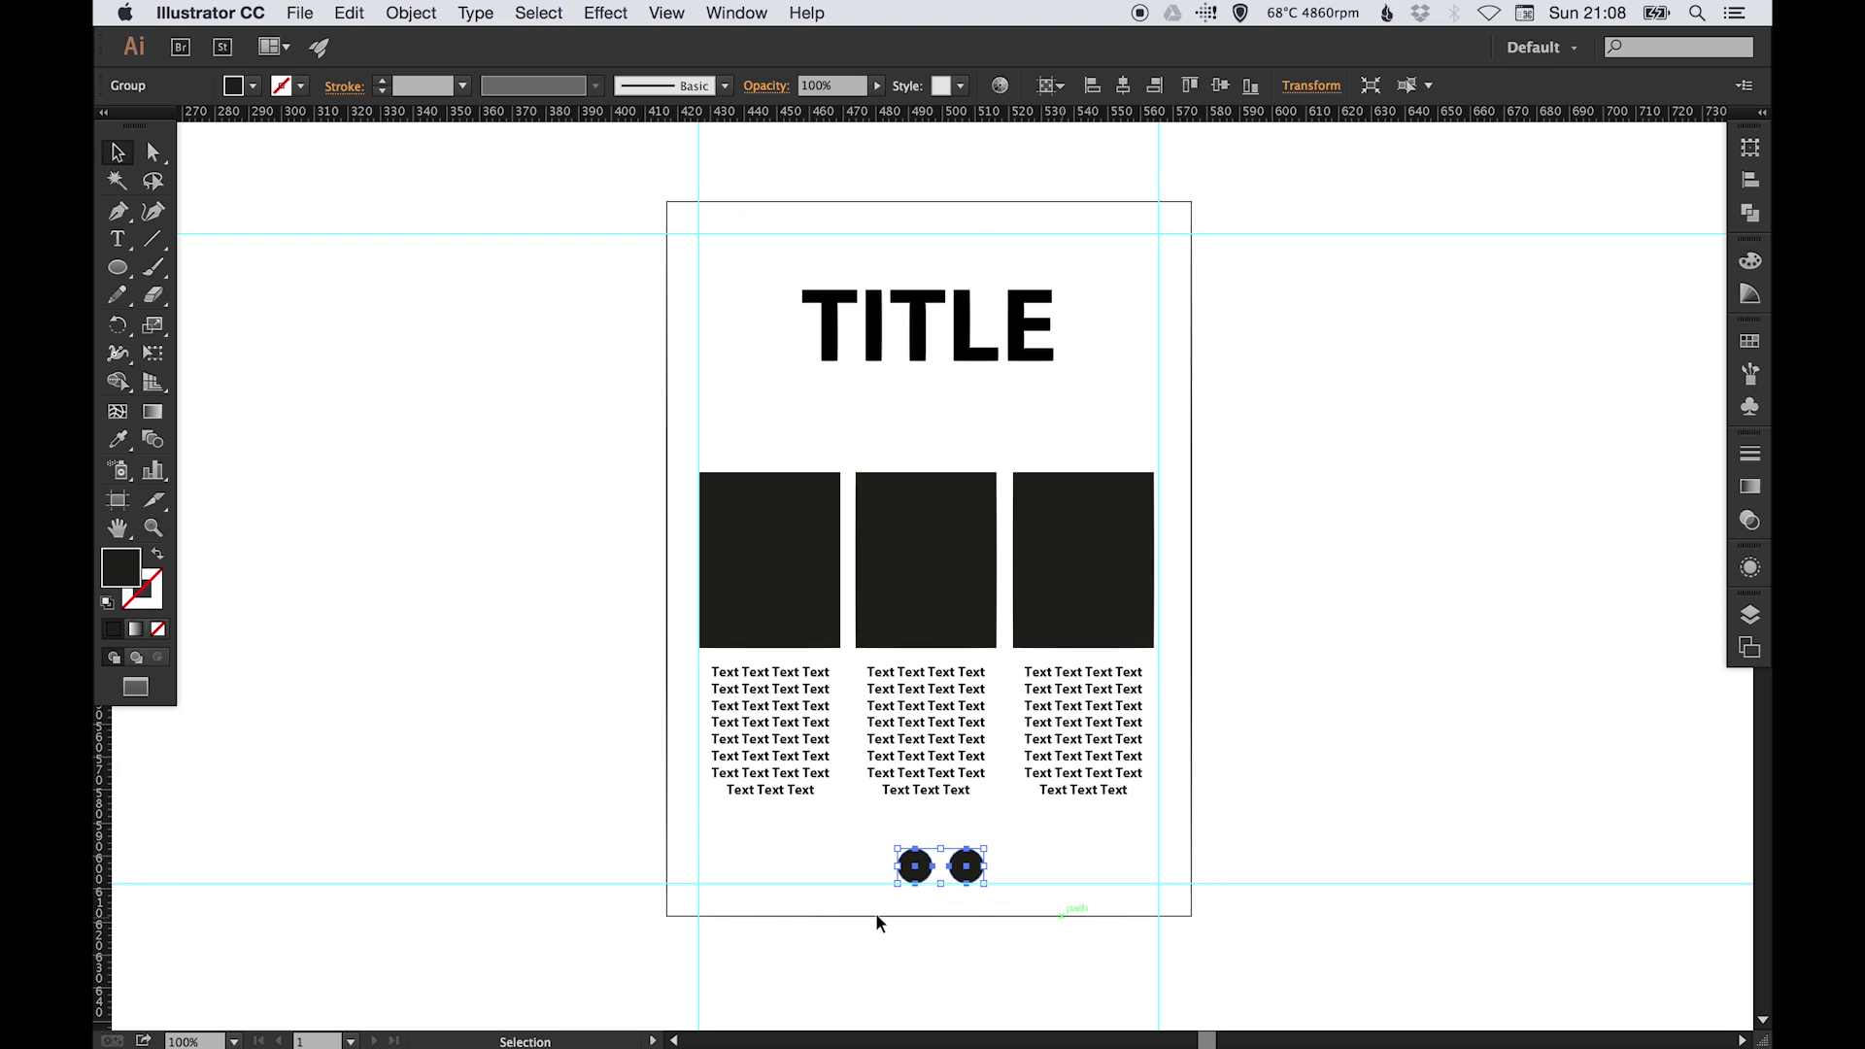
Step: Switch Align To back to Selection, then reset it to Artboard for the group
left_click(1051, 85)
left_click(1132, 111)
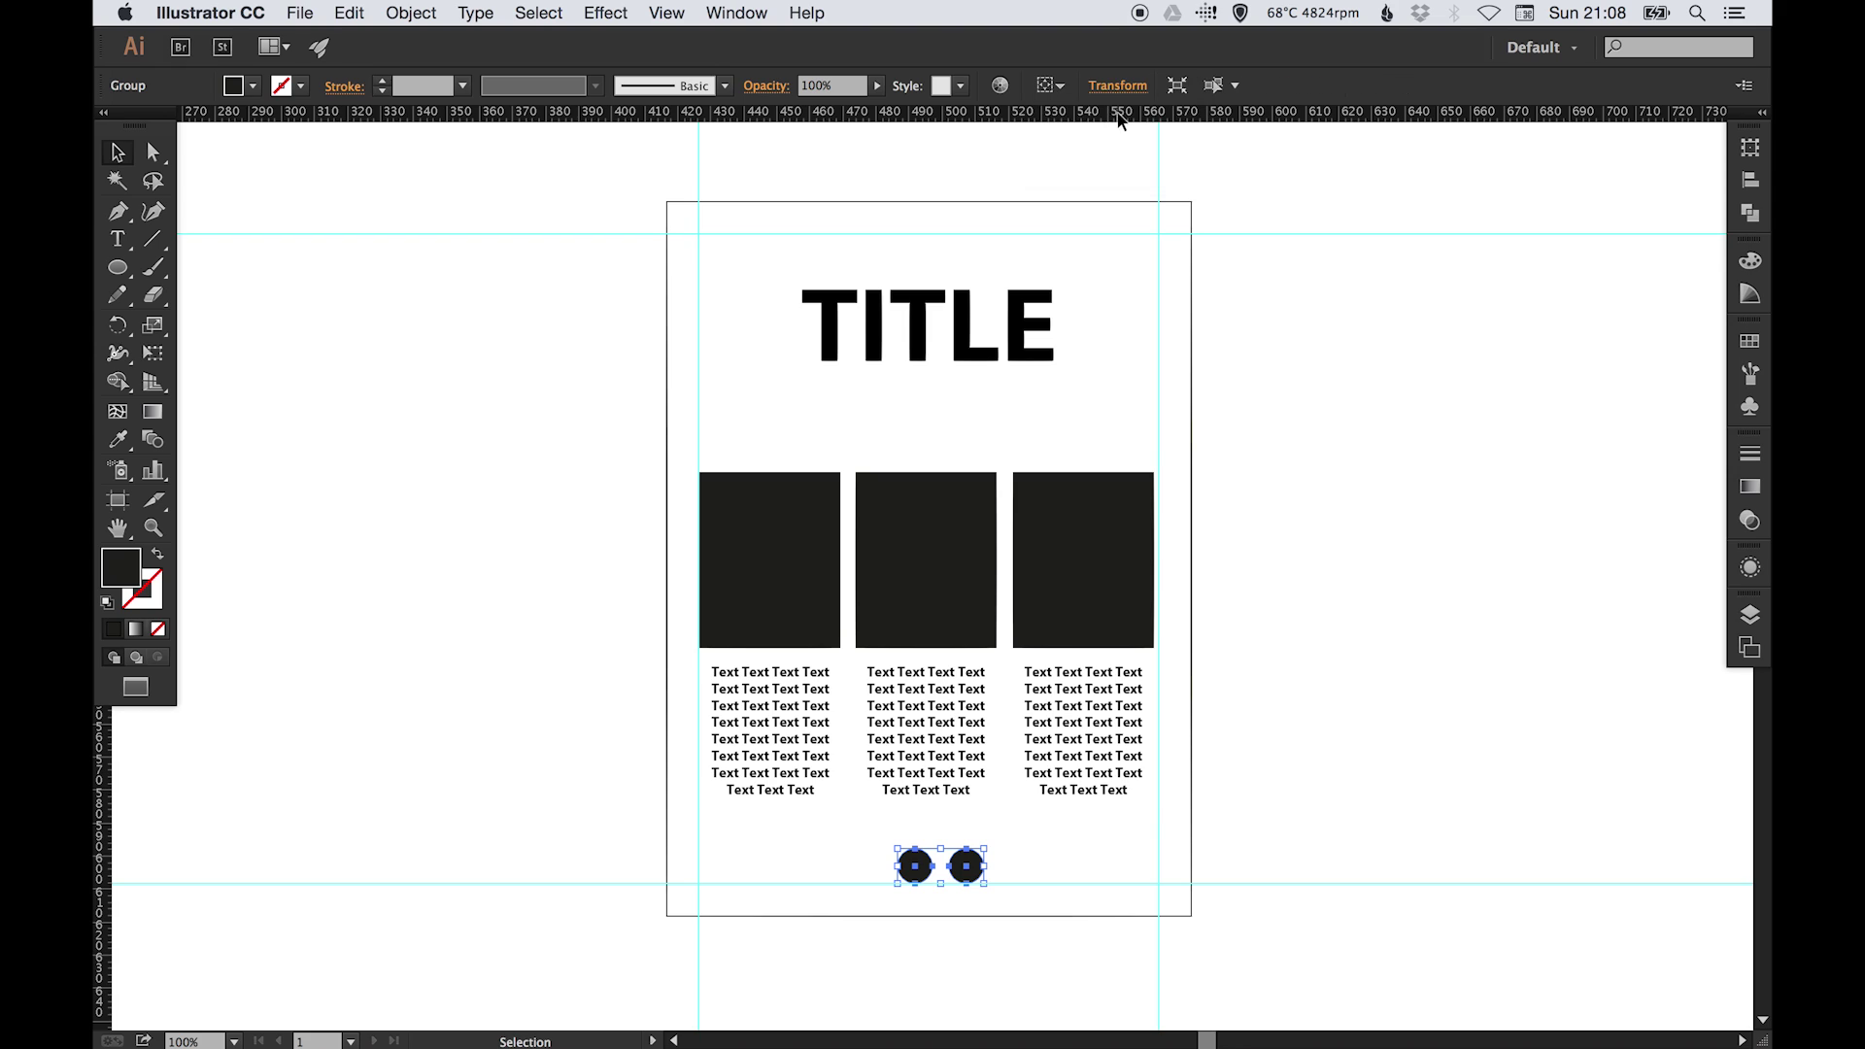
left_click(1161, 583)
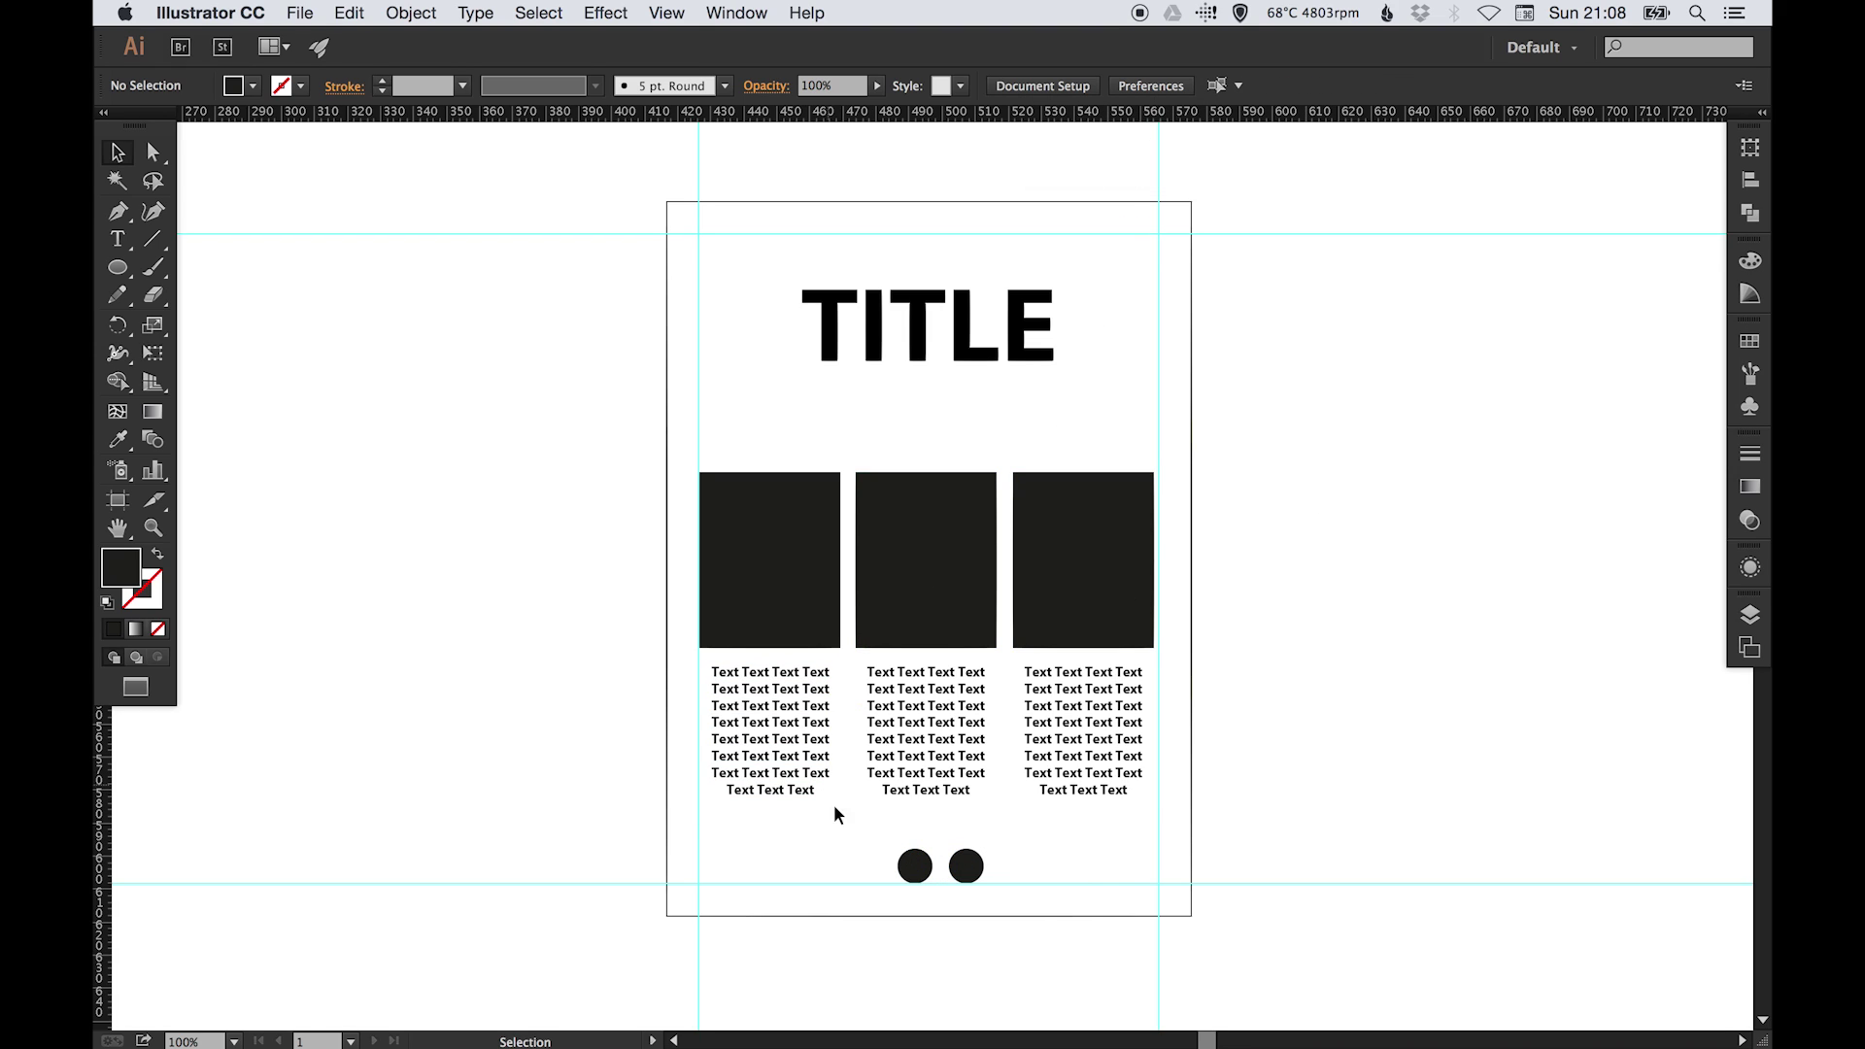
left_click(965, 866)
left_click(1073, 85)
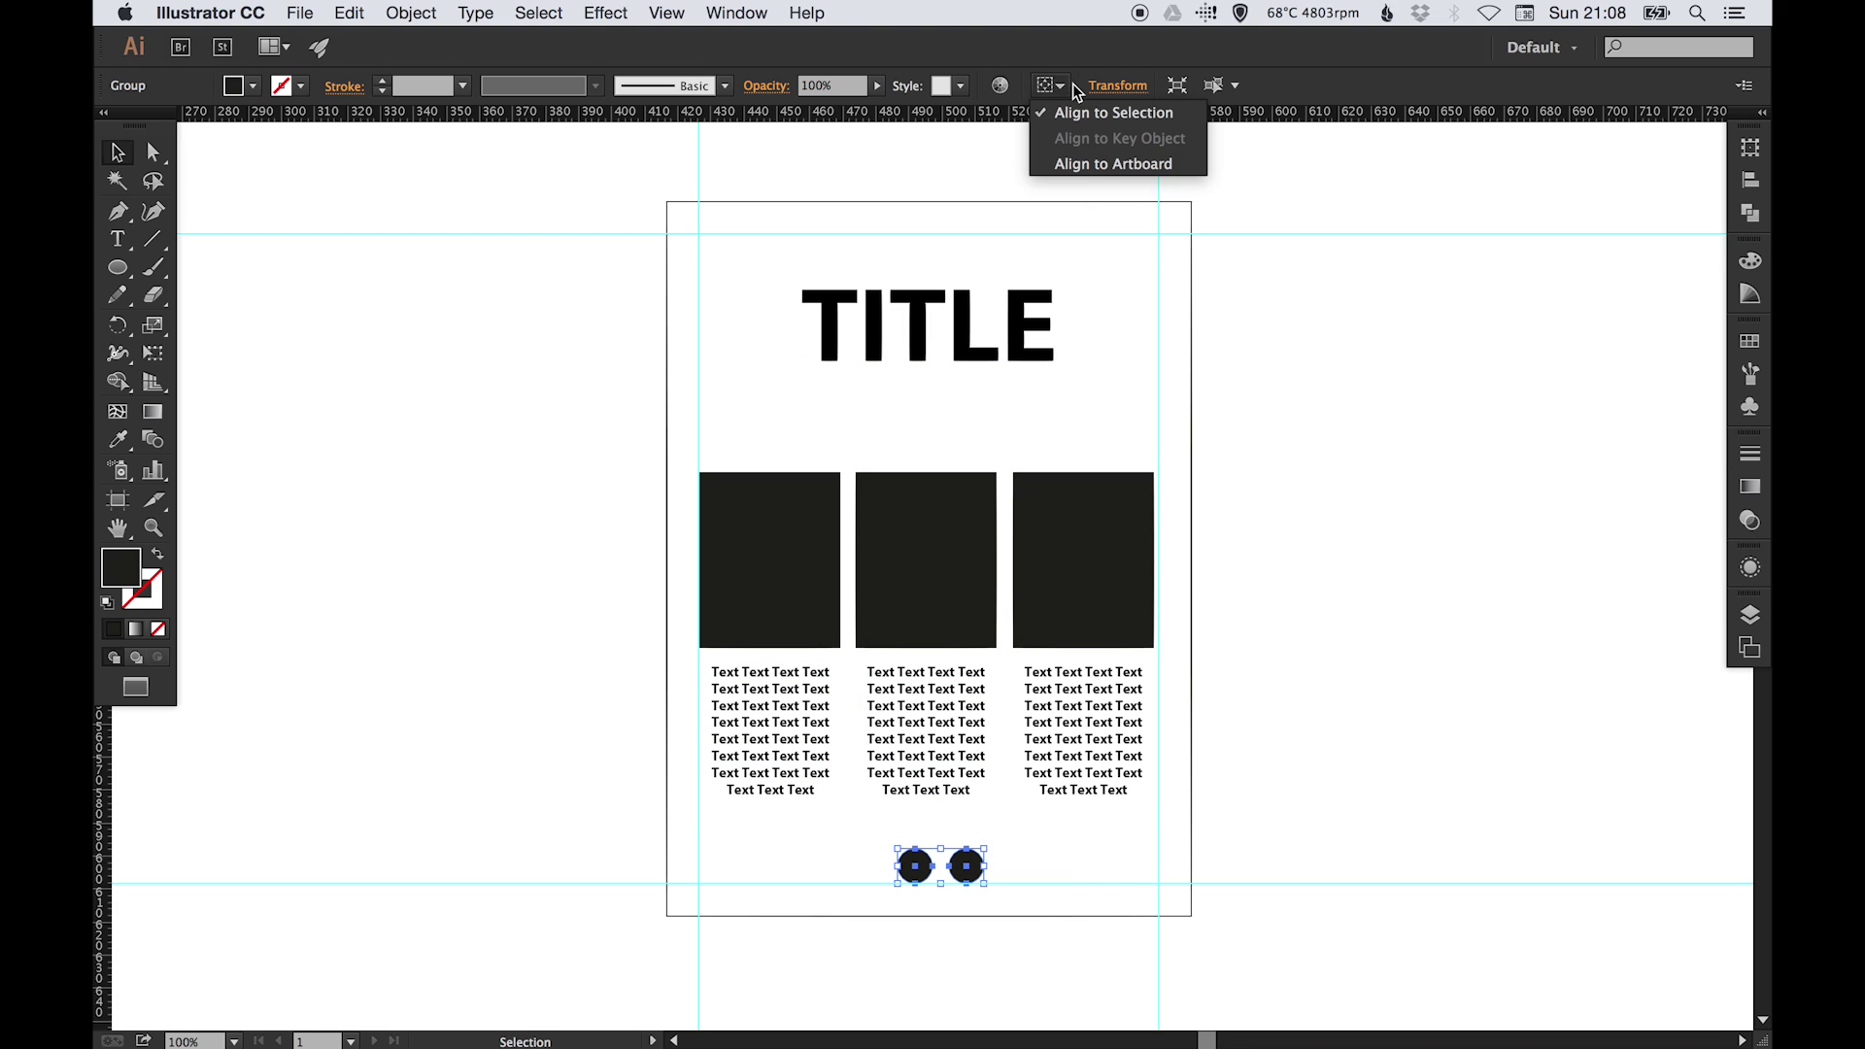
left_click(1093, 163)
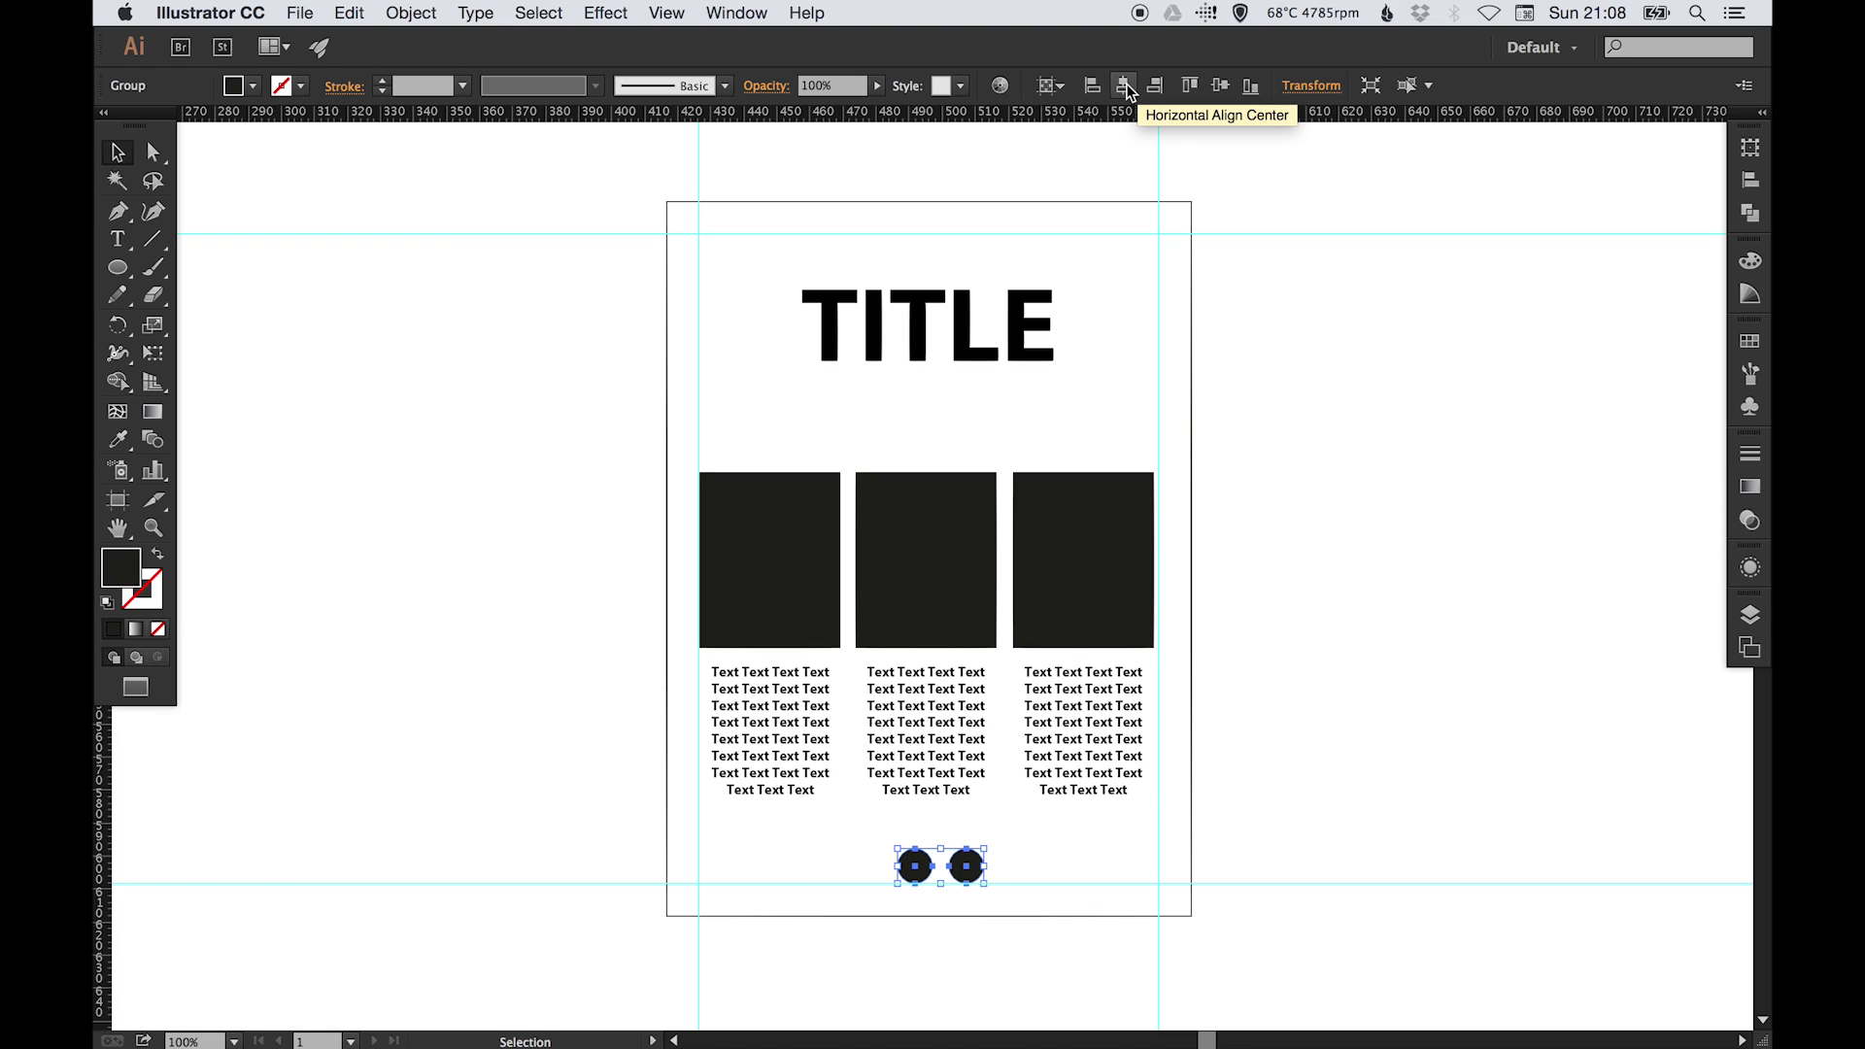
Step: Draw a 158.75 × 8.075 mm black bar across the page below the text, selecting it with the circles
left_click(1052, 86)
left_click(1088, 115)
left_click(1303, 362)
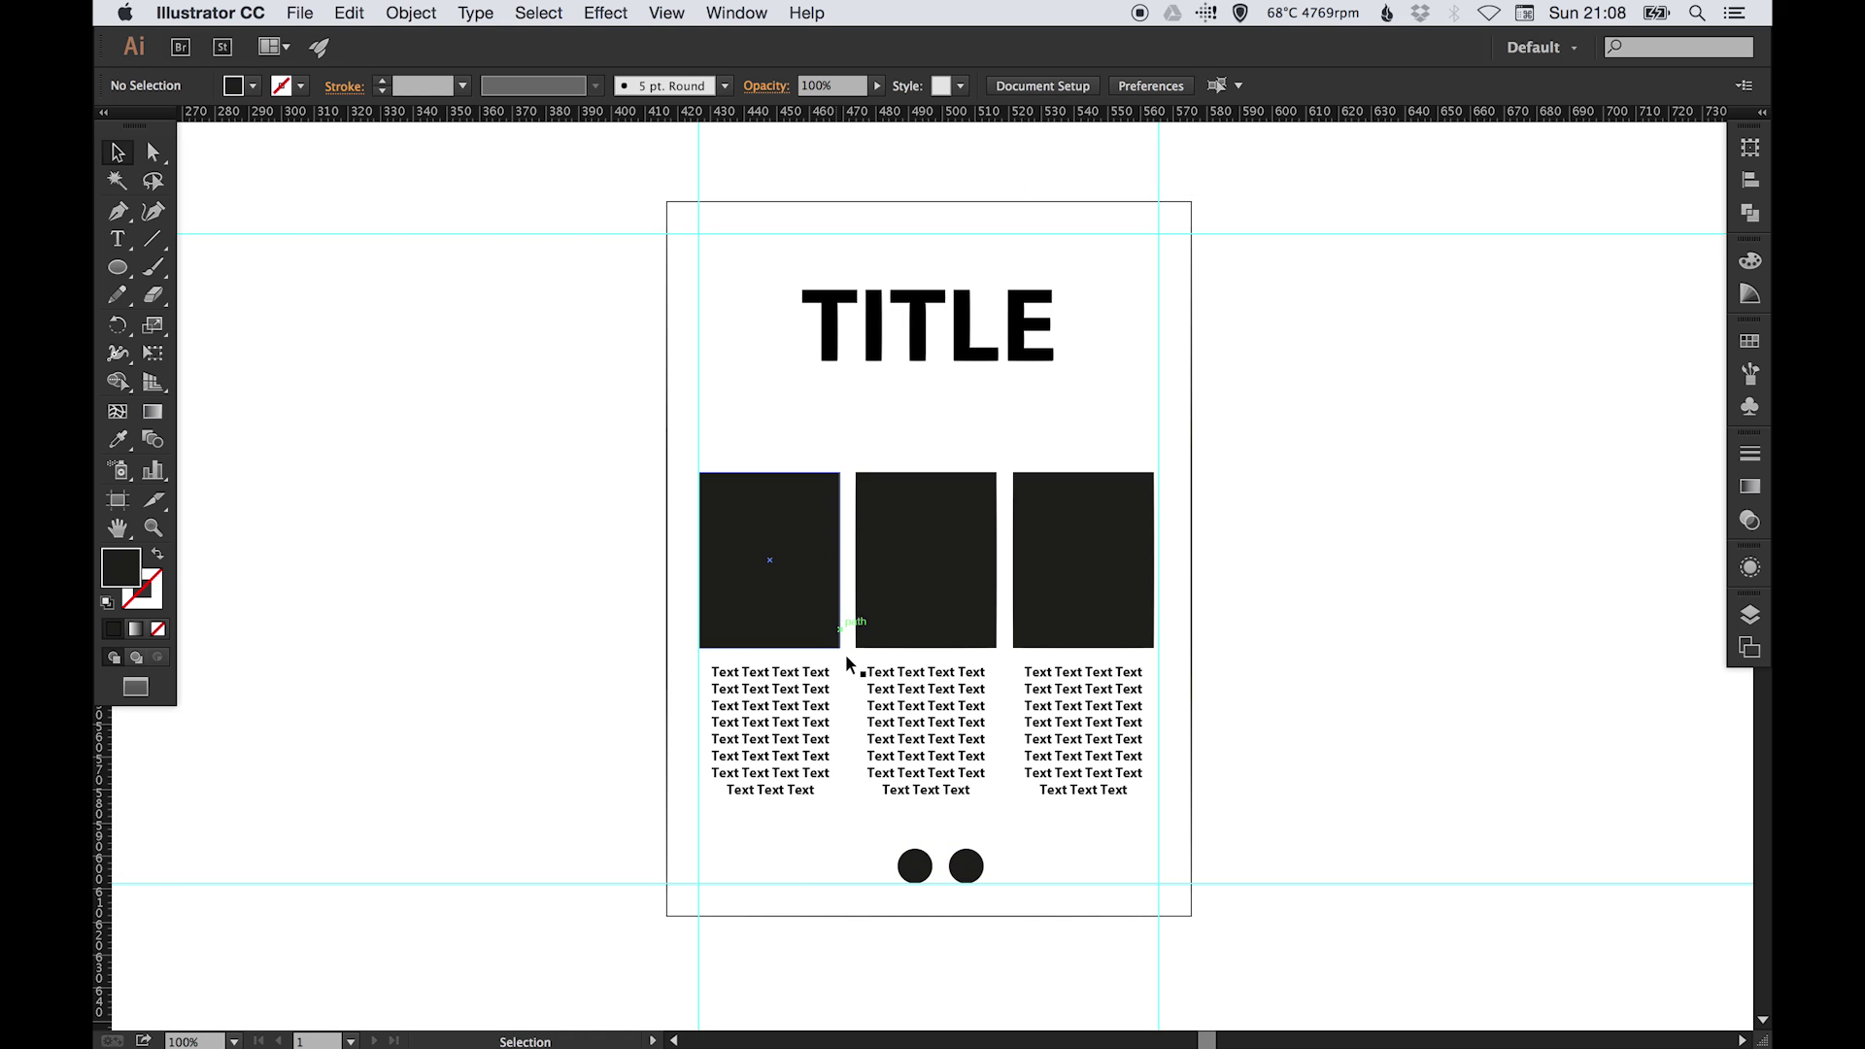
left_click_drag(626, 575, 1252, 927)
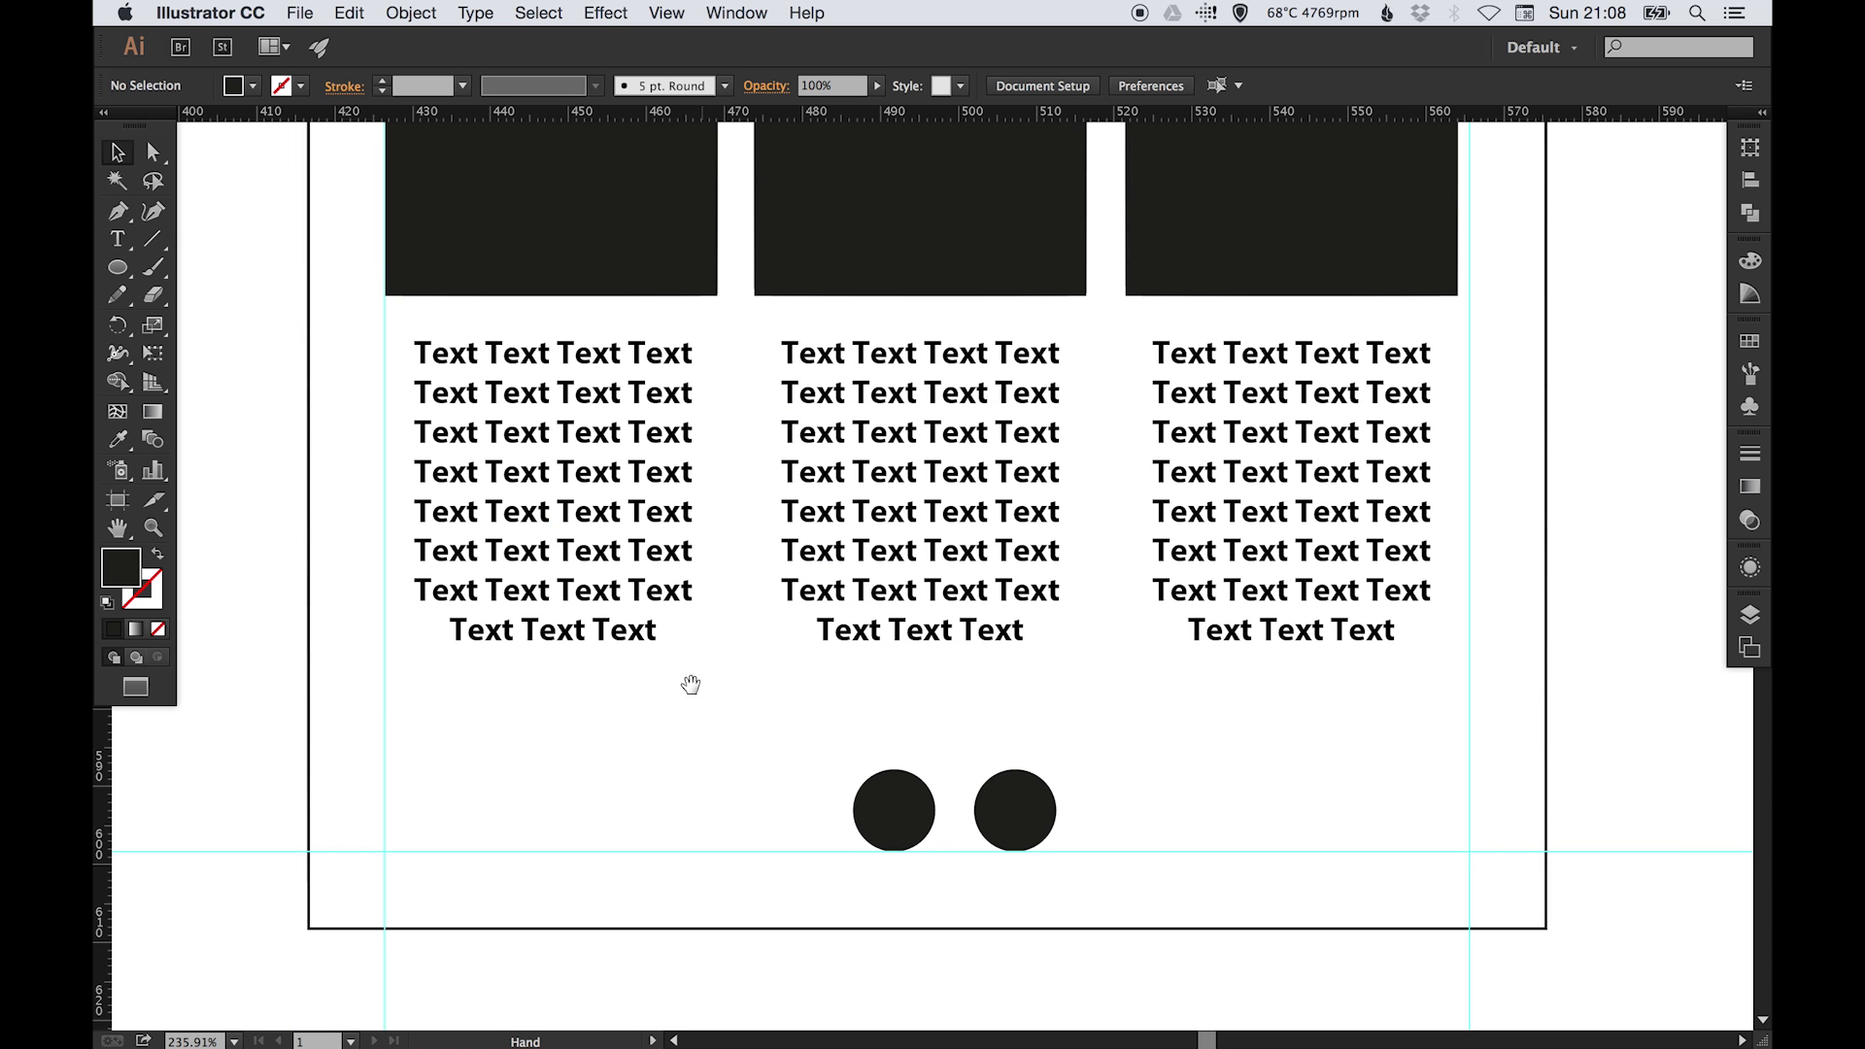
left_click_drag(118, 267, 201, 270)
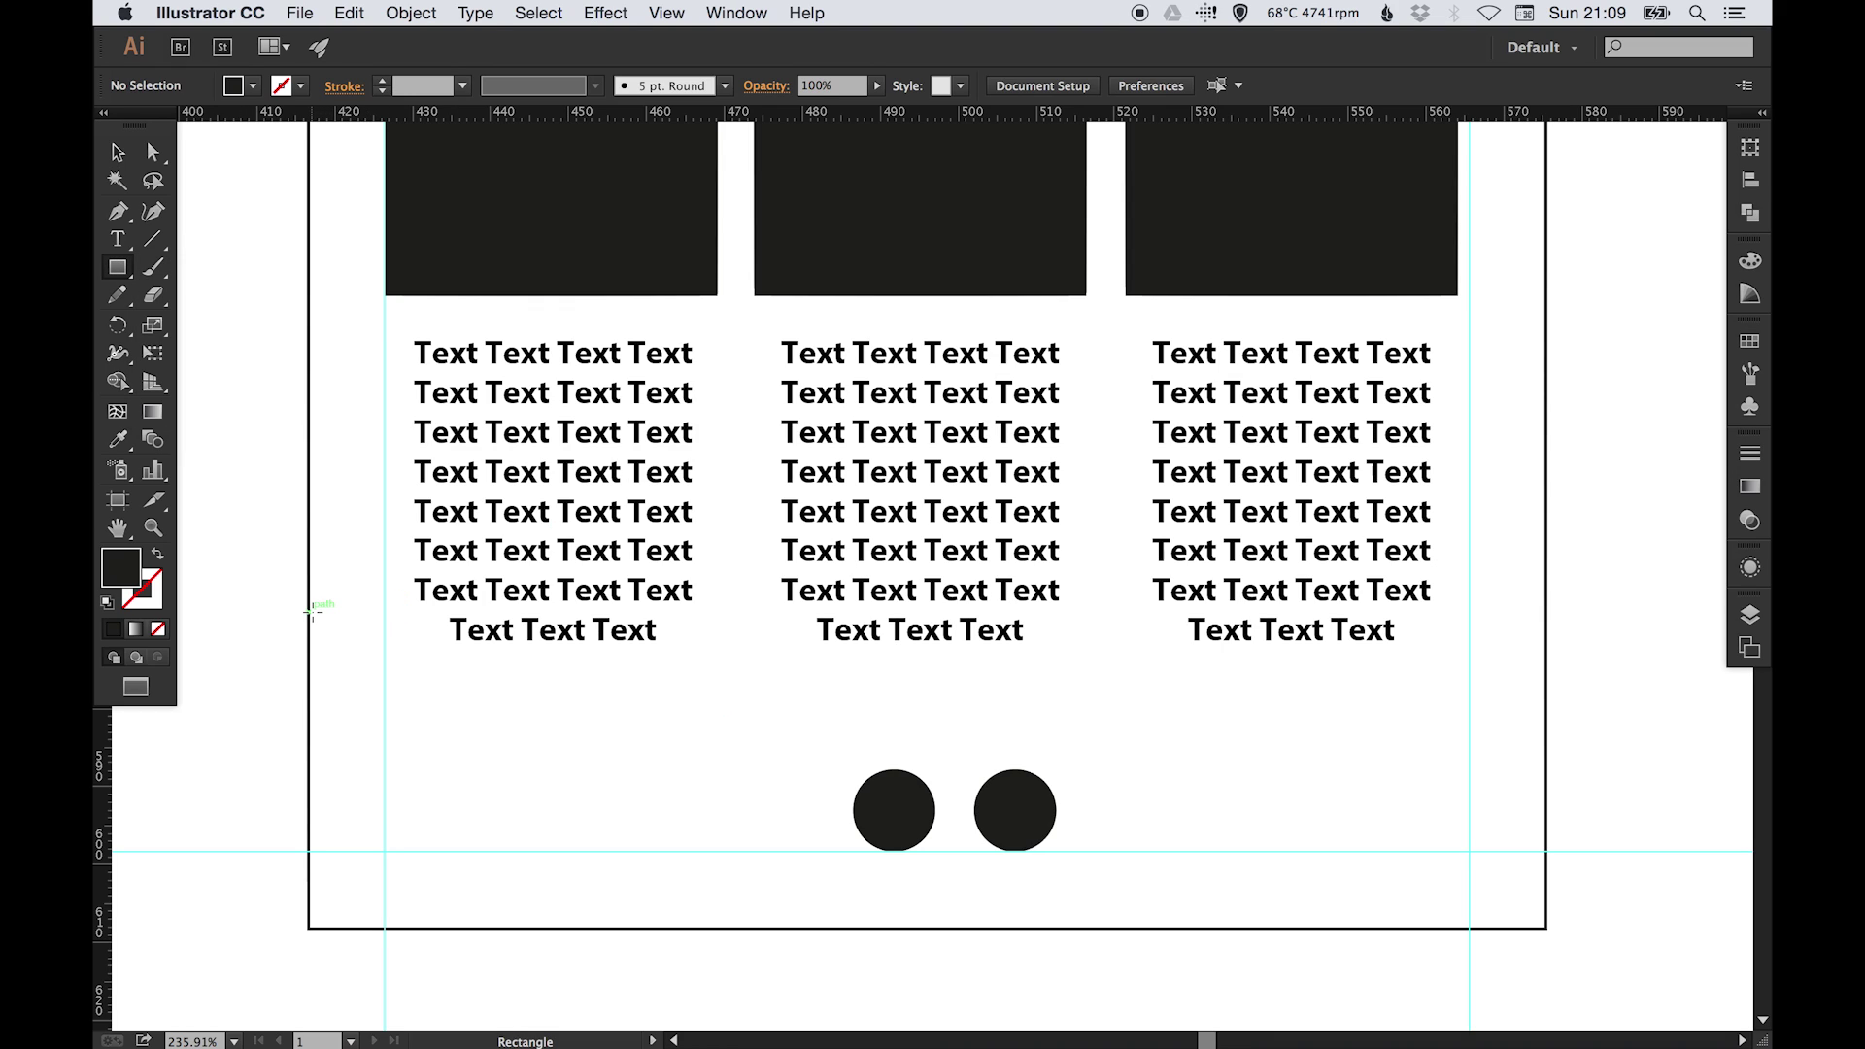
mouse_move(309, 611)
left_mouse_down()
mouse_move(394, 645)
mouse_move(1546, 674)
left_mouse_up()
key("v")
left_click_drag(645, 691, 664, 719)
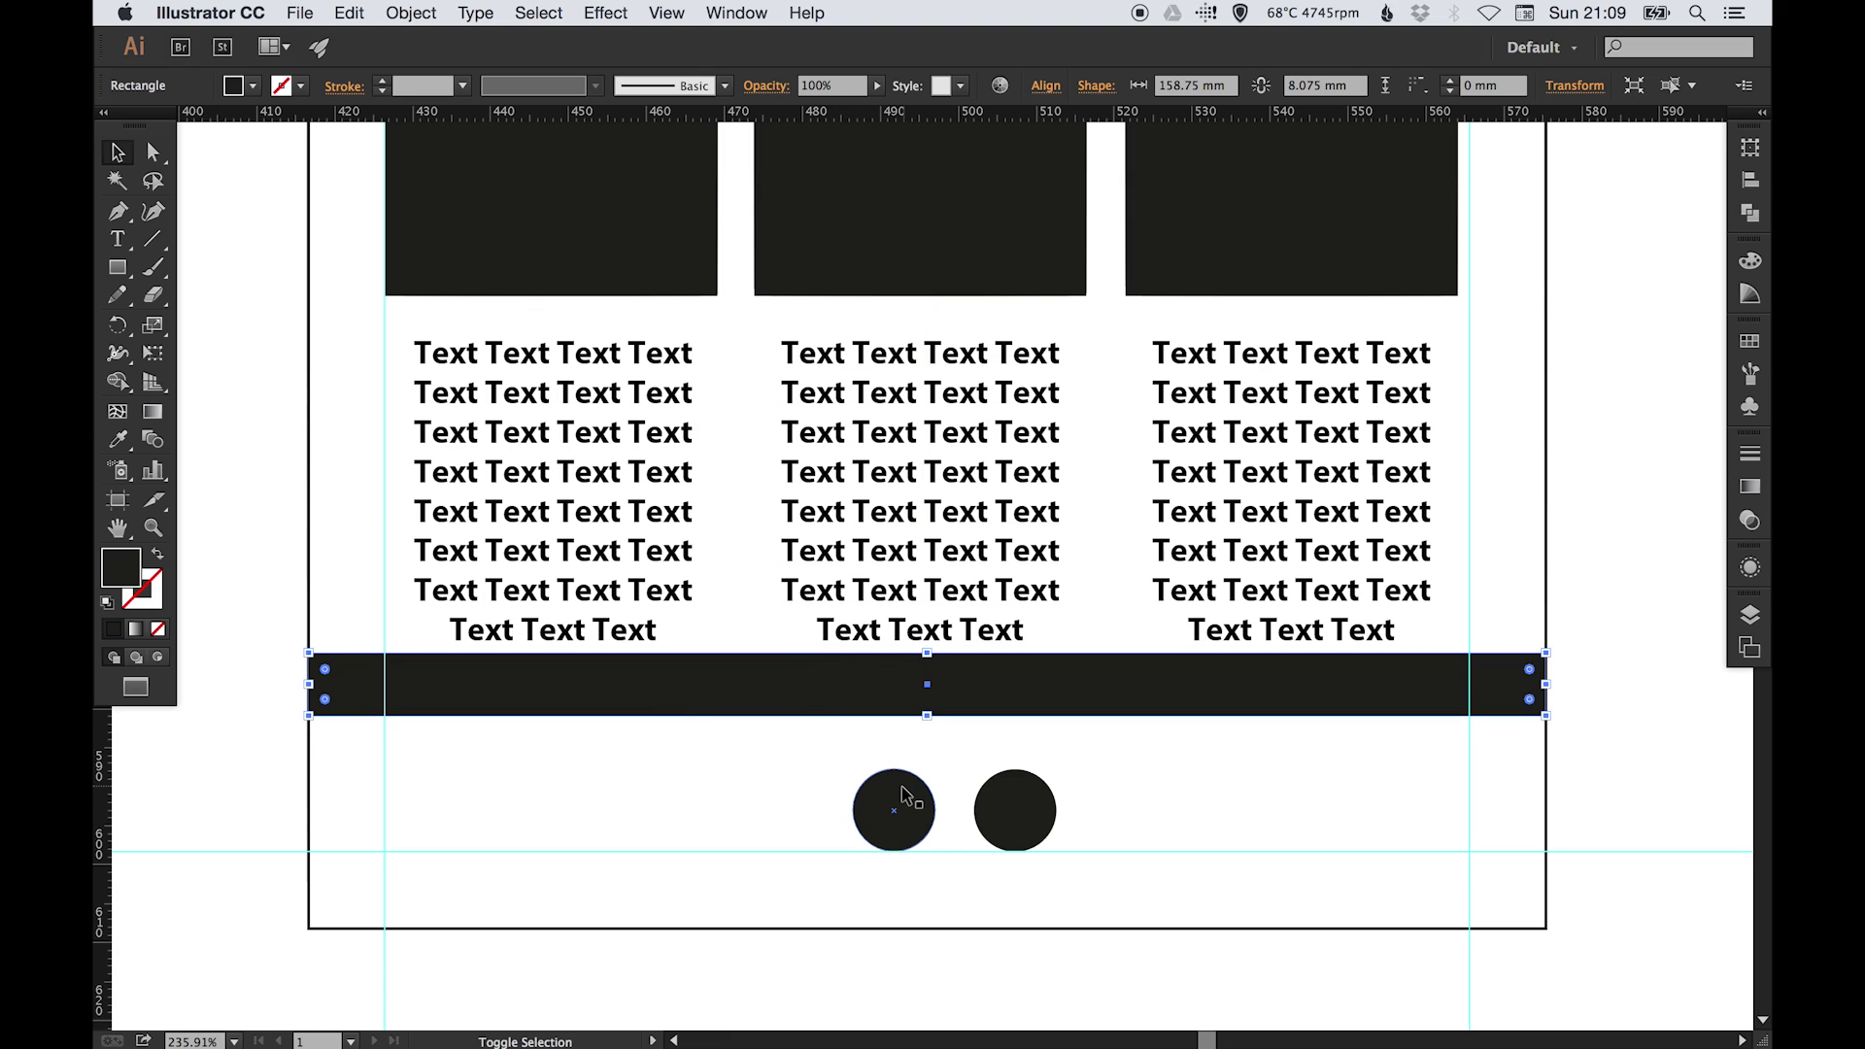
left_click(900, 783, "shift")
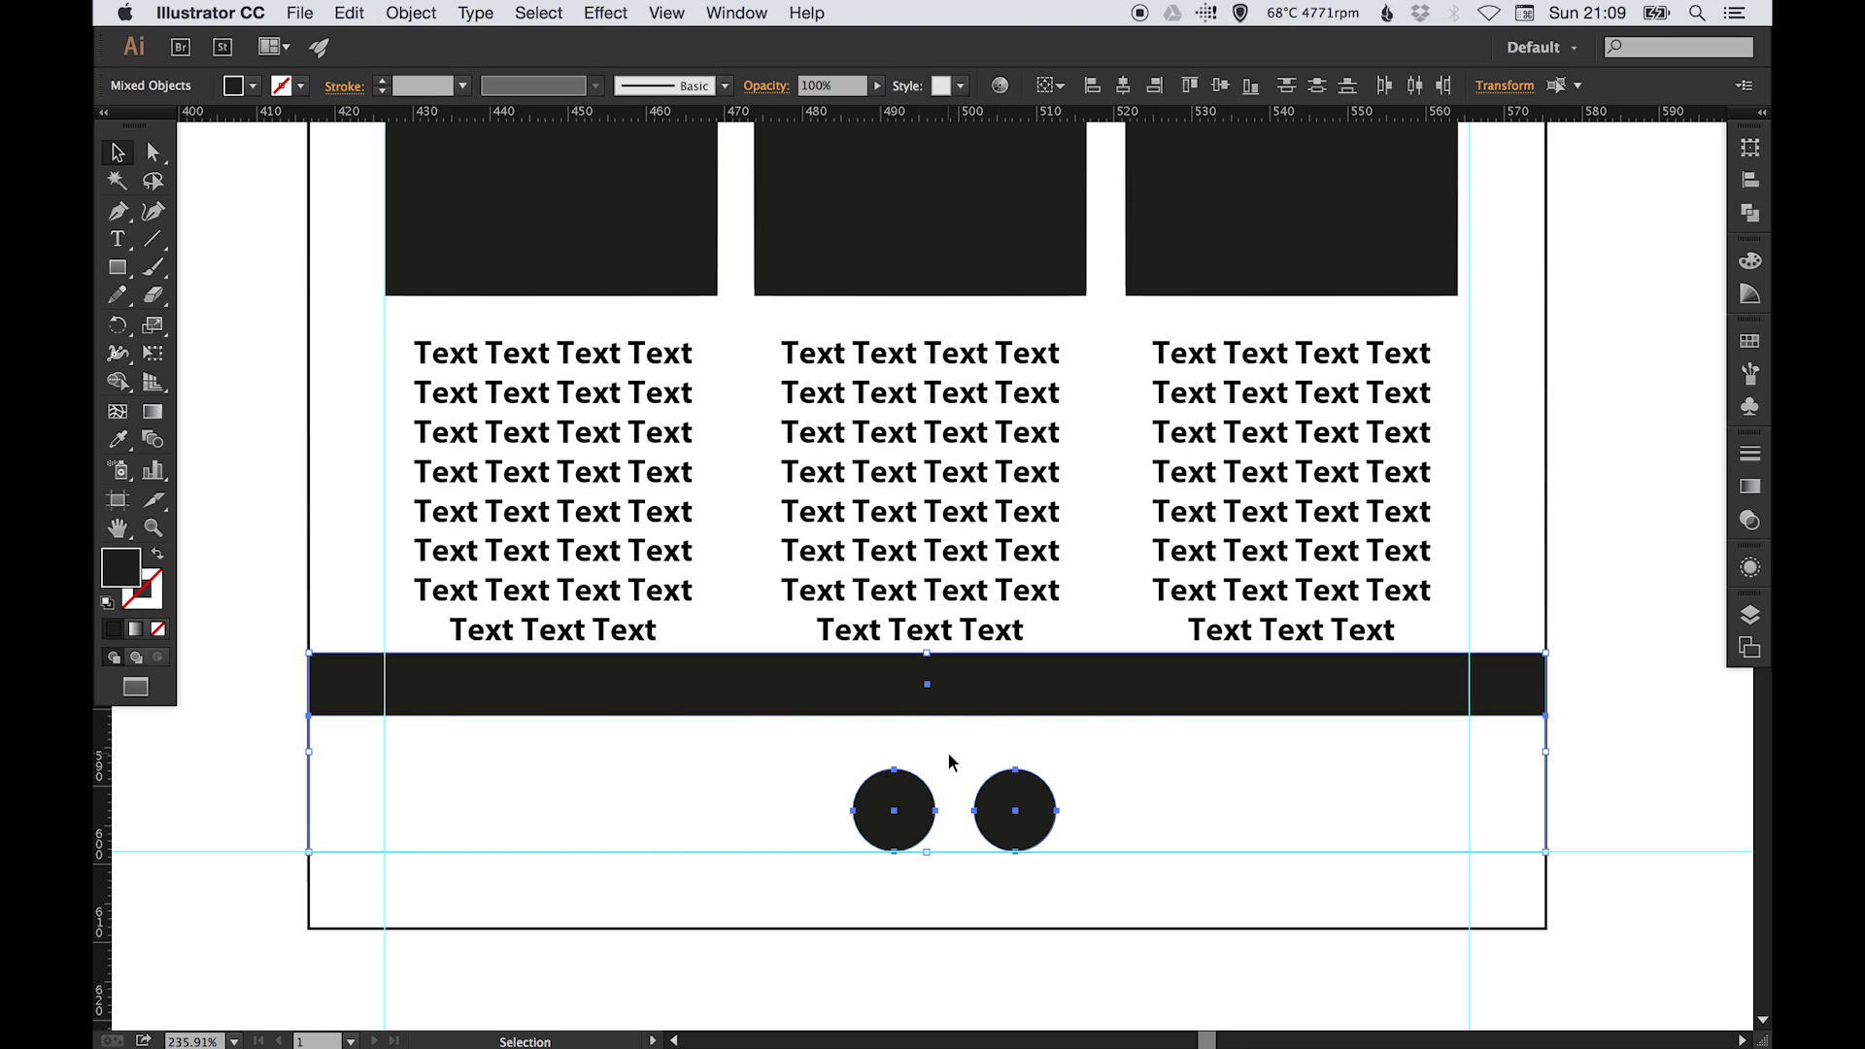
Step: With Align To Selection, try left and right alignment, then centre the circles under the bar
left_click(1049, 85)
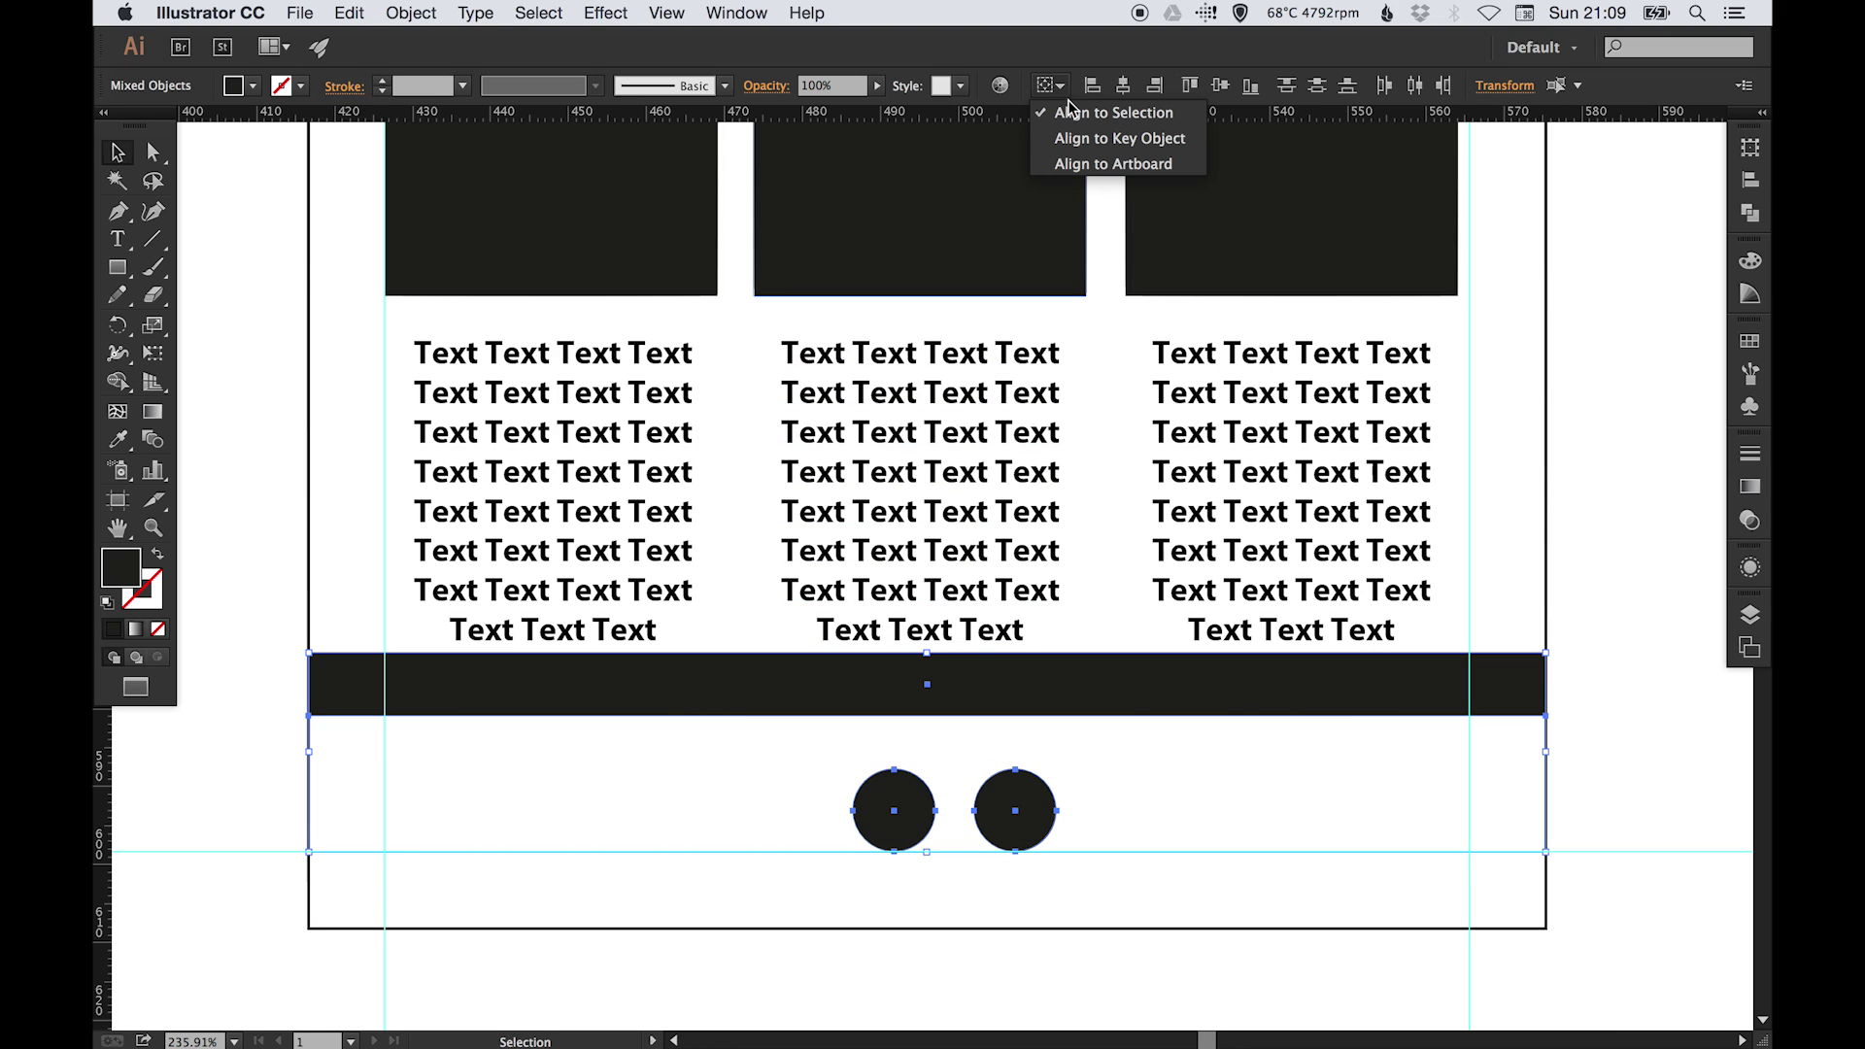
left_click(1114, 115)
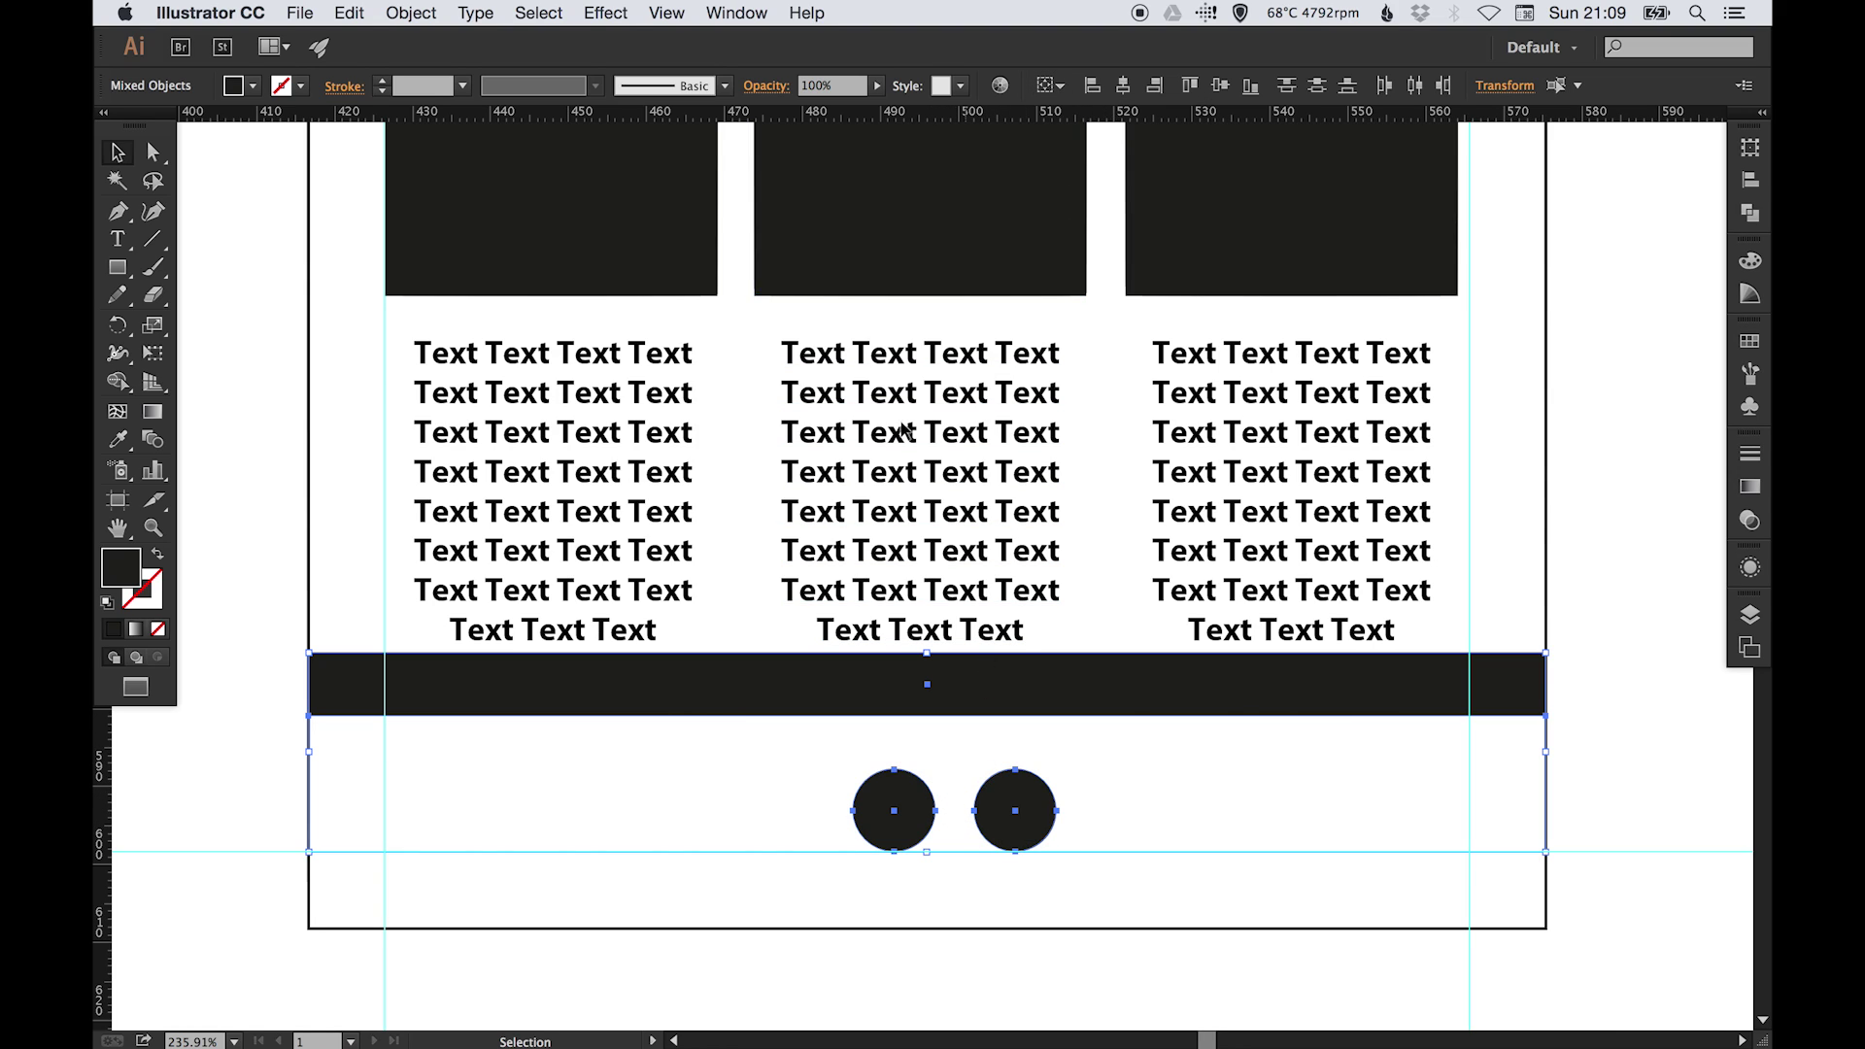
left_click(1094, 86)
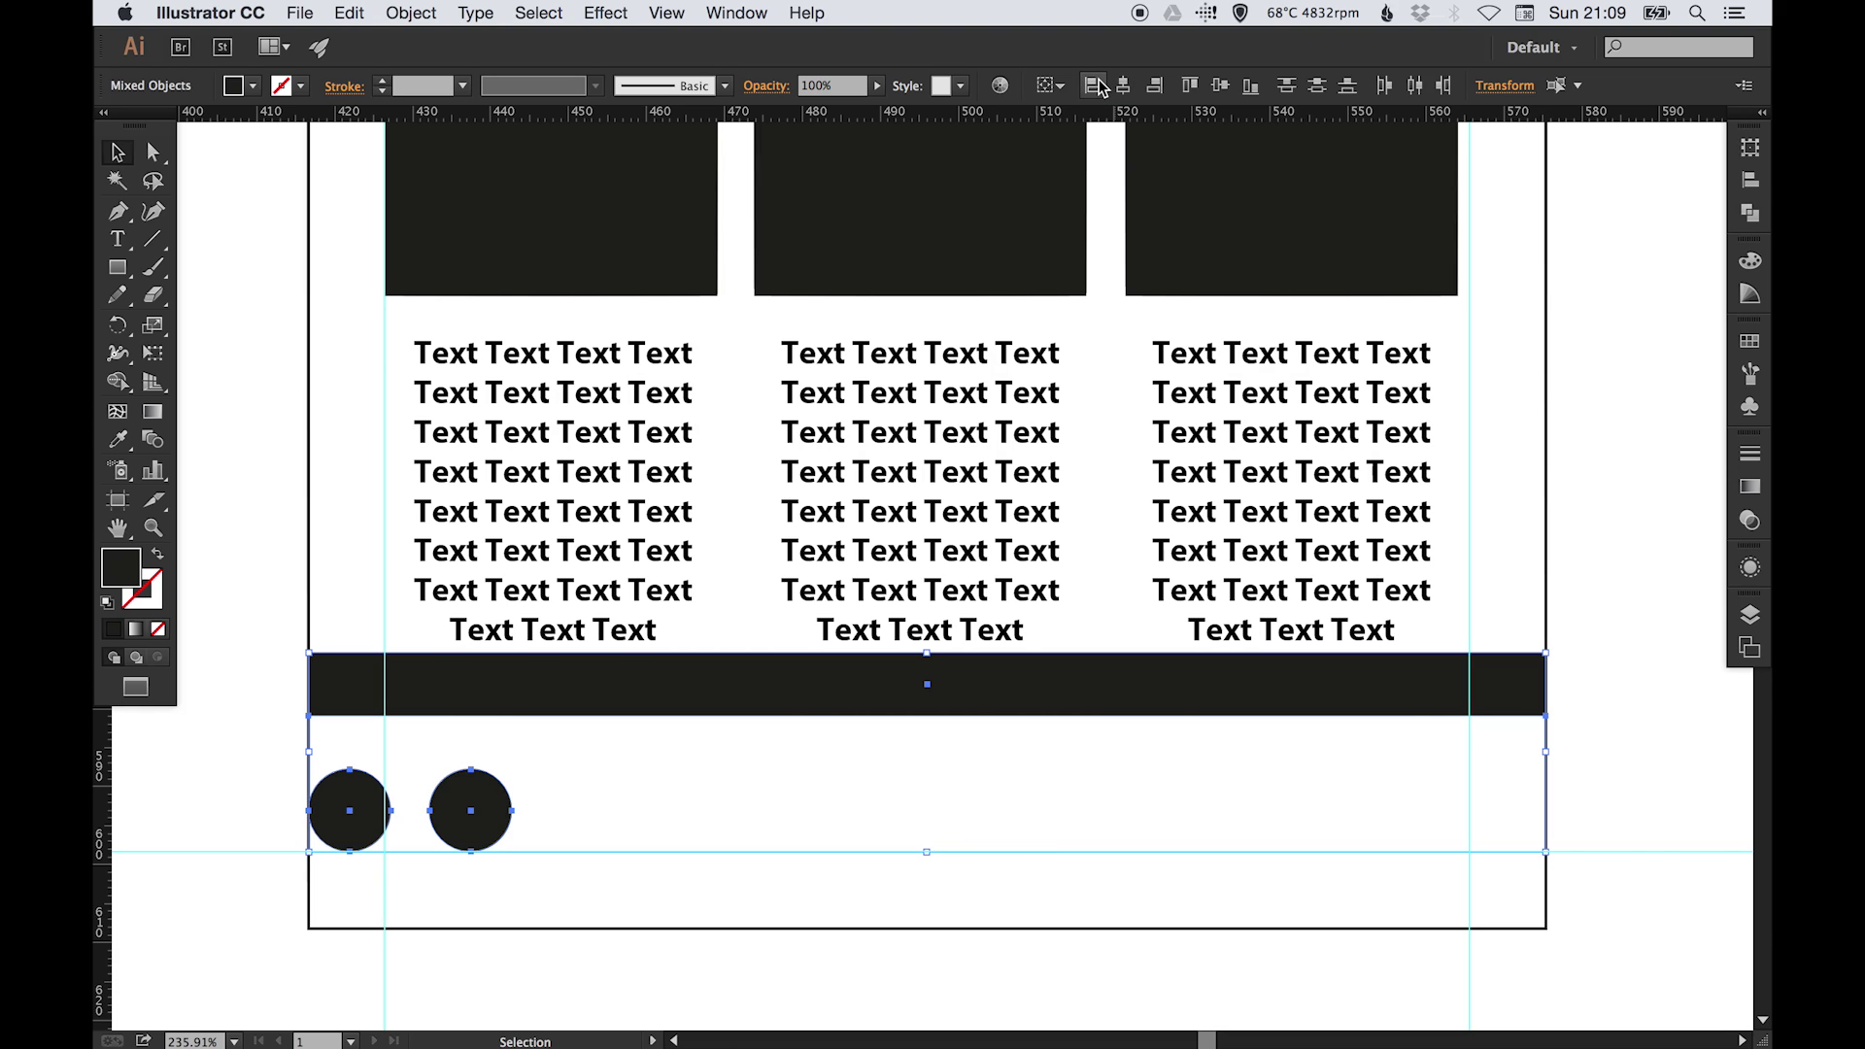
left_click(1154, 87)
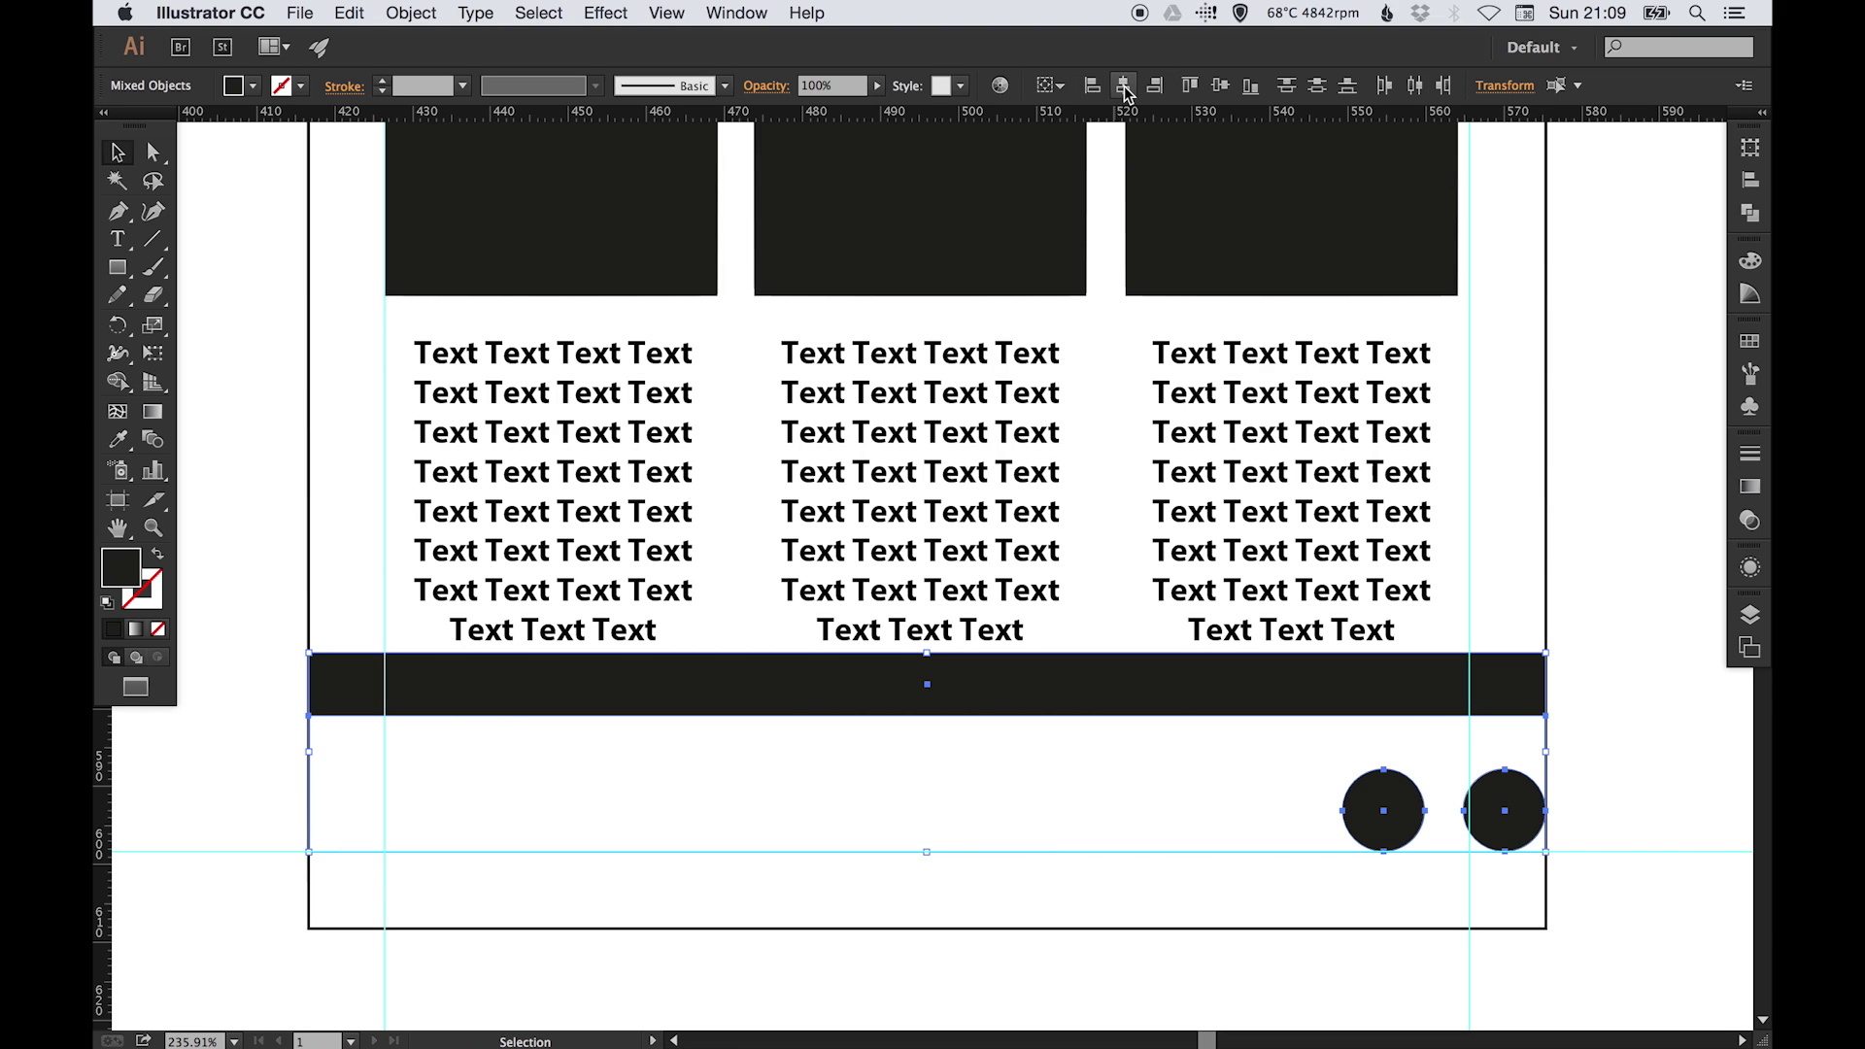
left_click(1124, 87)
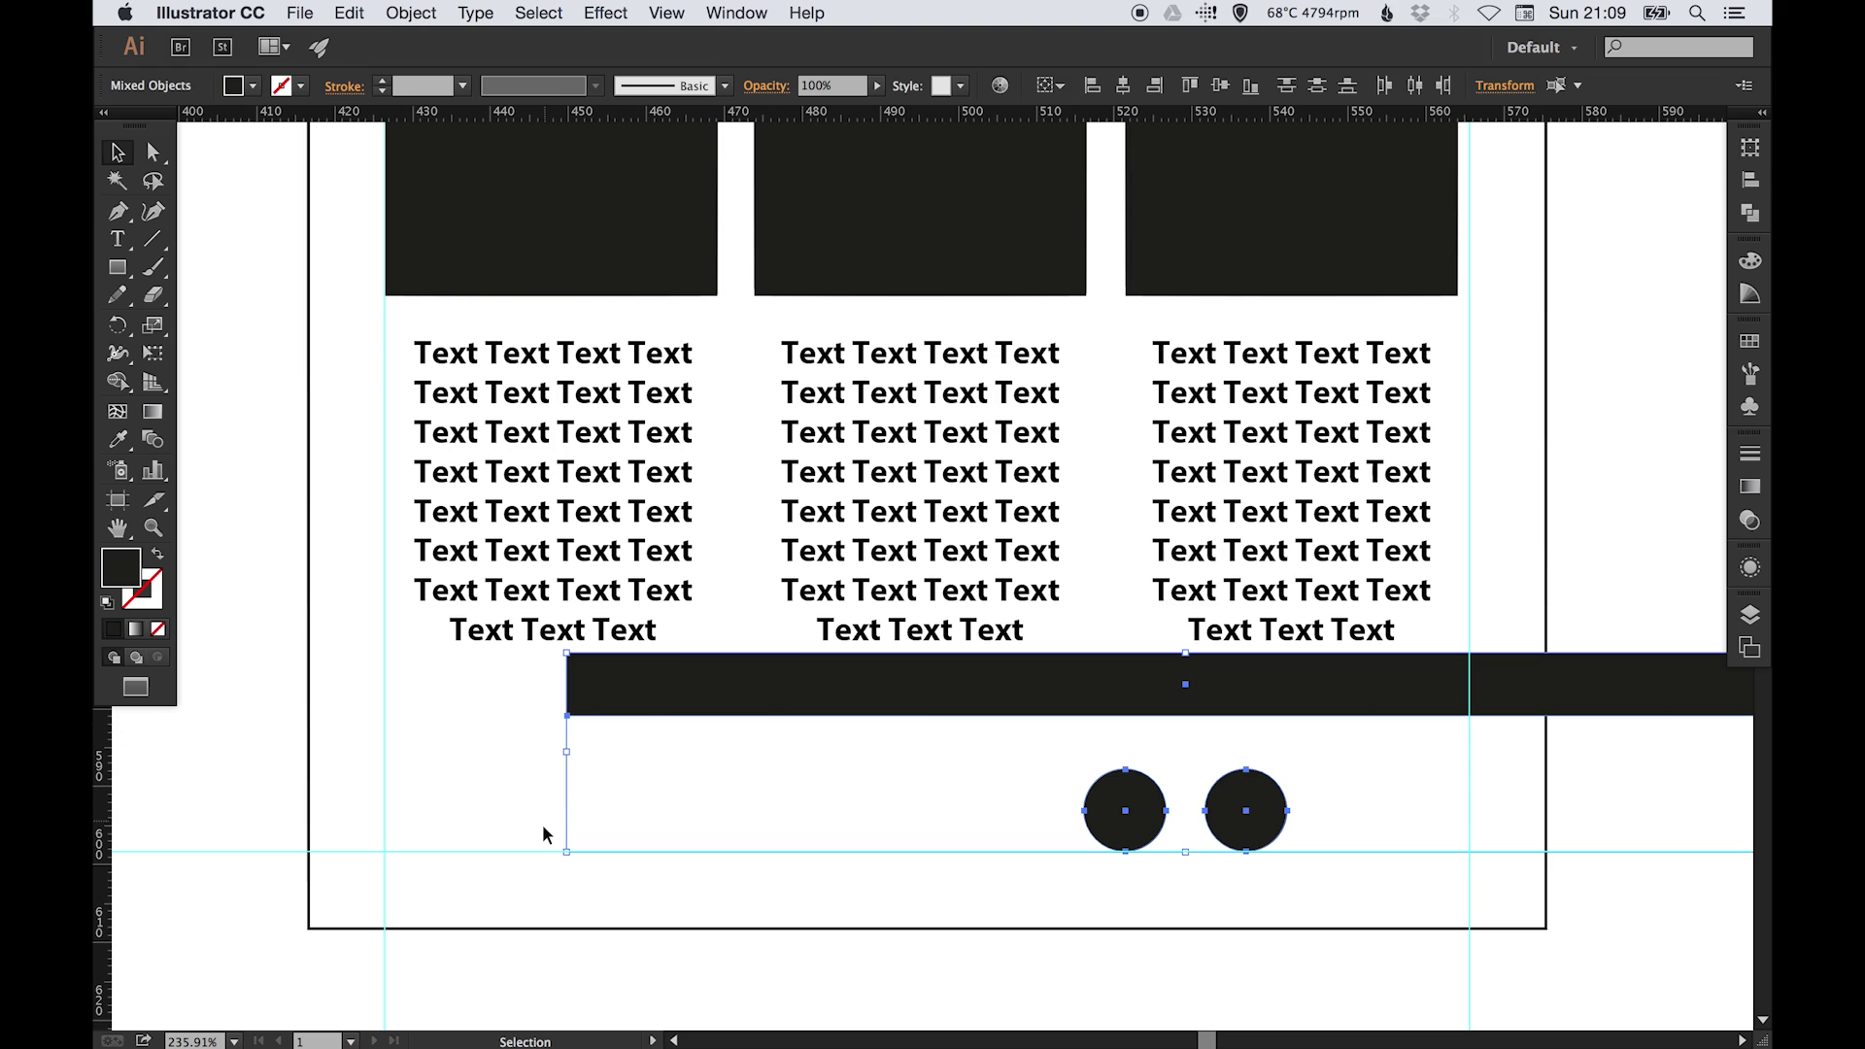
scroll(879, 780, "right", 3)
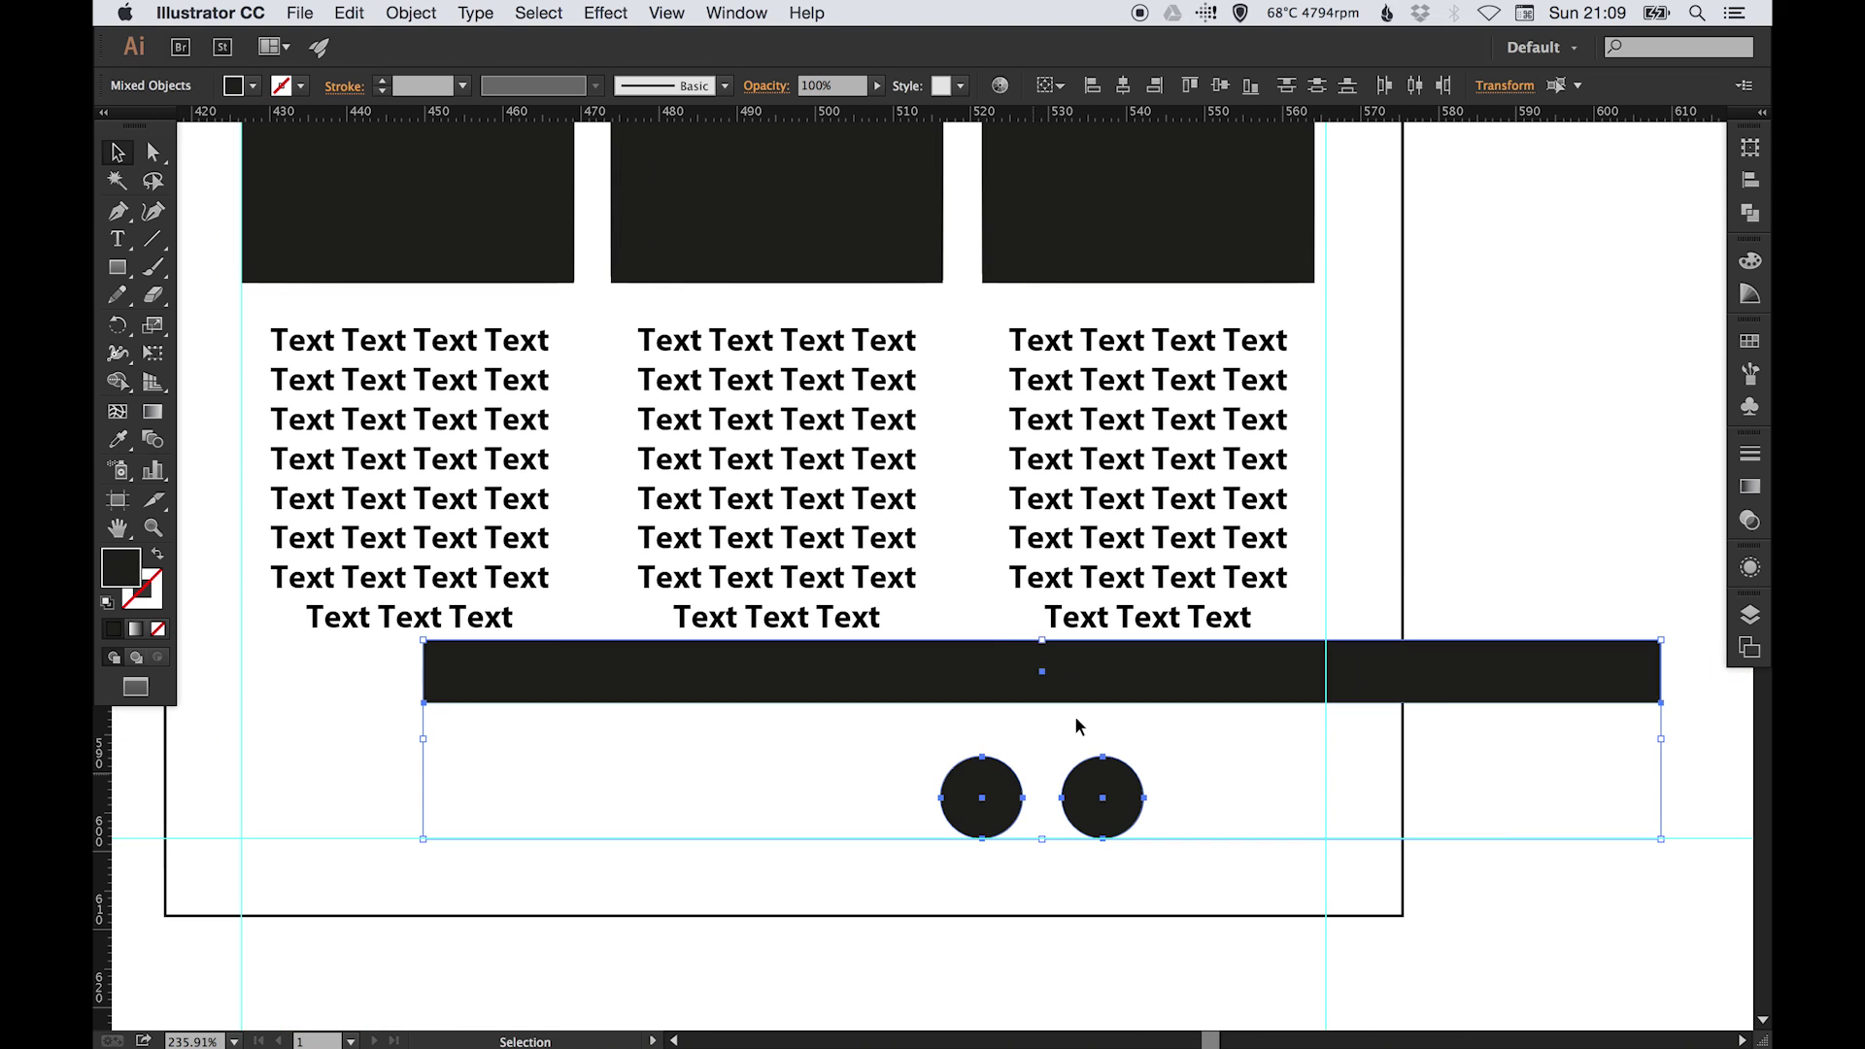
Step: Shift the bar and circles back left, then delete the black horizontal bar
left_click(1541, 809)
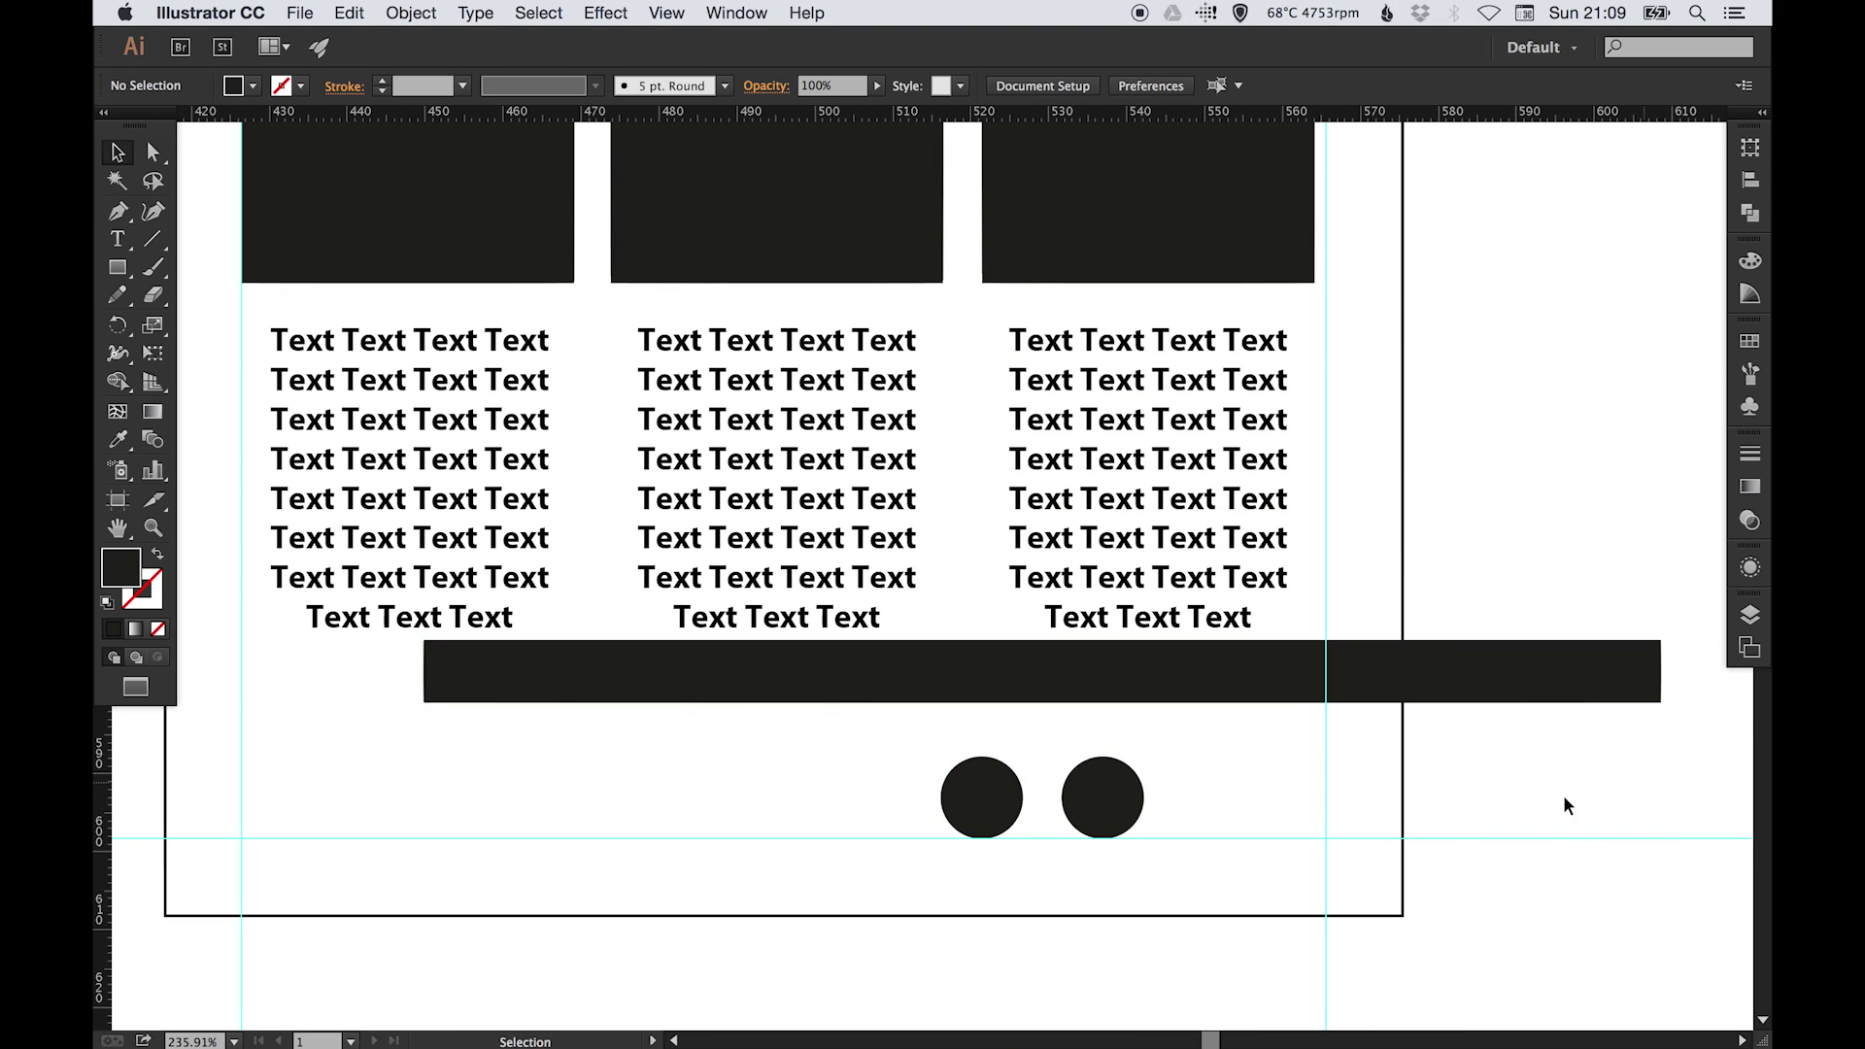
left_click_drag(1413, 800, 937, 689)
left_click(1231, 486, "shift")
left_click(736, 427, "shift")
scroll(874, 768, "left", 5)
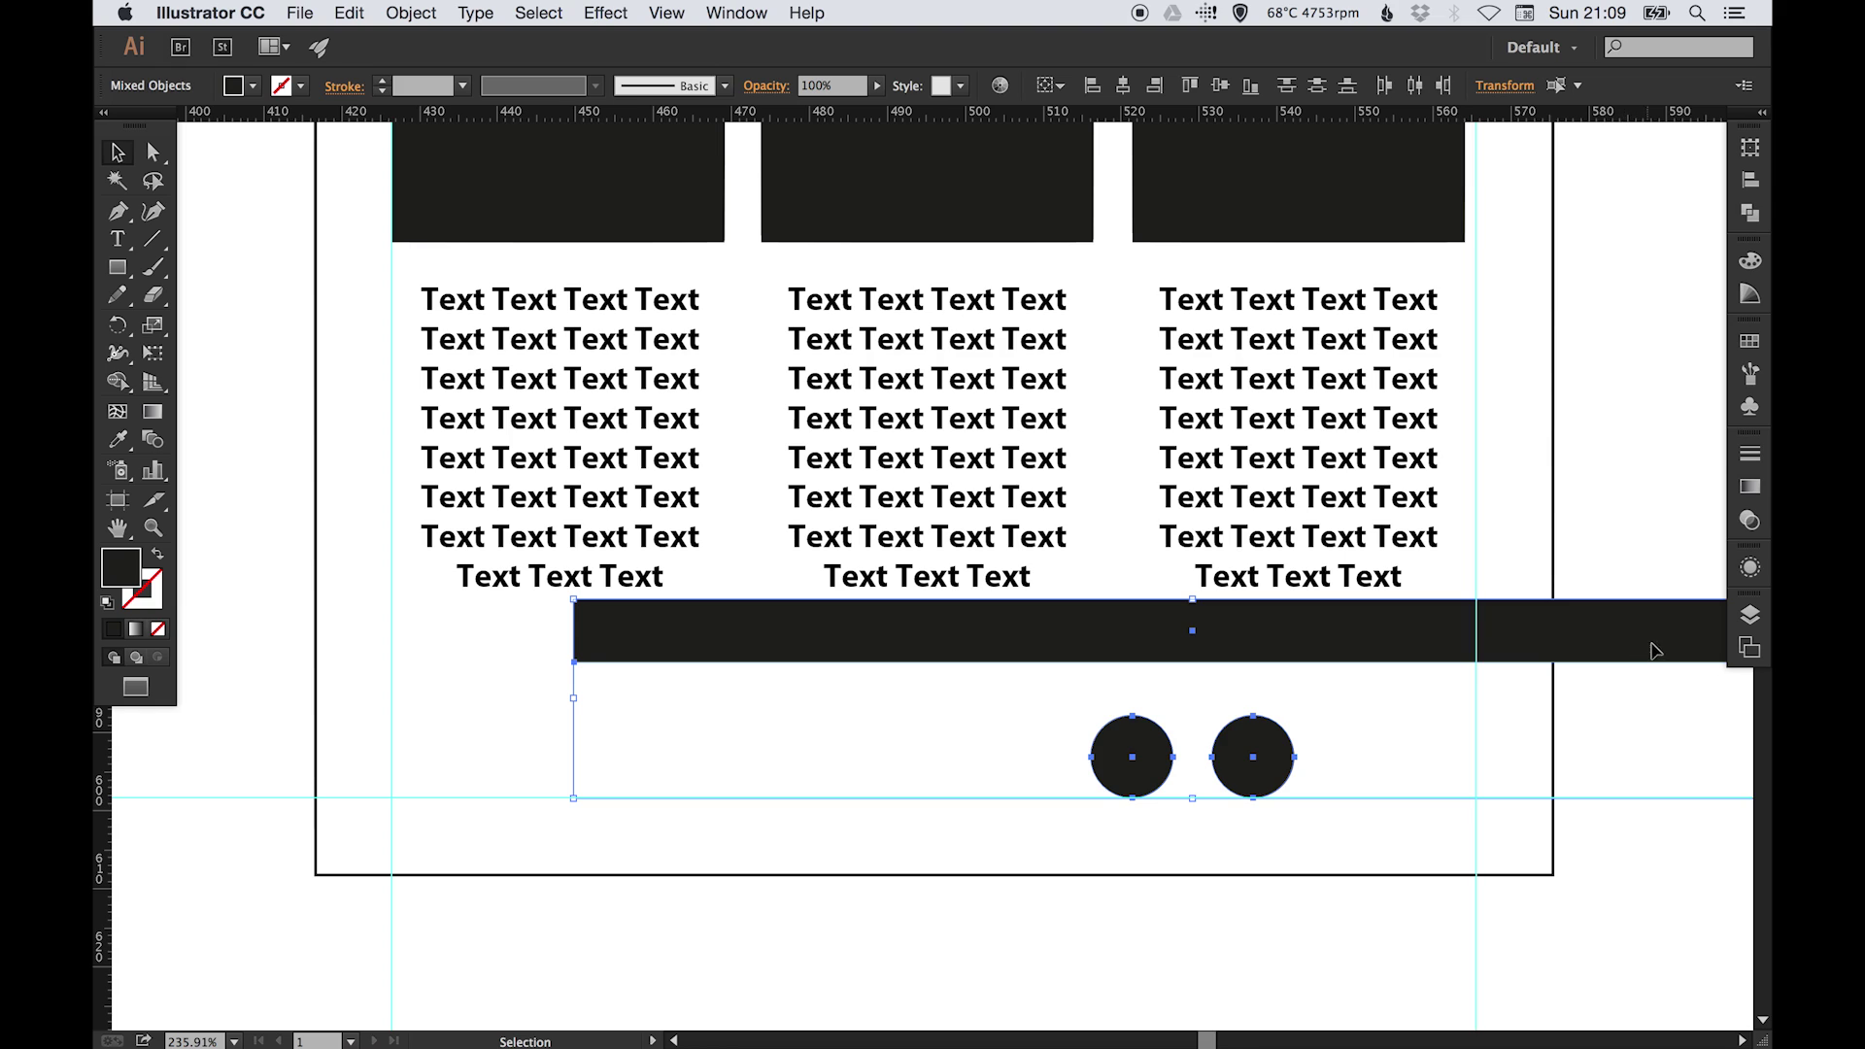
left_click_drag(1654, 650, 1398, 618)
left_click(1619, 544)
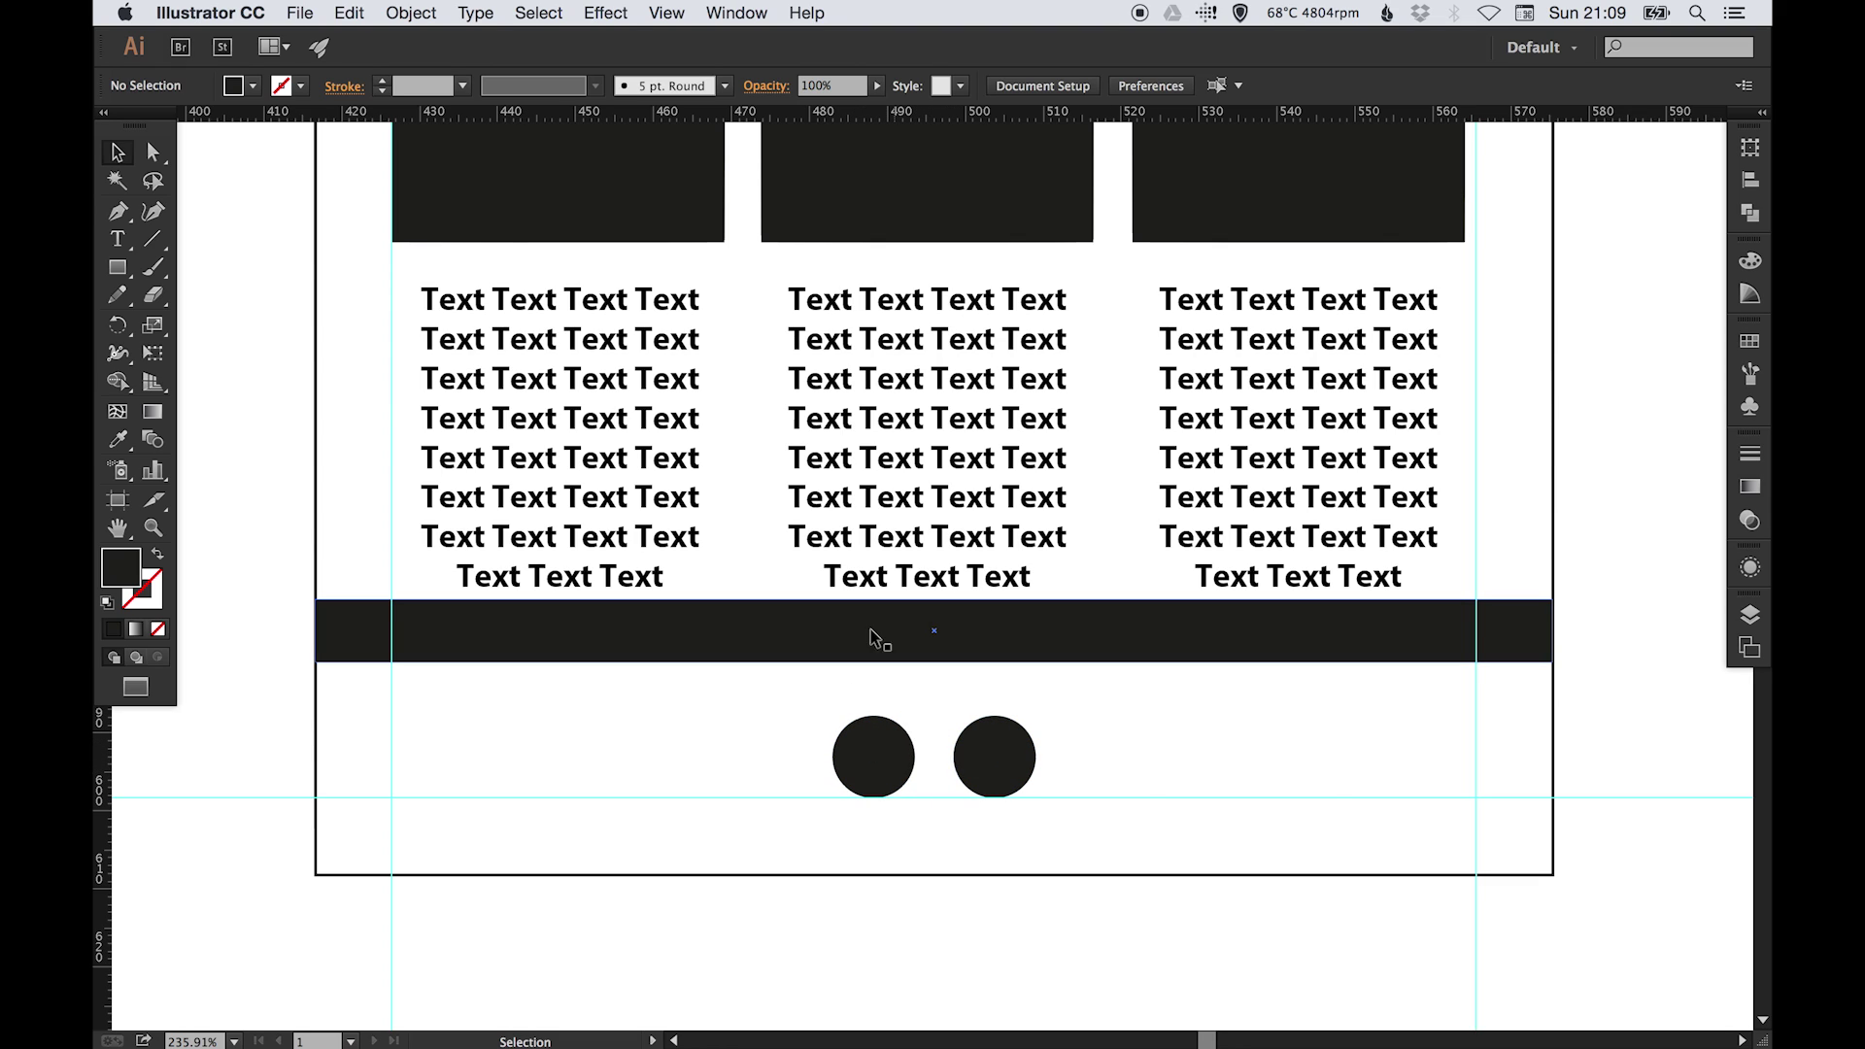
left_click(837, 641)
key("Delete")
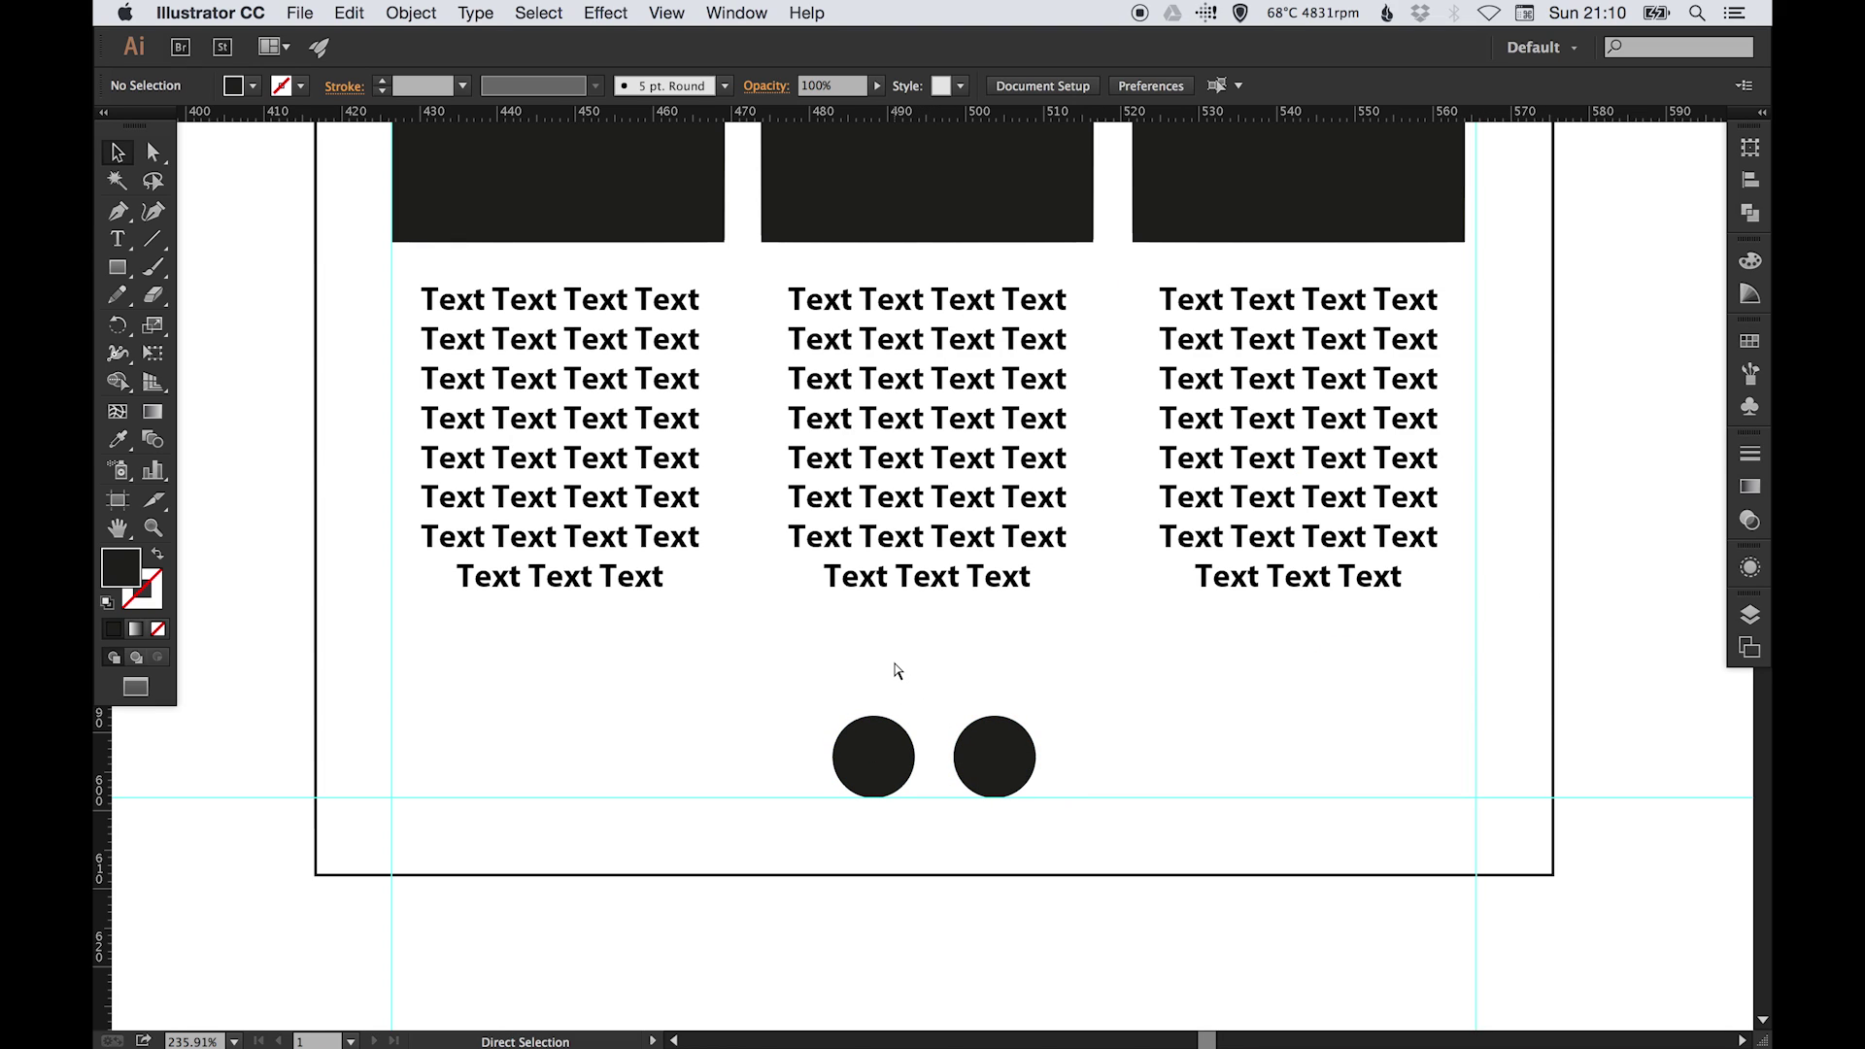
Step: Hide the rulers and nudge the right black box slightly rightward
key("super+1")
key("super+r")
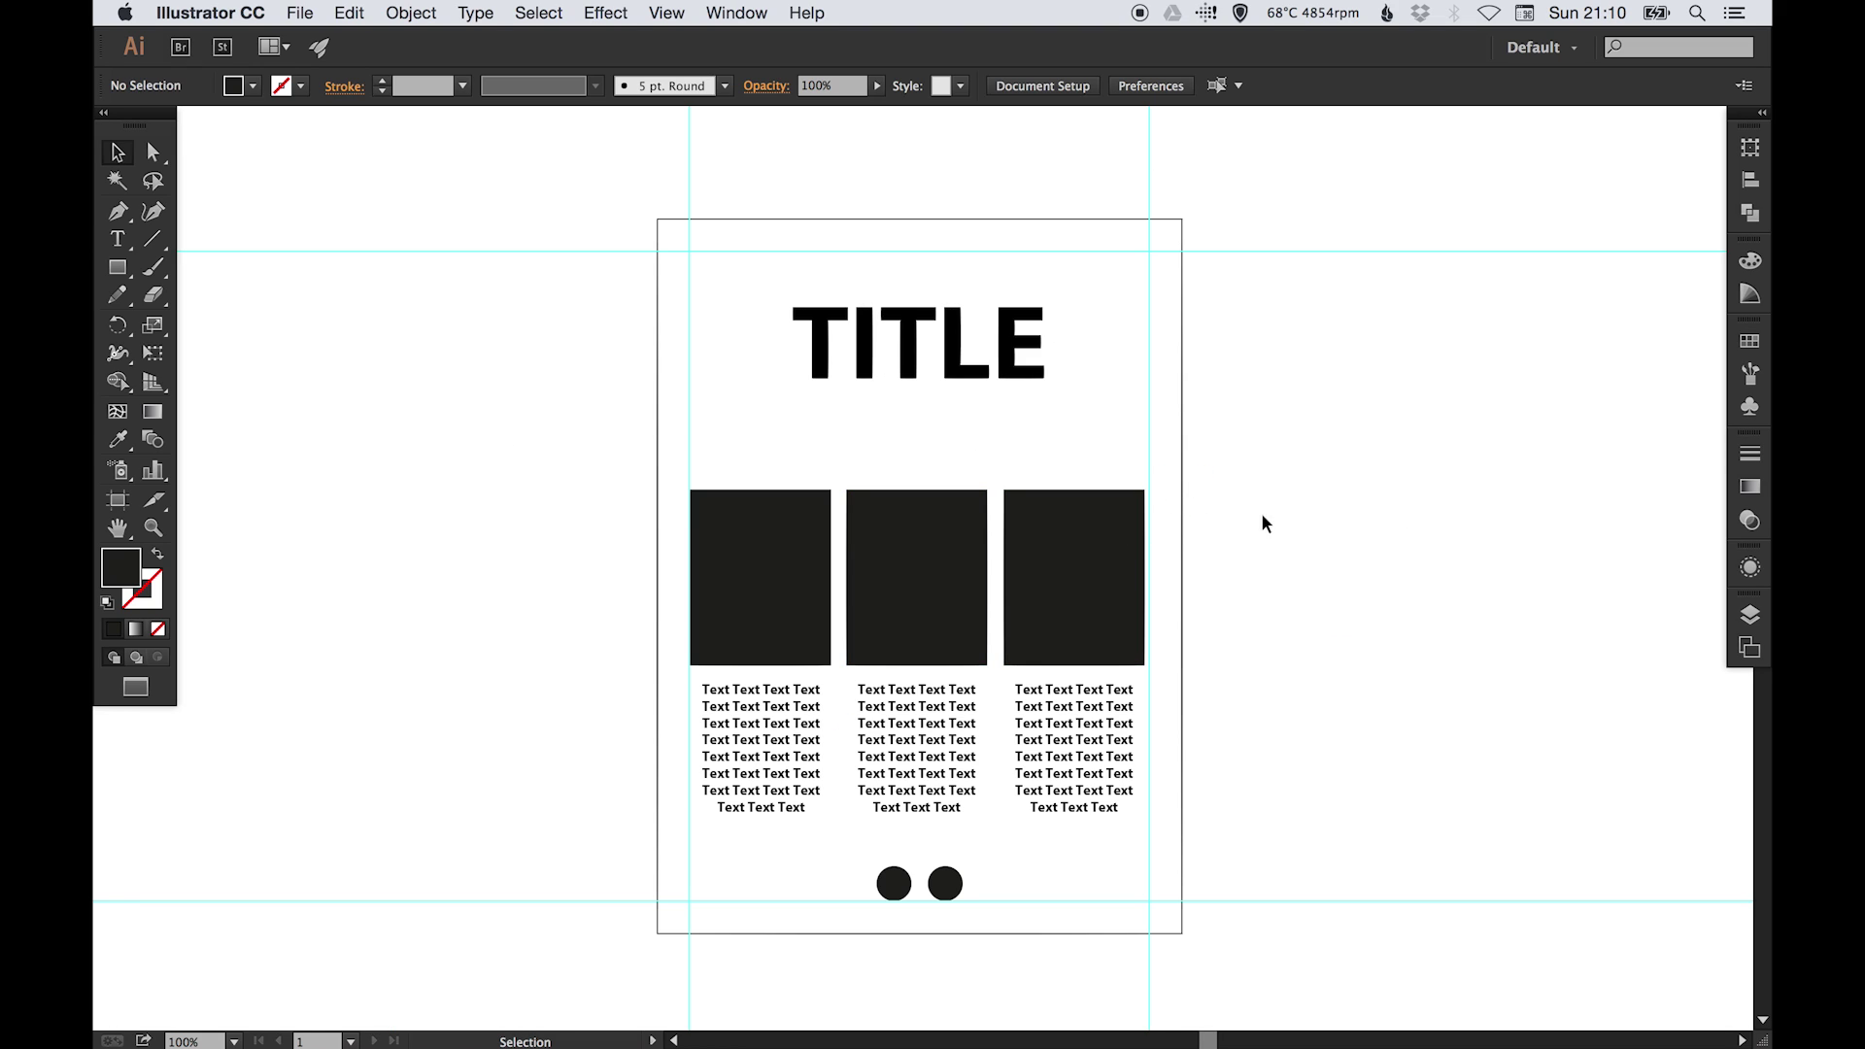
left_click(905, 575)
key("super+equal")
key("super+equal")
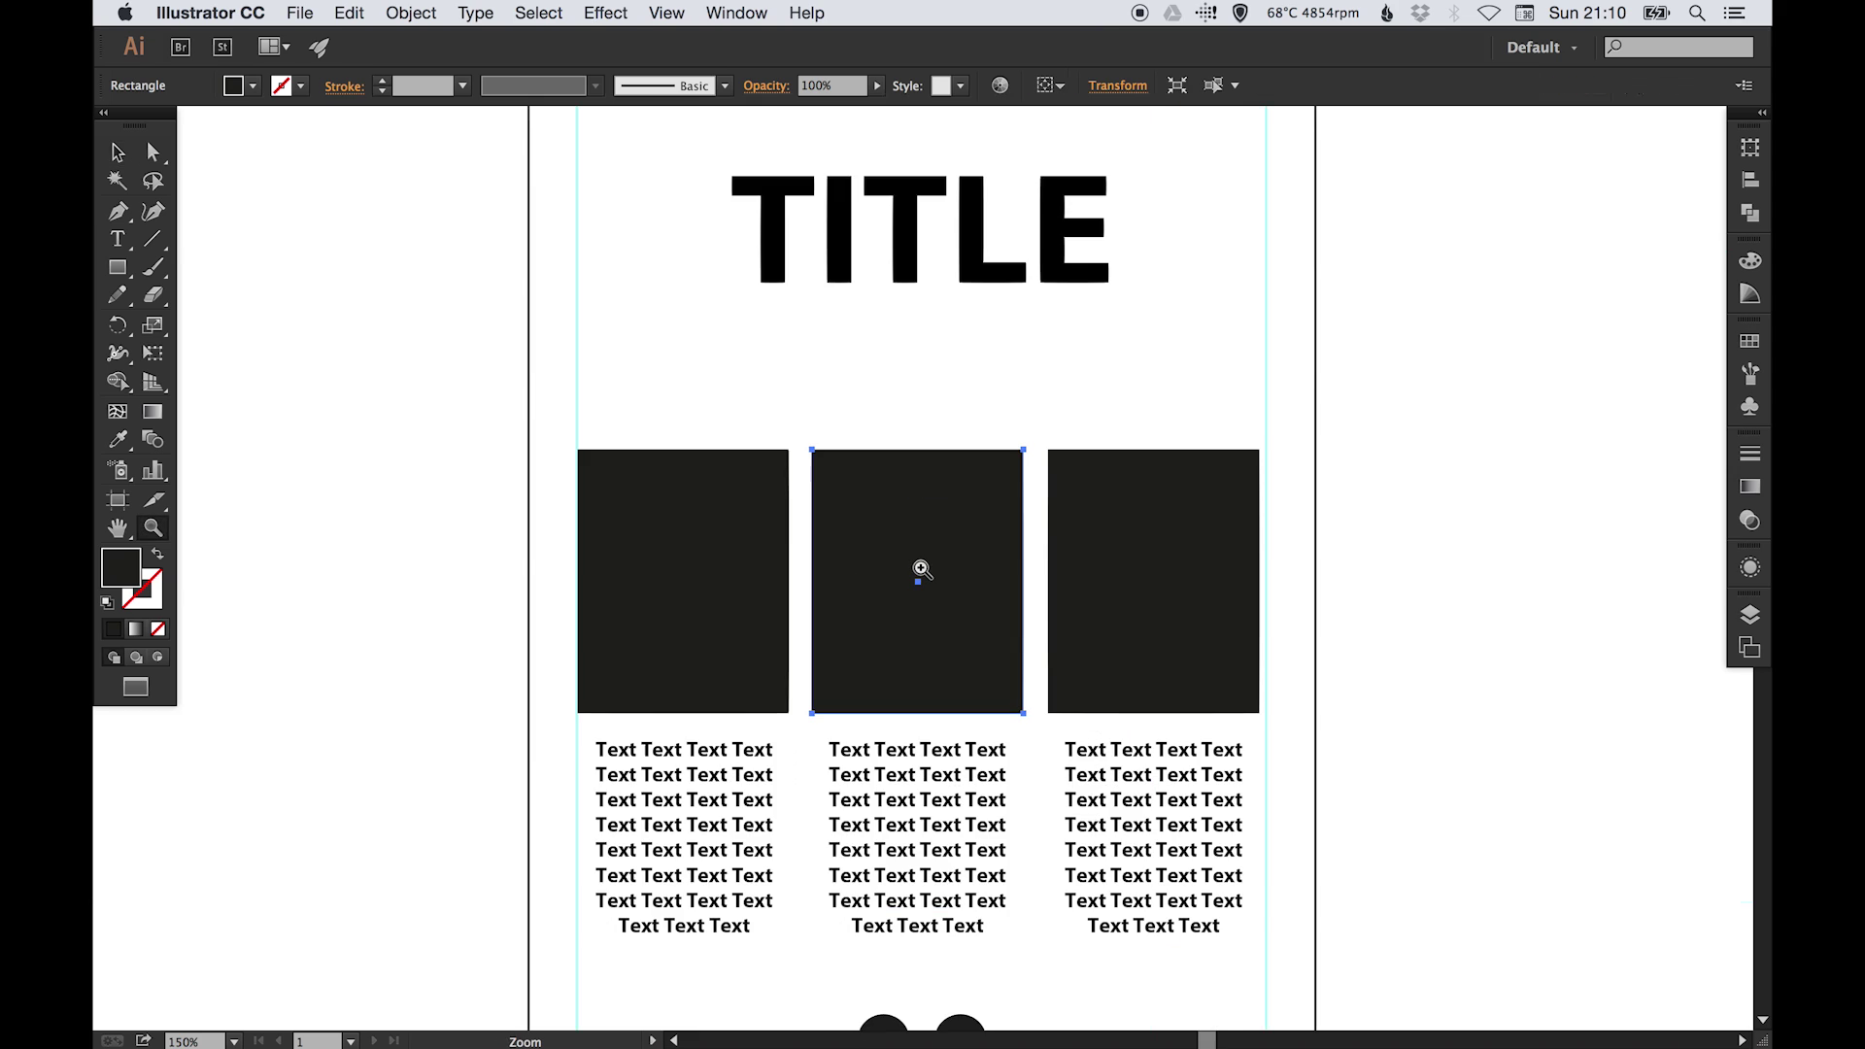
left_click(1220, 394)
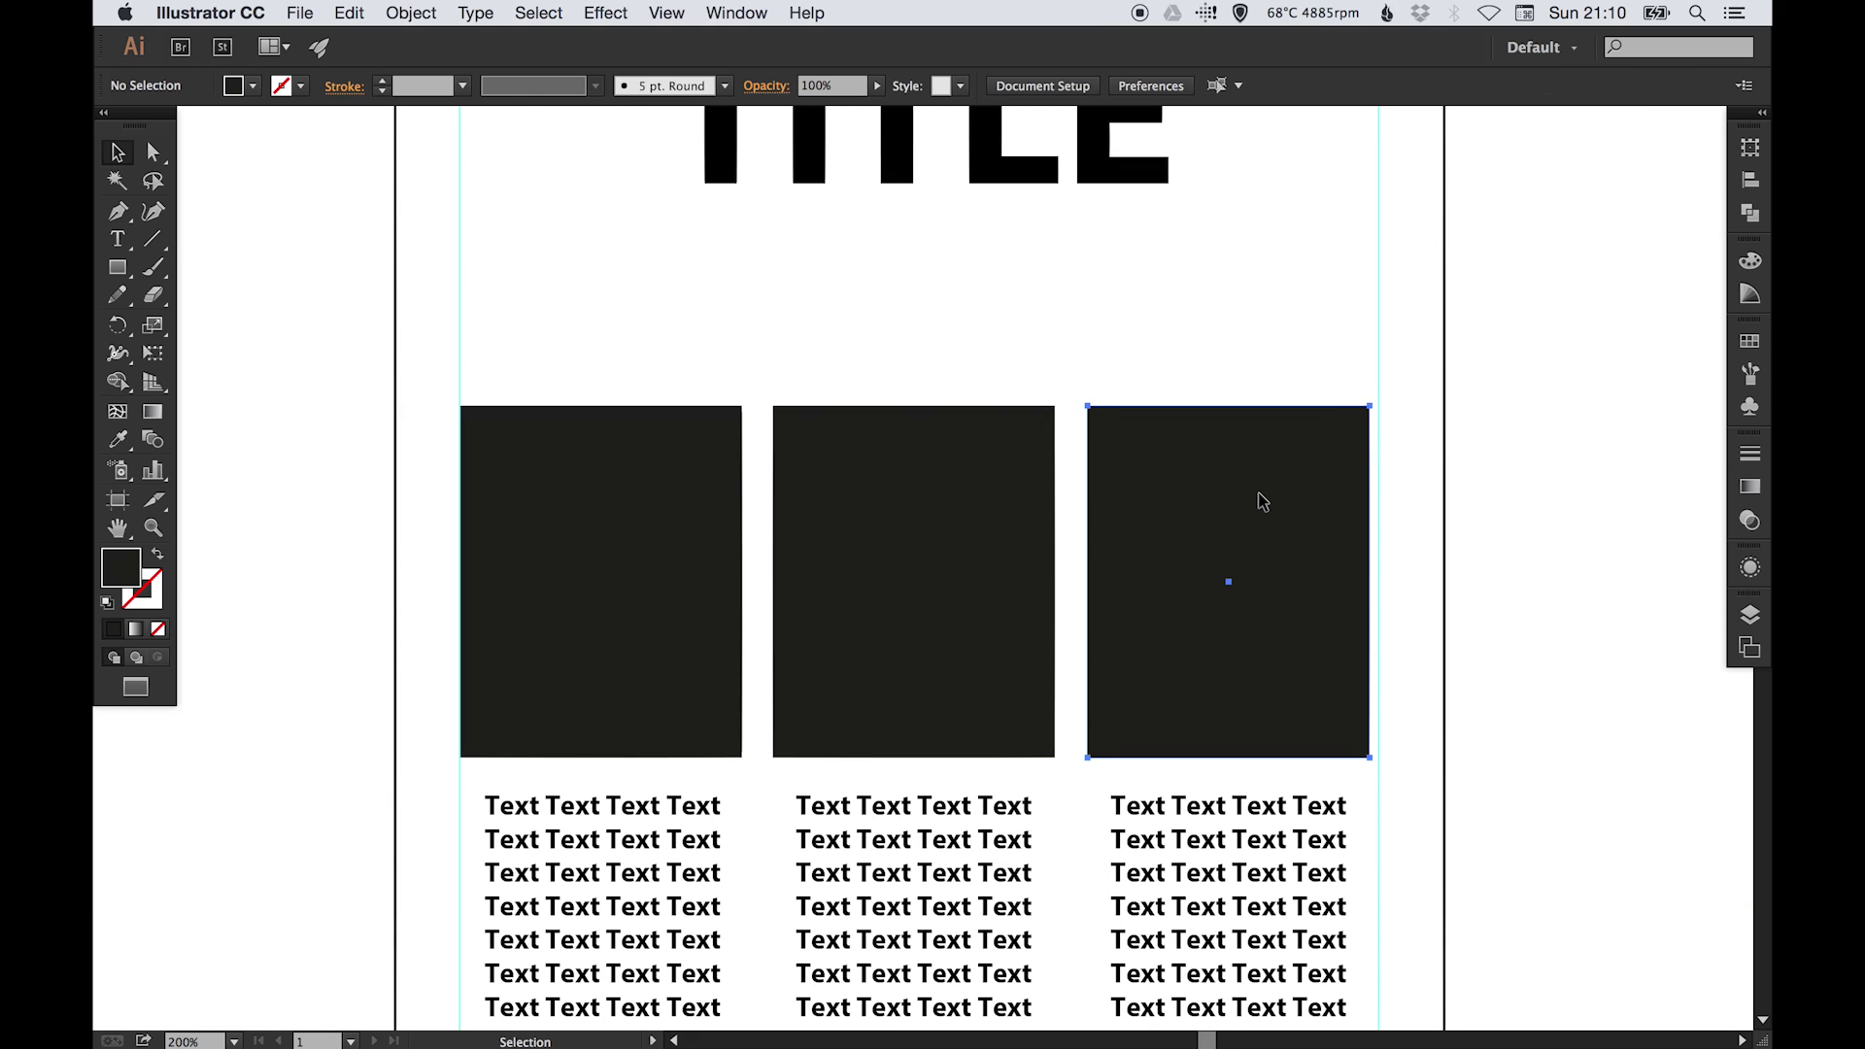
left_click_drag(1260, 500, 1271, 502)
left_click(1519, 454)
Step: Distribute the three black boxes evenly with Horizontal Distribute Center
left_click_drag(1087, 499, 1130, 503)
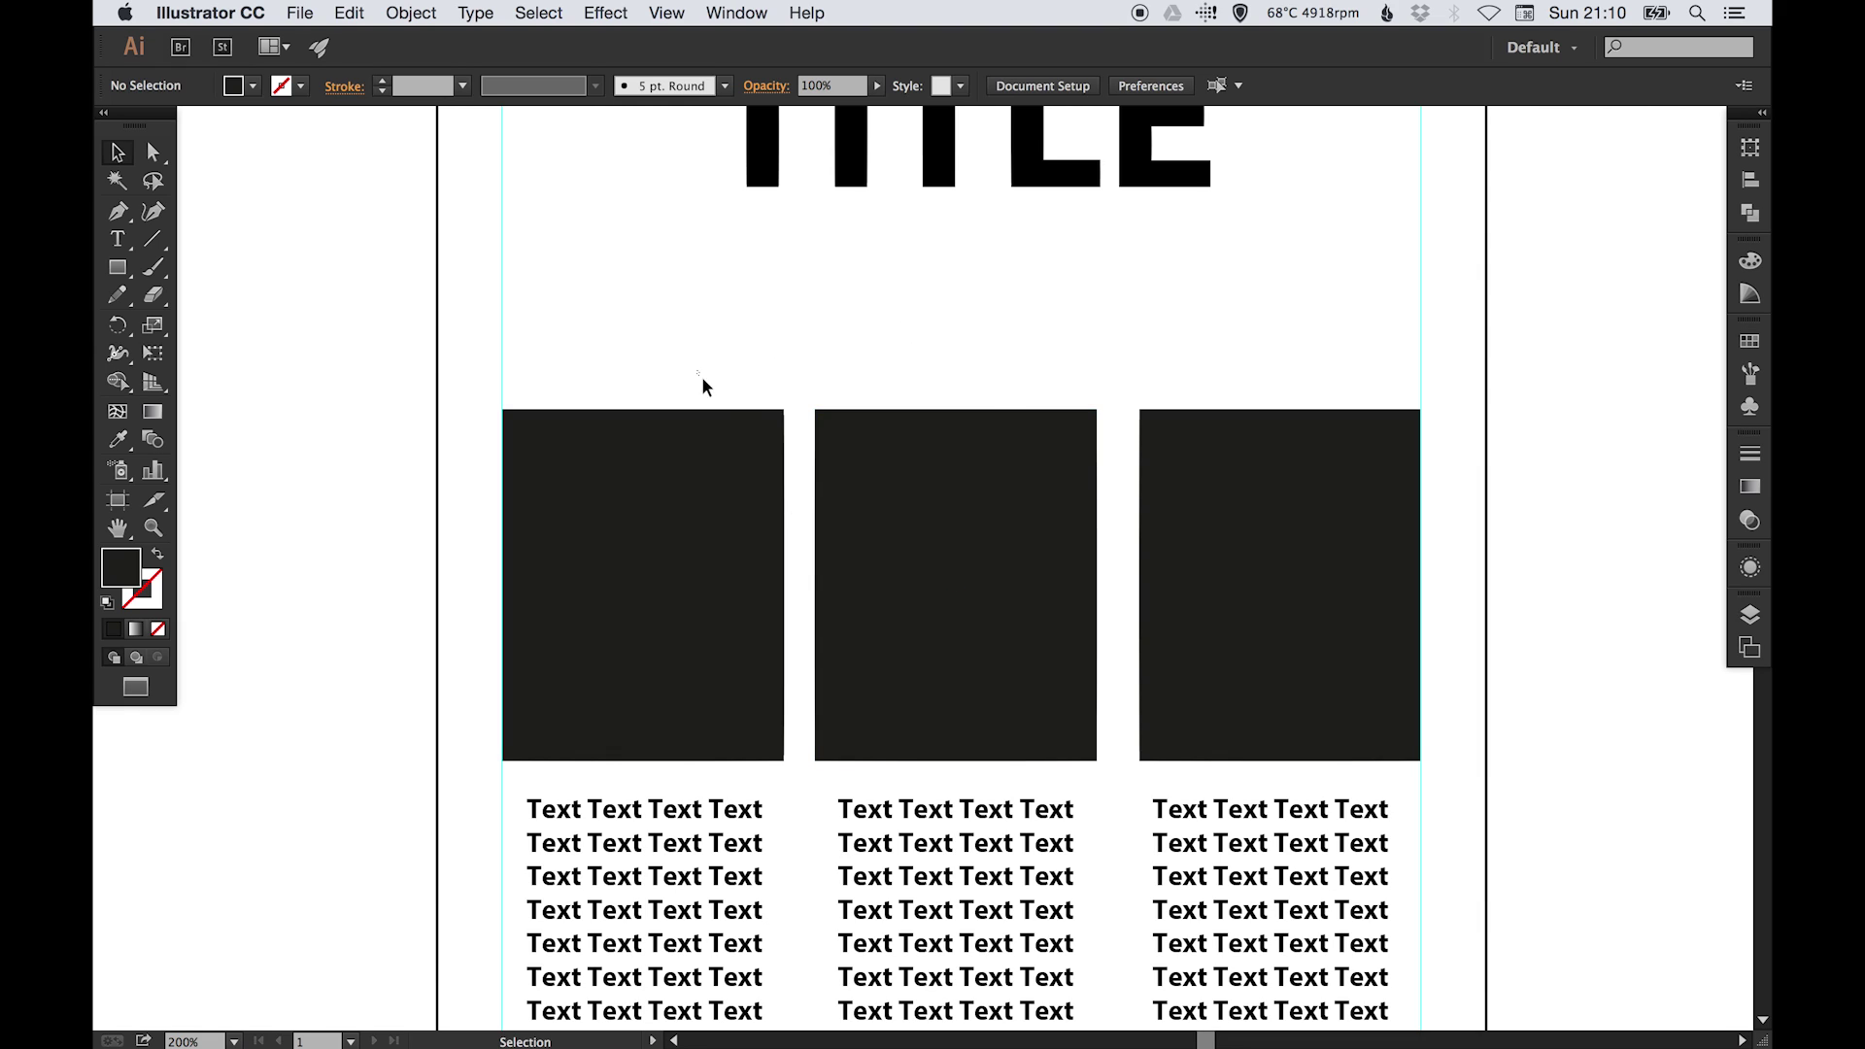
left_click_drag(747, 415, 1295, 542)
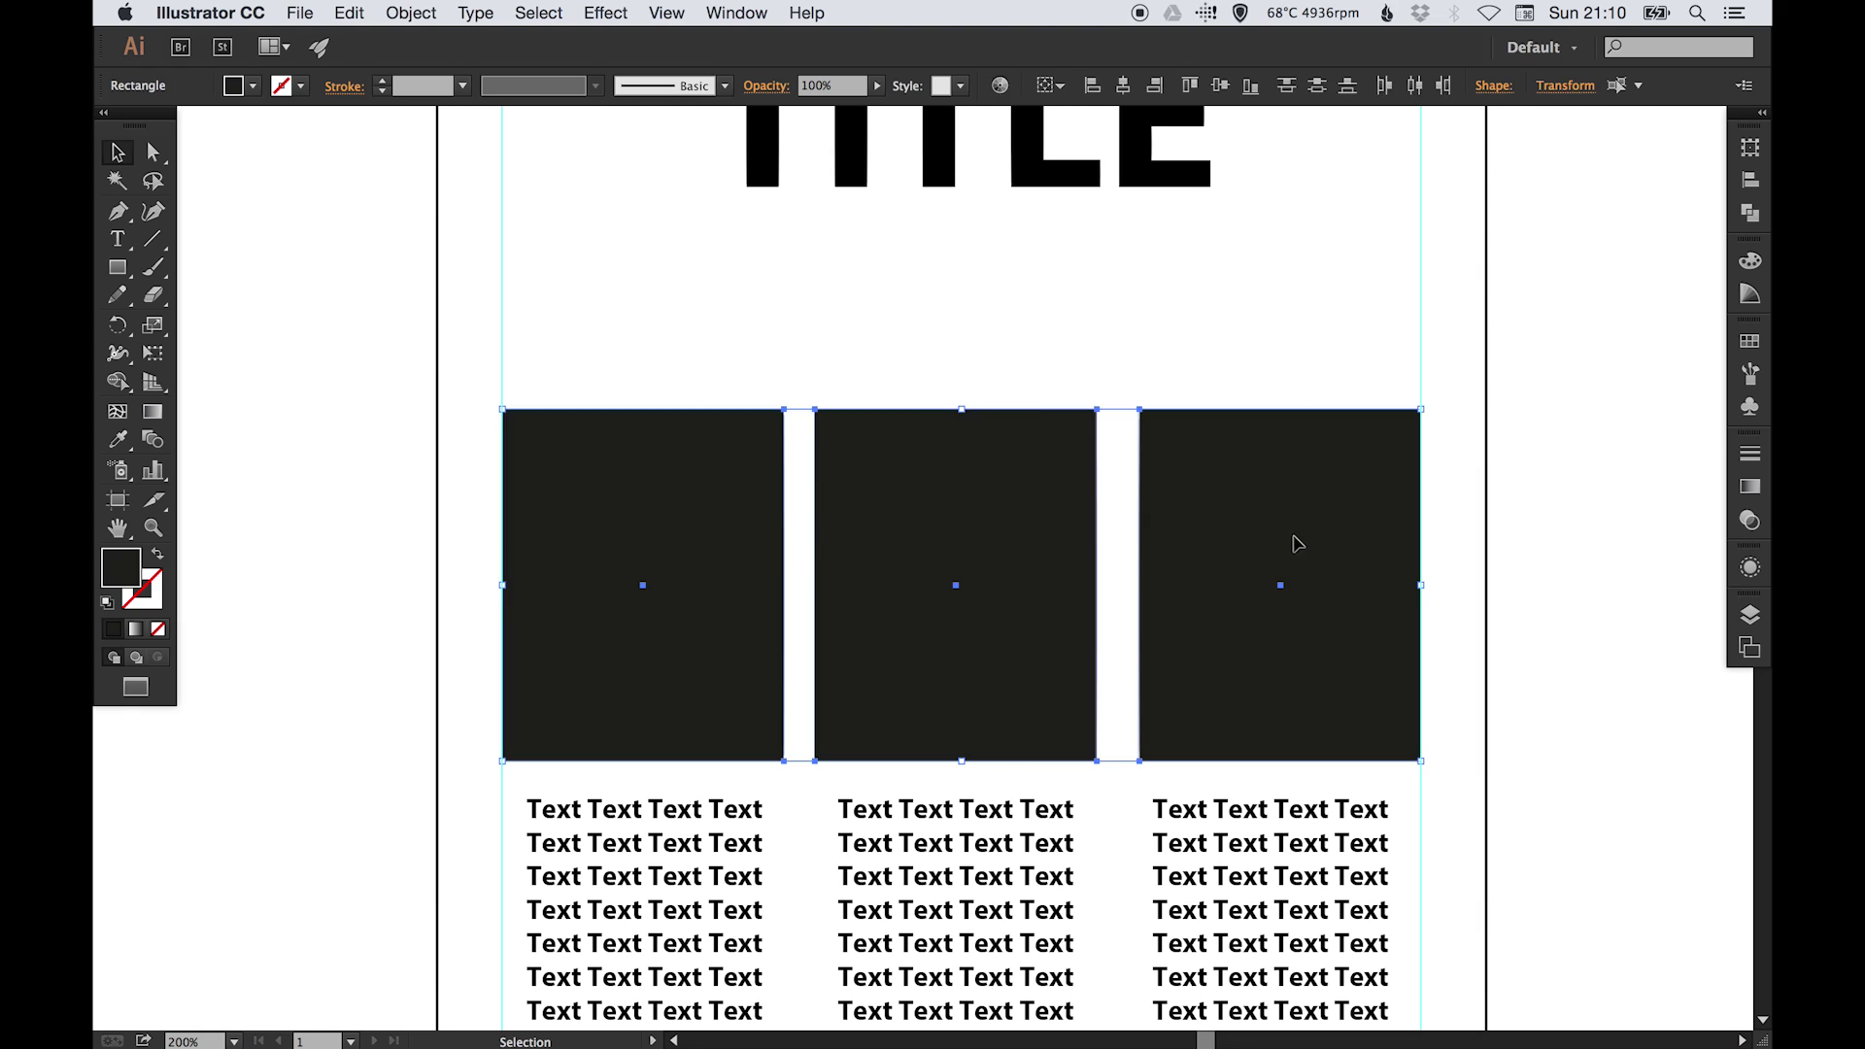
left_click(1416, 87)
left_click(1523, 341)
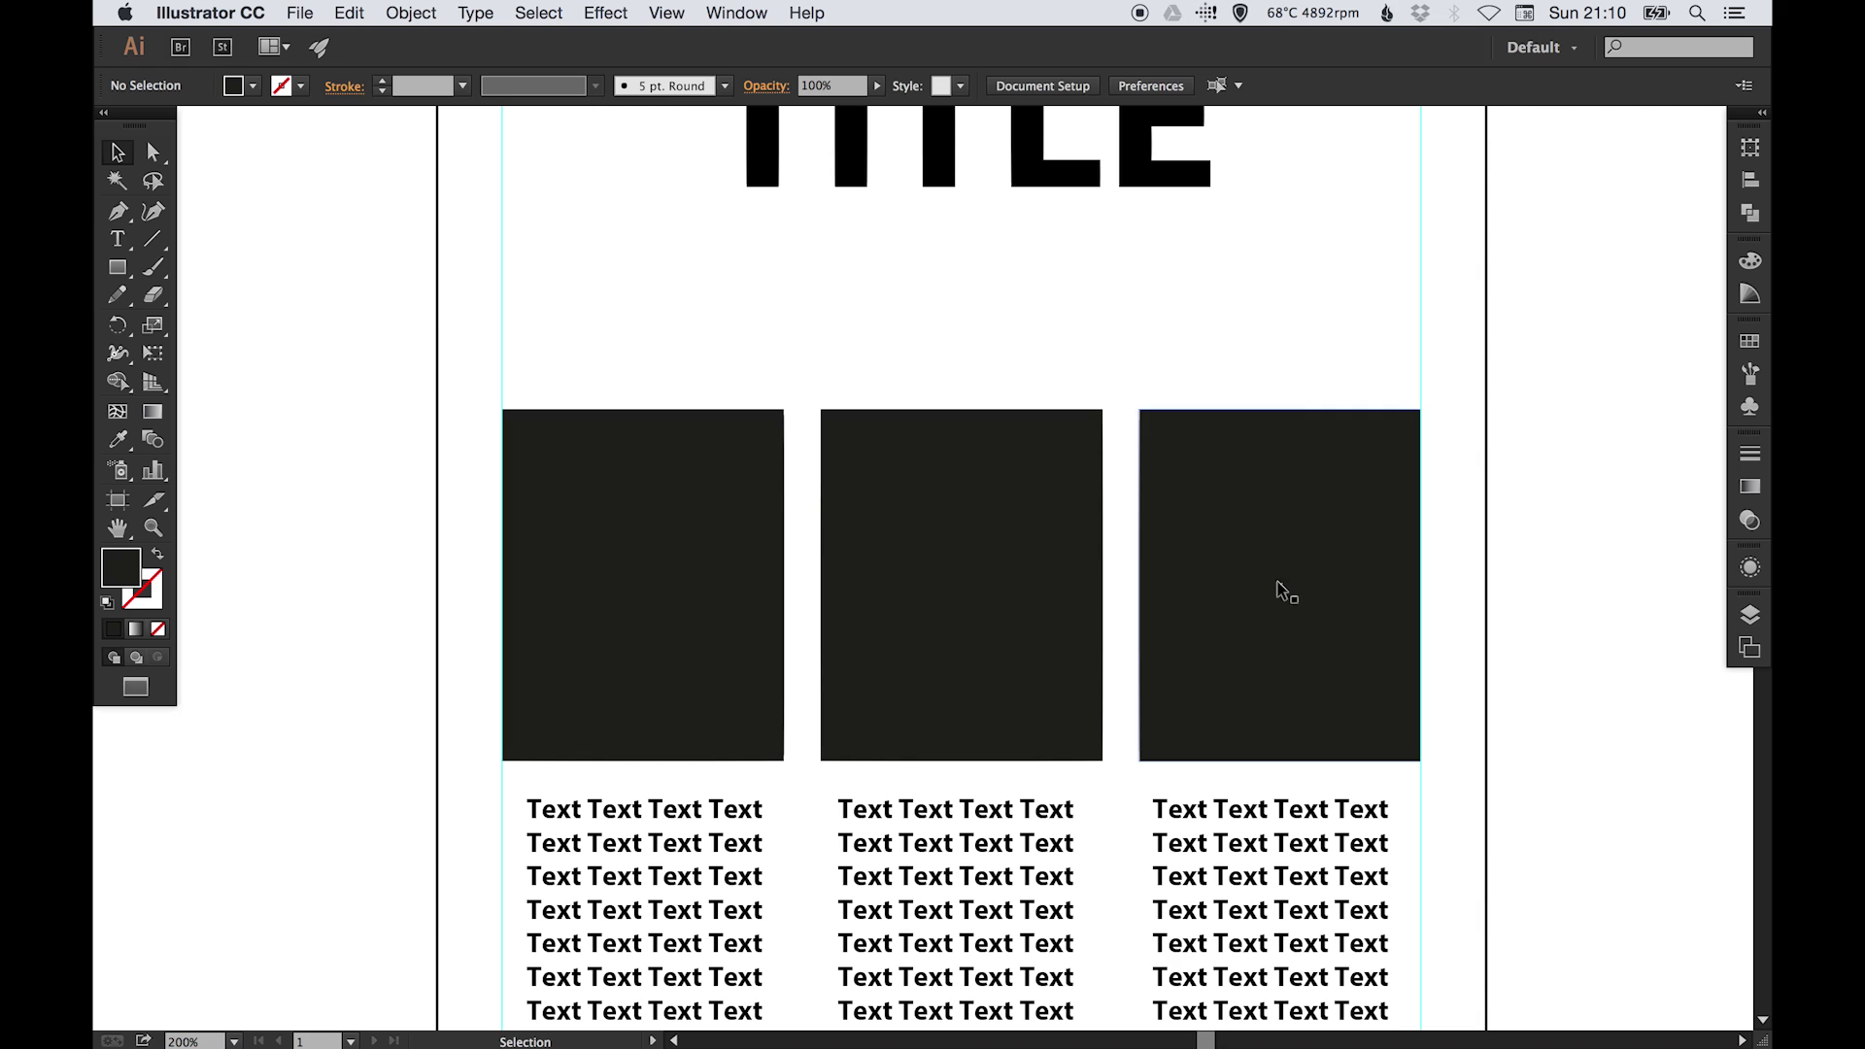
Step: Alt-drag copies of the three black boxes to the right of the page
key("super+minus")
key("super+minus")
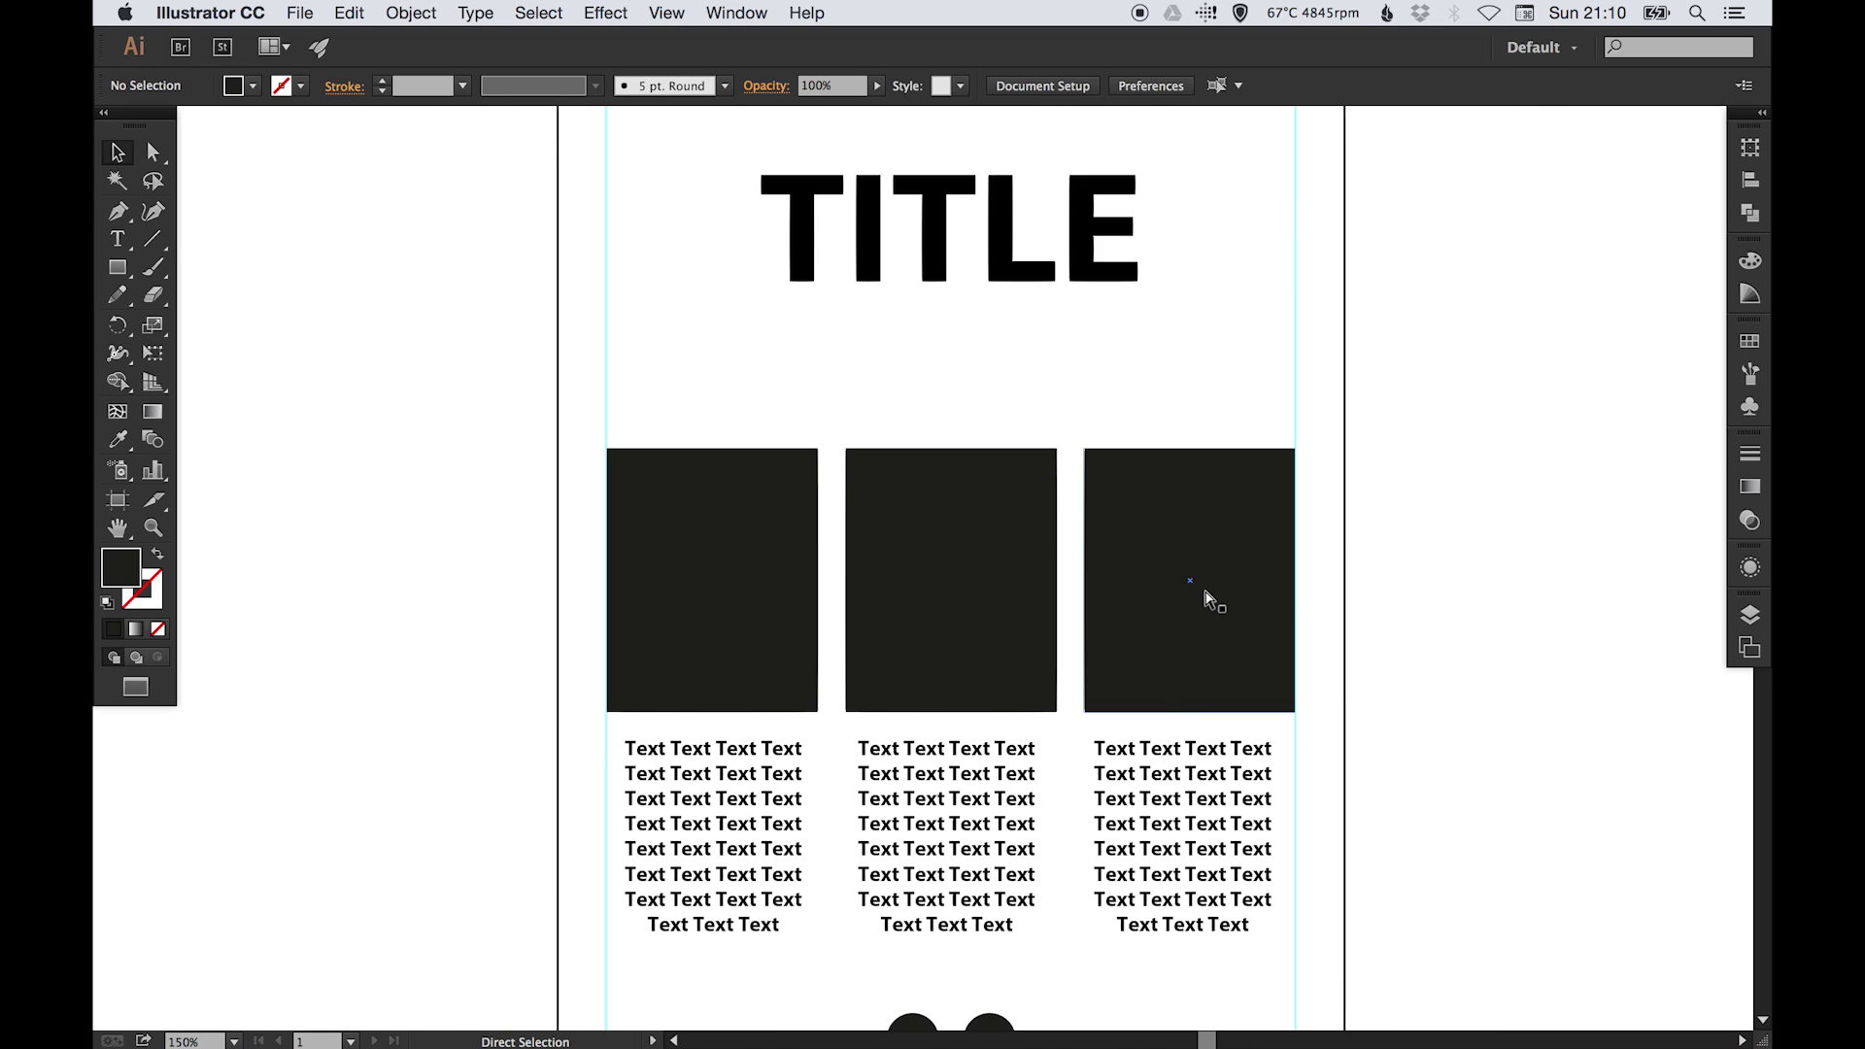
left_click_drag(1256, 491, 1090, 479)
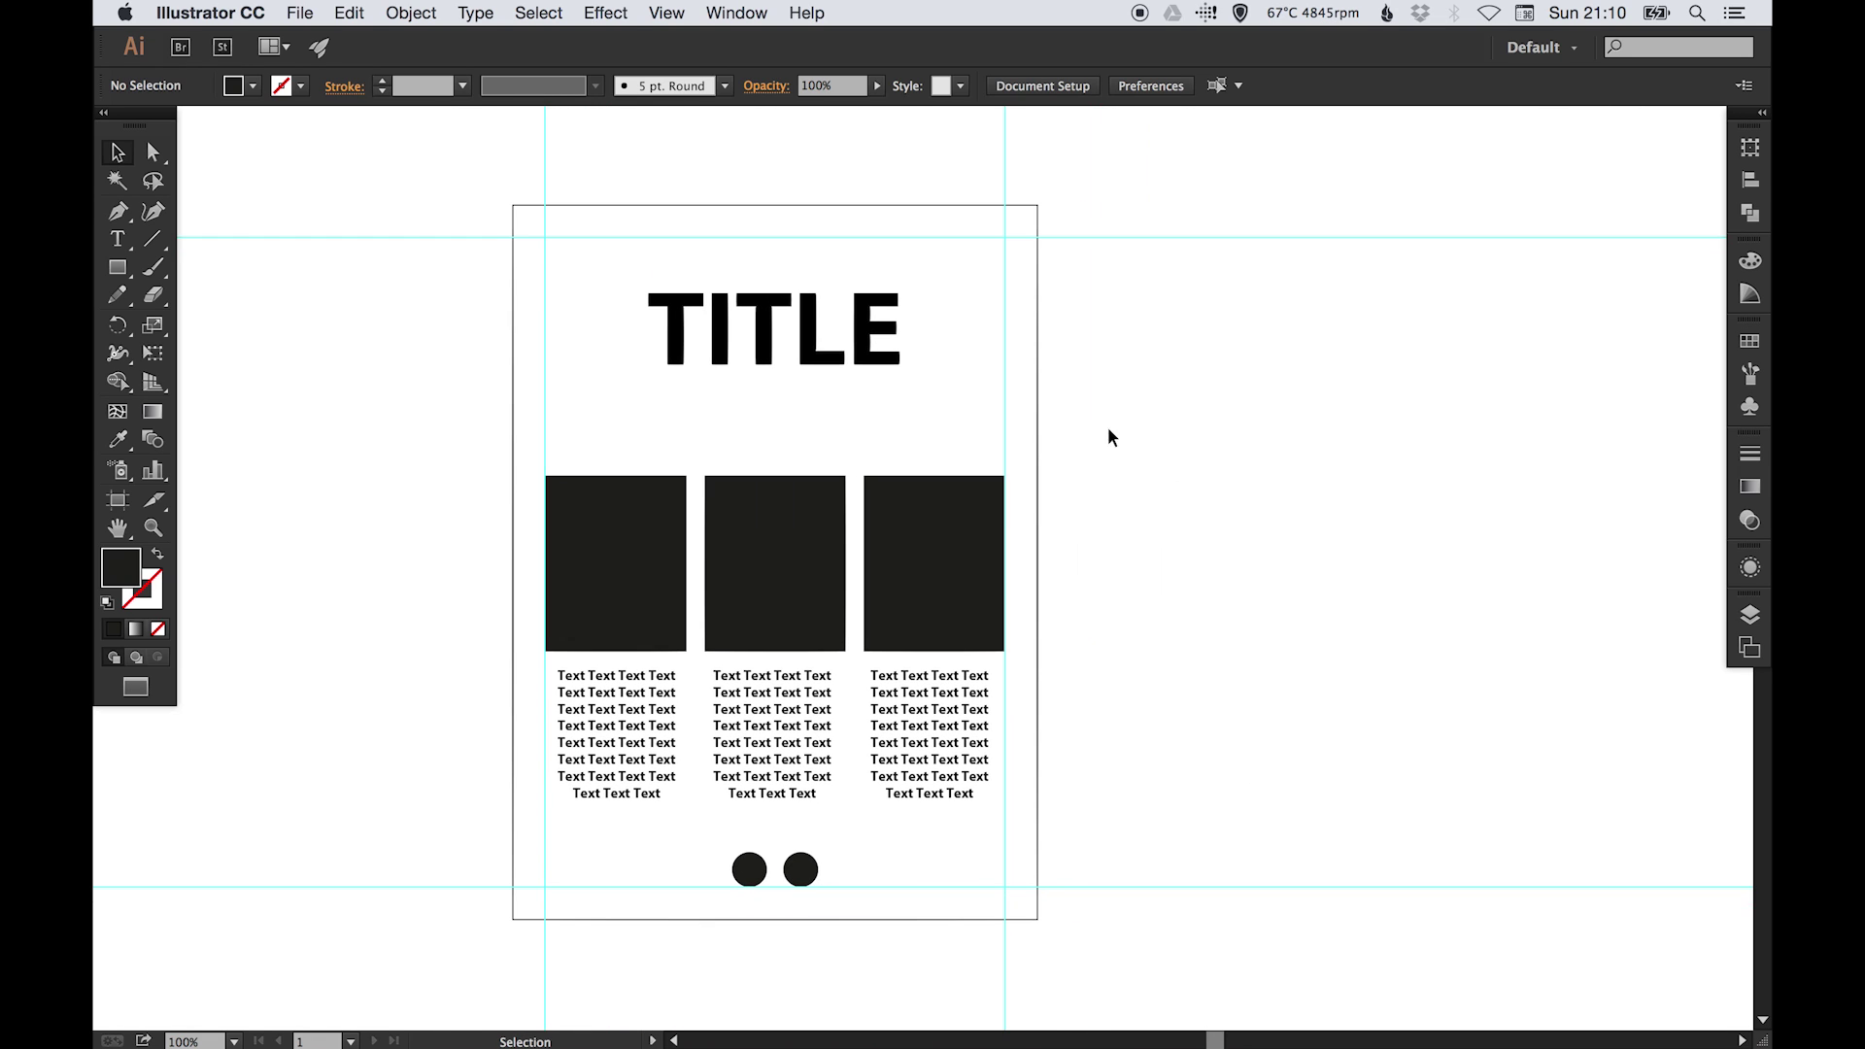
left_click_drag(648, 445, 1257, 499)
key("super+shift+a")
left_click_drag(1064, 502, 1135, 497)
key("super+shift+a")
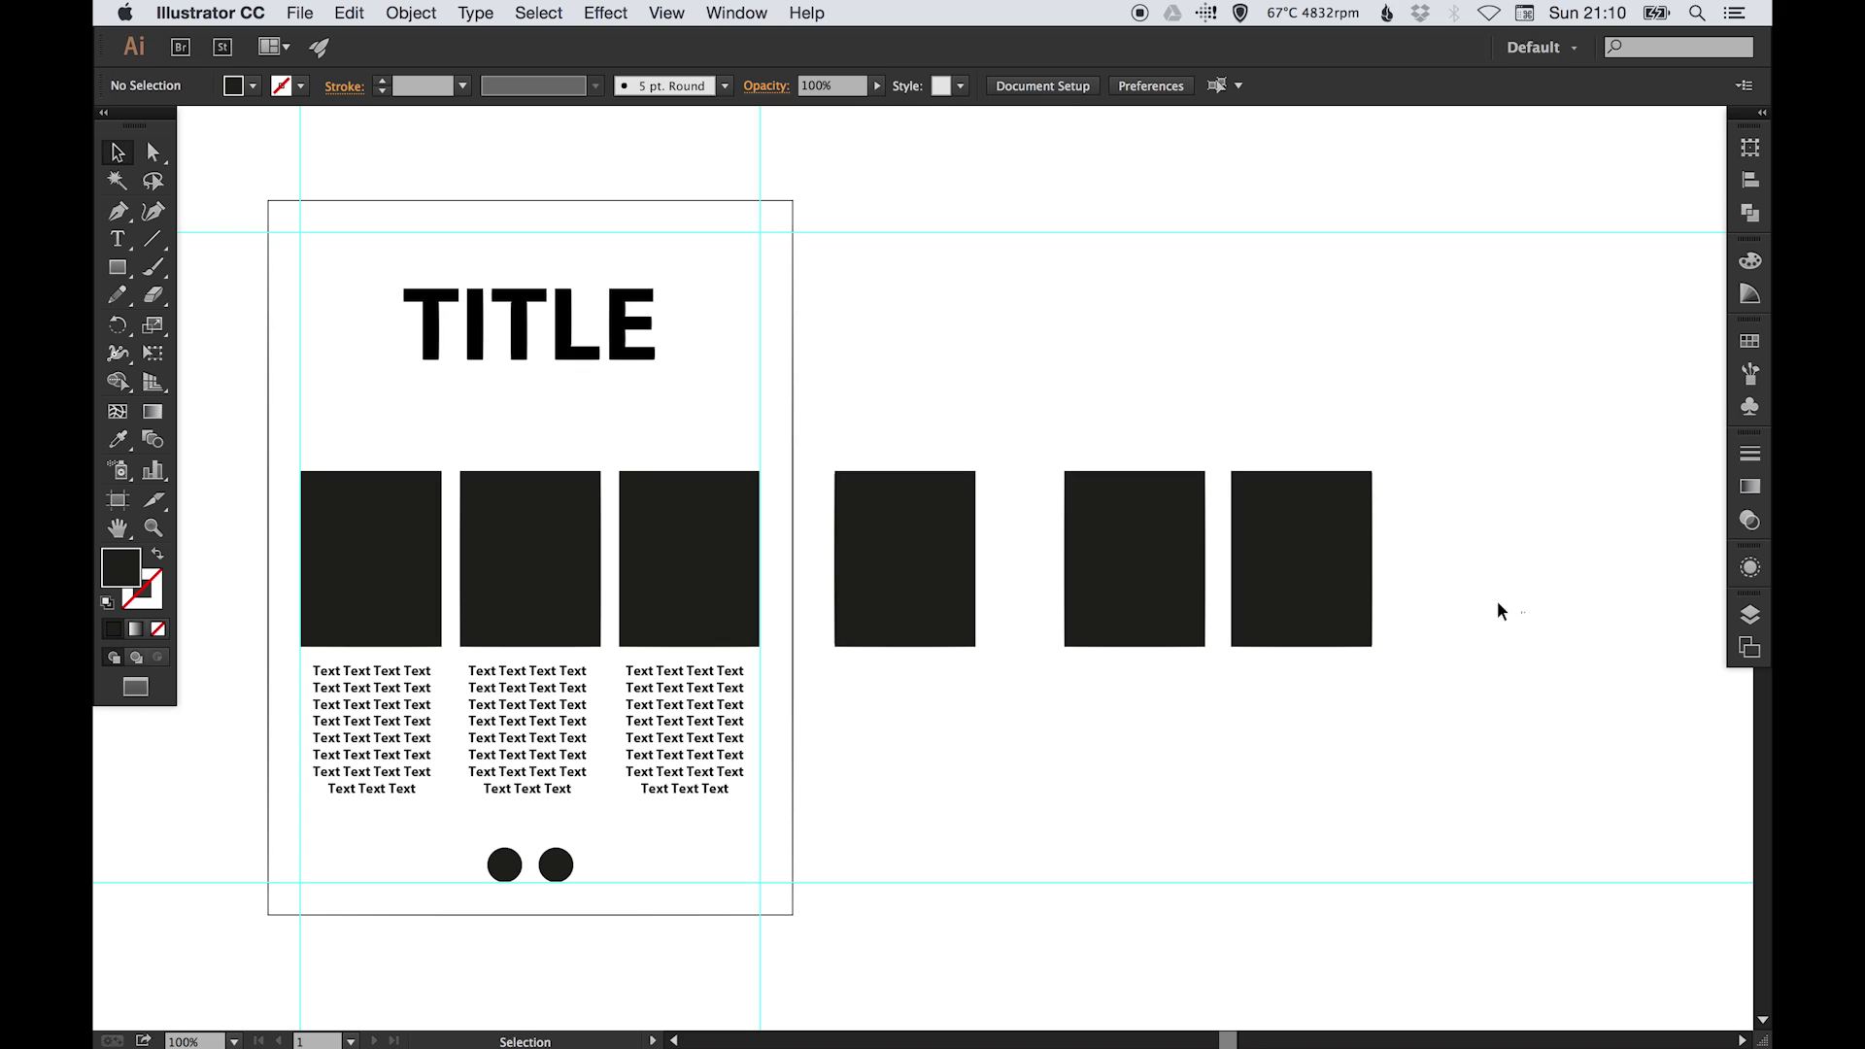
Step: Distribute all six boxes evenly, then lower the third, fifth and sixth boxes
left_click_drag(1525, 613, 391, 463)
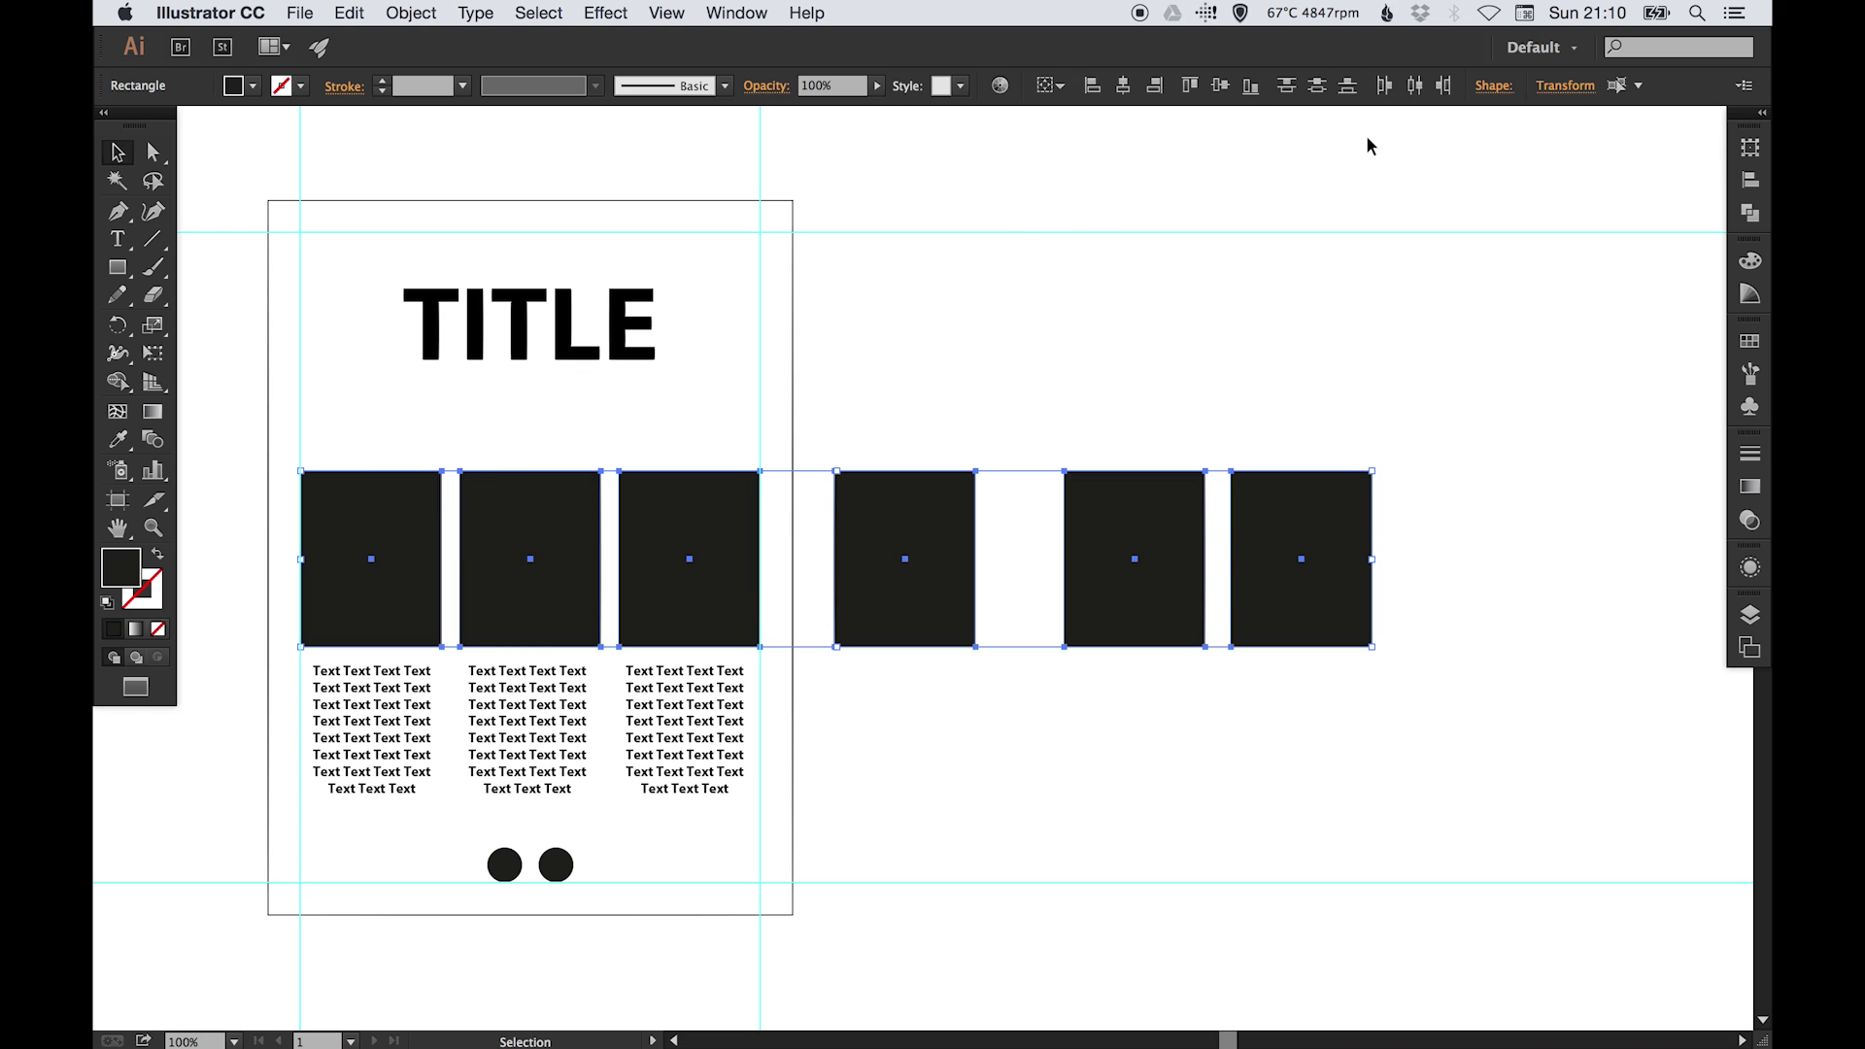
left_click(1415, 86)
left_click(1193, 326)
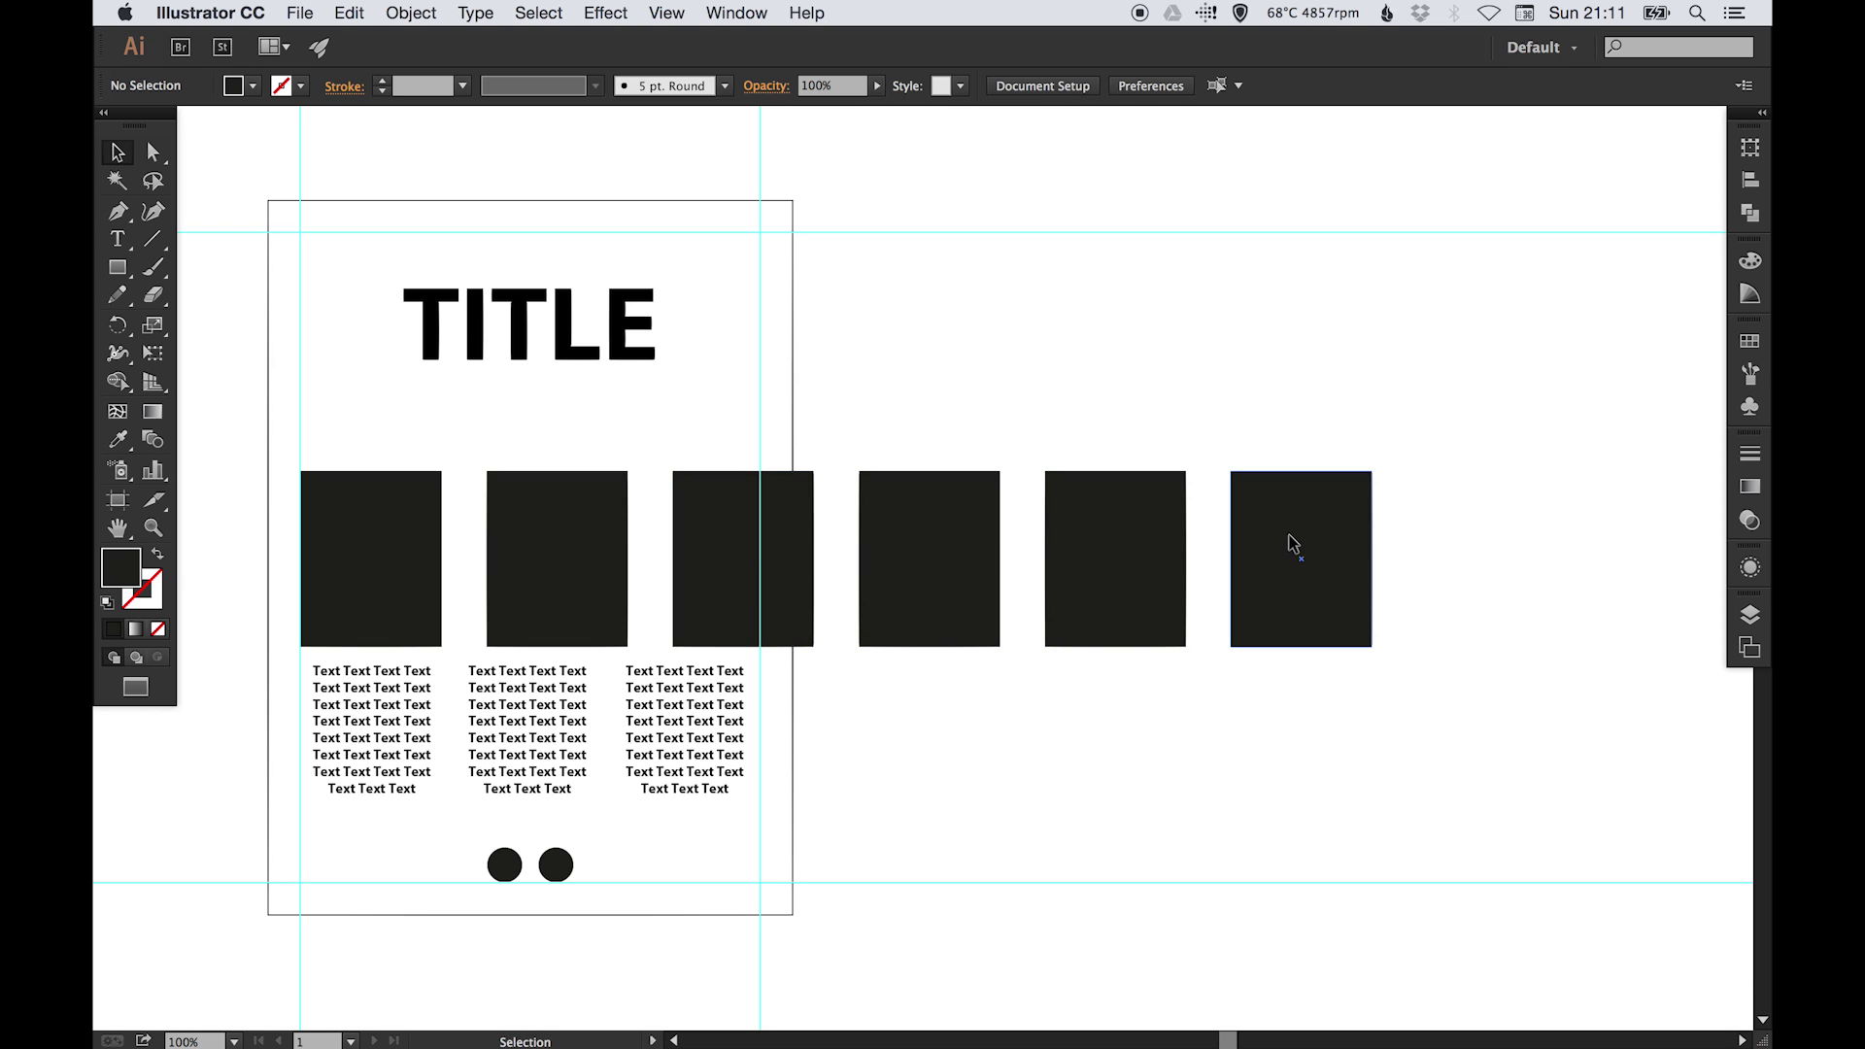
left_click_drag(1291, 541, 1291, 572)
left_click_drag(1116, 515, 1116, 540)
left_click_drag(741, 550, 741, 584)
Step: Align the tops of all six boxes, then undo back through the recent box edits
left_click_drag(1505, 602, 331, 476)
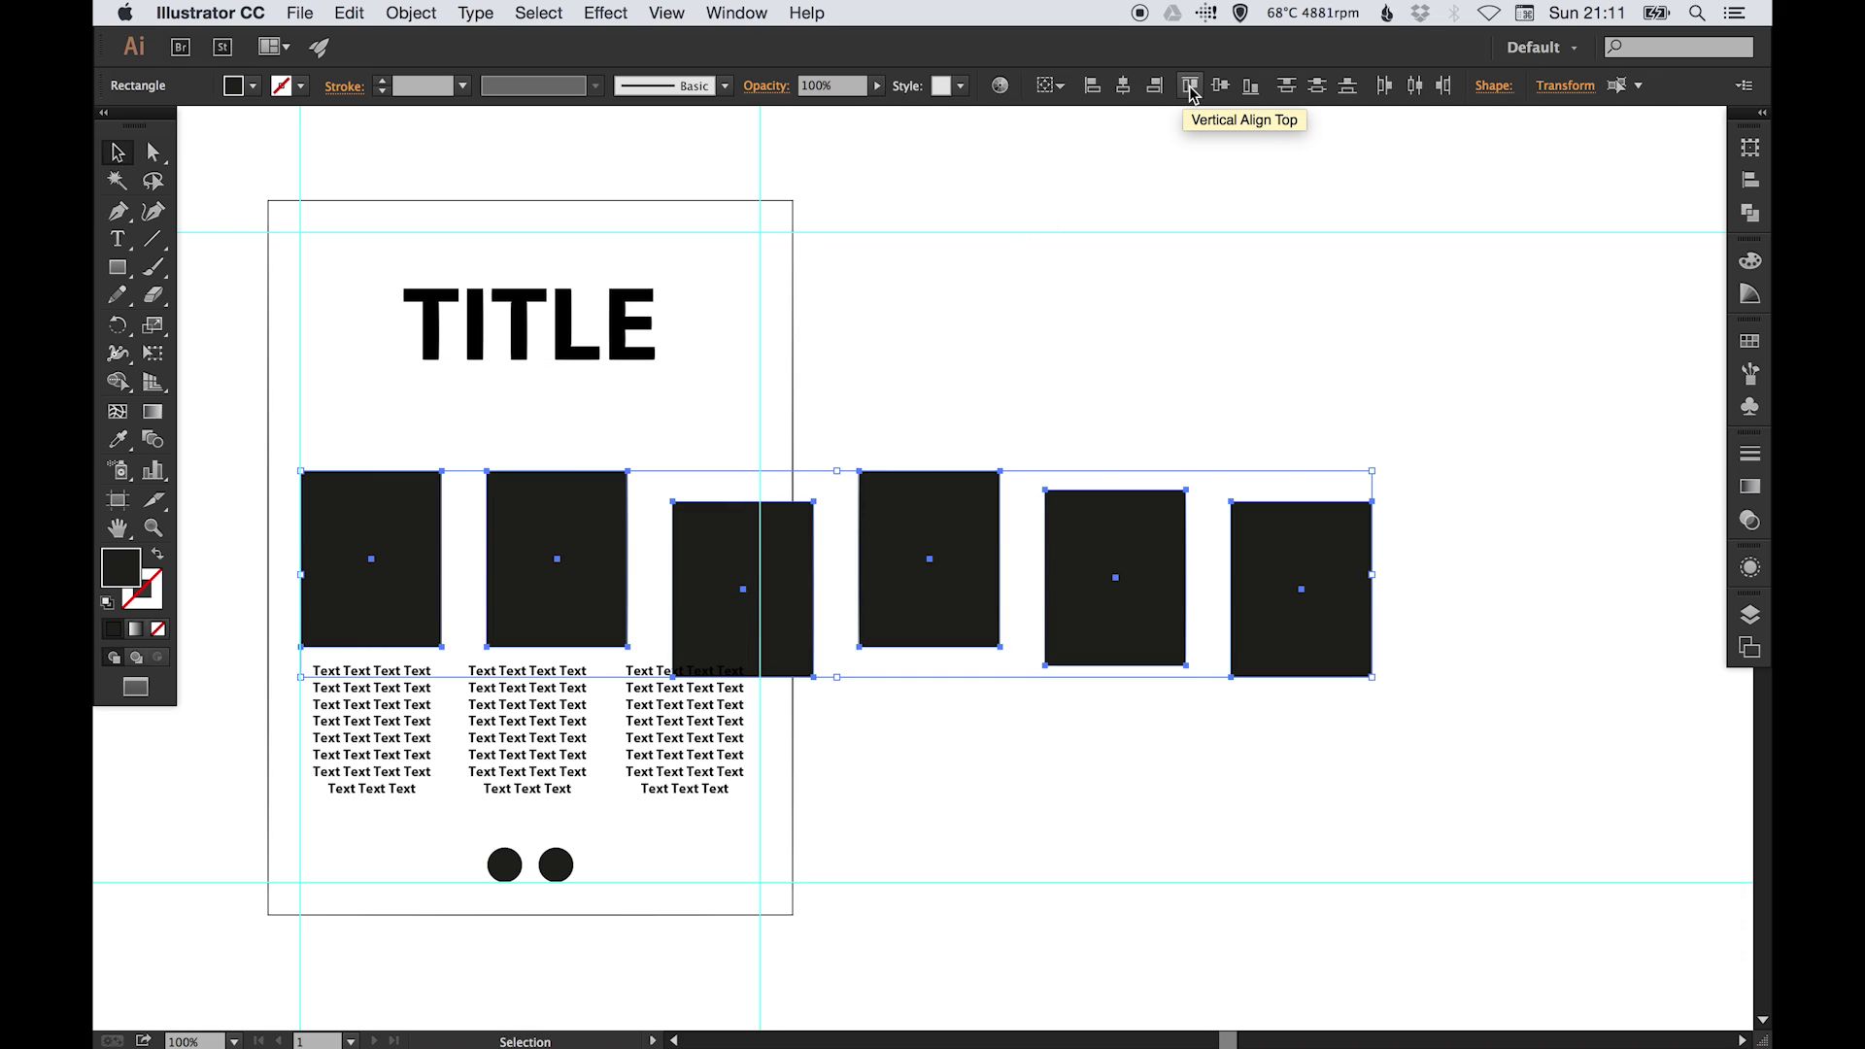
left_click(1191, 87)
left_click(921, 447)
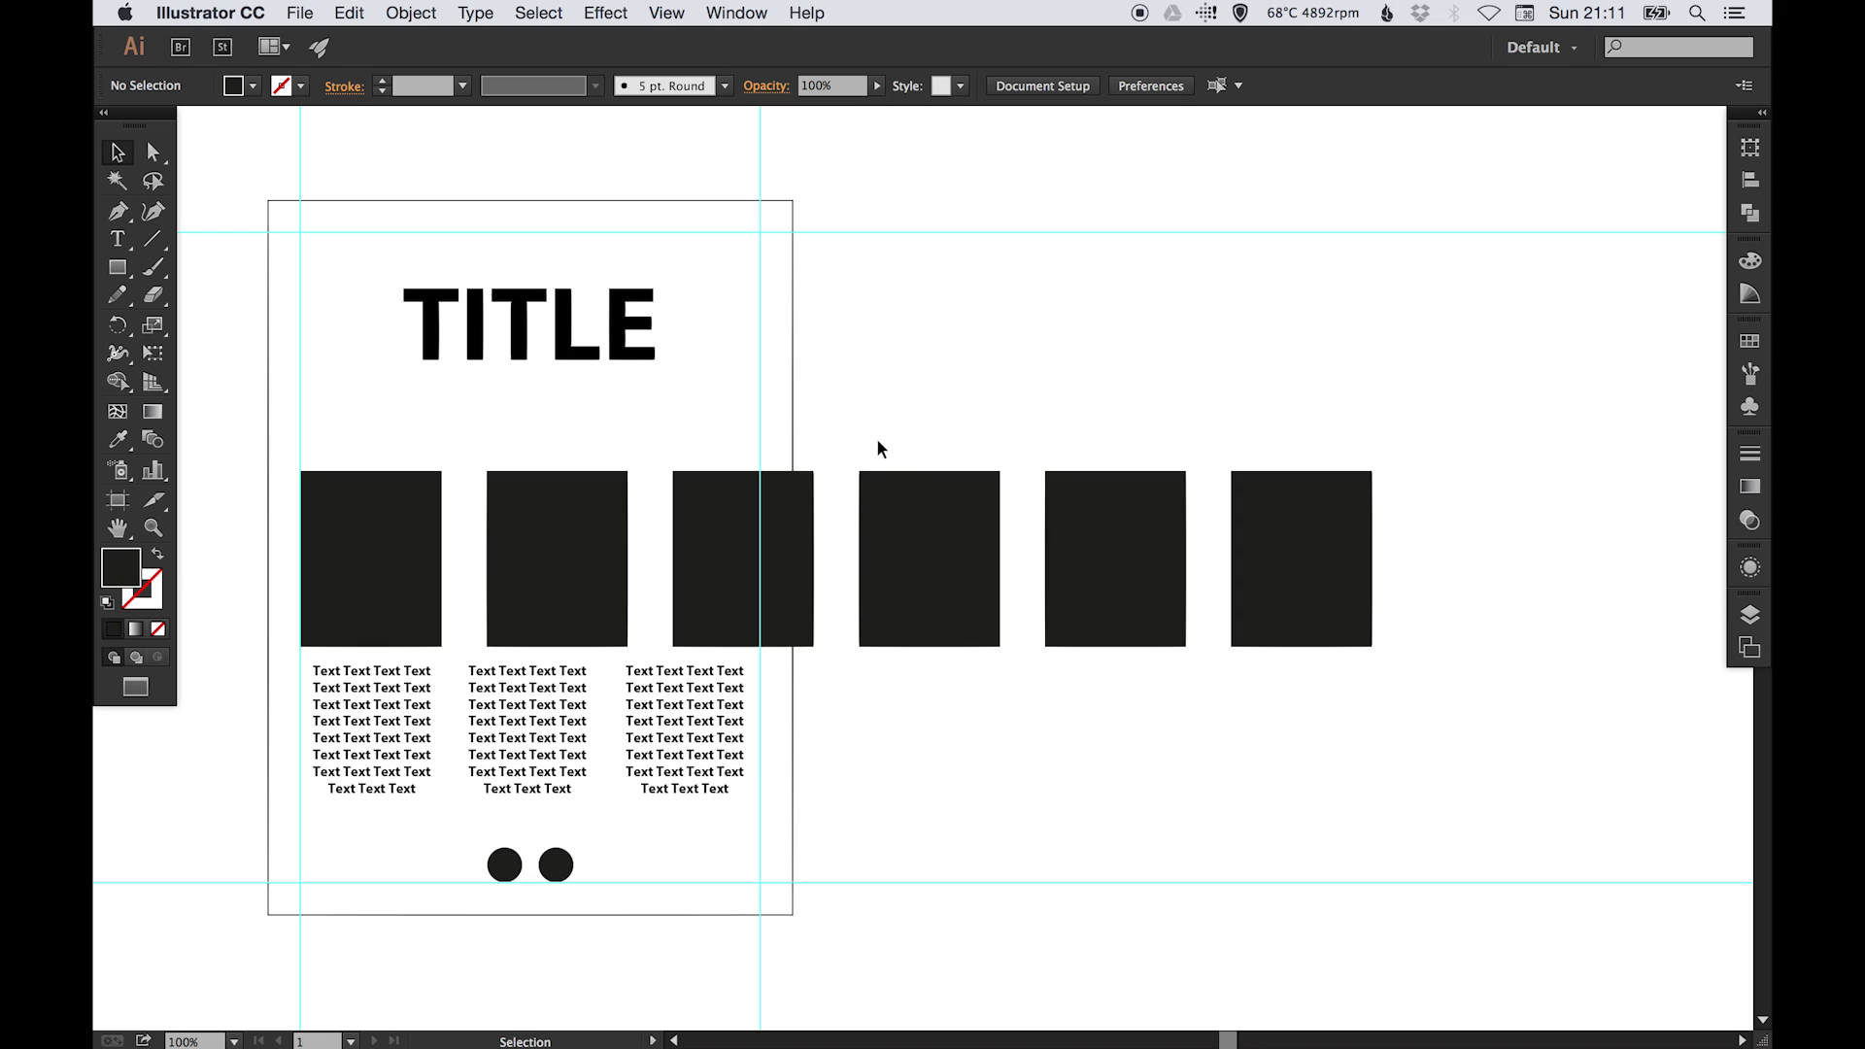
key("super+z")
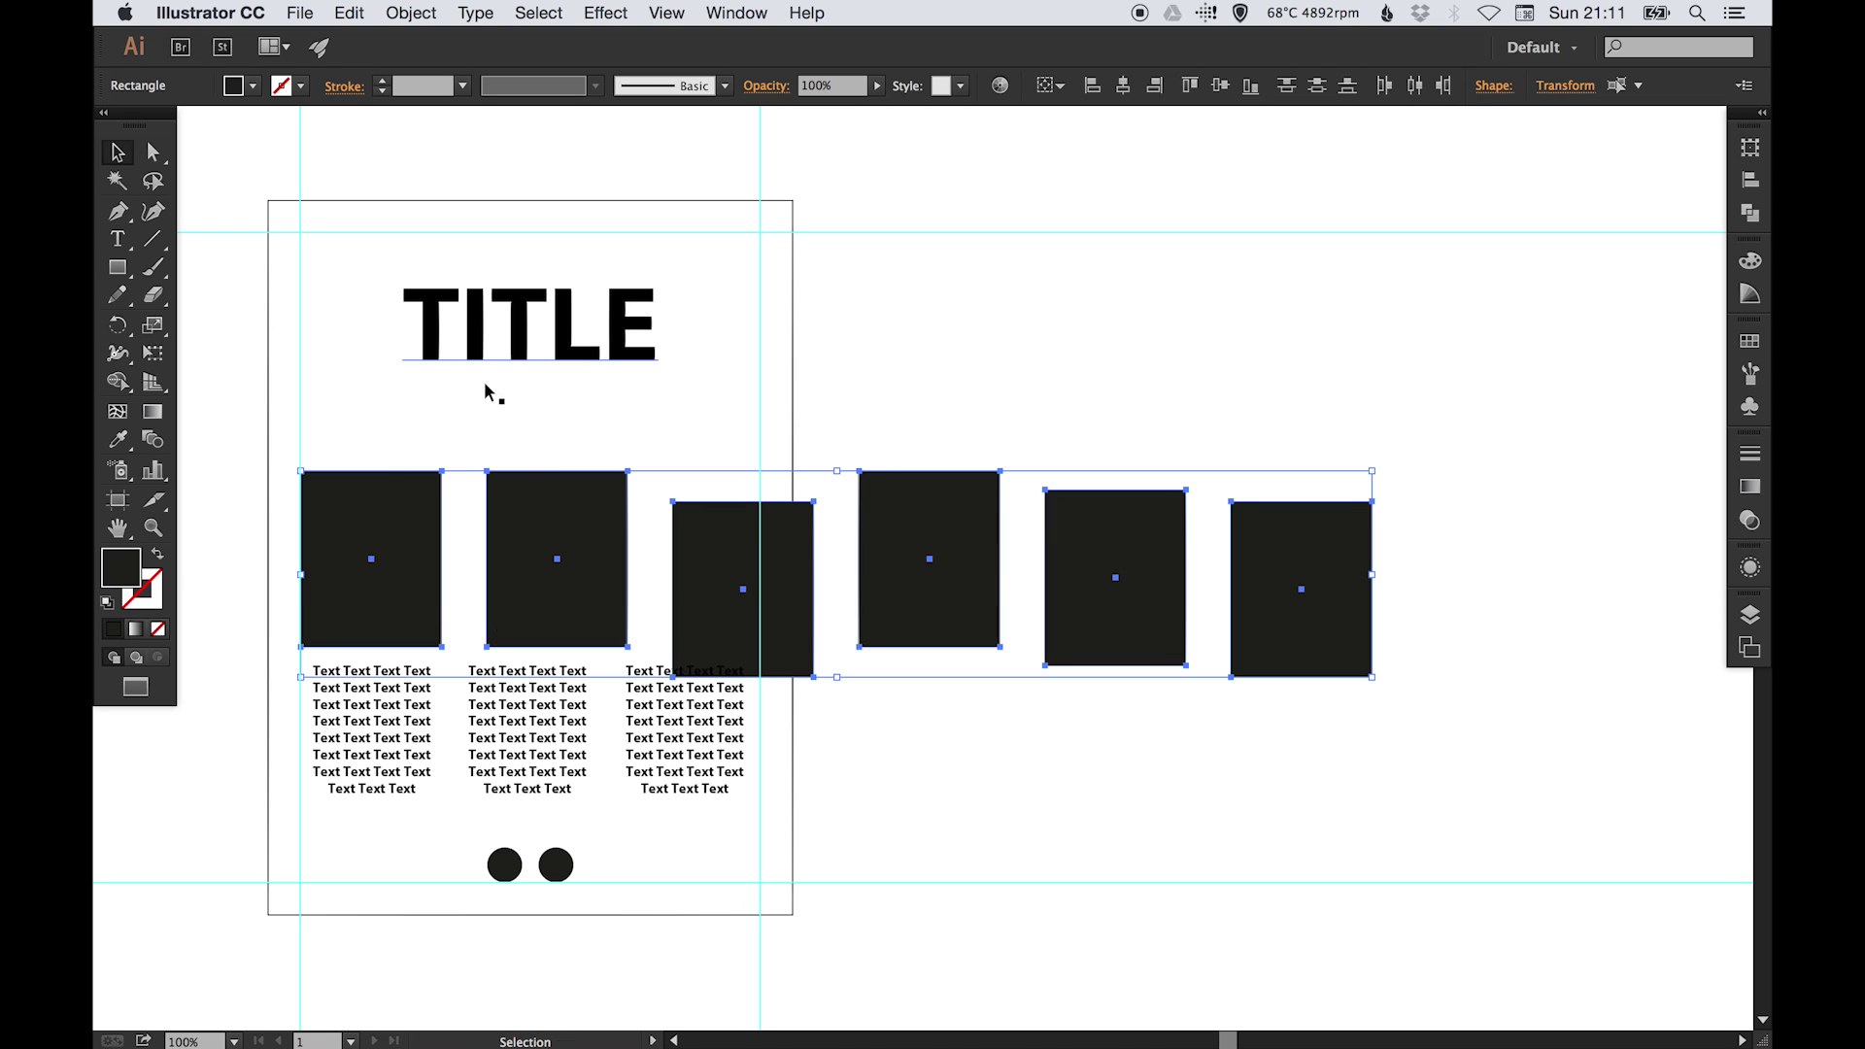
left_click(414, 459)
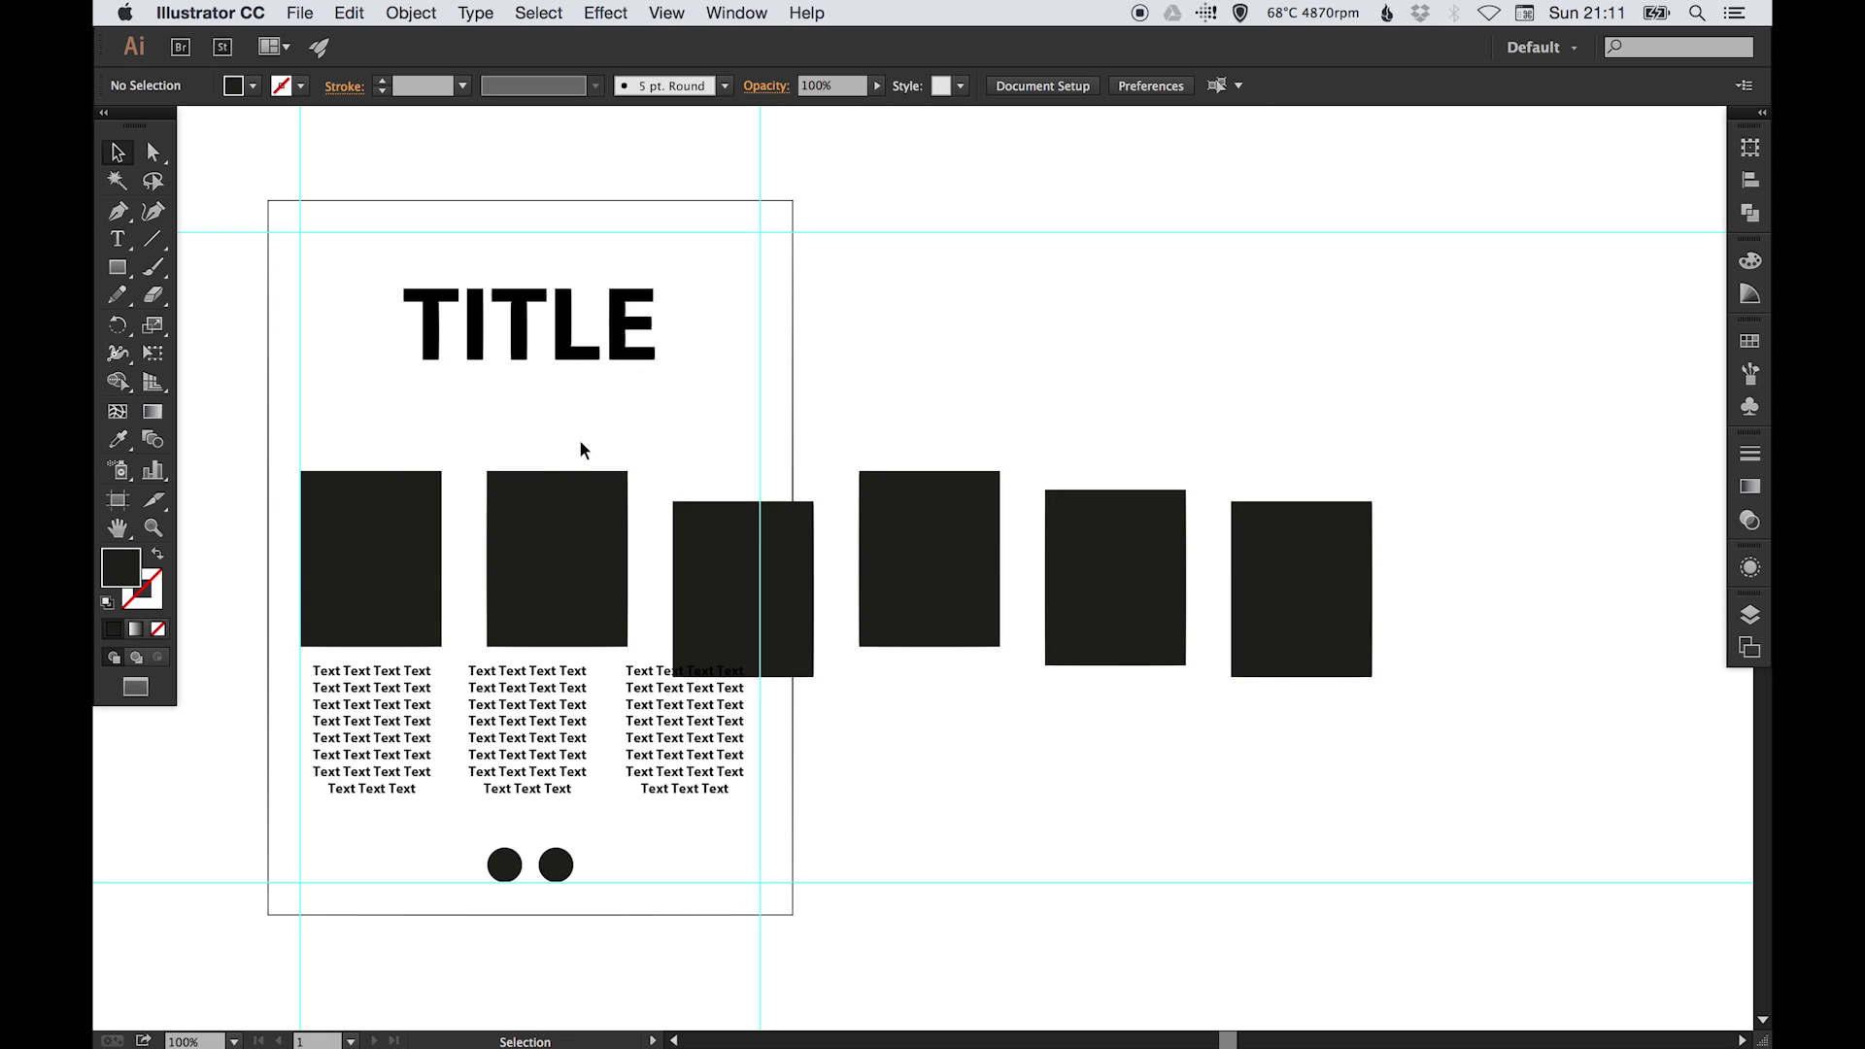
key("super+shift+z")
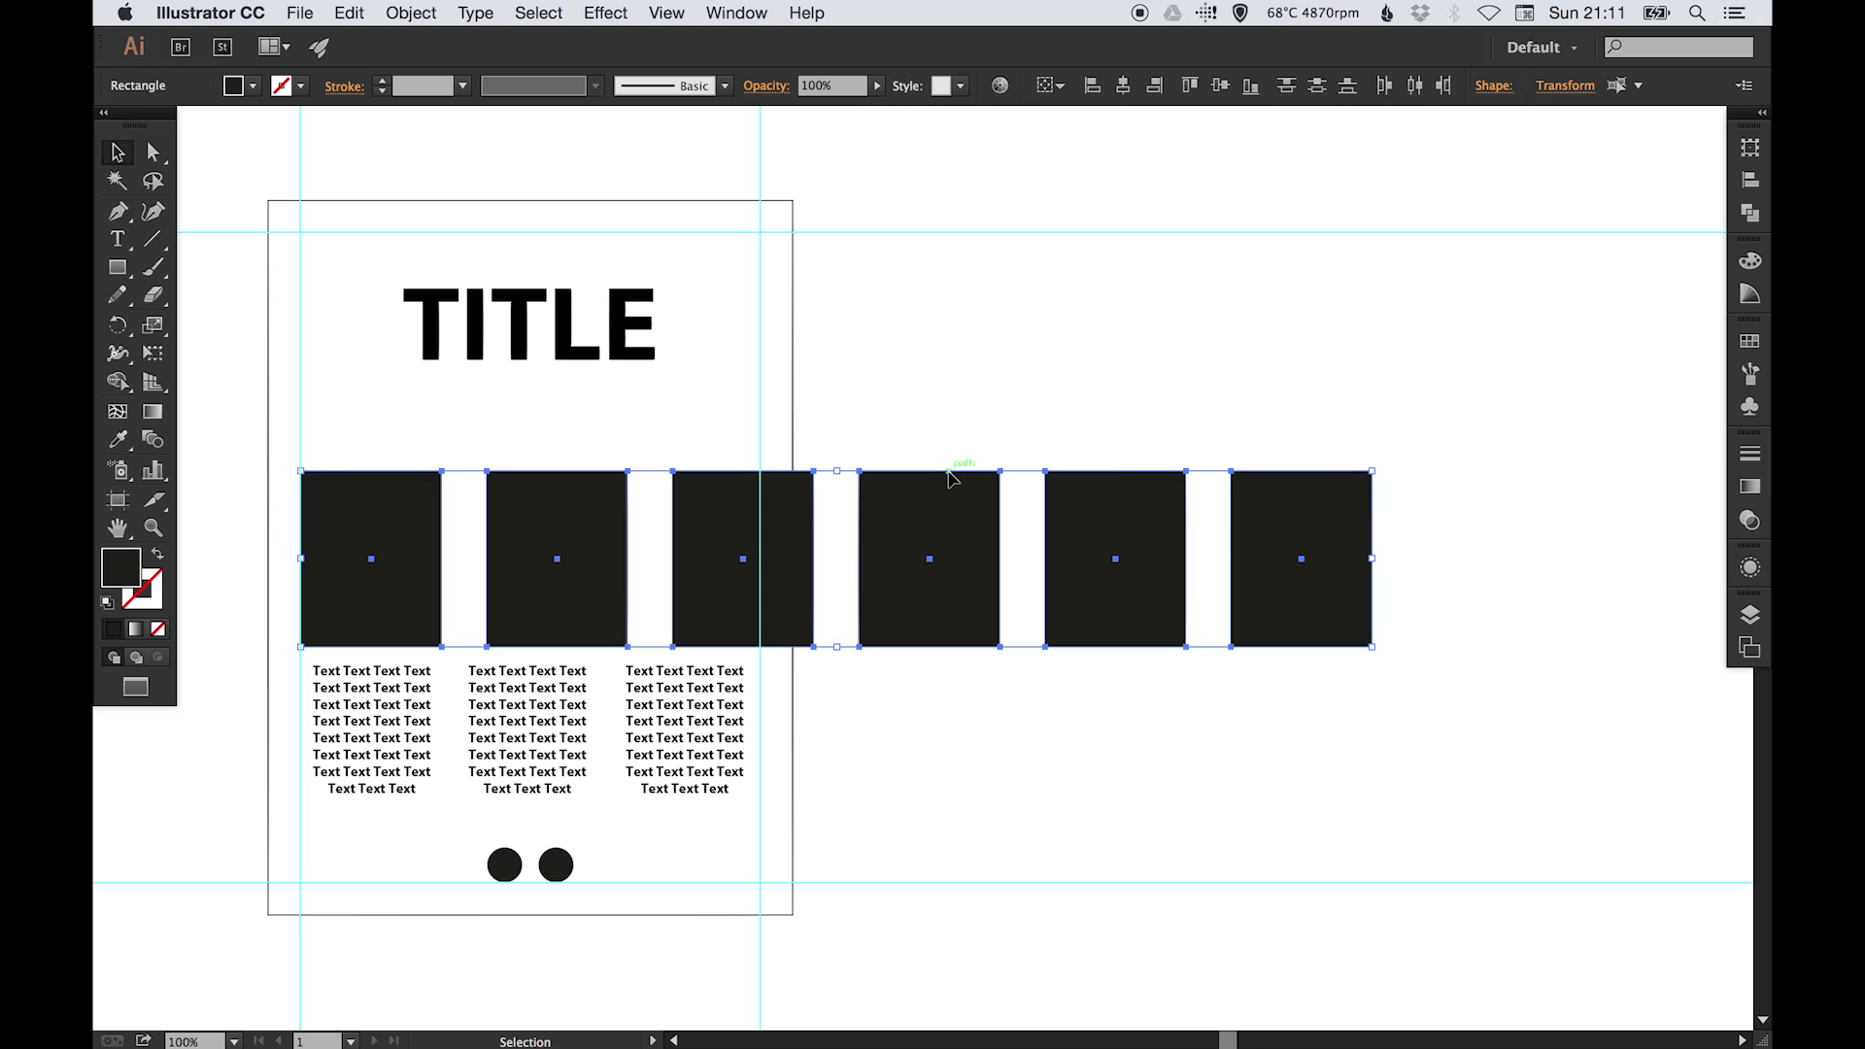
key("super+z")
key("super+z")
key("super+z")
key("super+z")
key("super+z")
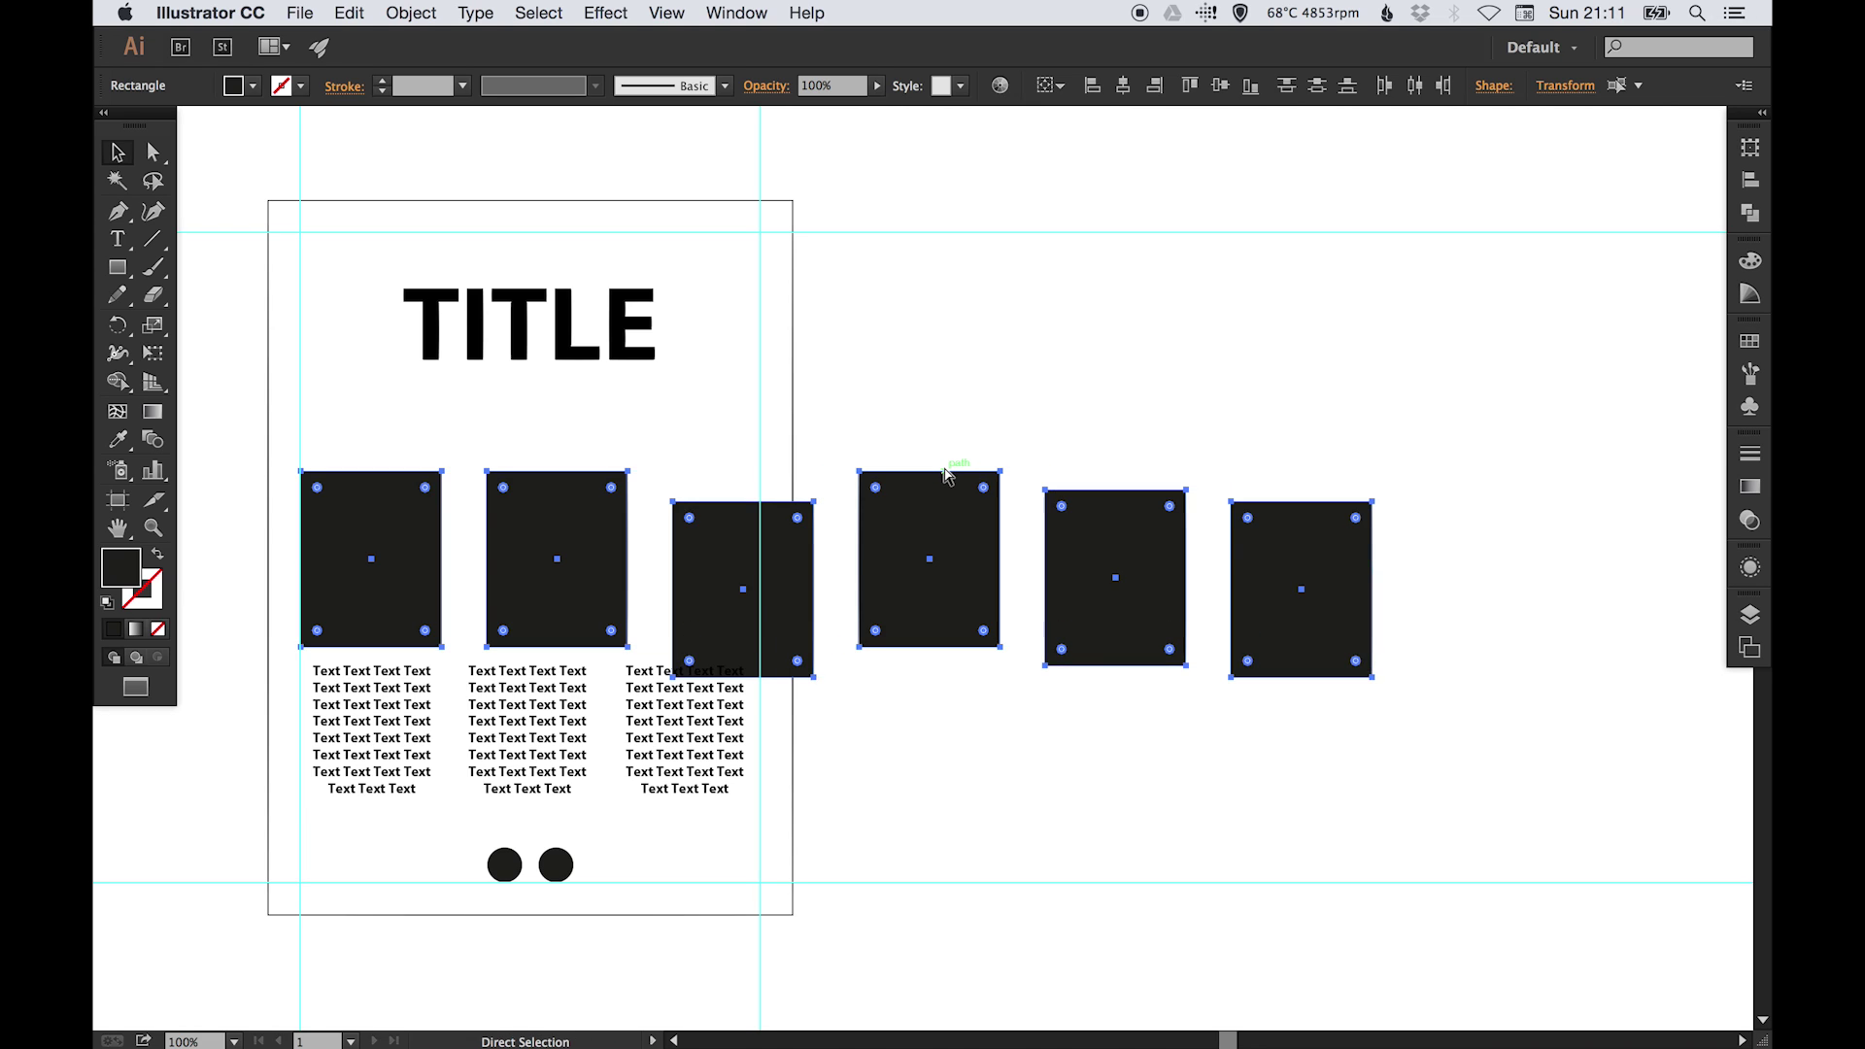
key("super+z")
key("super+z")
key("super+z")
key("super+z")
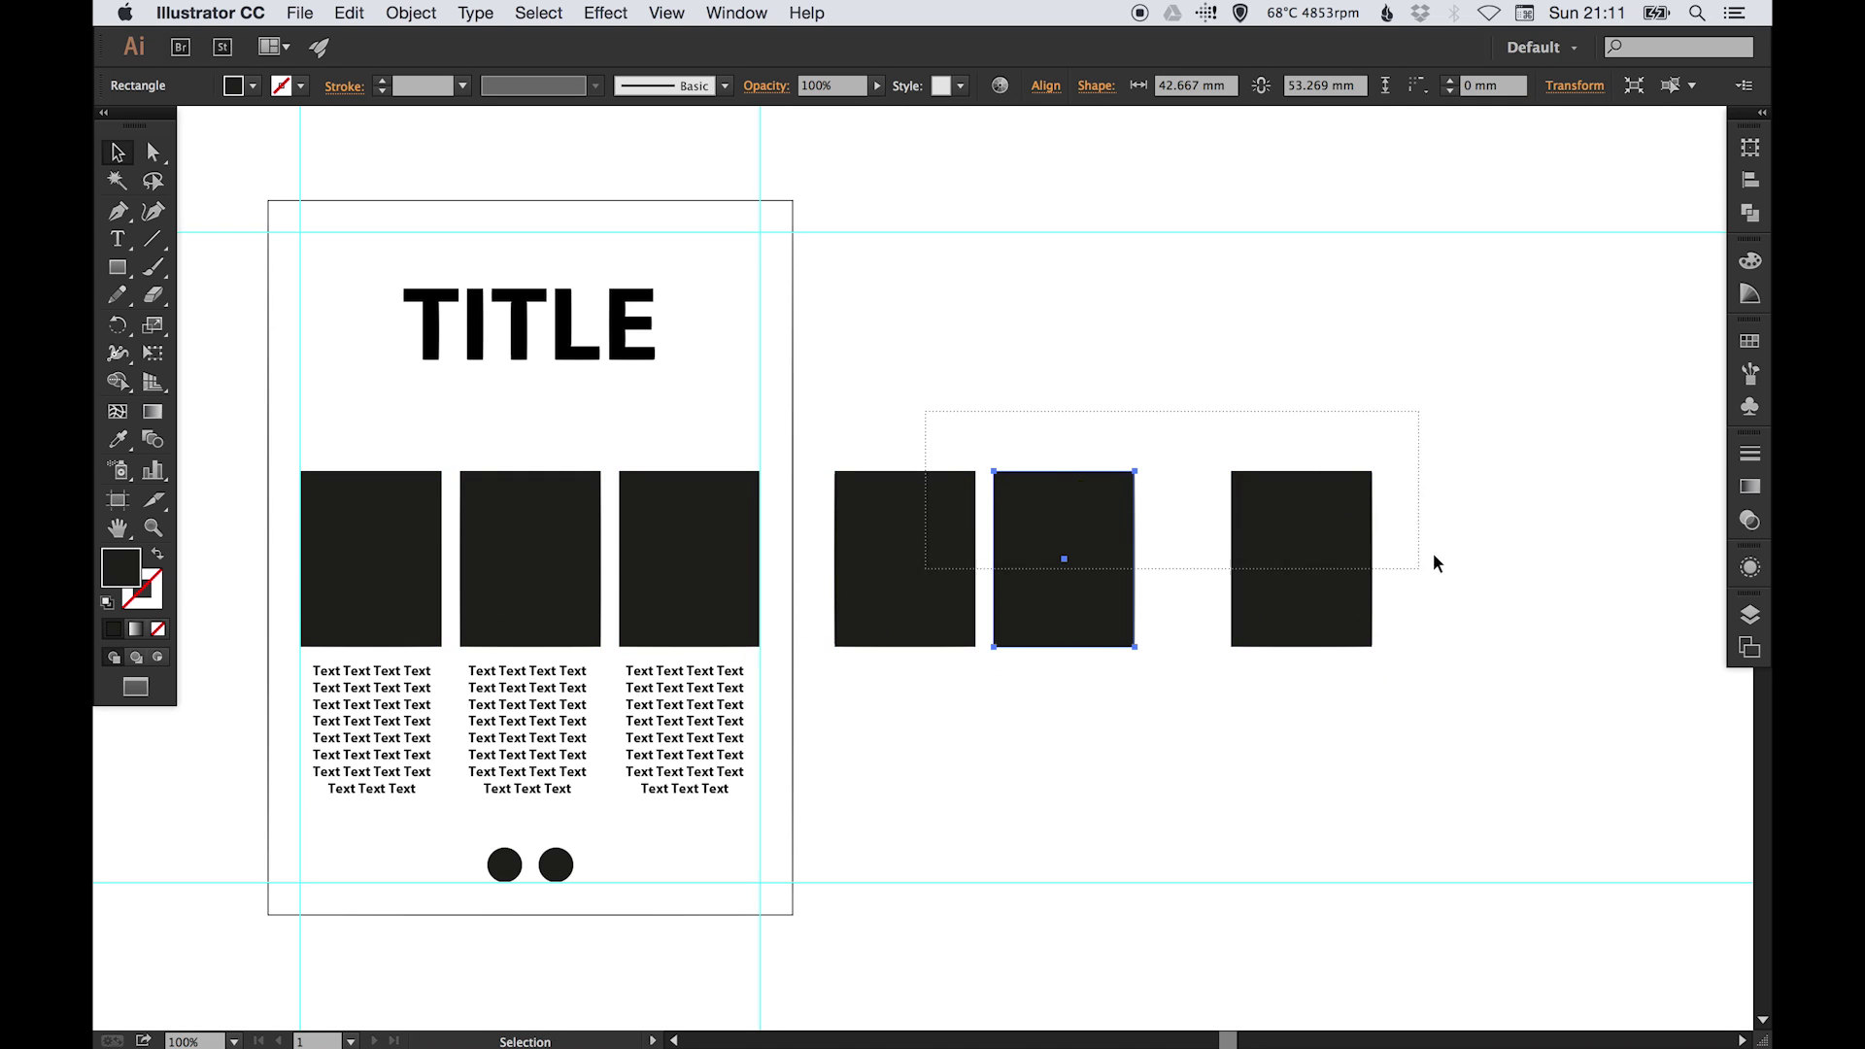
Step: Shift the middle page box slightly right and raise the left box a little
left_click_drag(878, 470, 1377, 466)
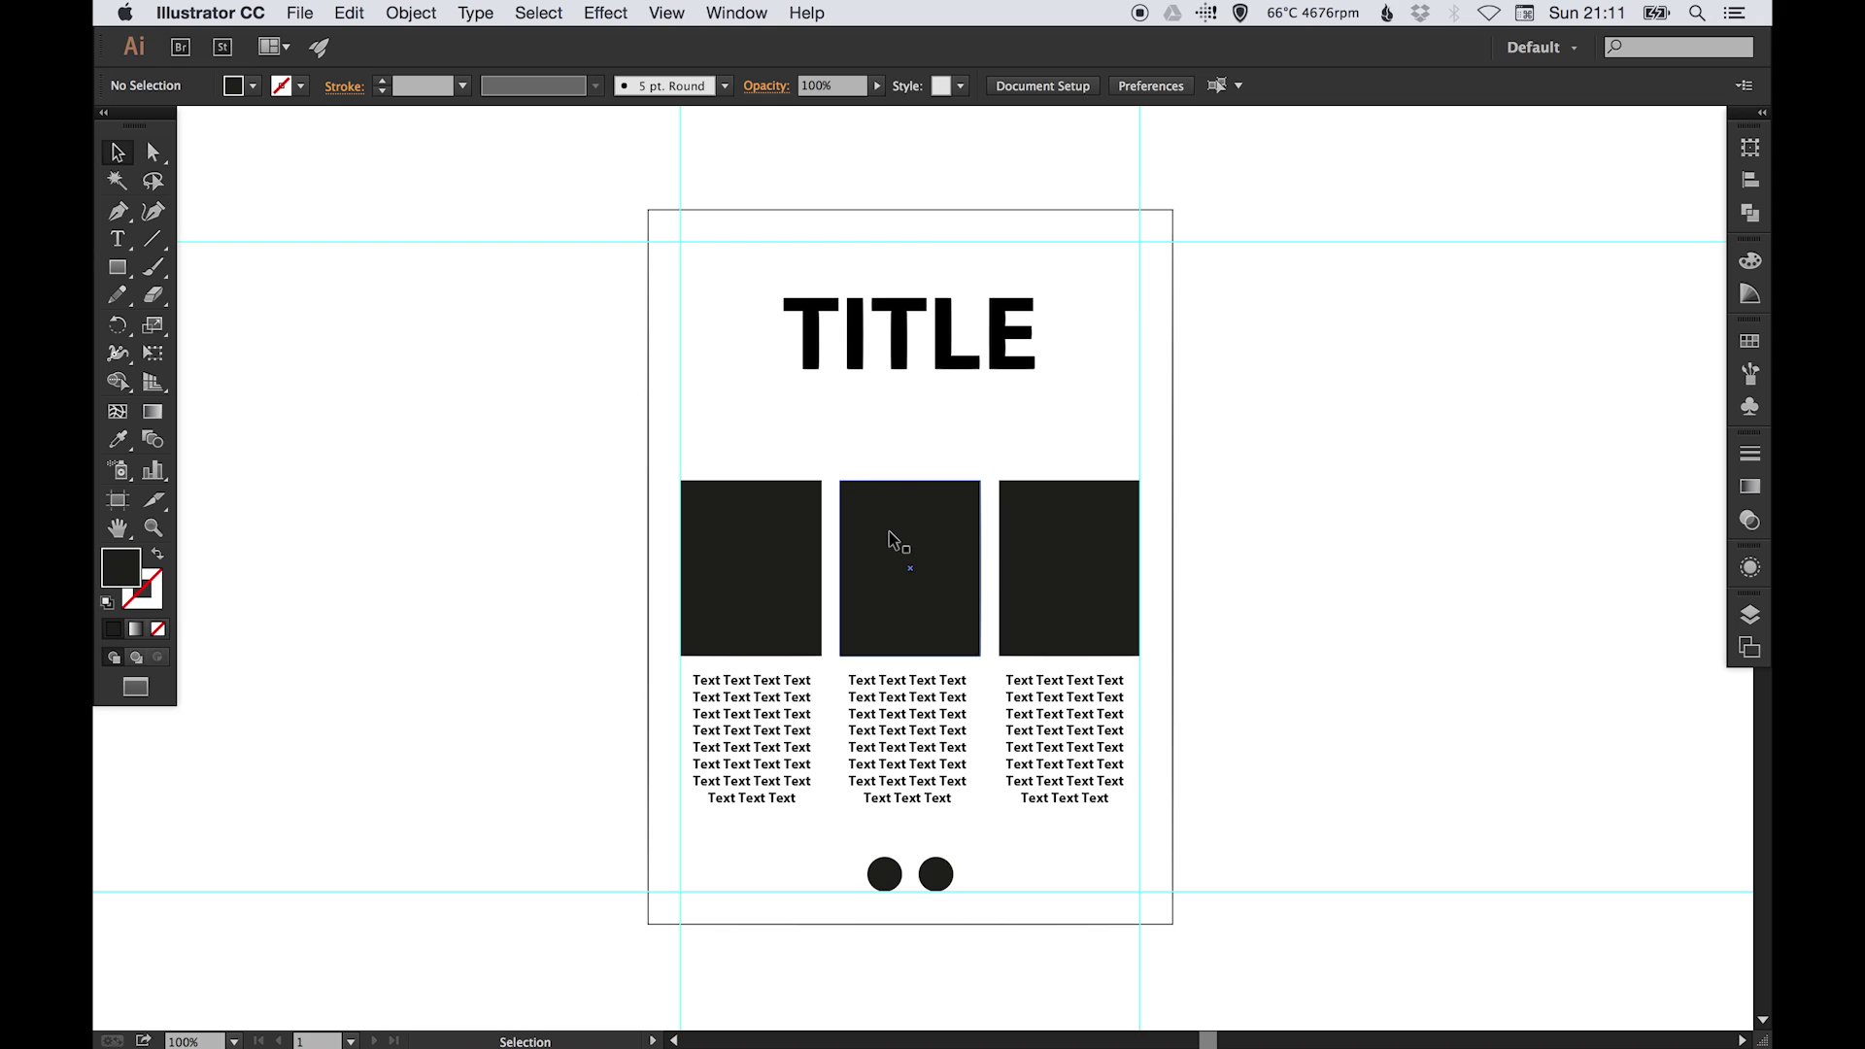
left_click_drag(885, 531, 892, 530)
left_click(833, 534)
left_click(774, 537)
left_click(1412, 462)
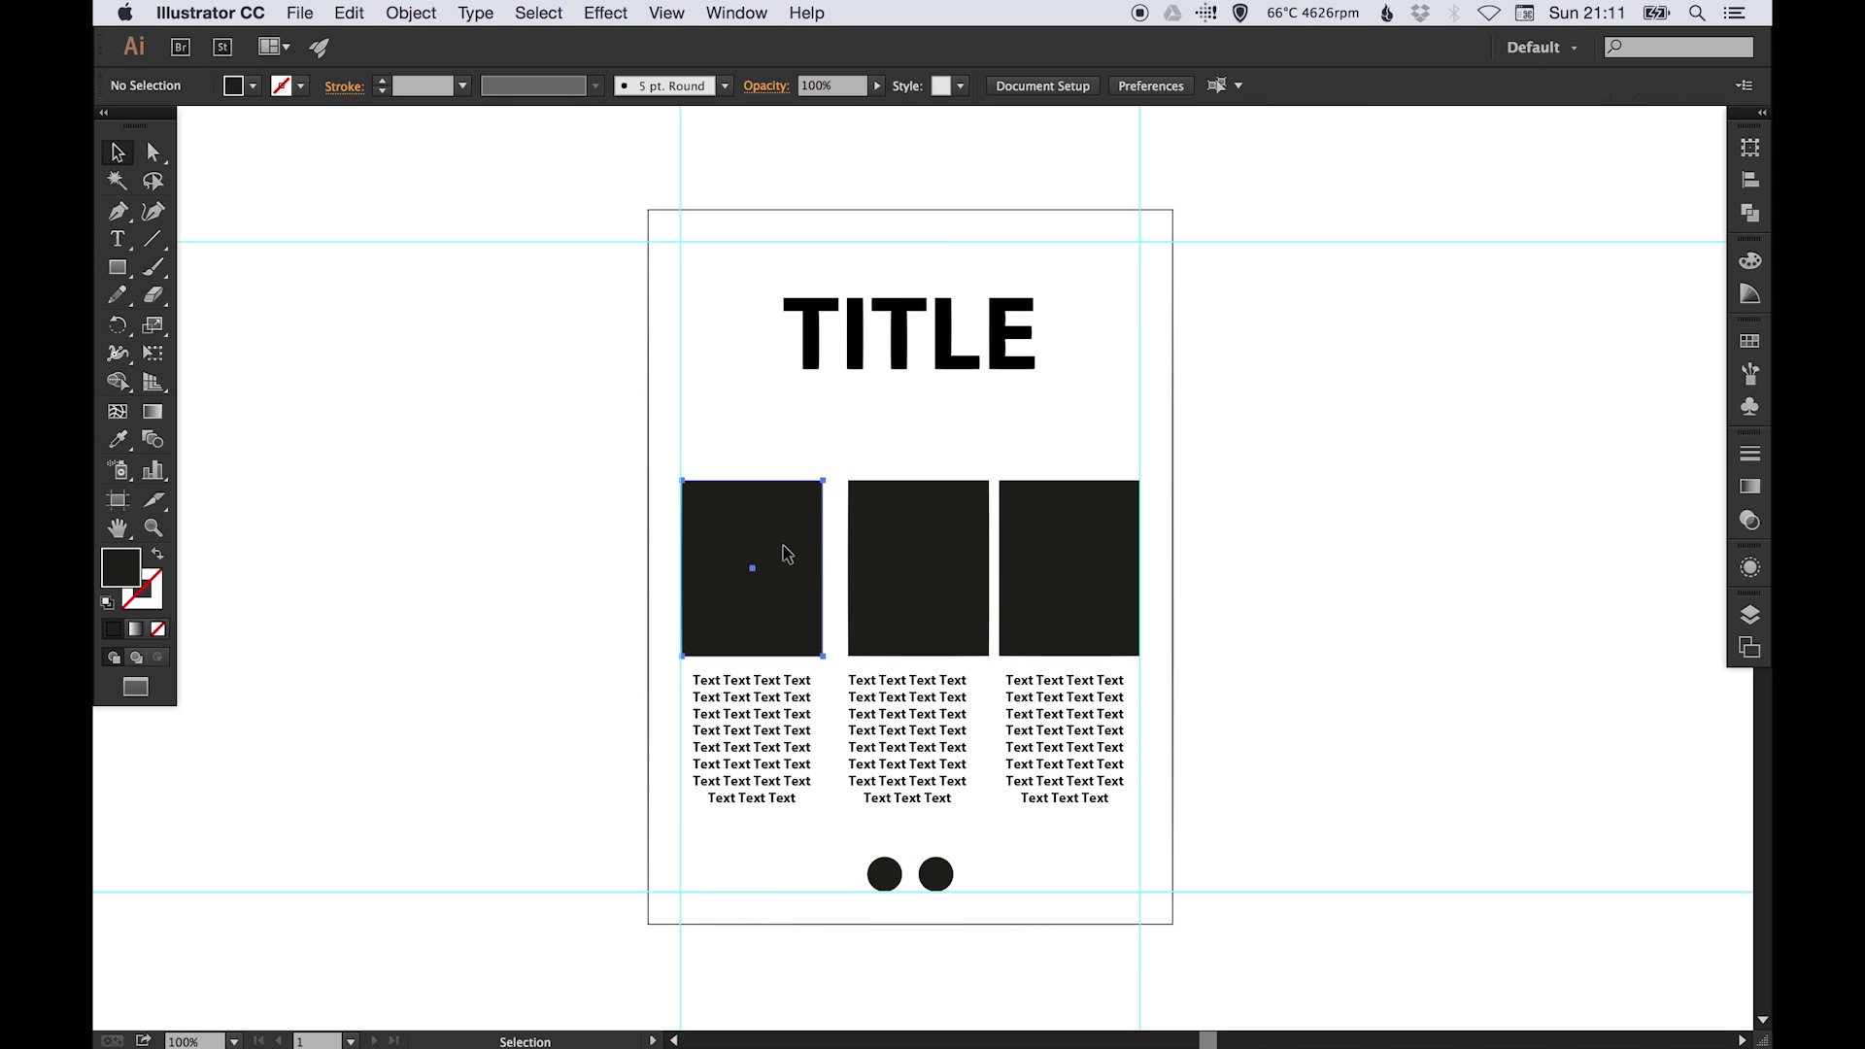
left_click_drag(783, 544, 784, 535)
left_click(1298, 498)
left_click(884, 530)
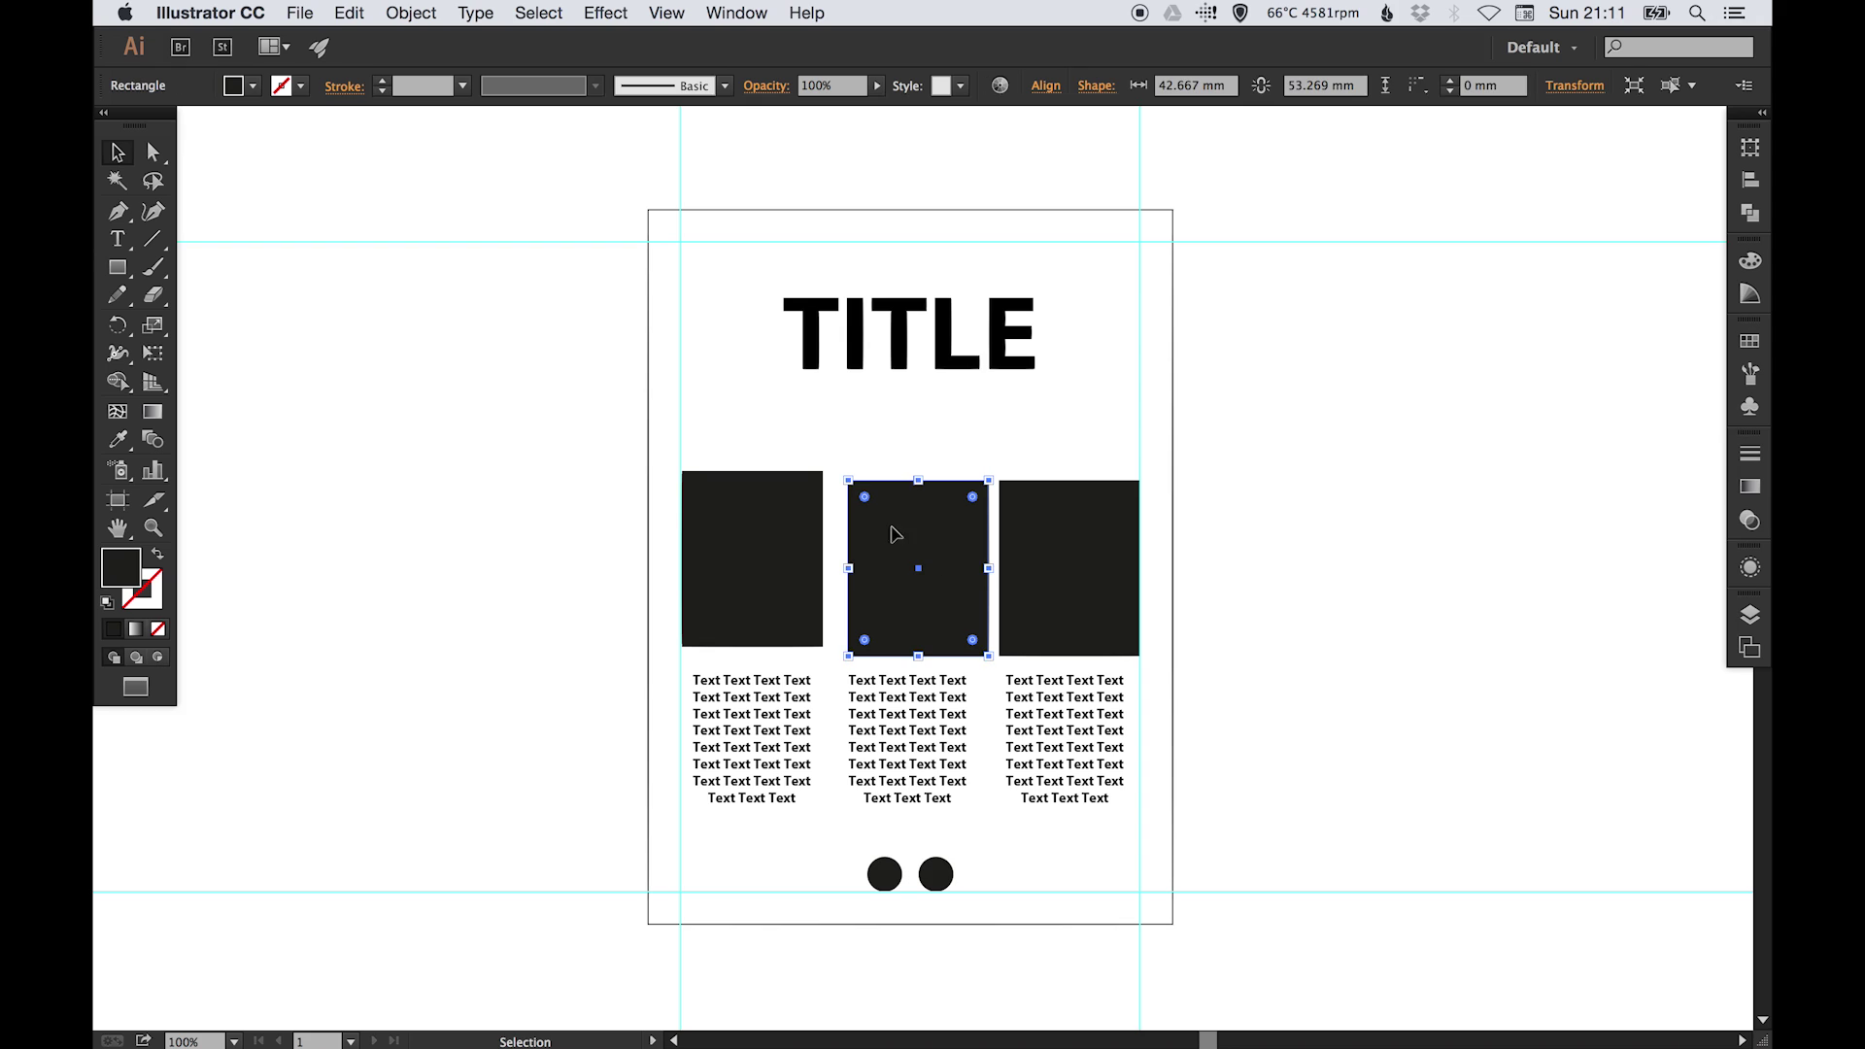
left_click(1274, 575)
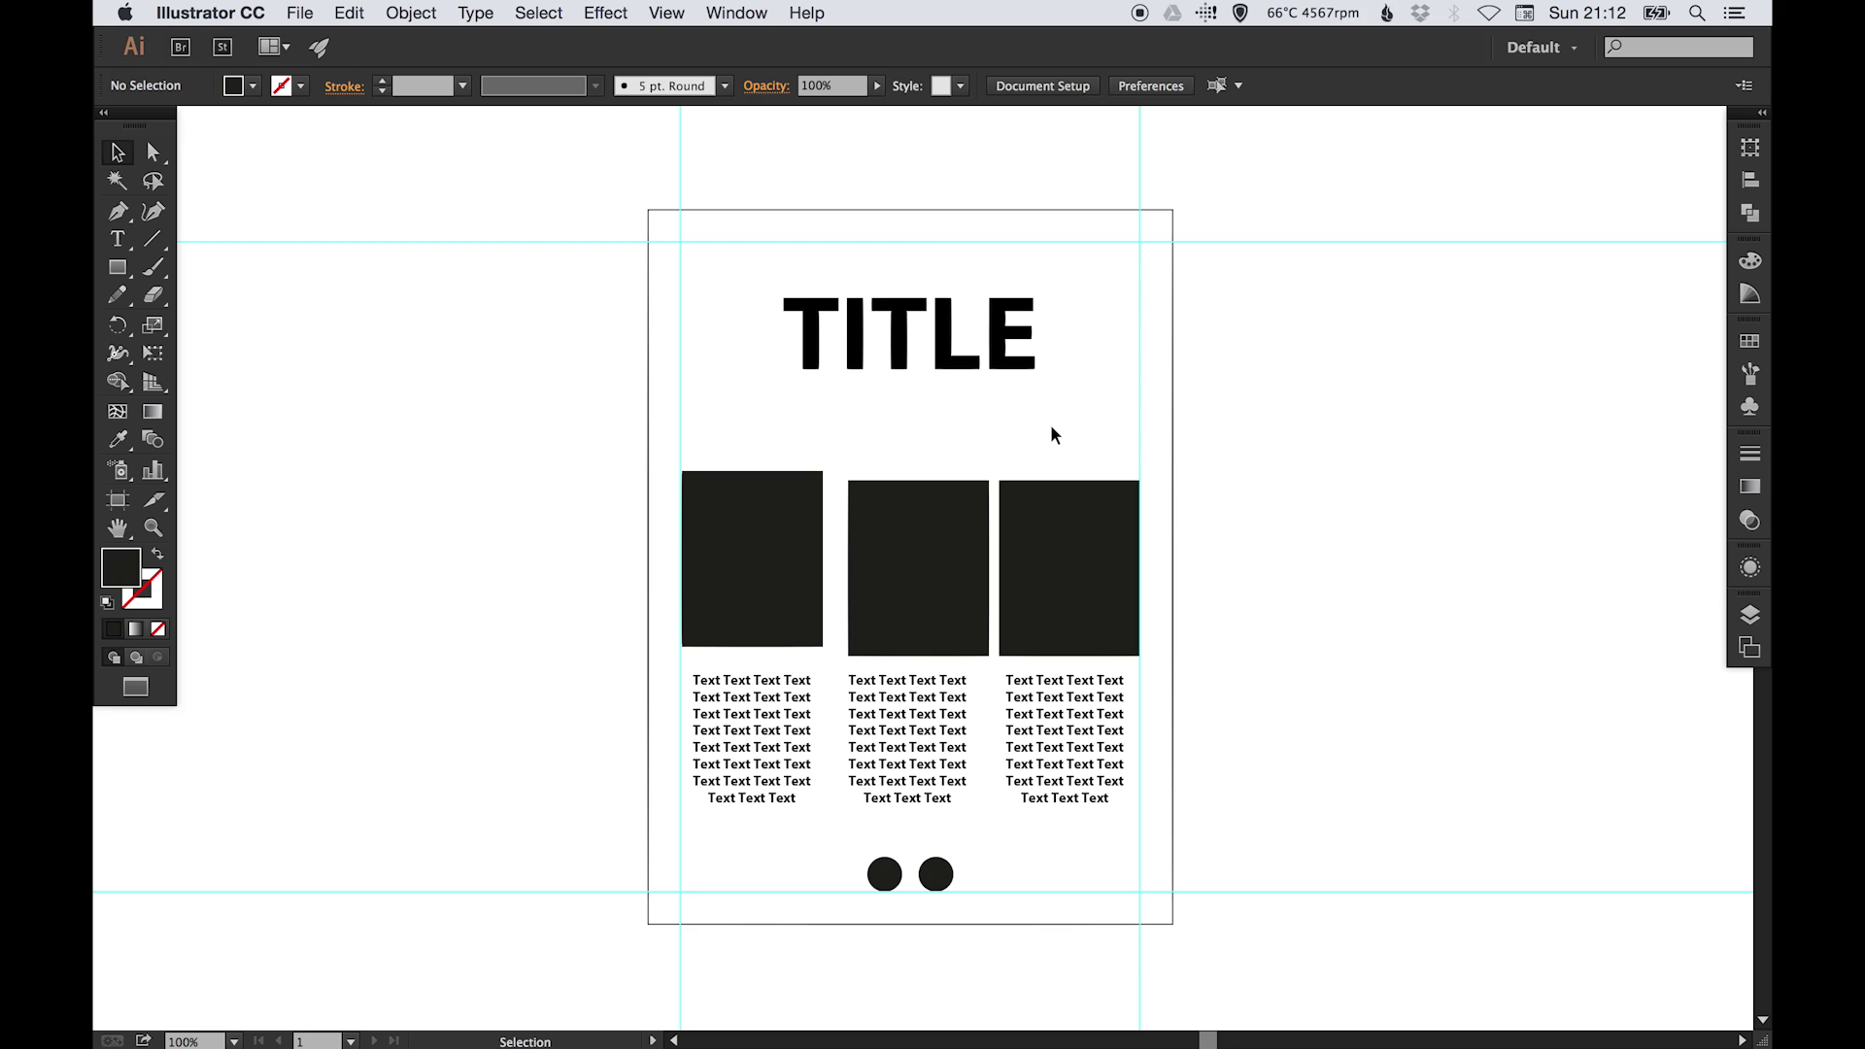
Step: Bring the left and right boxes into line and enlarge the right box around its centre
left_click_drag(805, 497, 732, 493)
left_click_drag(1071, 535, 1131, 489)
key("s")
left_click_drag(1263, 381, 1316, 325)
Step: Replace the left box with a copy of the right box on the left side
key("v")
left_click(749, 466)
key("Delete")
left_click_drag(1125, 495, 691, 495)
Step: Select all three boxes and distribute them evenly
key("super+shift+a")
key("super+a")
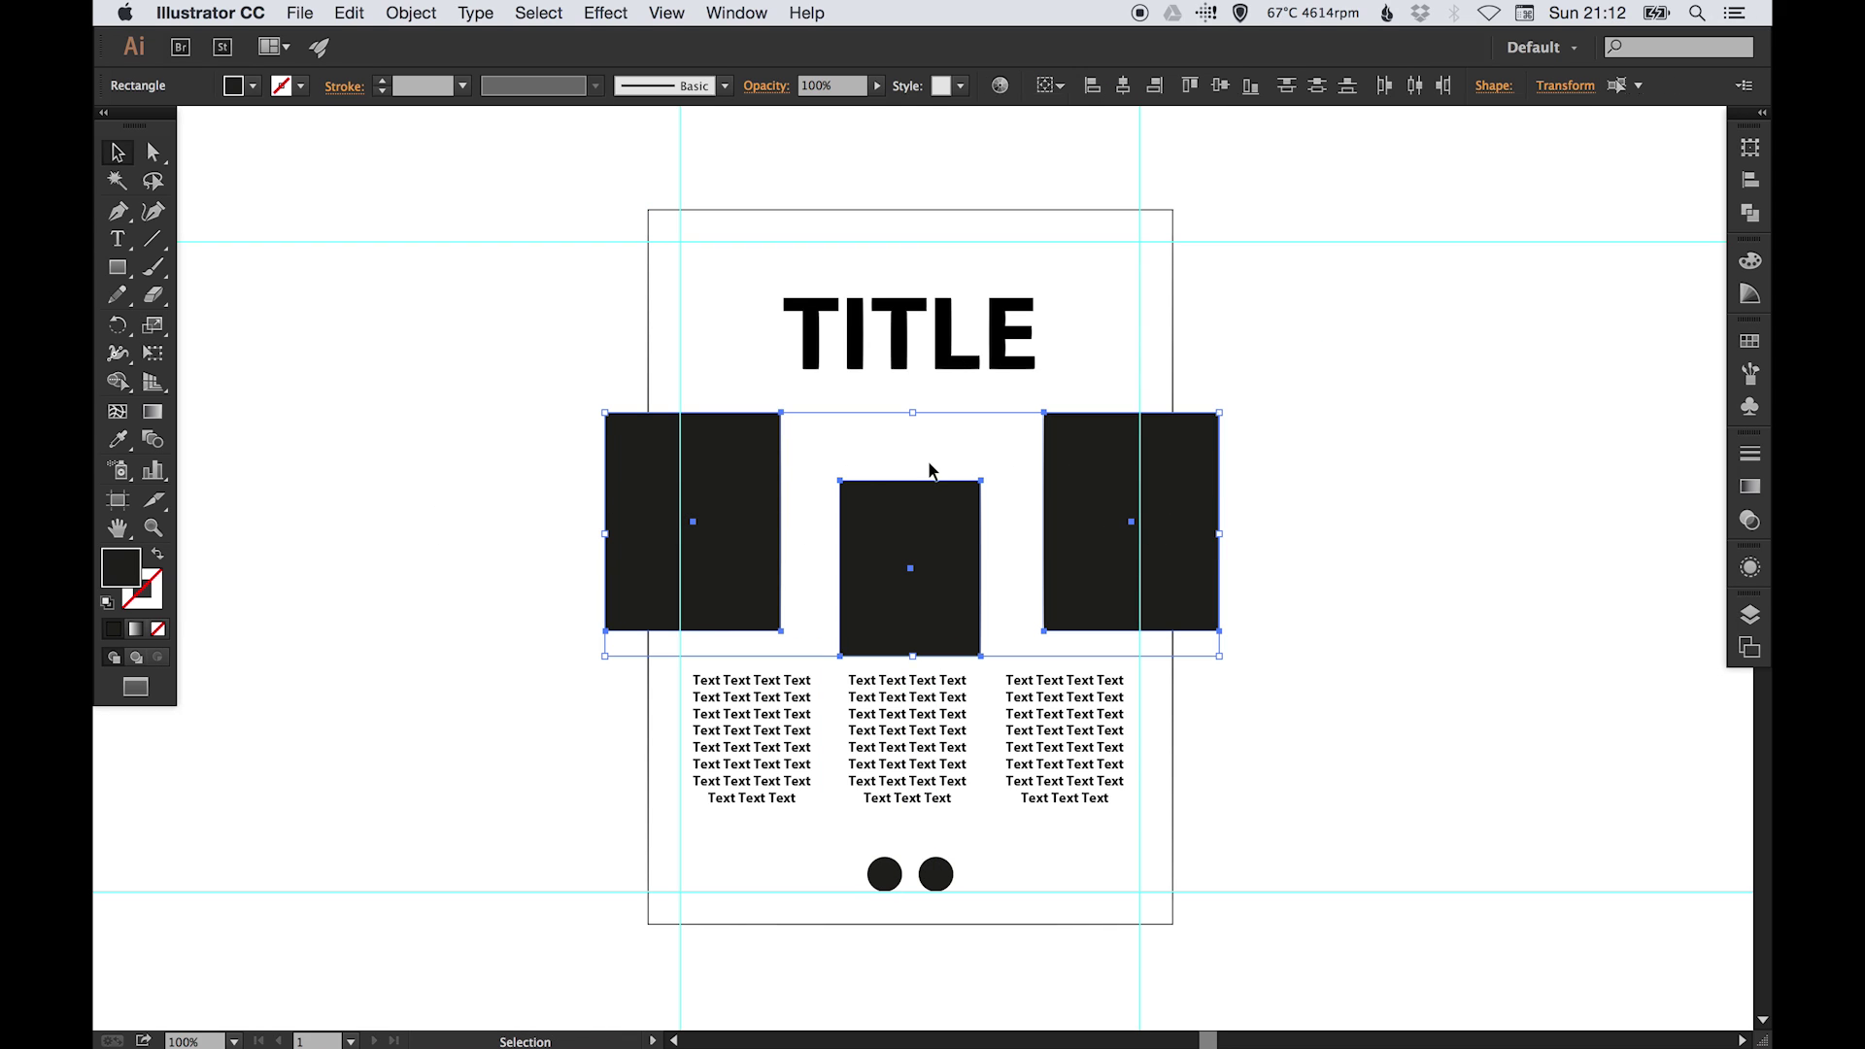
left_click(1416, 97)
Step: Raise the left and right text columns into line, then undo the recent box and text changes
left_click(1272, 399)
left_click_drag(757, 716, 756, 699)
left_click(1064, 701, "shift")
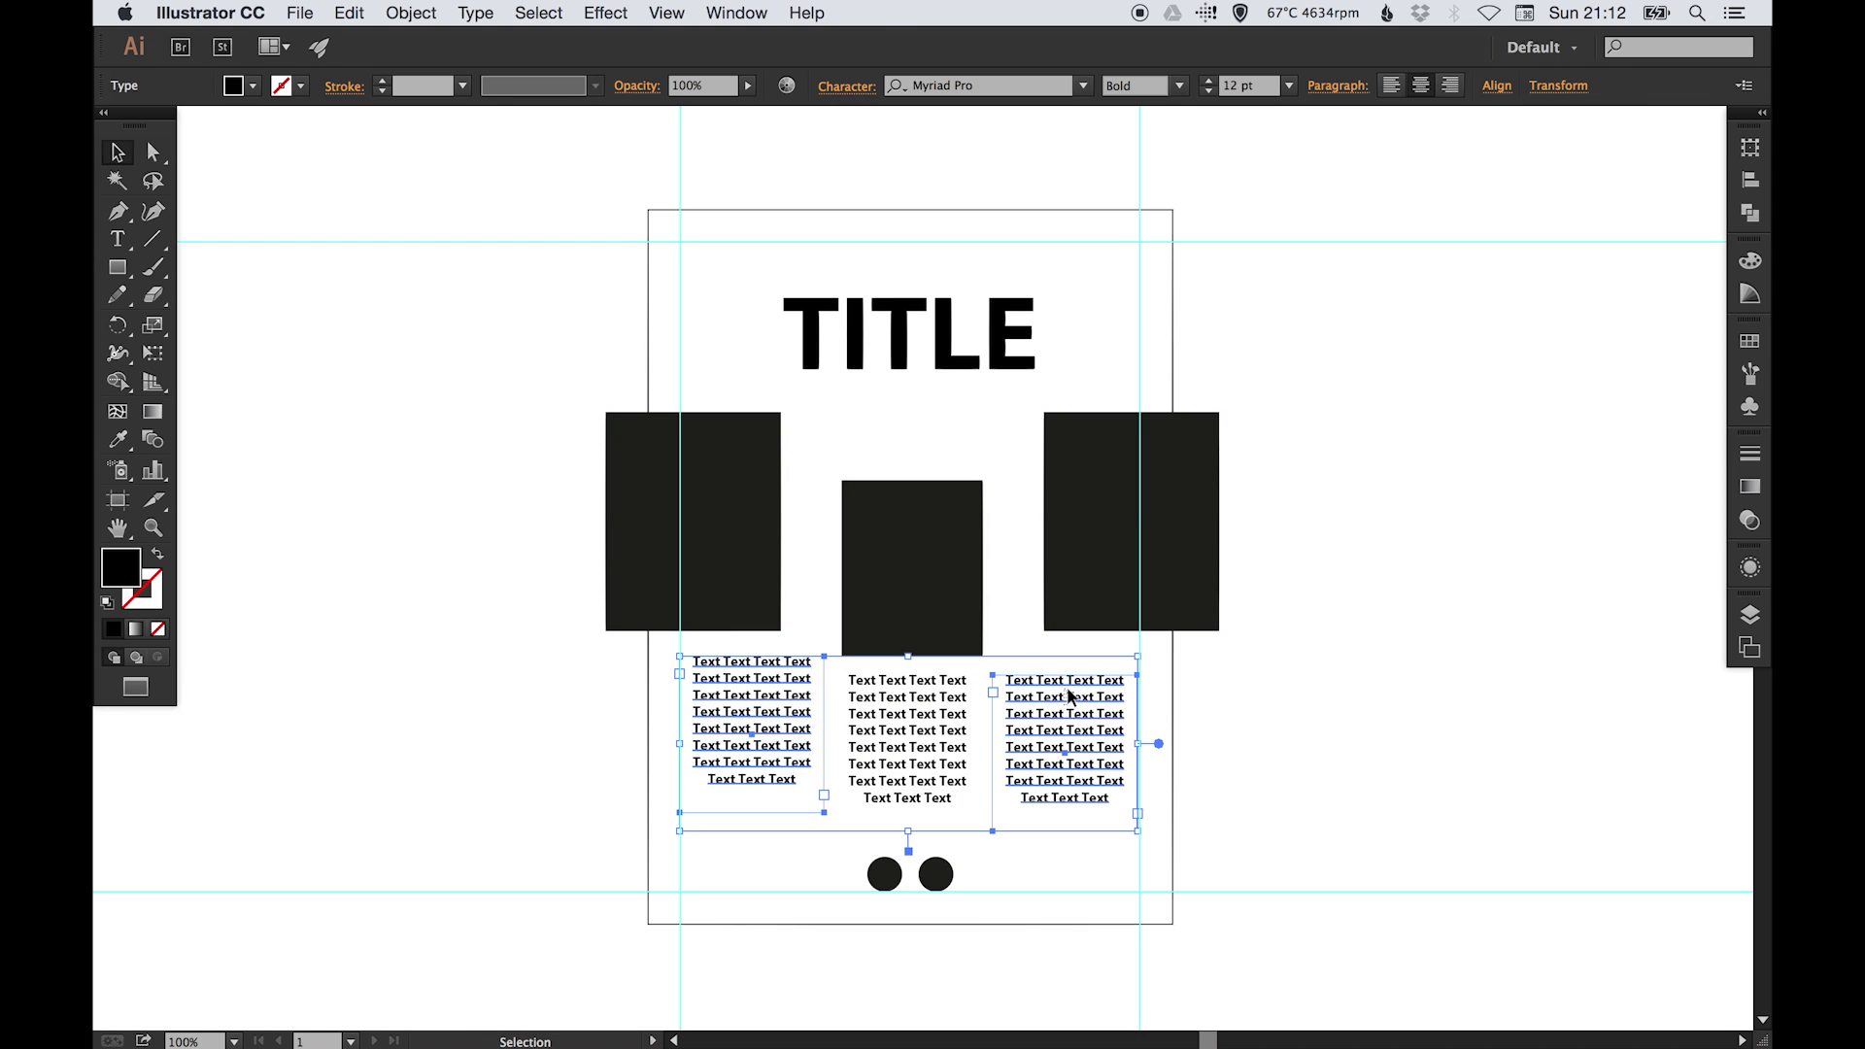
left_click(1068, 696, "shift")
left_click_drag(1098, 680, 1103, 653)
left_click(1472, 468)
key("a")
key("super+z")
key("super+z")
key("super+z")
key("super+z")
key("super+z")
key("super+z")
key("super+z")
key("super+z")
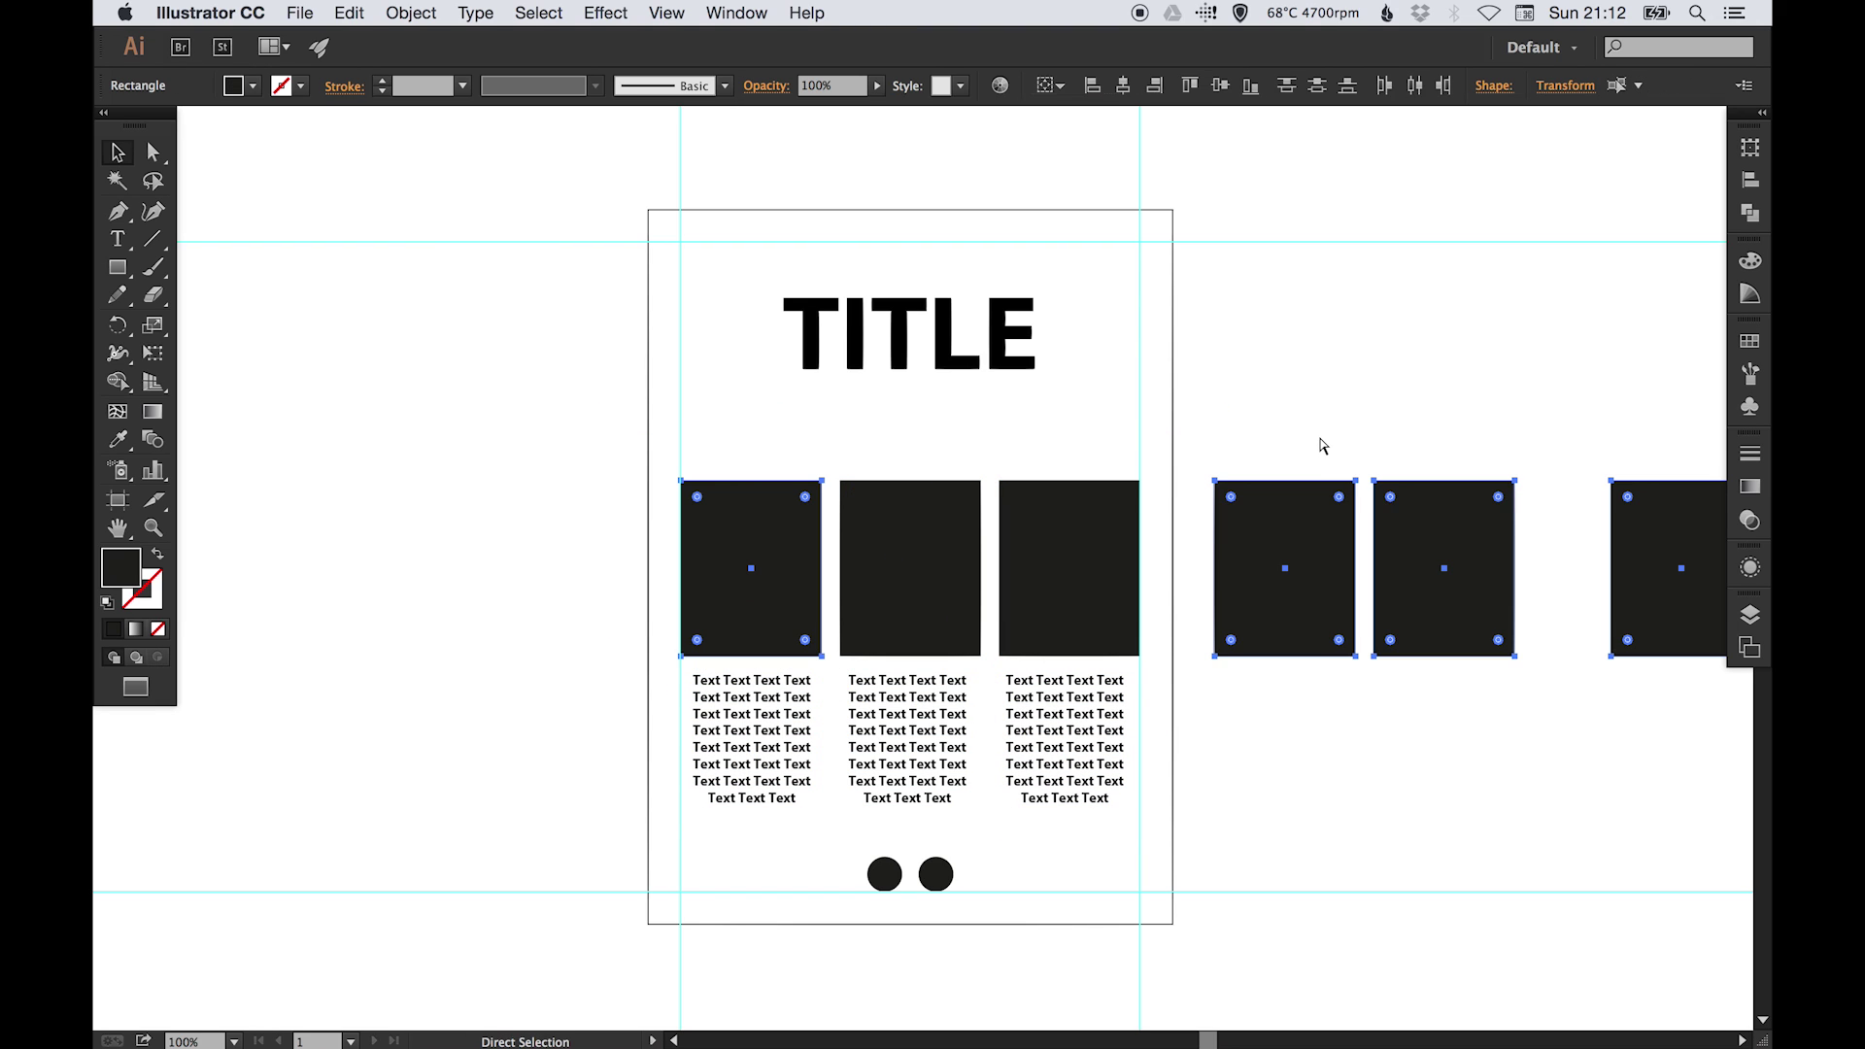
Step: Undo until the off-page side copies vanish, leaving three black boxes in one even row
key("super+z")
key("super+z")
key("super+z")
key("super+z")
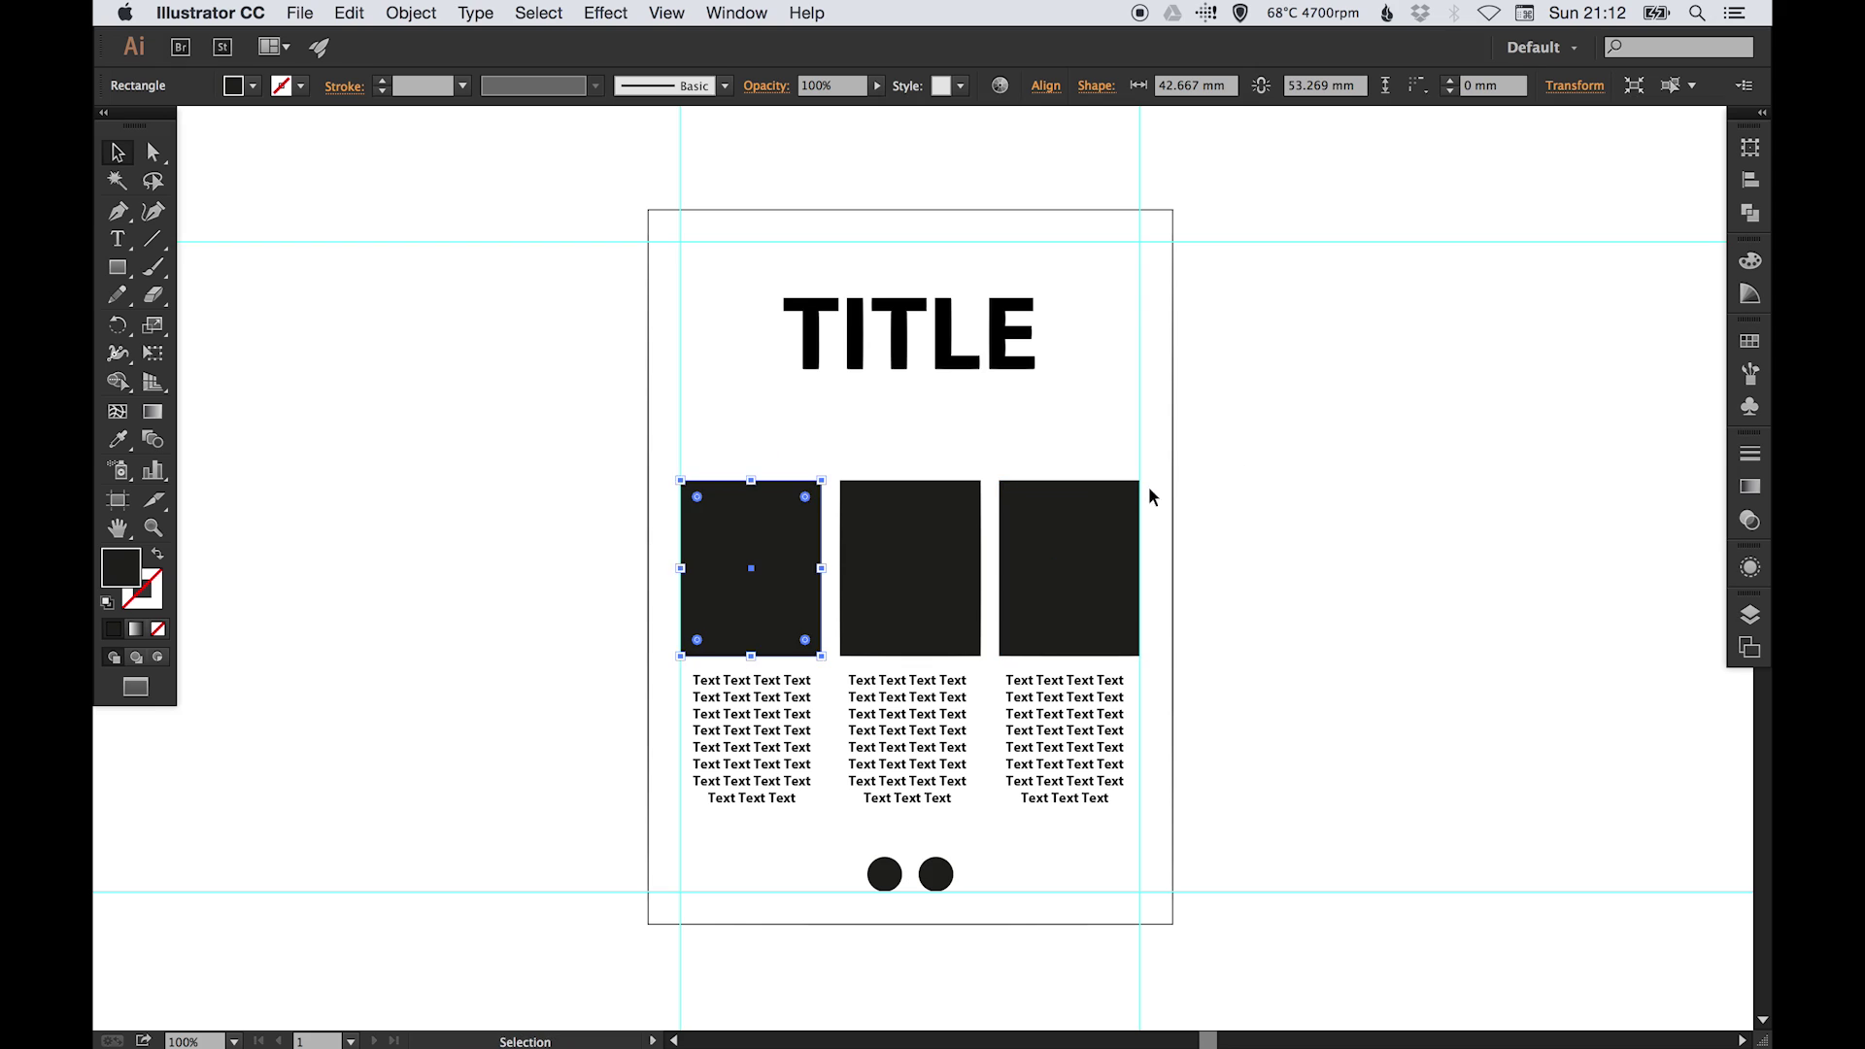
key("super+z")
key("super+z")
key("super+z")
key("super+z")
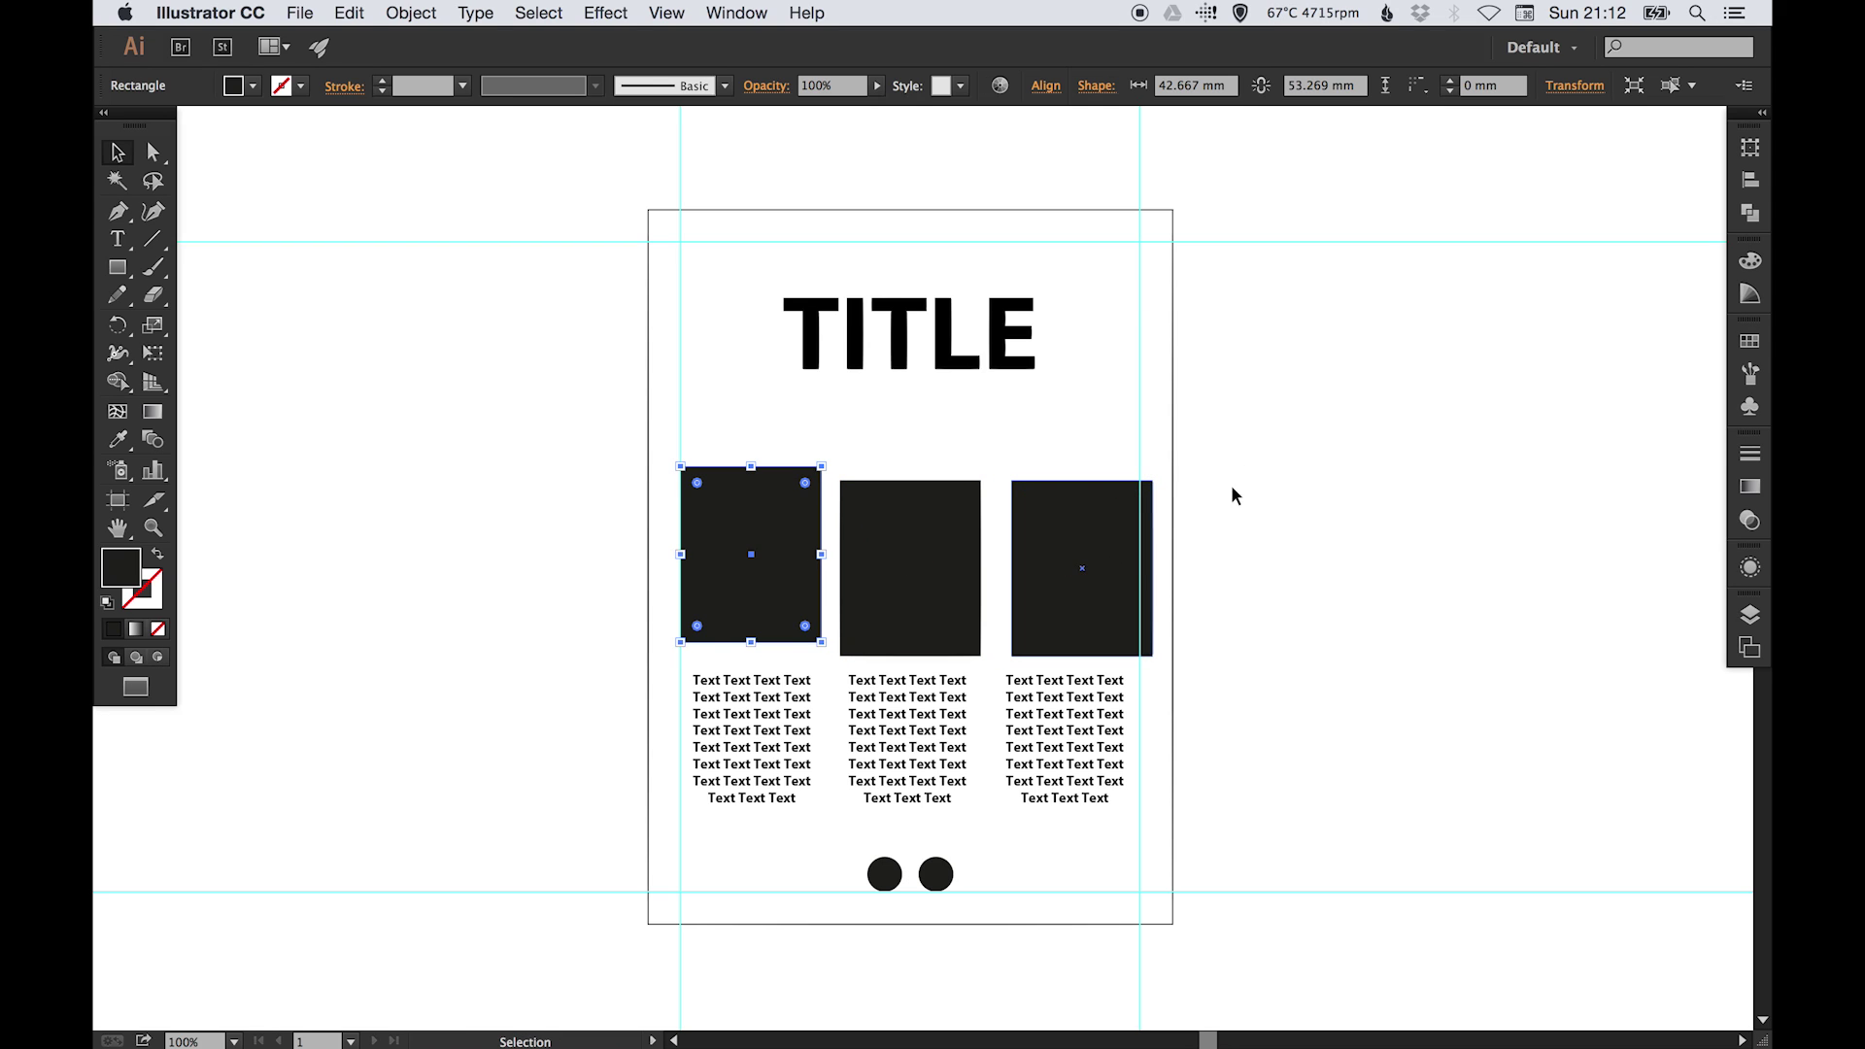
left_click(1245, 483)
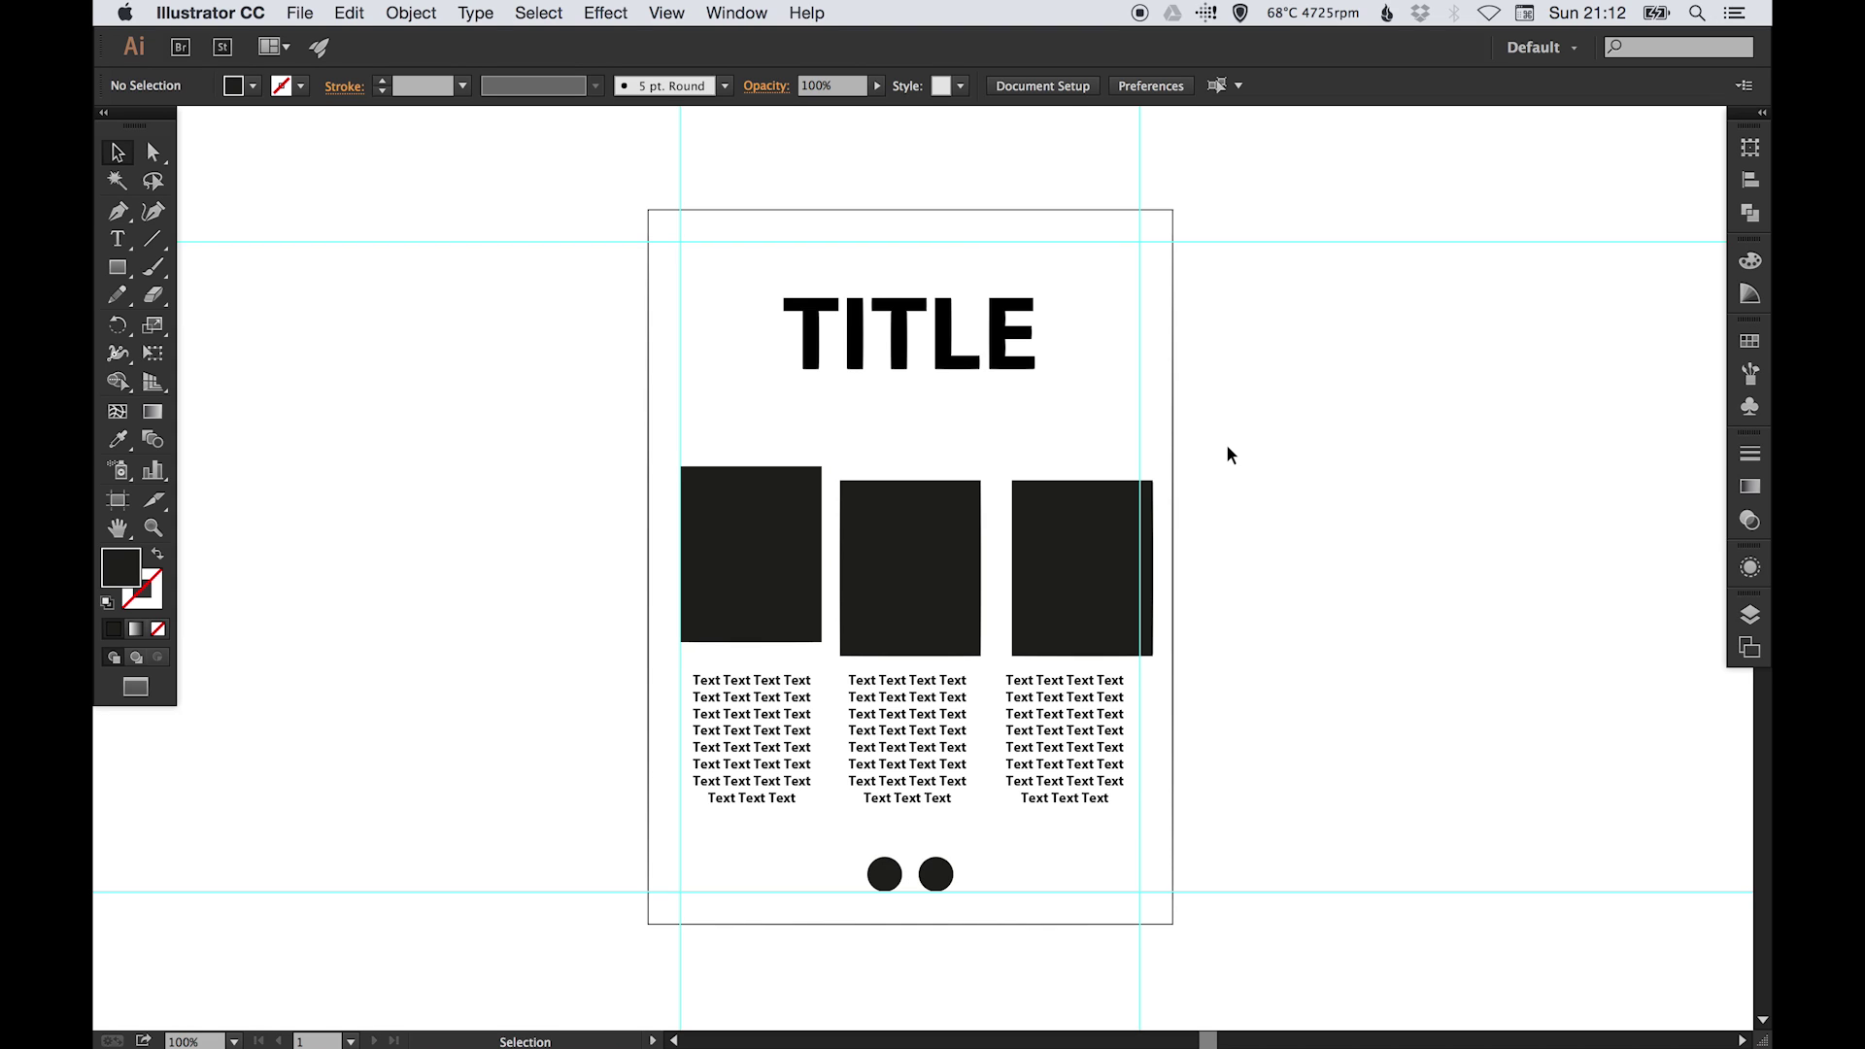
key("super+z")
key("super+z")
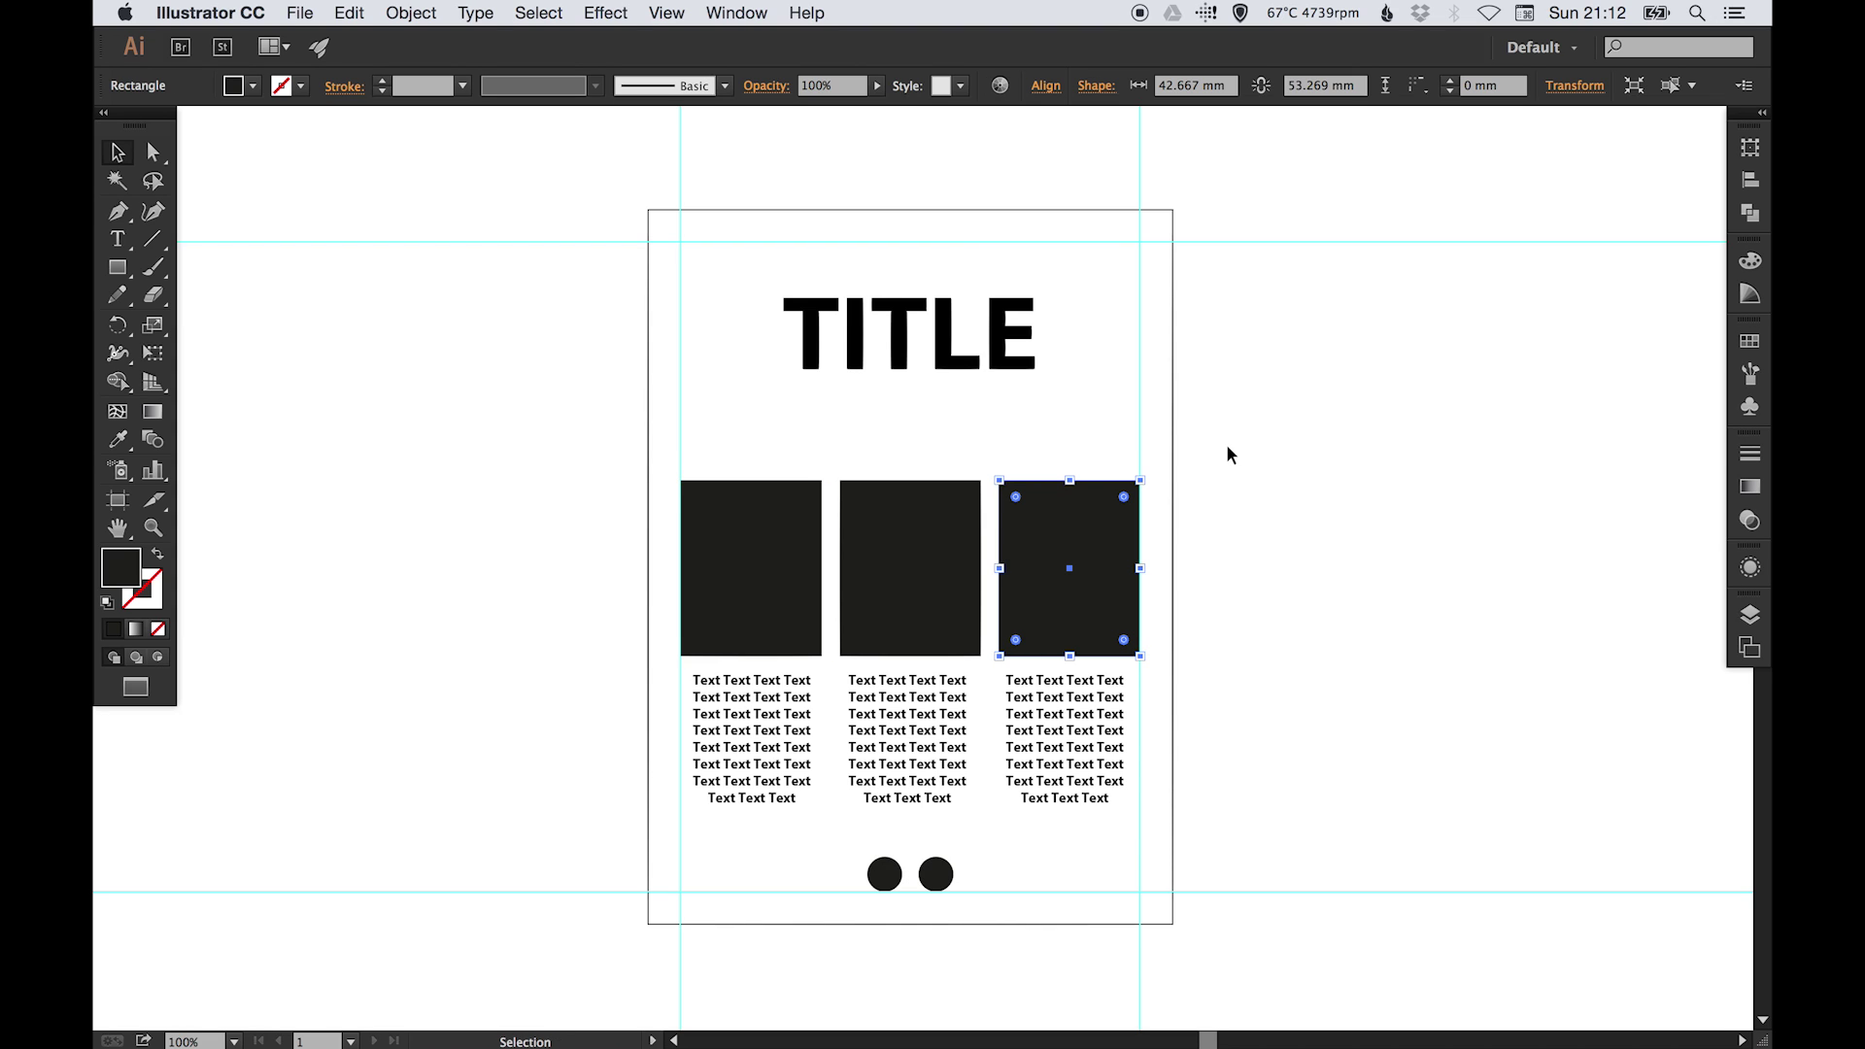